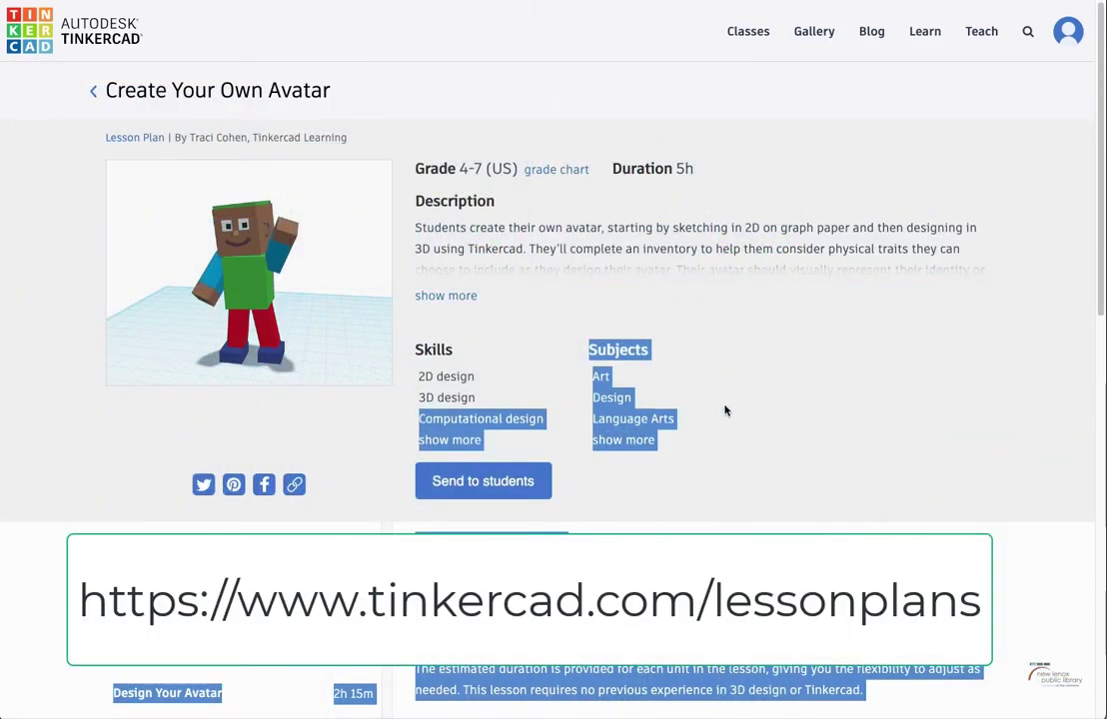
Leave the Create Your Own Avatar lesson plan and create a new 3D design from the dashboard.
click(767, 419)
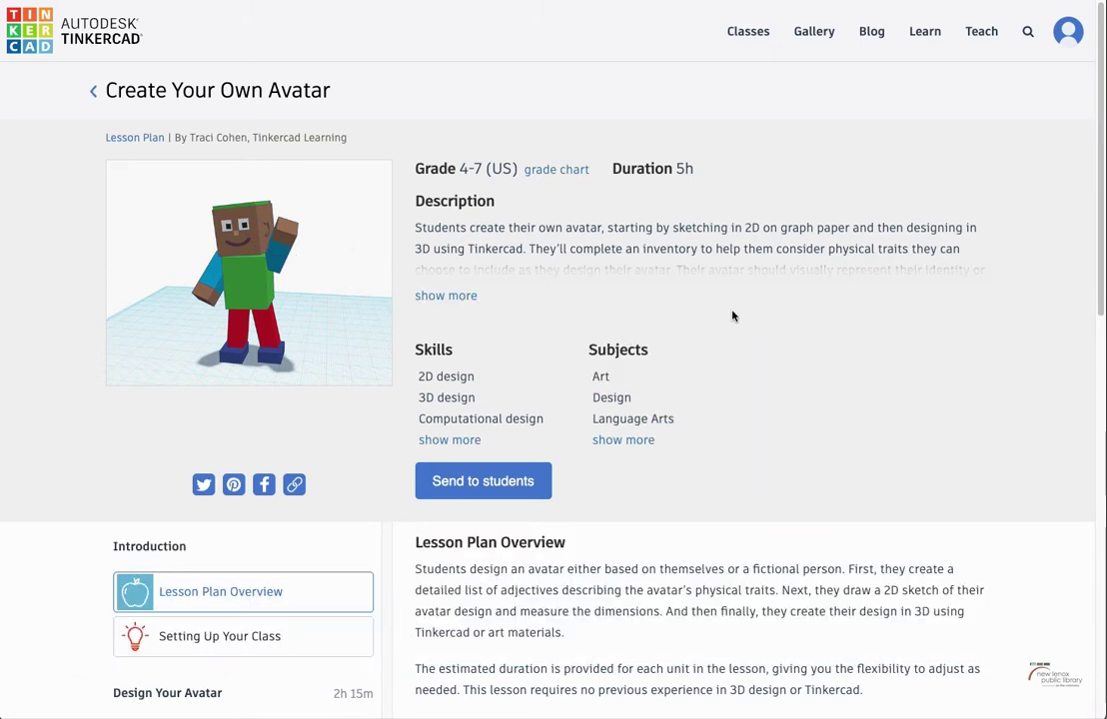
scroll(744, 284, down, 1)
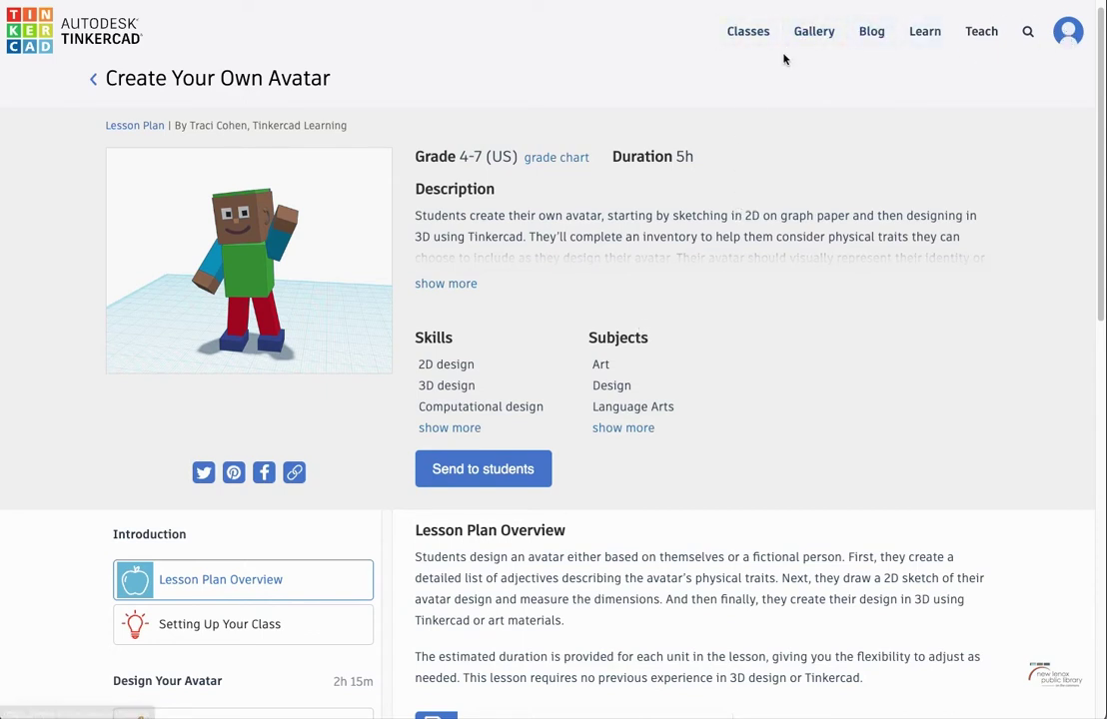
click(748, 31)
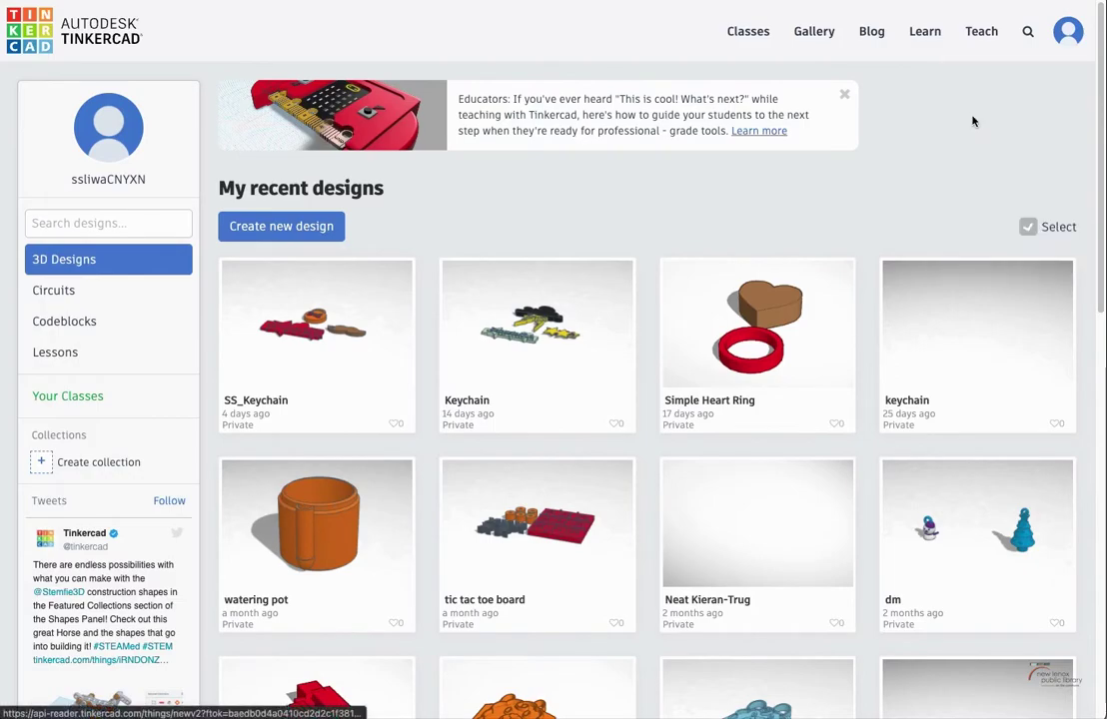
click(334, 240)
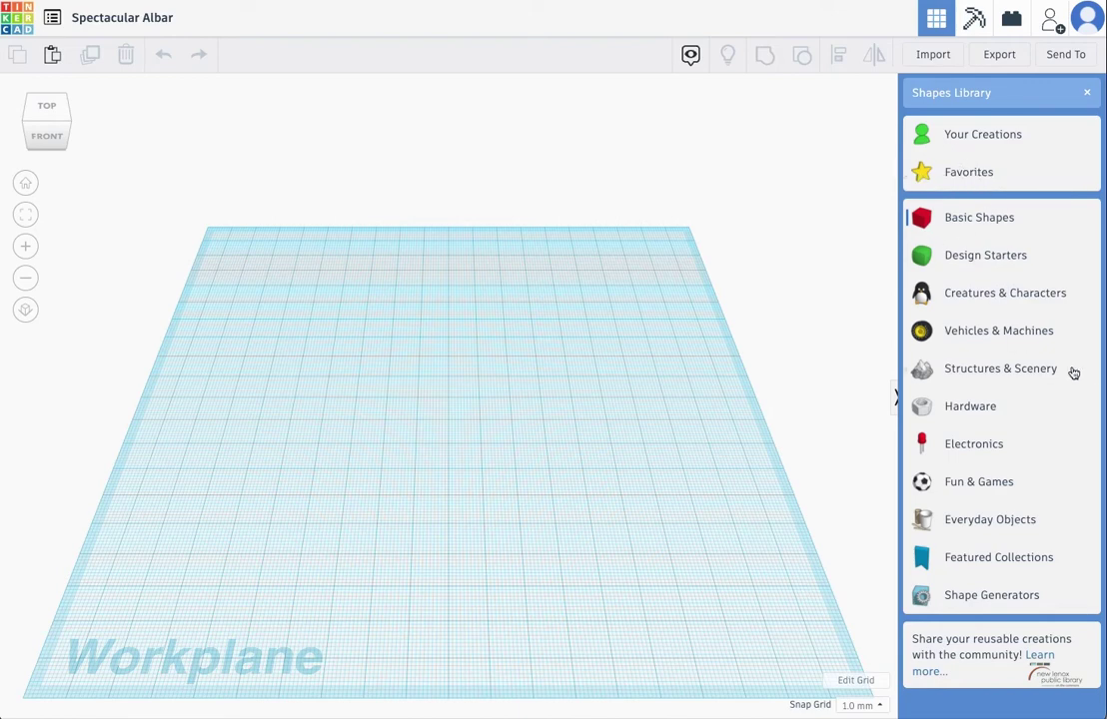
Browse the Vehicles & Machines shapes, loading more of the collection.
click(1003, 329)
click(1001, 579)
scroll(972, 409, down, 3)
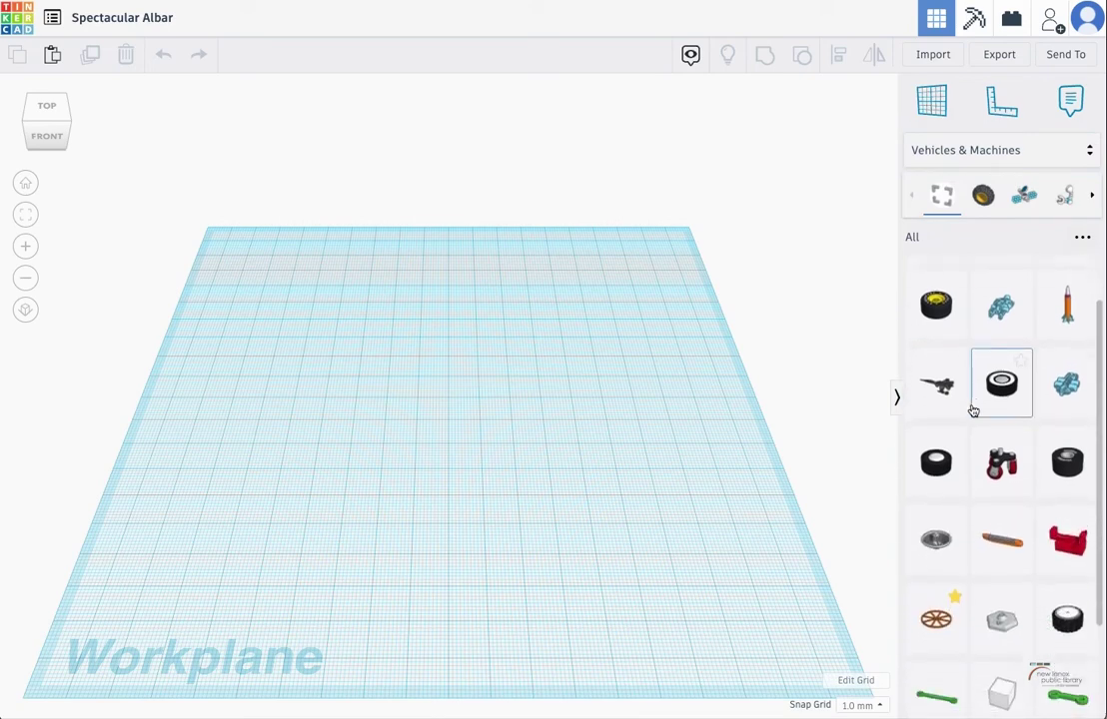
Look through all Fun & Games shapes, including the additional ones, for ready-made objects such as the balls.
click(1007, 689)
scroll(993, 599, down, 2)
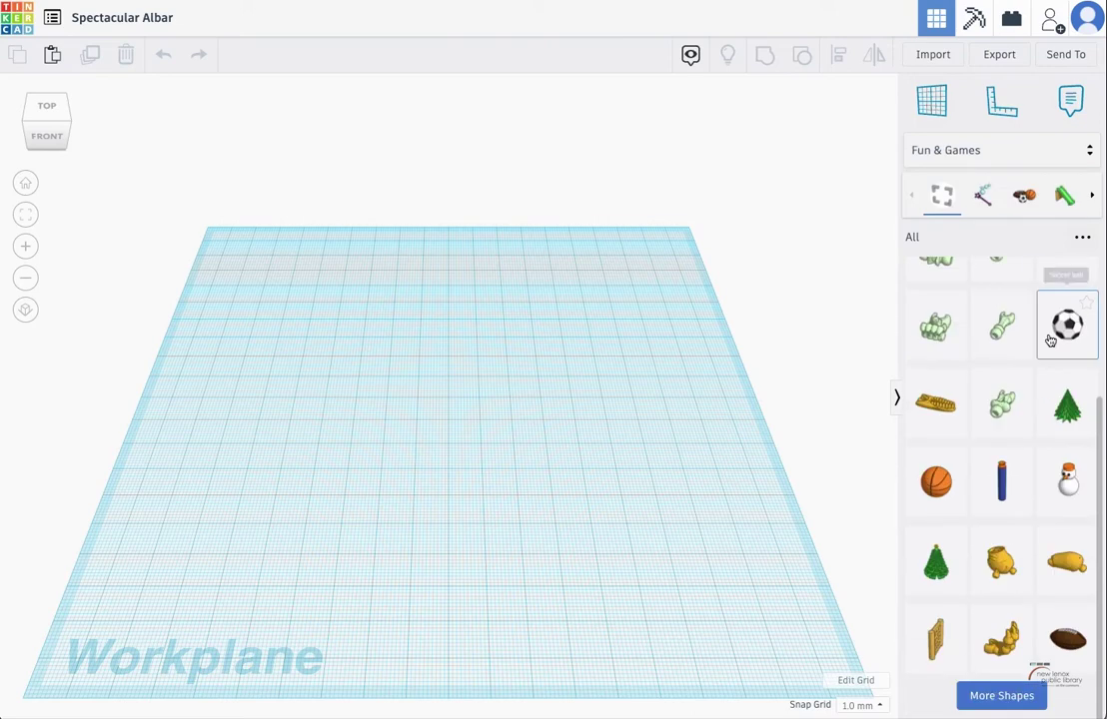
scroll(1044, 342, up, 2)
scroll(1062, 424, down, 1)
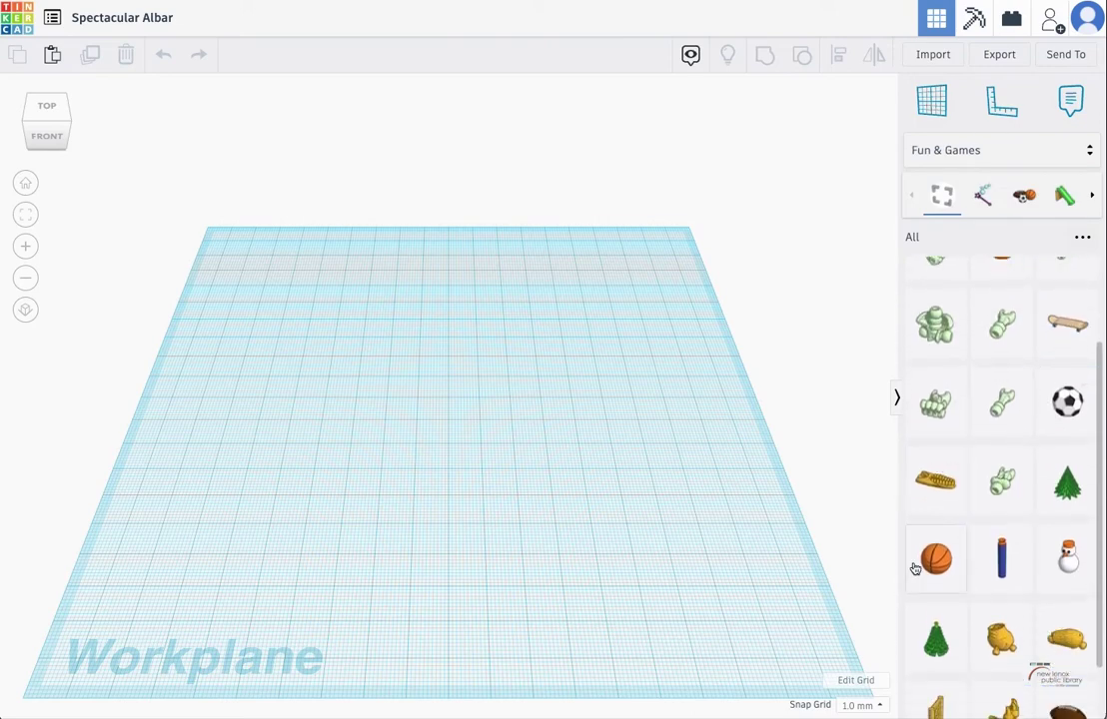
scroll(951, 494, down, 2)
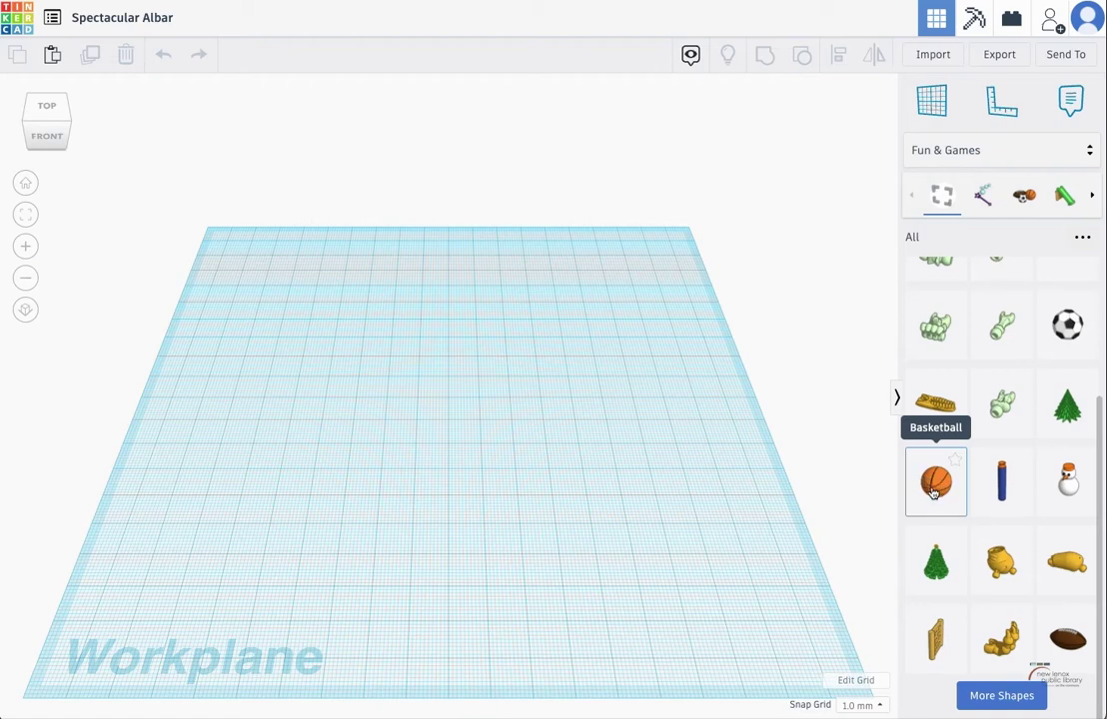
click(1001, 694)
scroll(1009, 525, down, 3)
Examine the Sports, Playground and Toys groups of the Fun & Games shapes.
click(1026, 198)
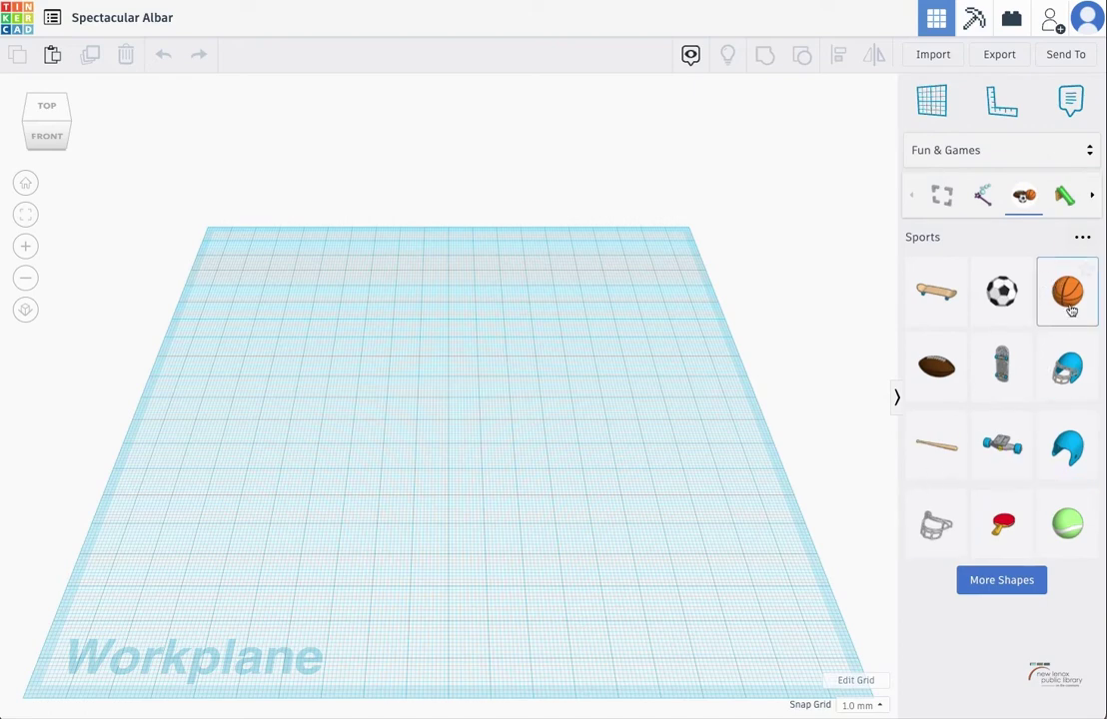
click(1070, 205)
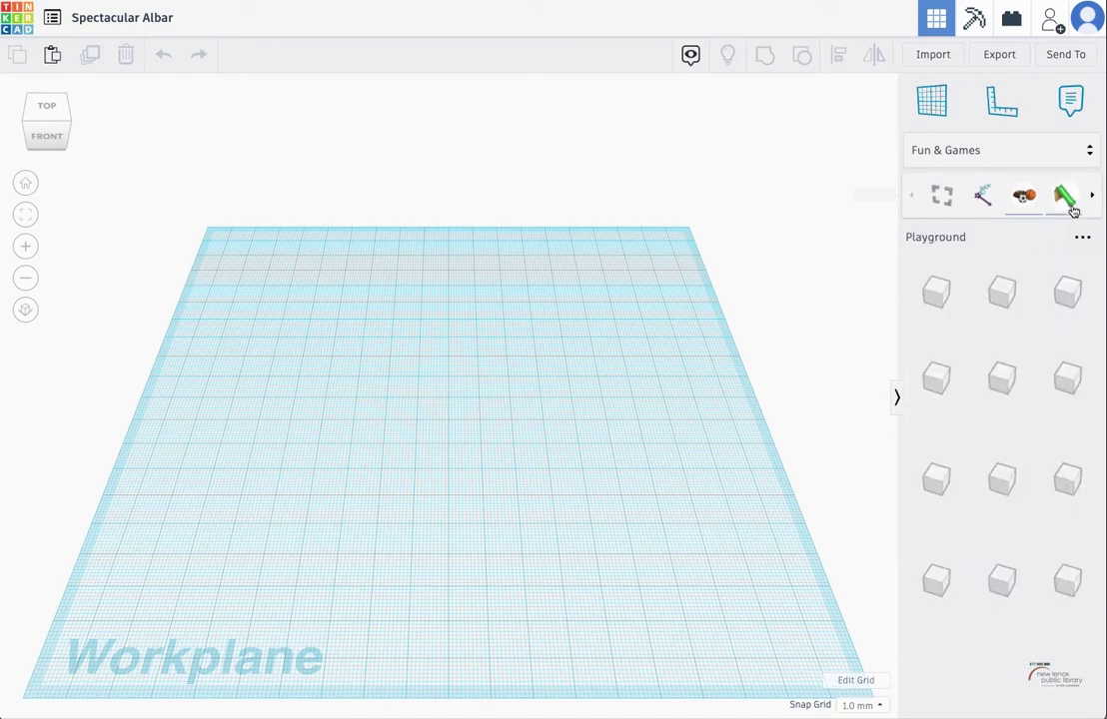
click(981, 198)
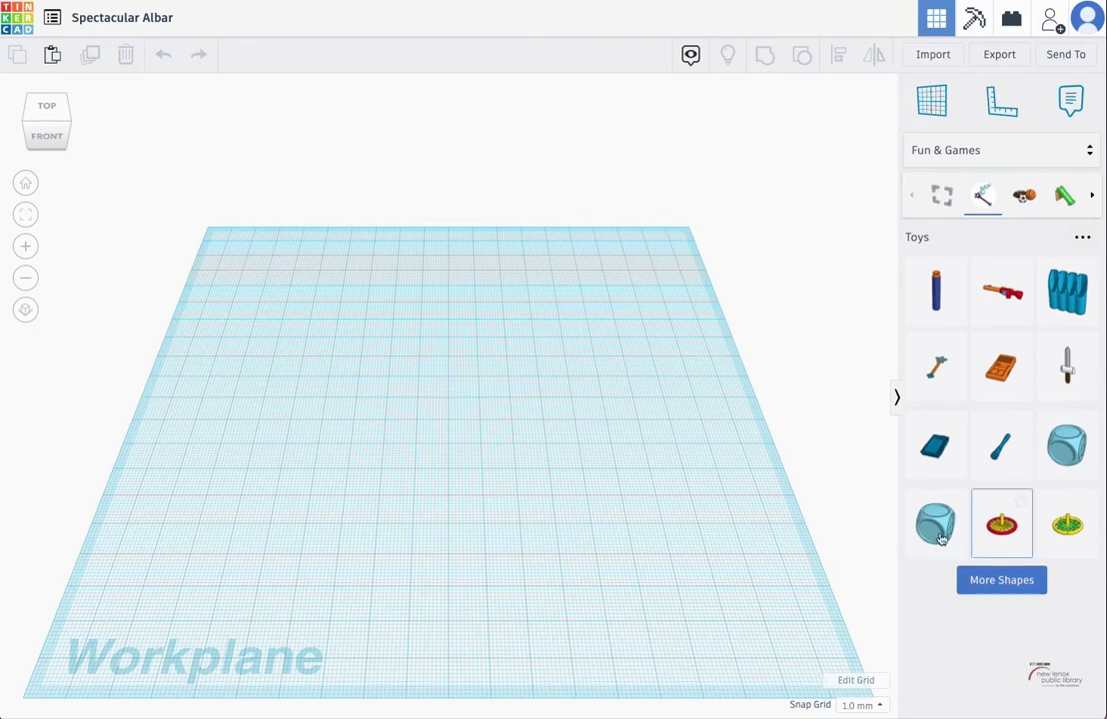
Add a custom font text shape from Shape Generators to the workplane and set its text to "Bulls".
click(919, 155)
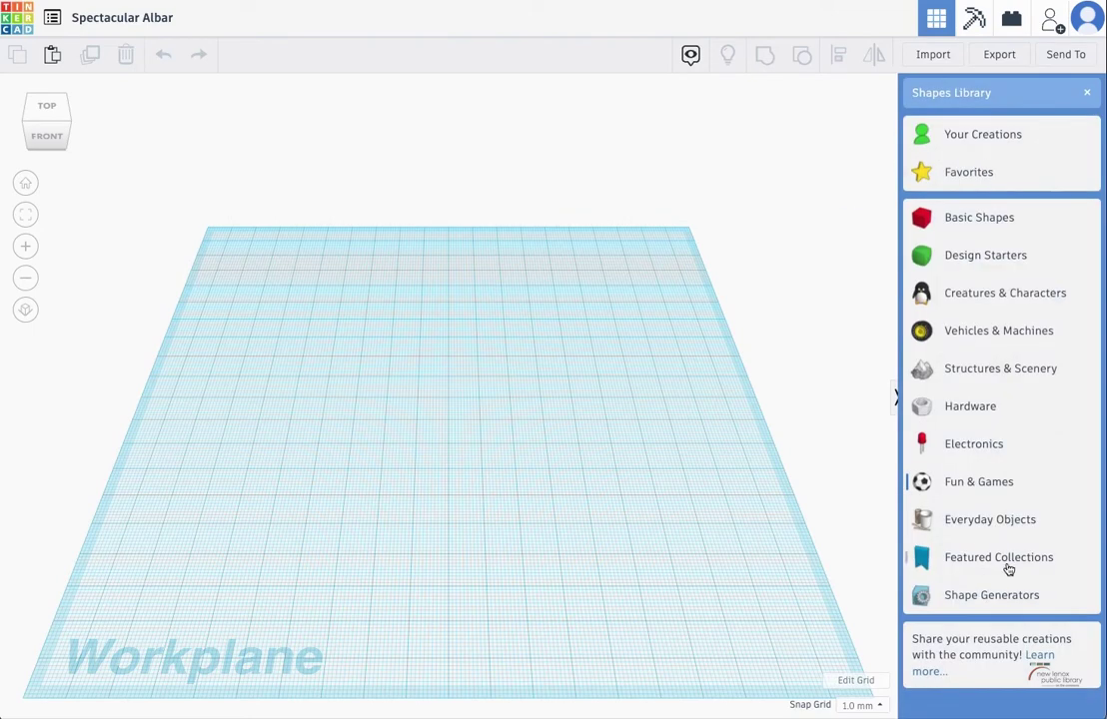
click(974, 595)
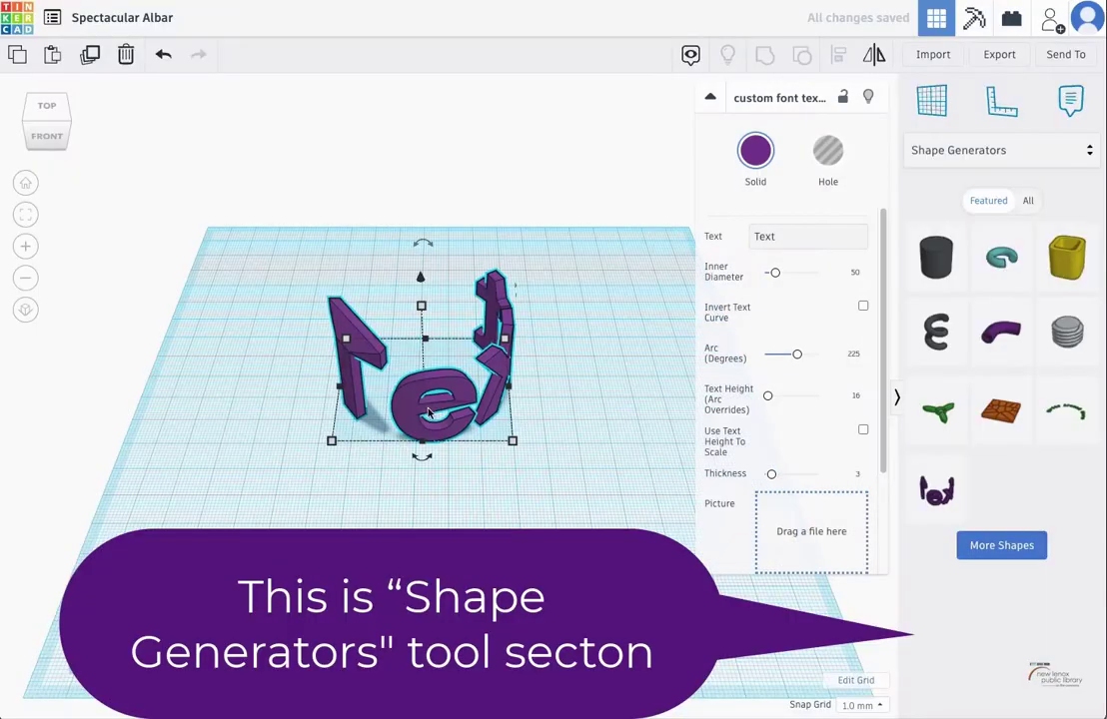
drag(784, 238, 739, 240)
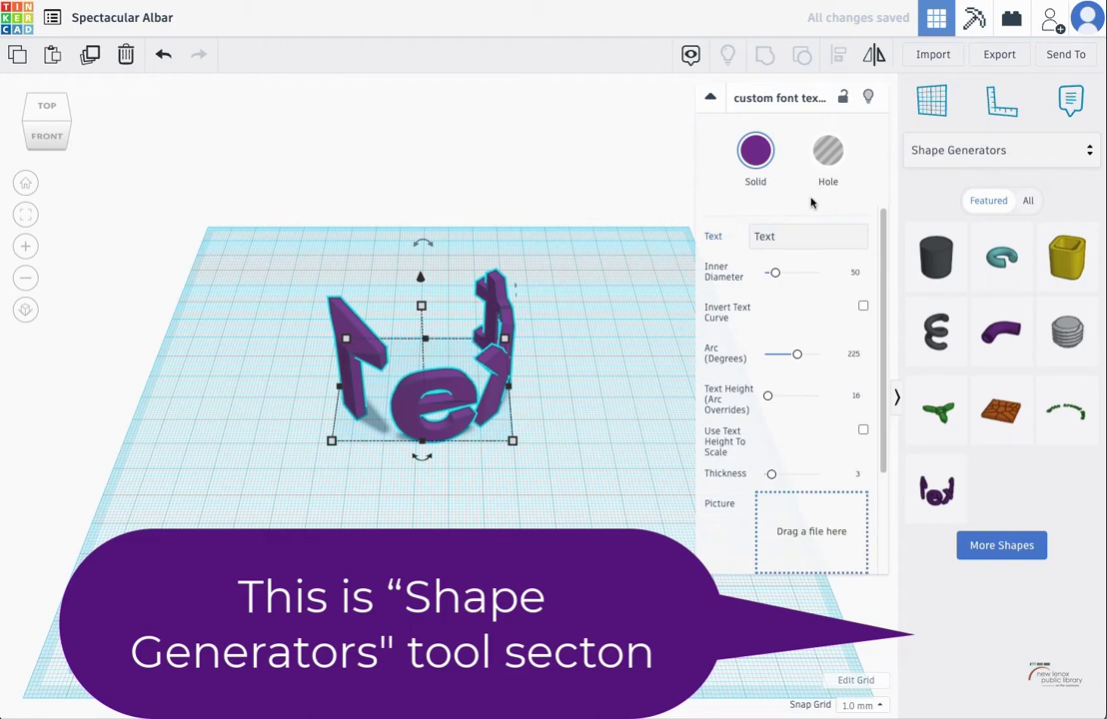
double_click(774, 238)
text(Bu)
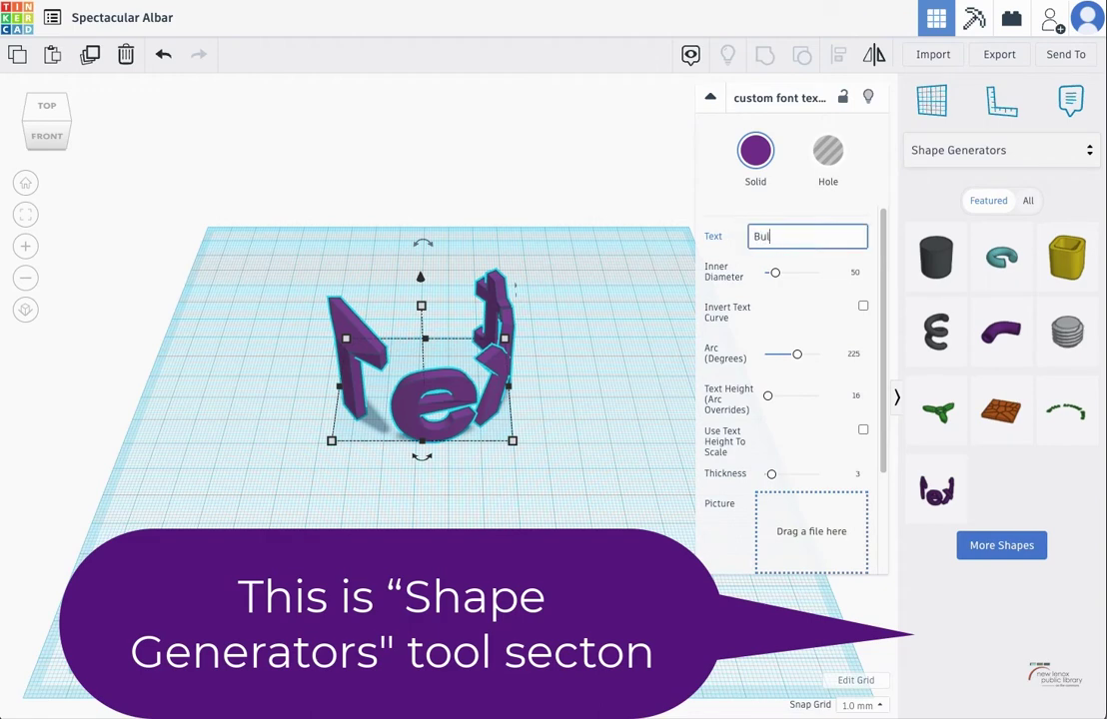
text(lls)
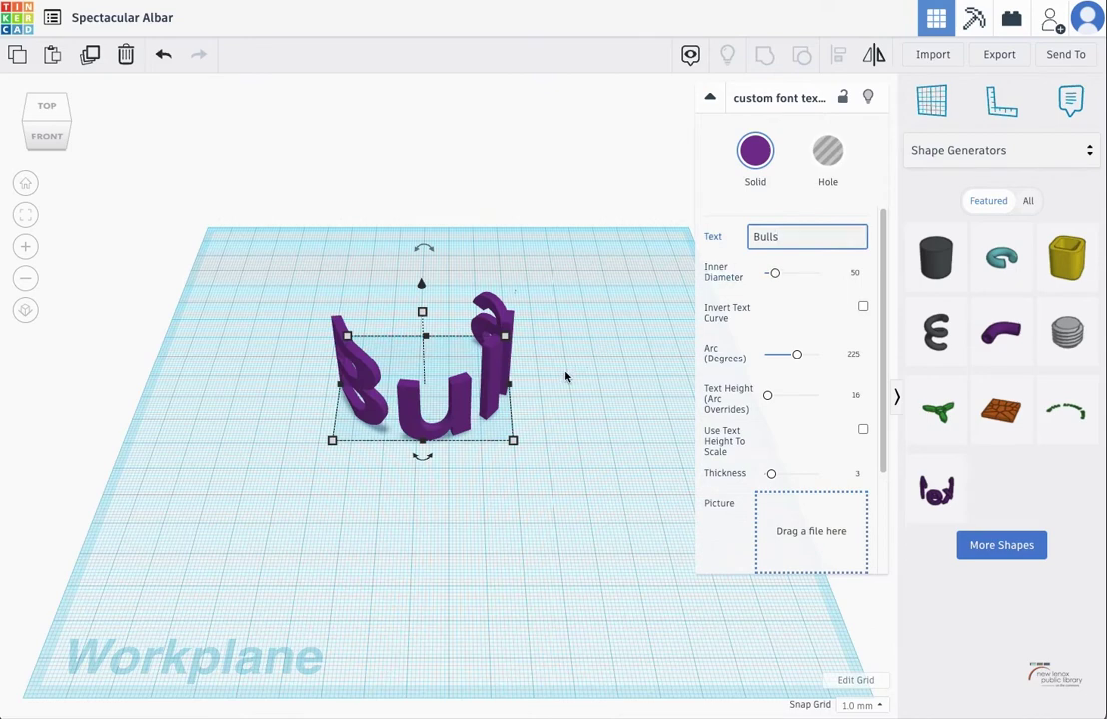
click(536, 336)
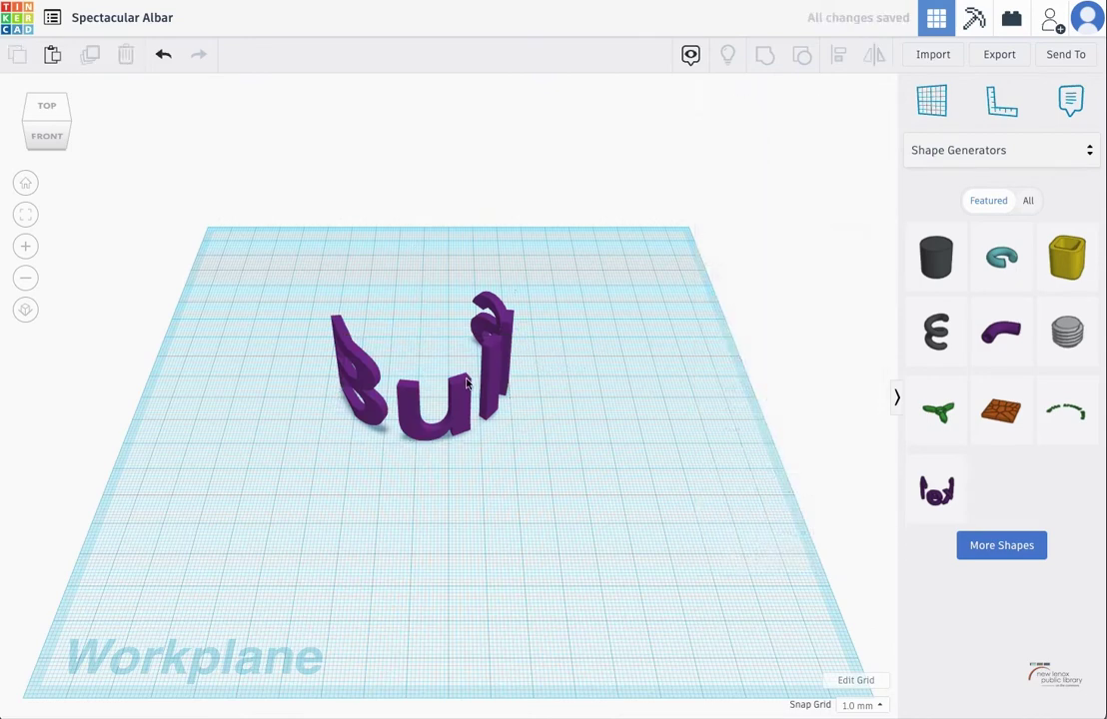
Set the arc of the Bulls text to 74 degrees and view the lettering up close from the front-left.
click(431, 322)
drag(800, 361, 771, 355)
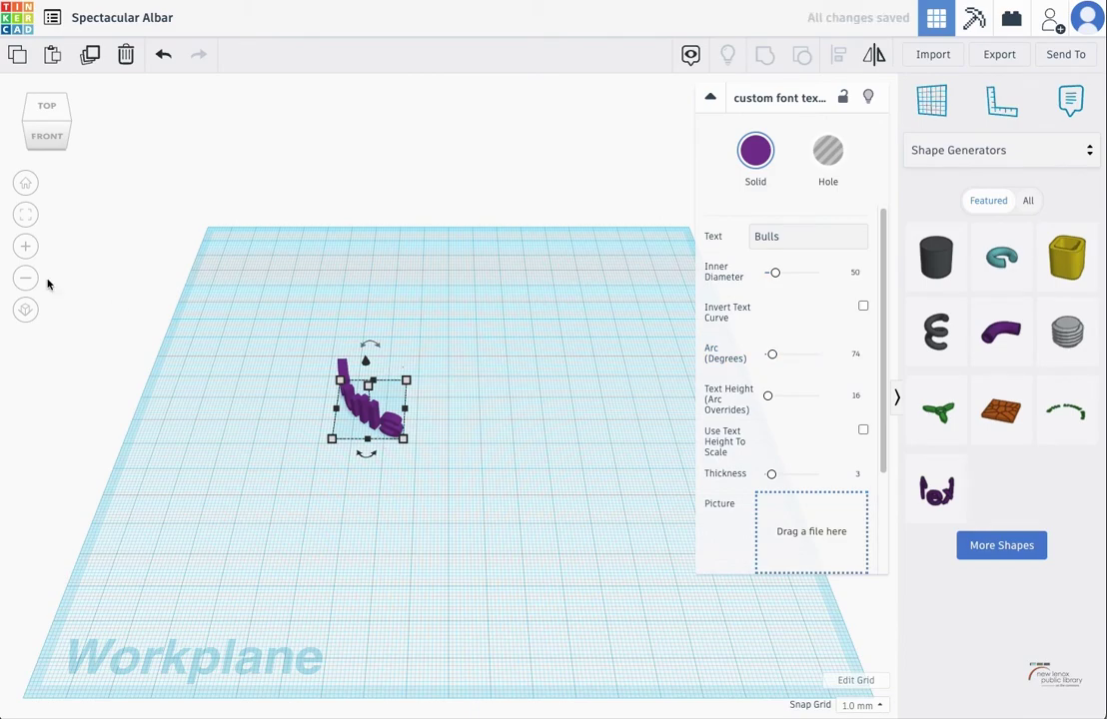
click(16, 217)
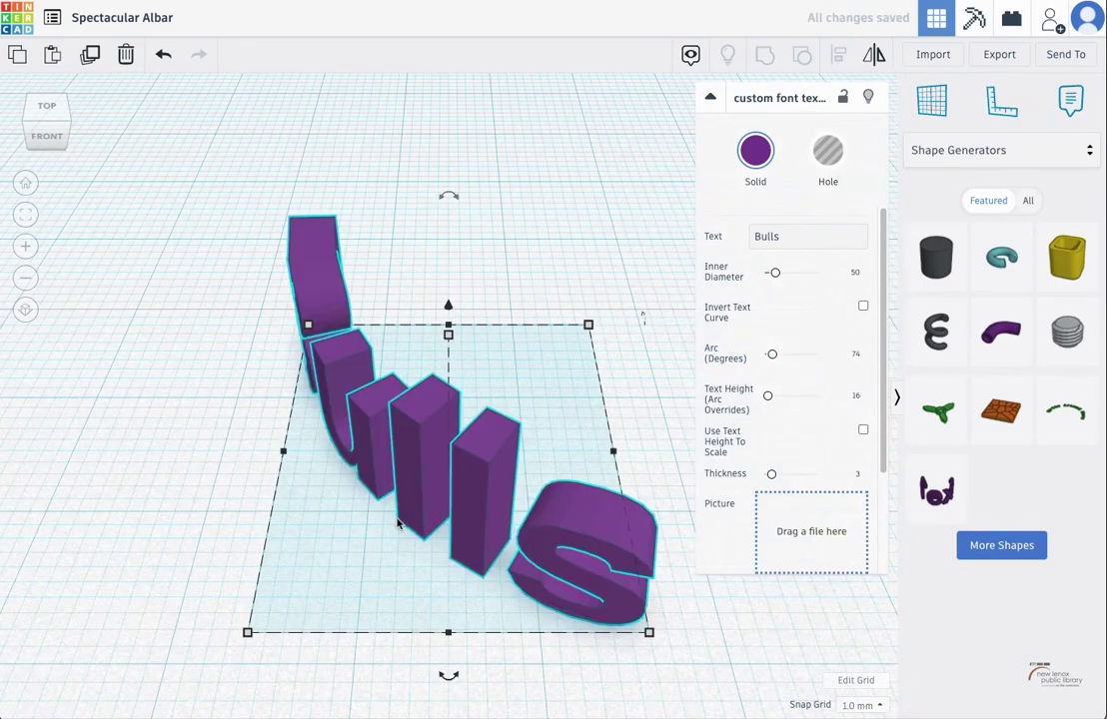
right_drag(392, 545, 556, 462)
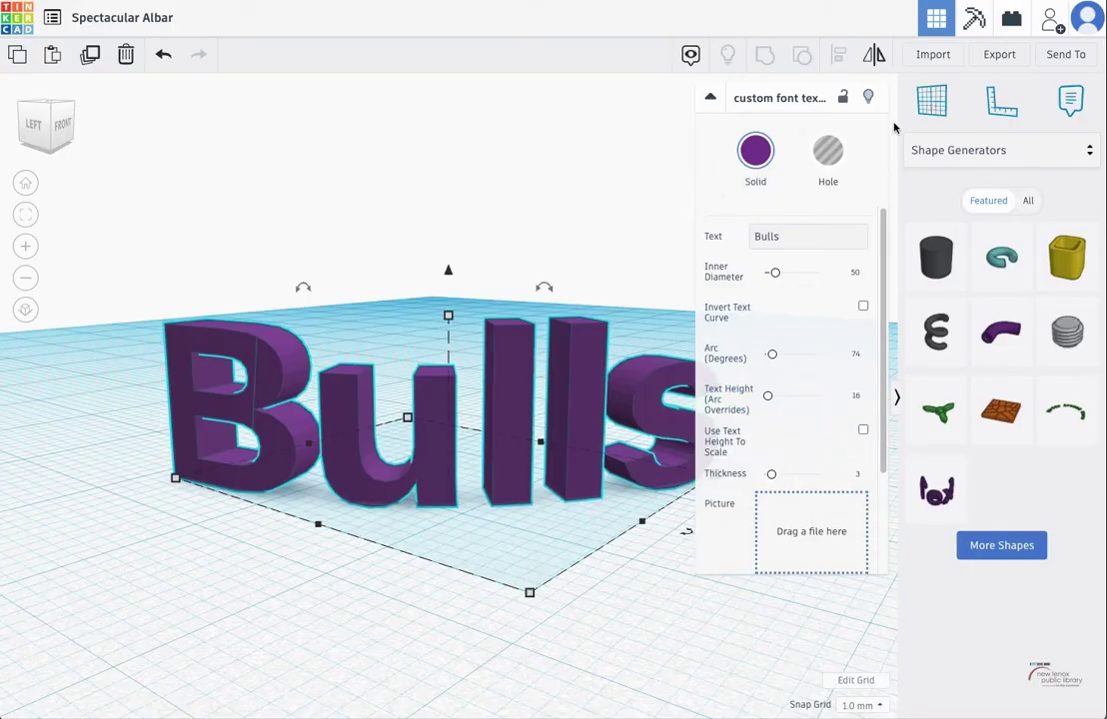
Switch the shapes library to Creatures & Characters and delete the Bulls text from the workplane.
click(964, 152)
click(1003, 293)
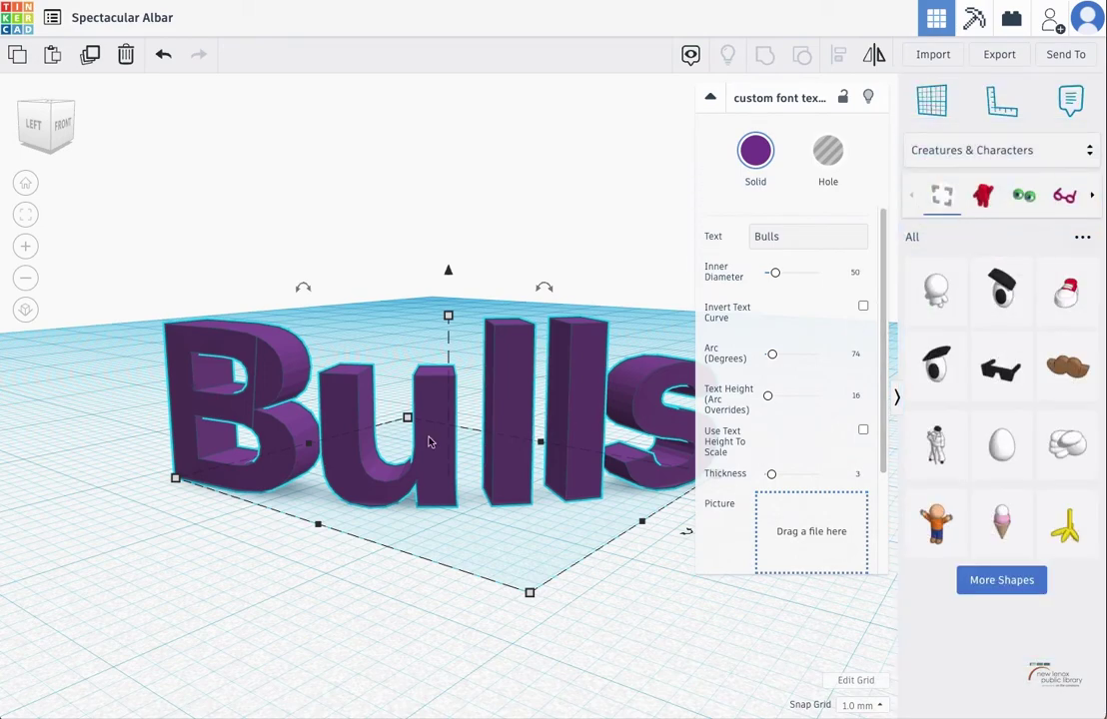
click(481, 417)
click(497, 413)
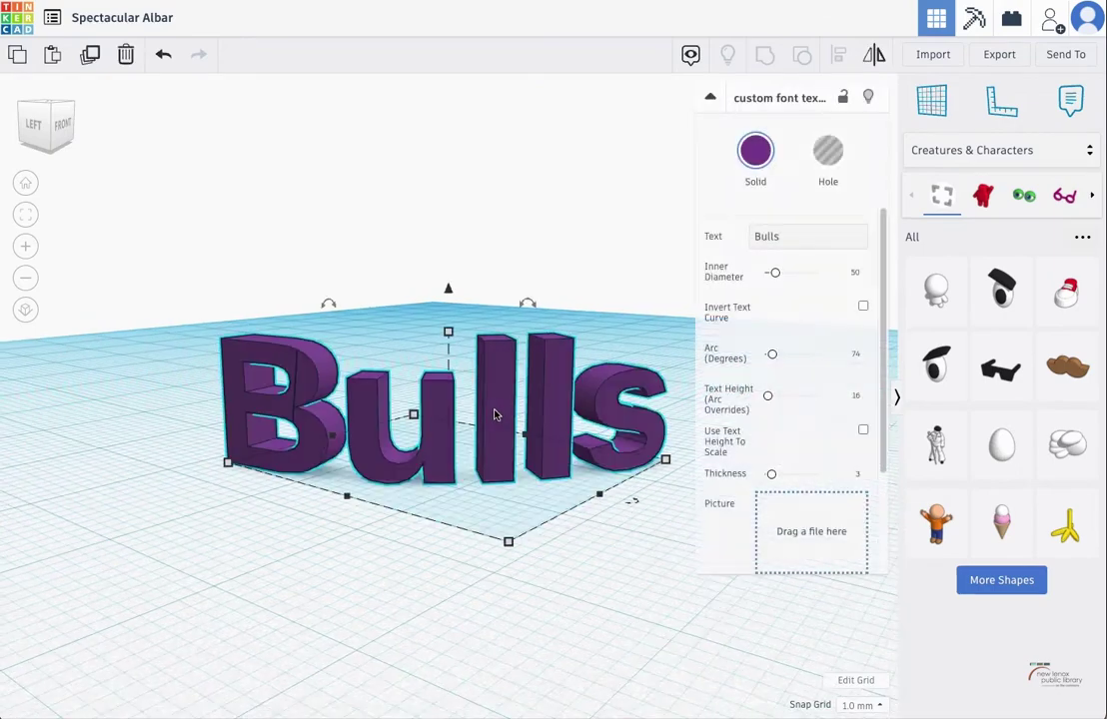
key(Delete)
Load more character shapes, place the standing figure with raised arms on the workplane and view it from the front.
click(1004, 578)
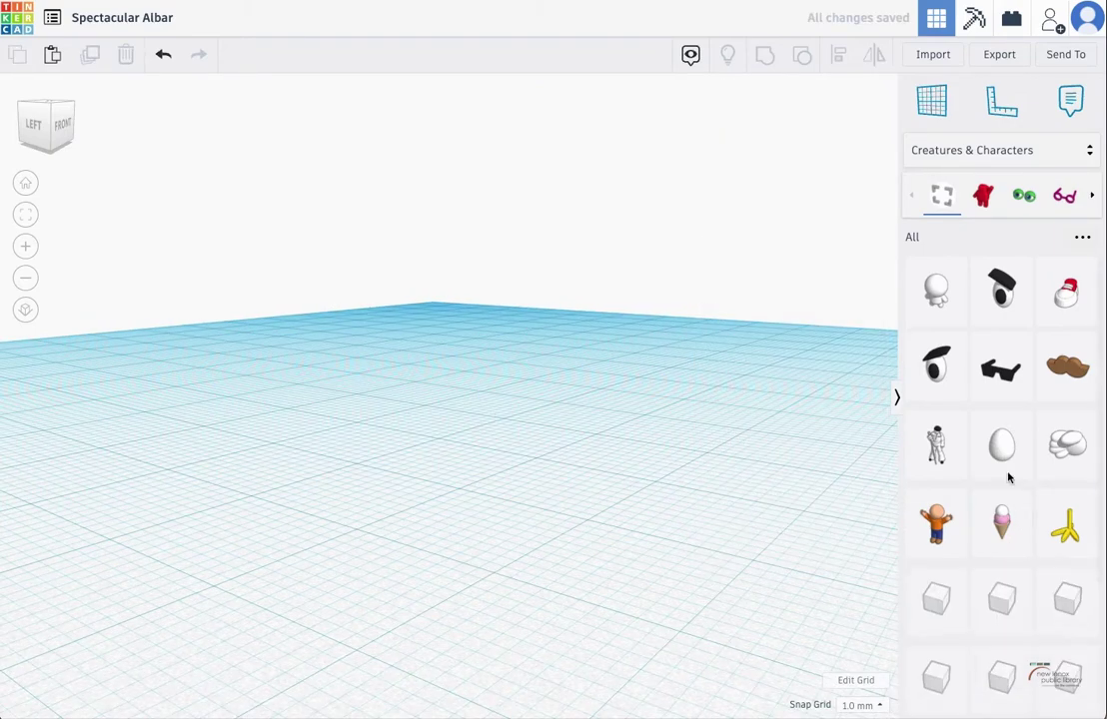
drag(925, 547, 484, 482)
scroll(497, 462, up, 4)
scroll(496, 461, down, 10)
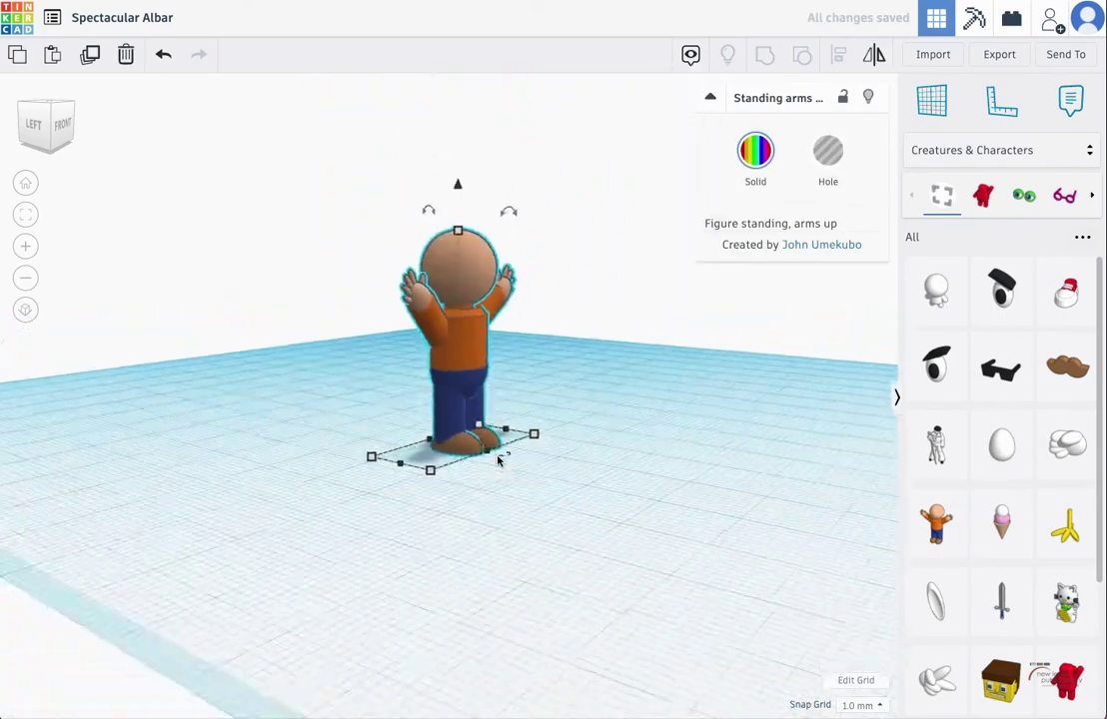
scroll(497, 463, up, 6)
scroll(495, 464, up, 2)
scroll(434, 424, down, 3)
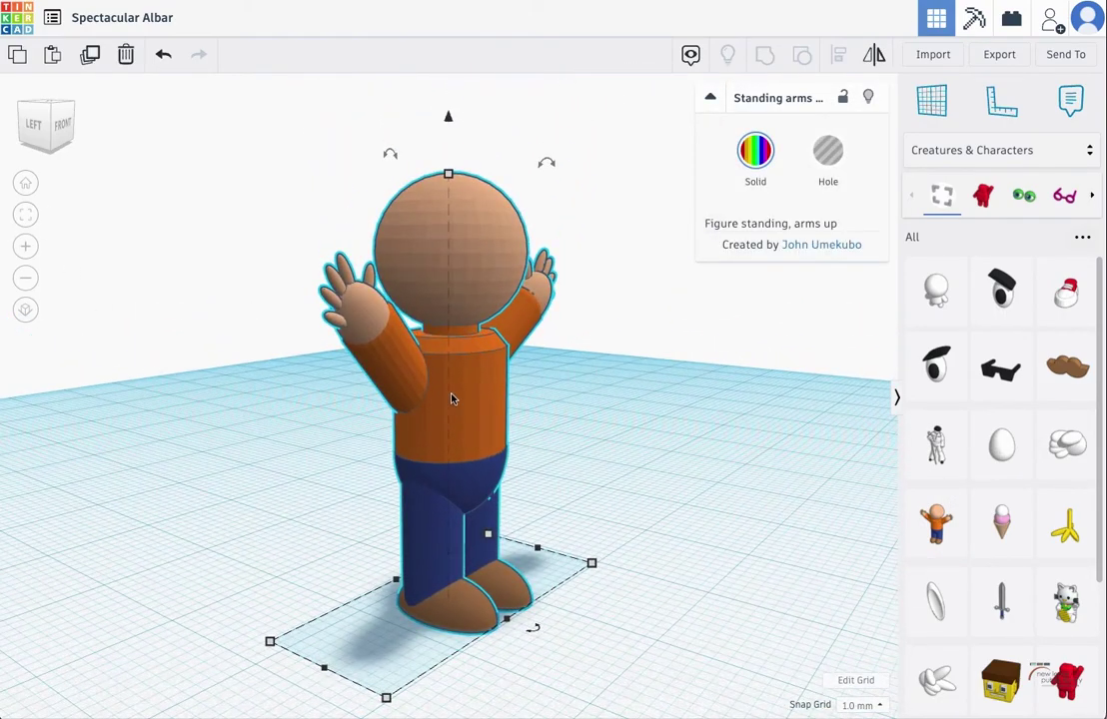
right_drag(459, 398, 383, 407)
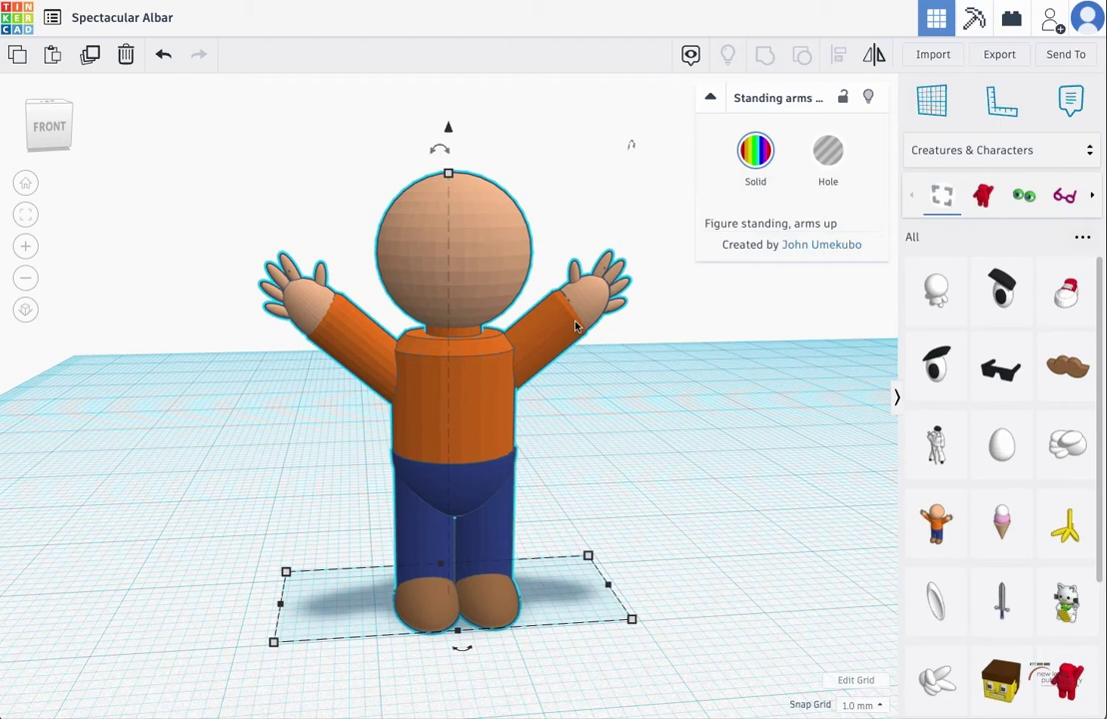
Place the red Astrobot II beside the standing figure and view both characters from the front.
scroll(717, 427, up, 3)
scroll(721, 408, up, 4)
scroll(721, 407, down, 5)
scroll(1086, 539, down, 2)
drag(1066, 479, 726, 543)
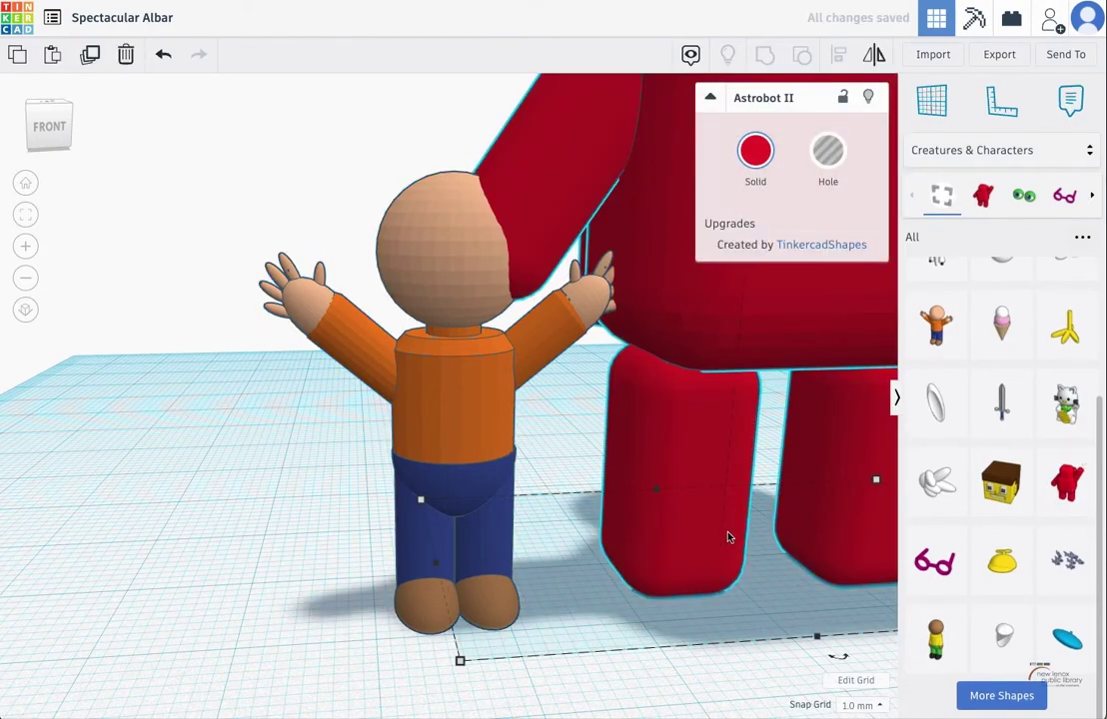
scroll(728, 537, down, 5)
scroll(729, 534, down, 2)
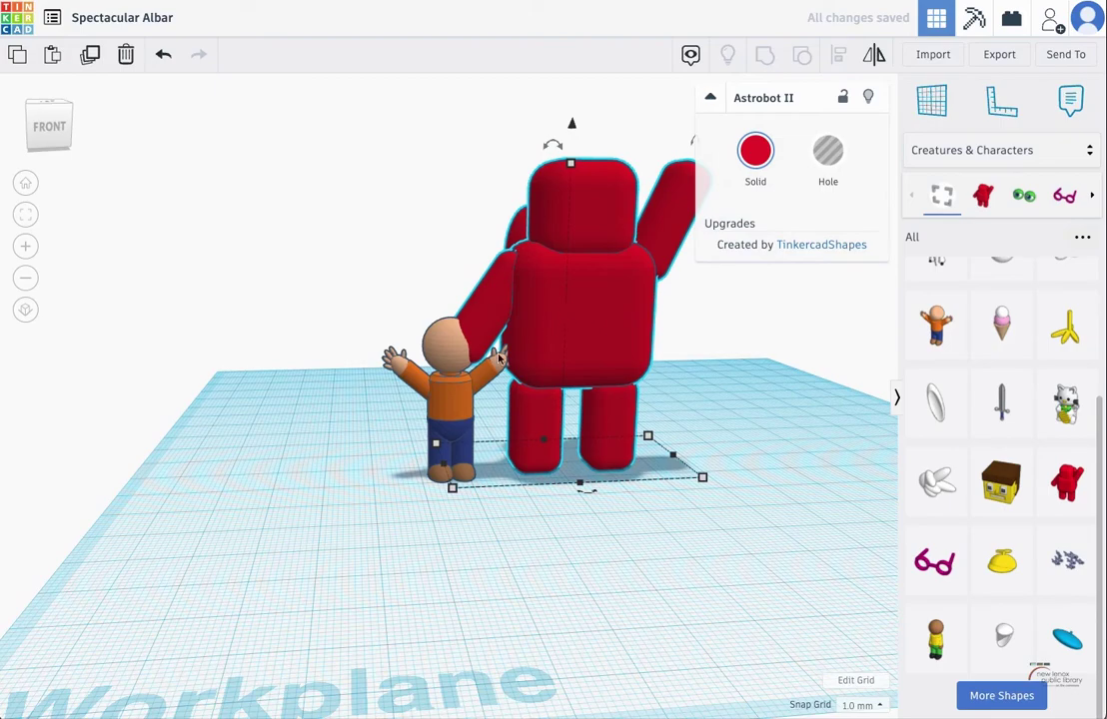
click(25, 210)
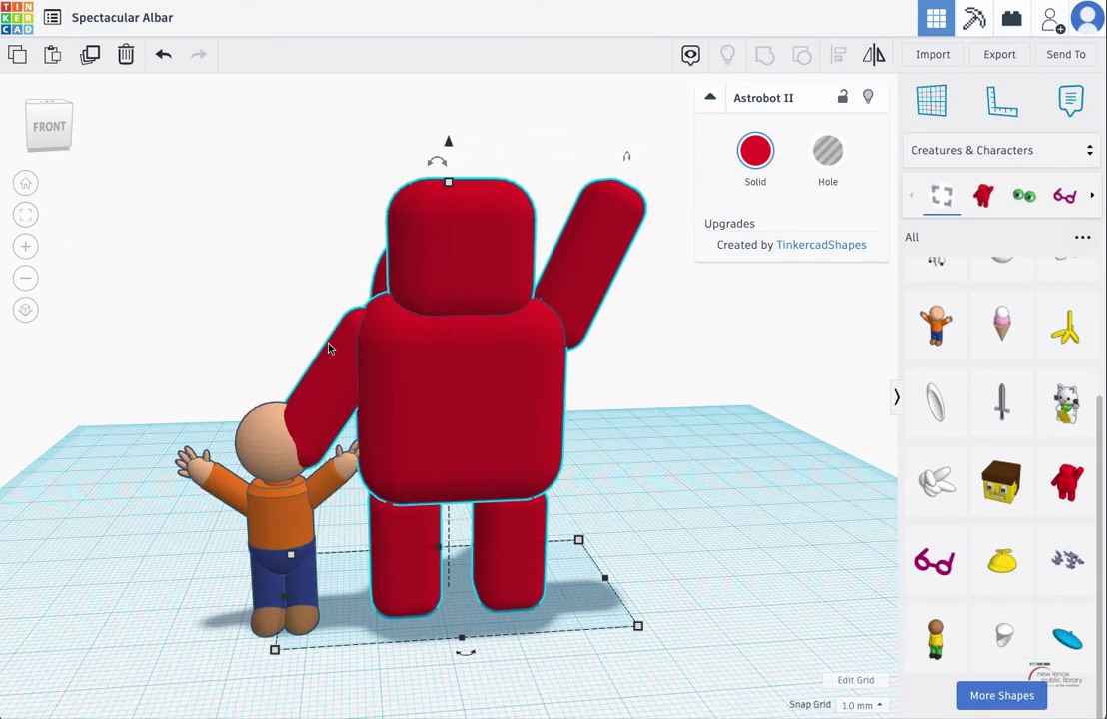
right_drag(337, 352, 322, 462)
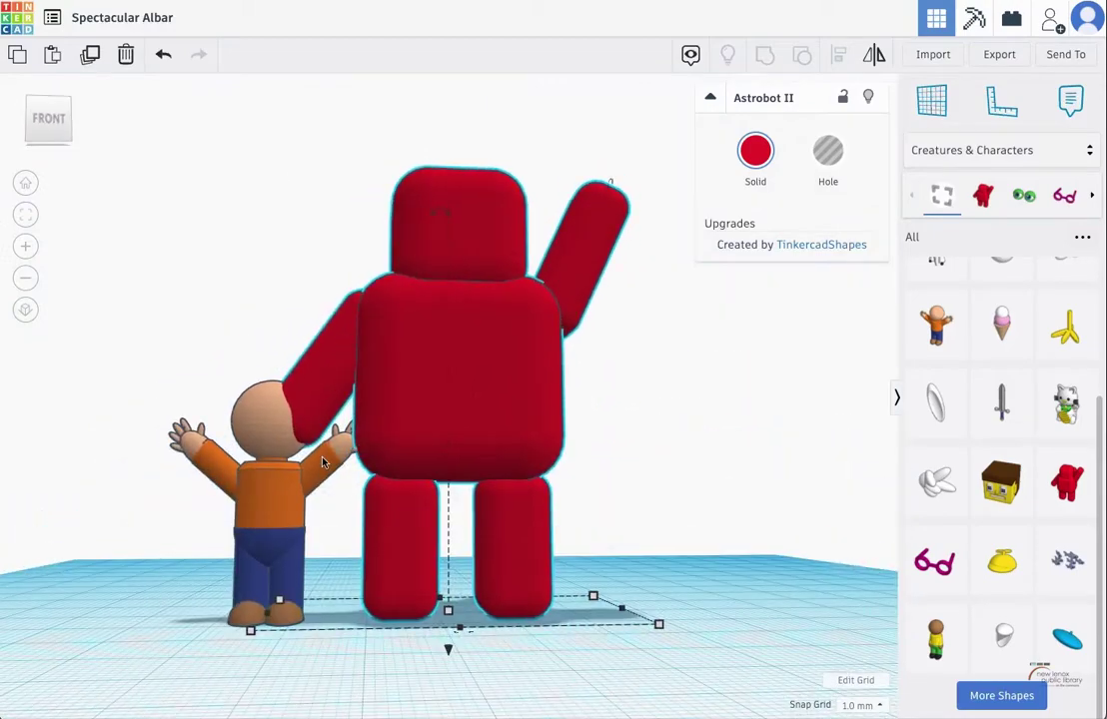
Delete the figure with raised arms and the Astrobot II from the workplane.
click(290, 492)
key(Delete)
click(477, 435)
key(Delete)
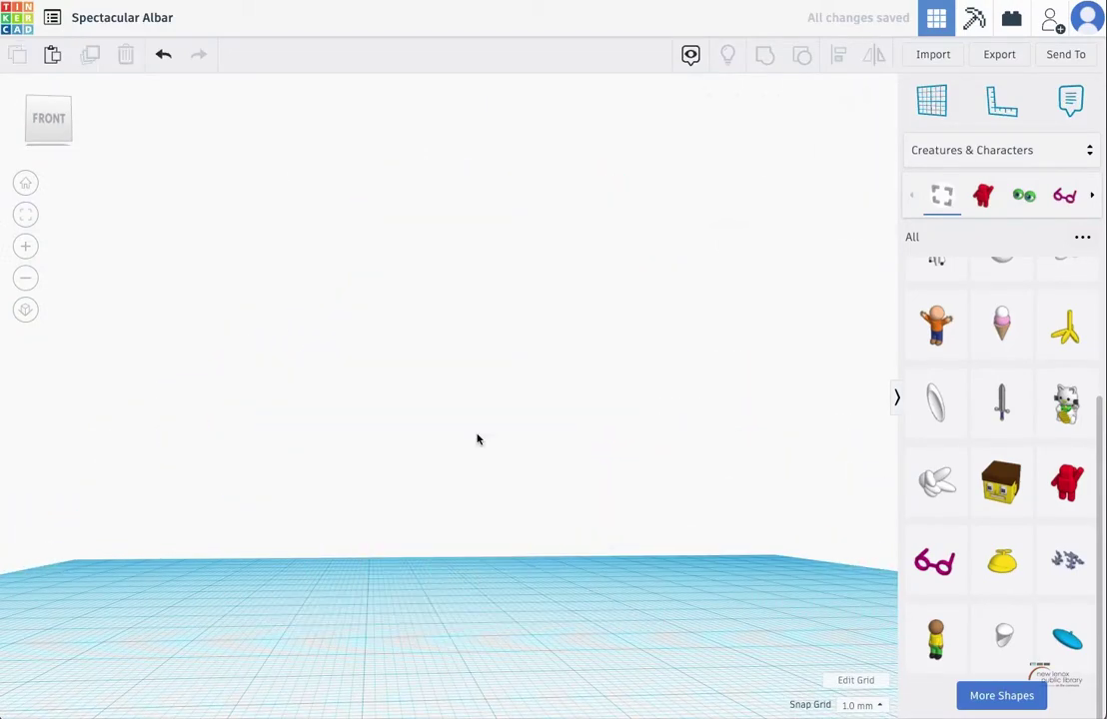
Place the boy figure with arms down and a Basic Shapes cylinder, moving the figure about 29 mm farther from the cylinder.
scroll(476, 440, up, 1)
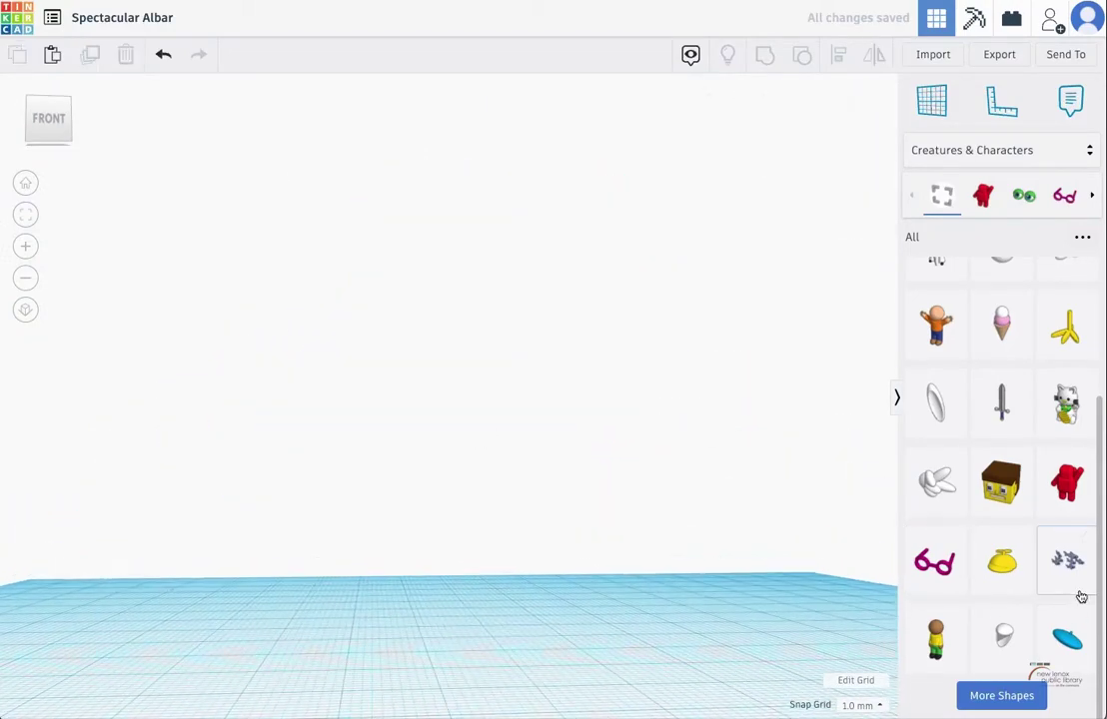
drag(964, 644, 513, 607)
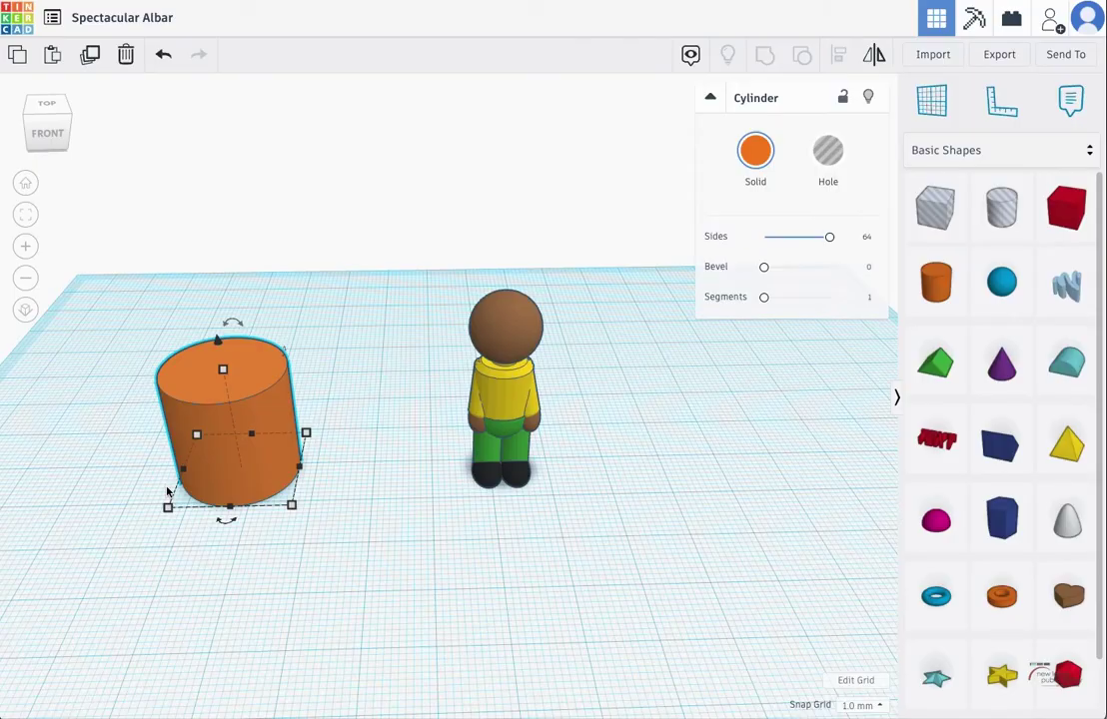
drag(524, 389, 636, 357)
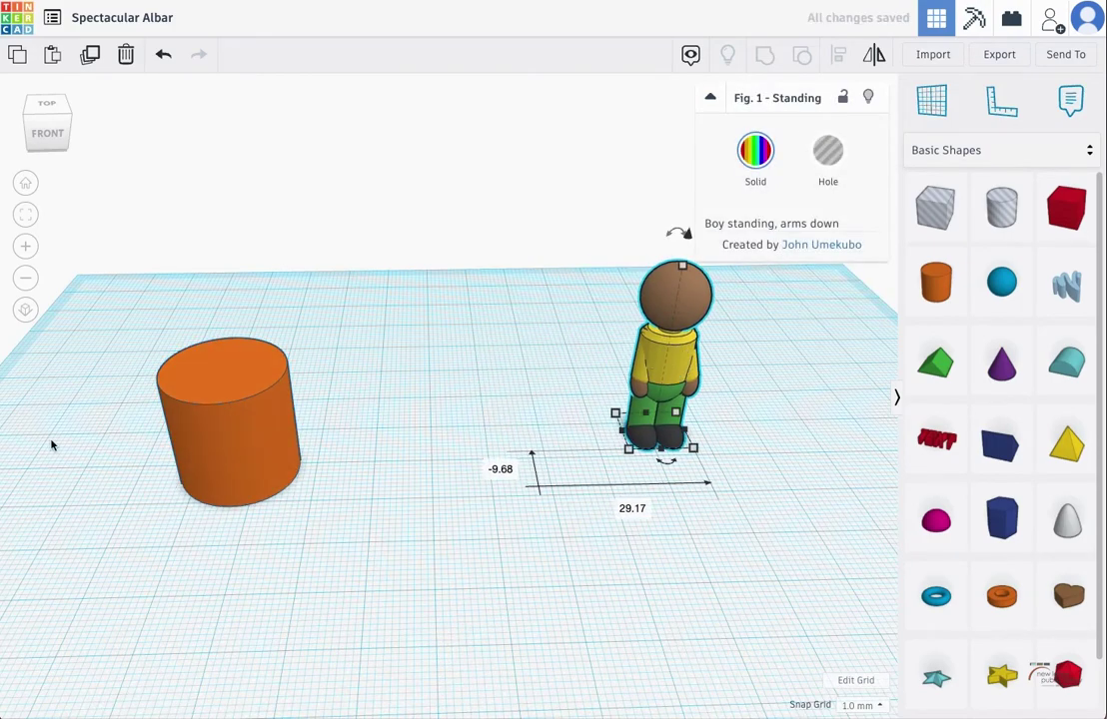
click(244, 439)
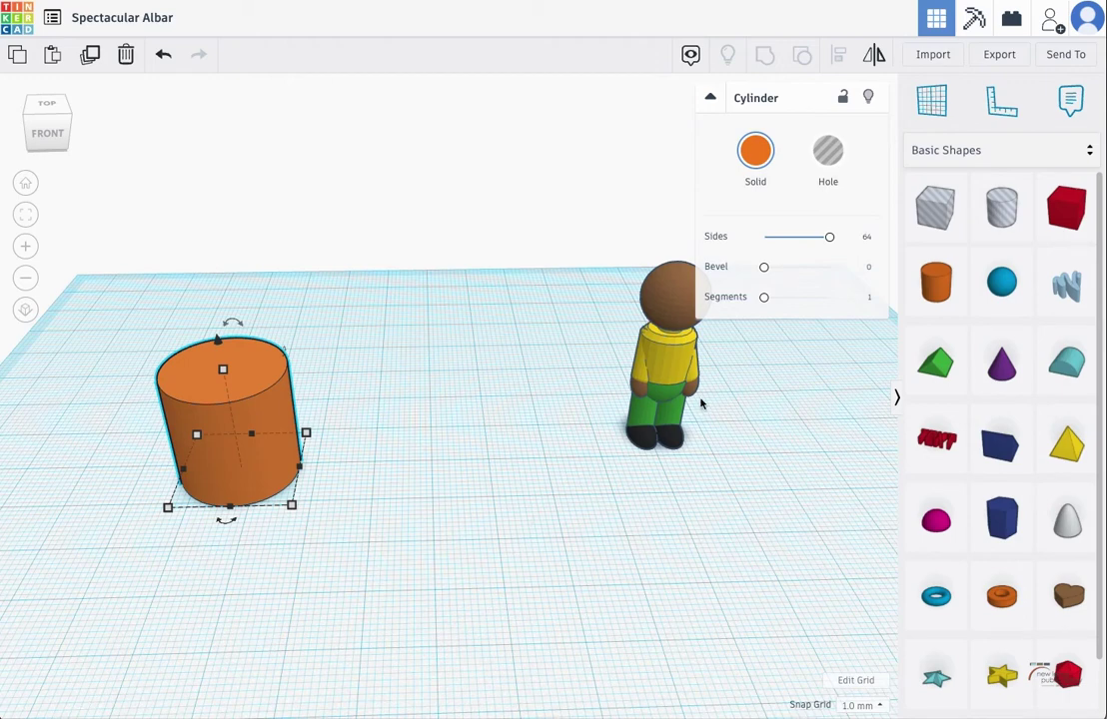
Rename the design as Avatar_SS.
click(124, 20)
text(Avatar_SS)
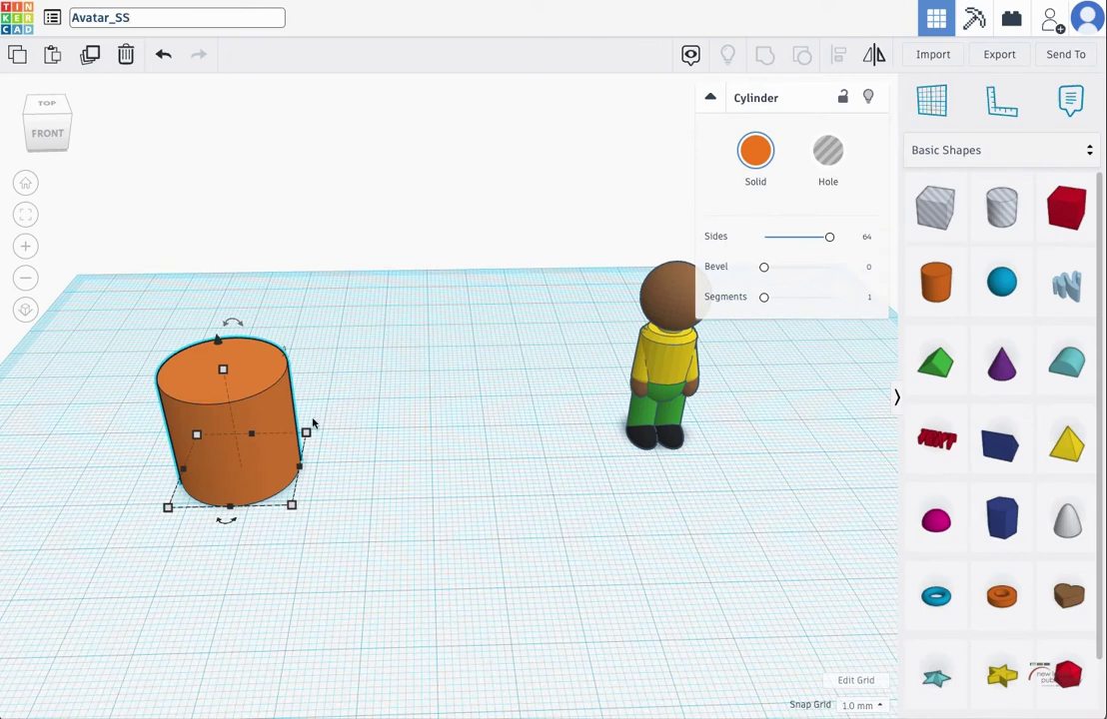
Move the cylinder next to the standing figure and shift the figure about 2 mm closer to it.
drag(212, 369, 494, 345)
drag(657, 365, 642, 361)
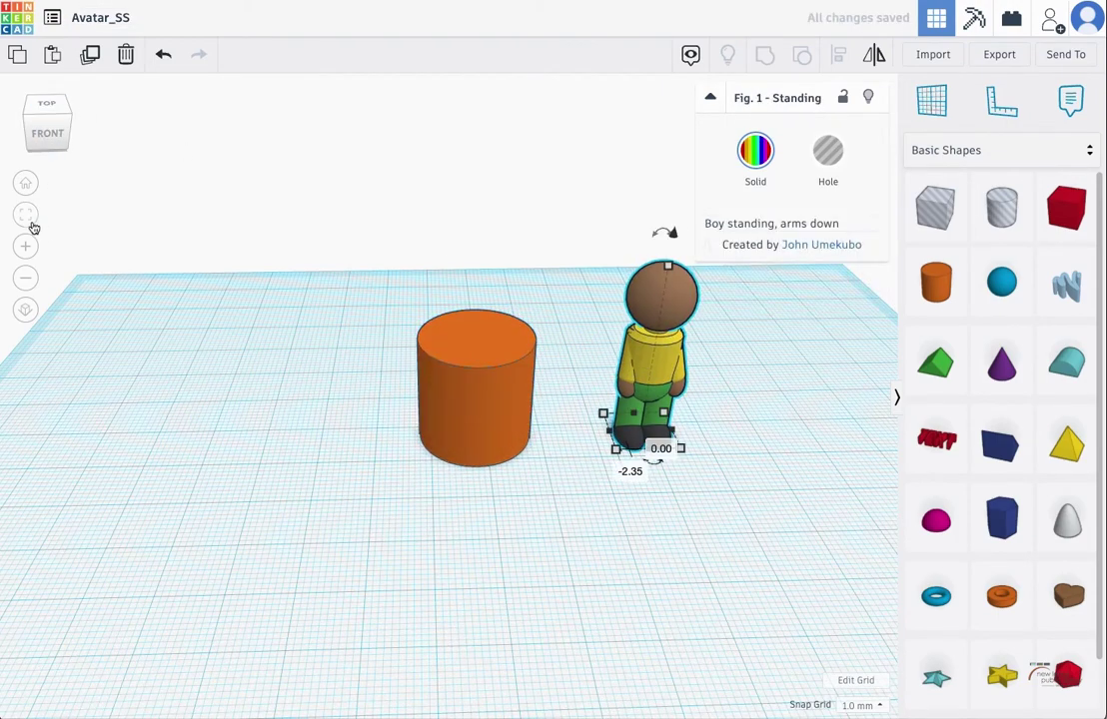
click(26, 213)
scroll(326, 309, down, 4)
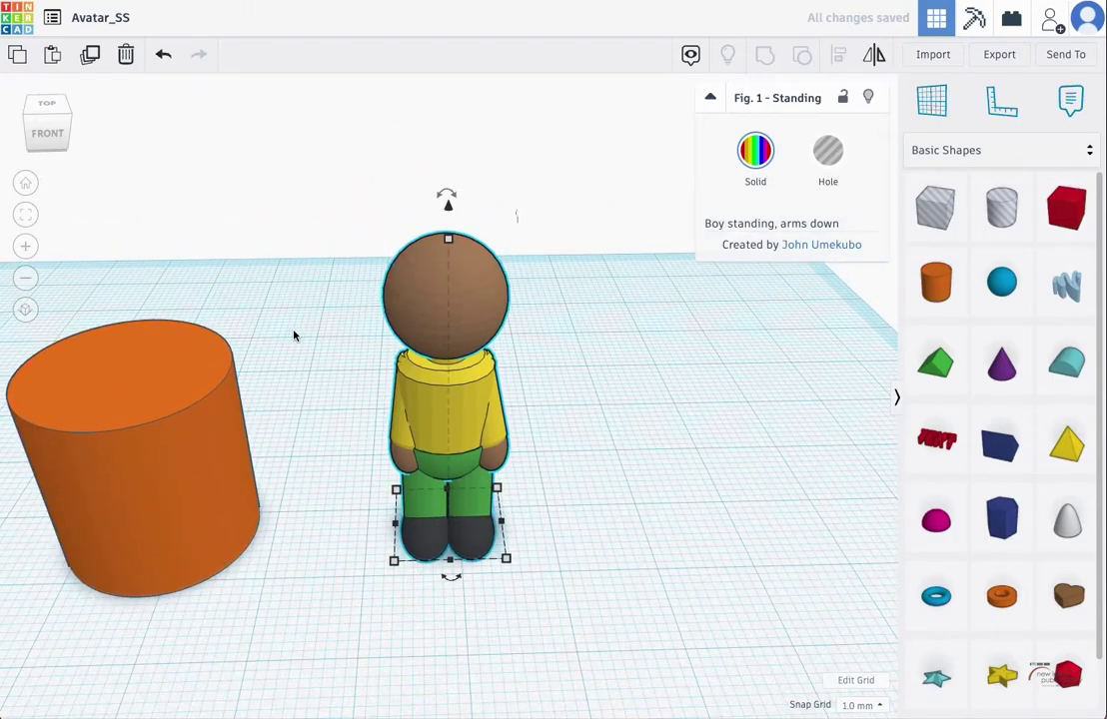
Give the cylinder a bevel of 1.19 and compare its edge with the figure's yellow torso.
click(175, 400)
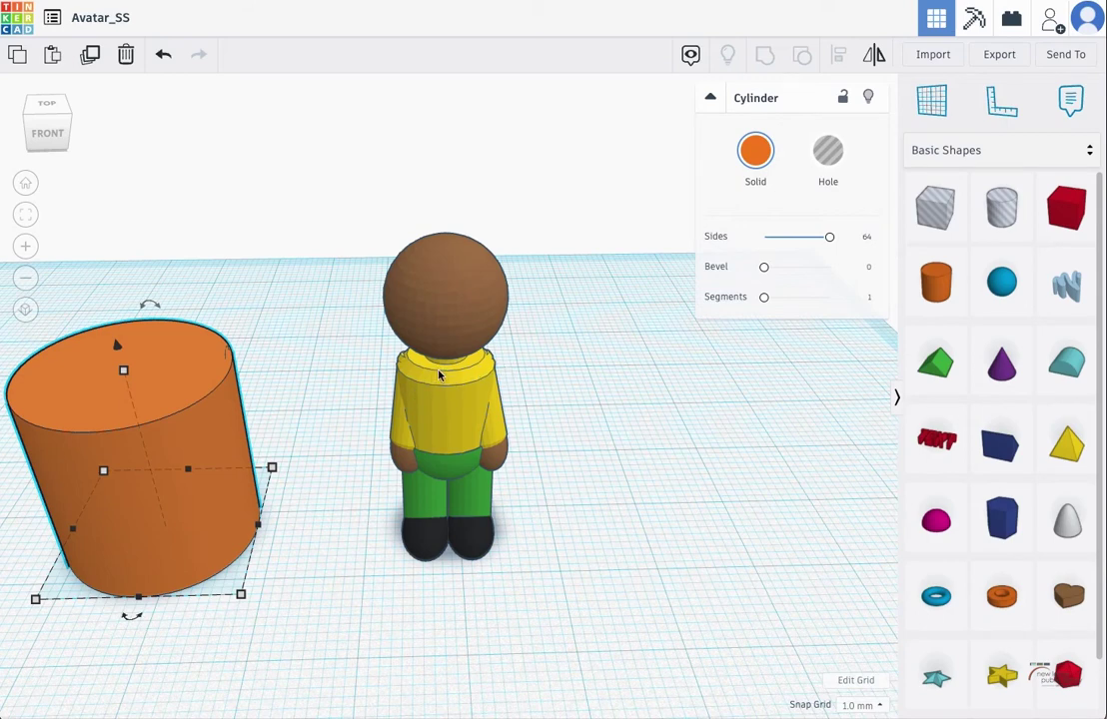
drag(764, 267, 795, 268)
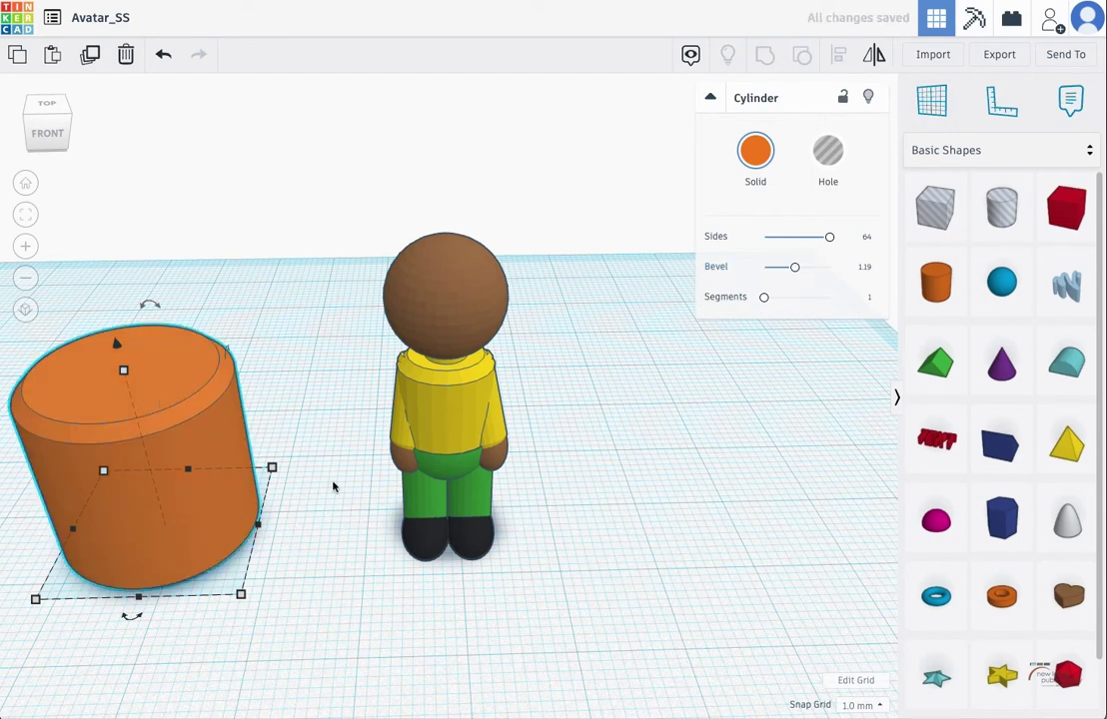
click(463, 413)
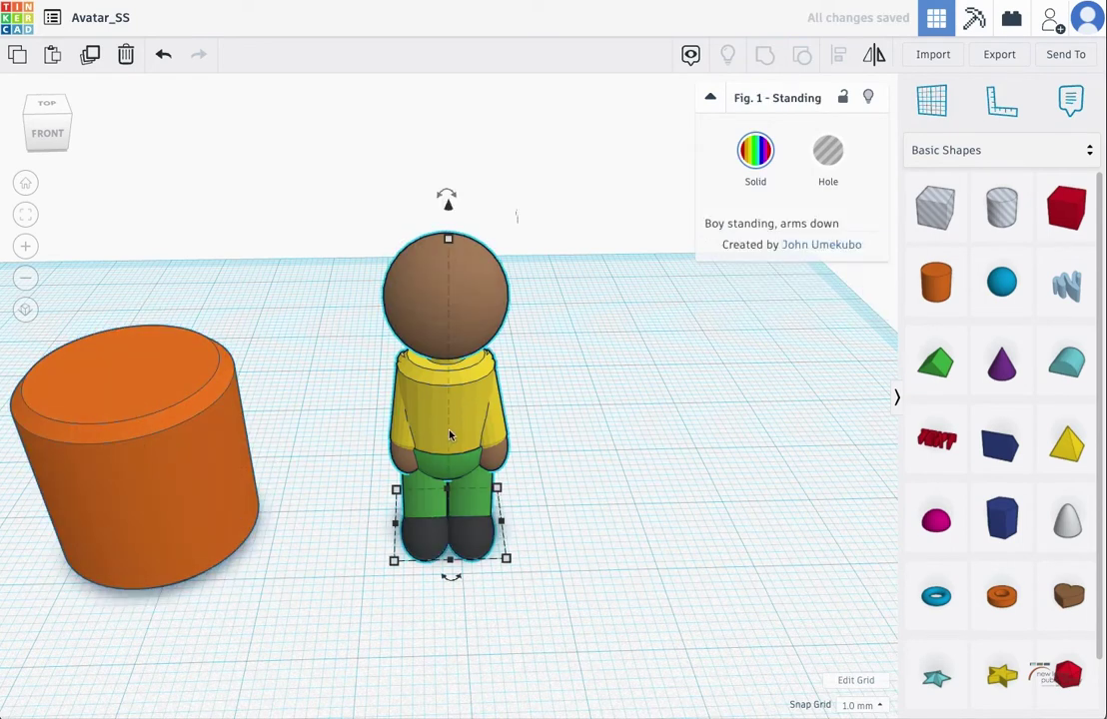
Round the cylinder's edges with a bevel of 1.77 and 5 segments, and lift it off the workplane.
click(237, 417)
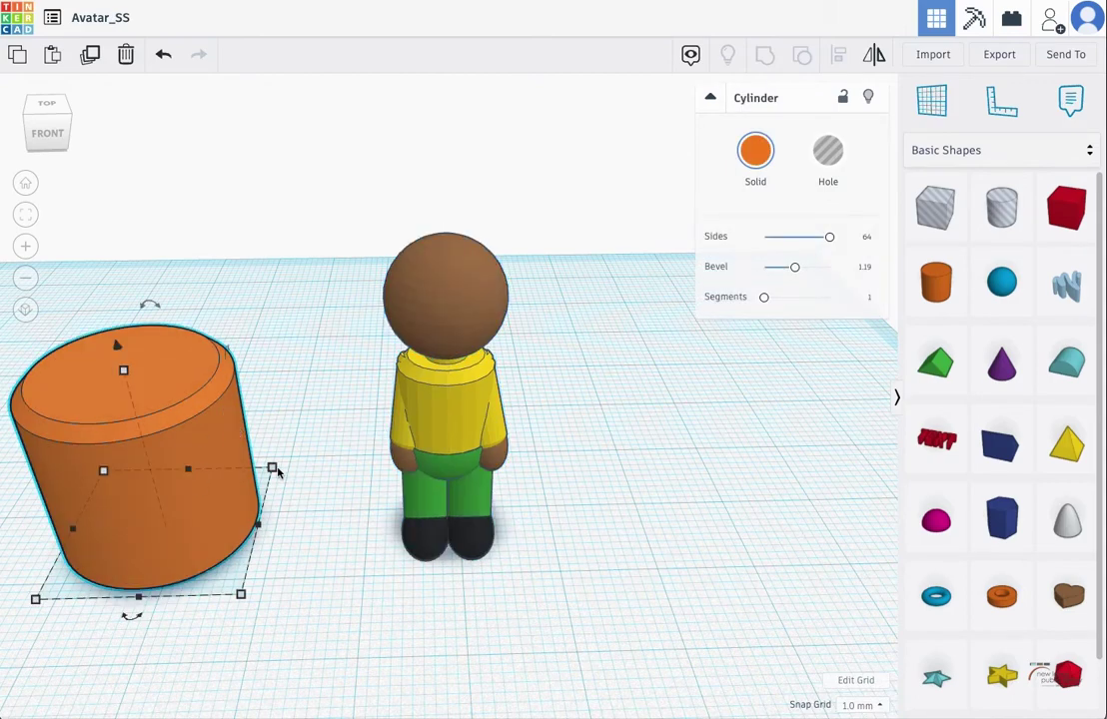
scroll(444, 409, up, 5)
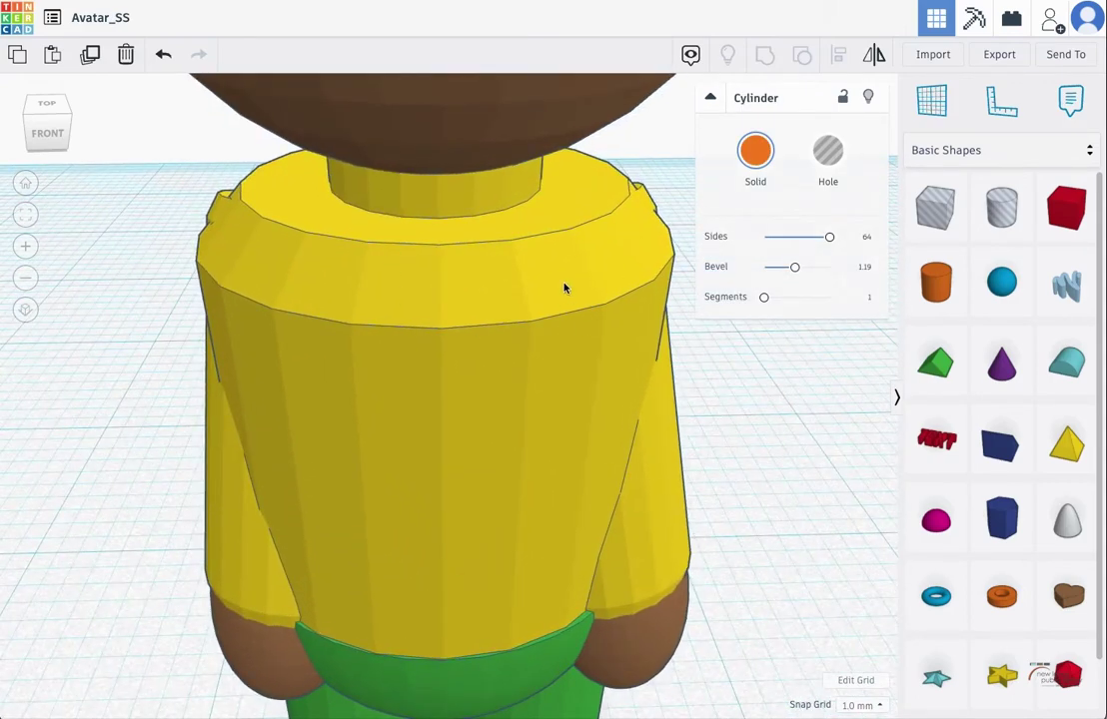
scroll(87, 456, down, 5)
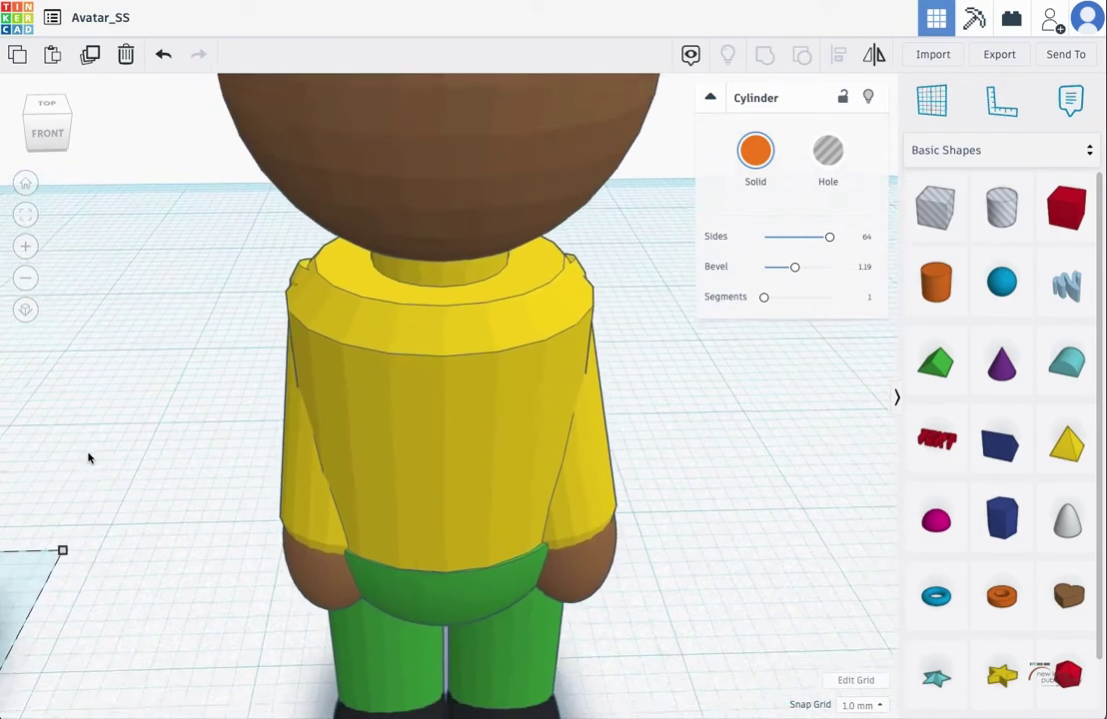
scroll(469, 338, down, 5)
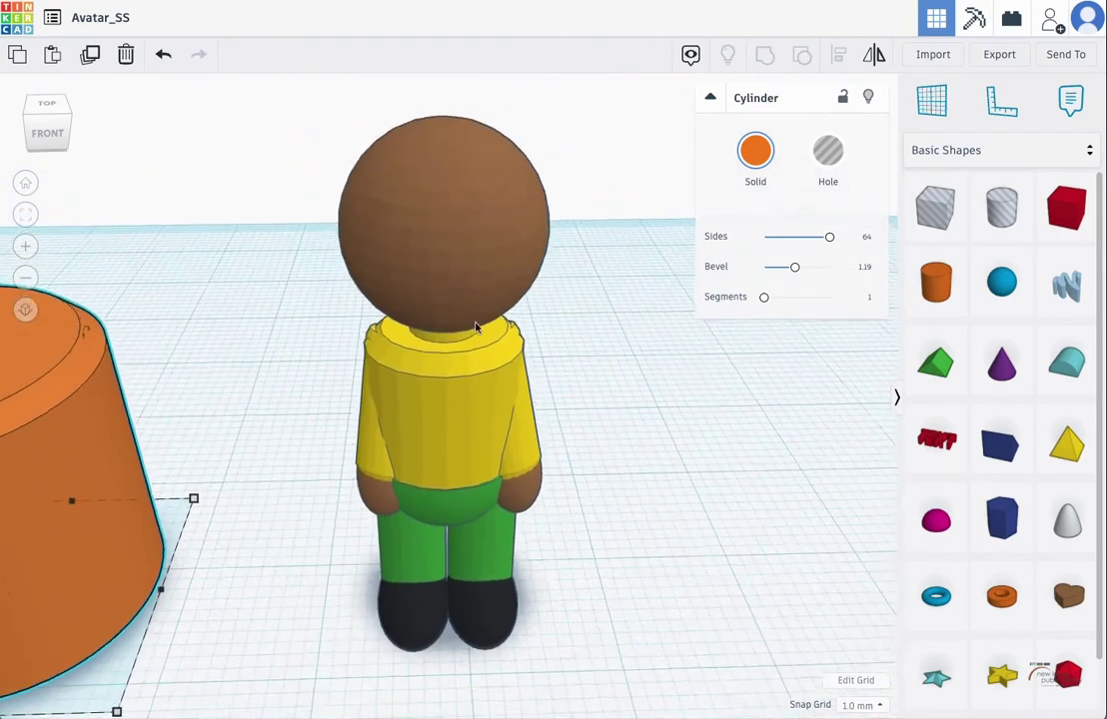
click(25, 214)
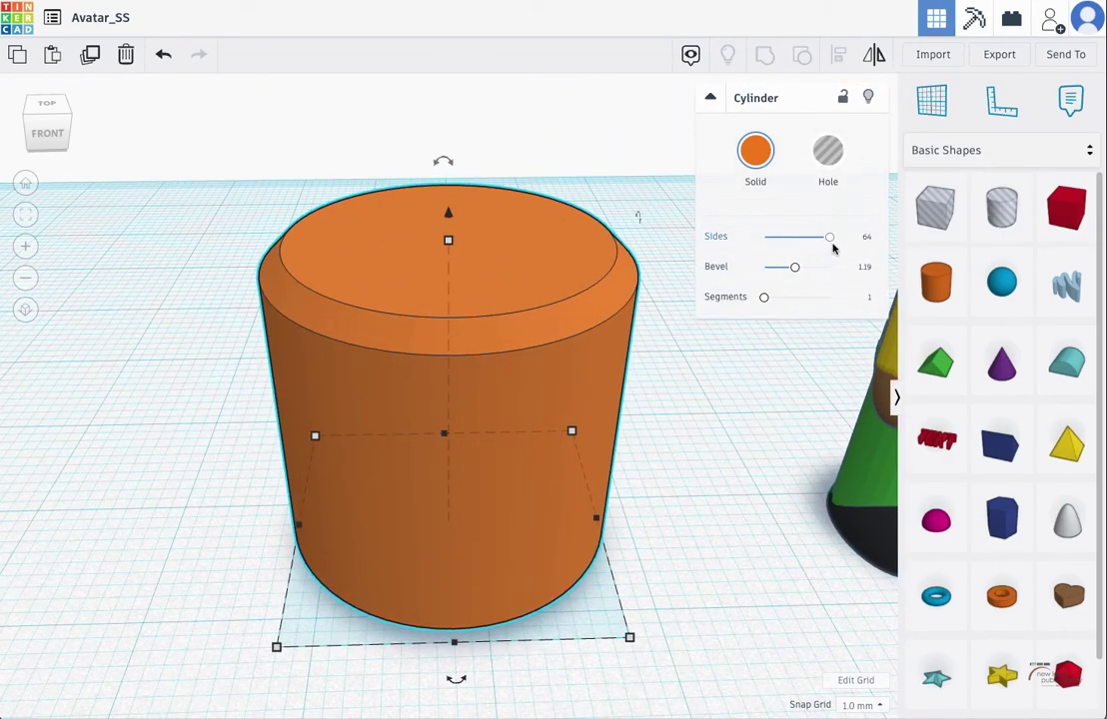
drag(765, 299, 809, 266)
scroll(419, 262, down, 3)
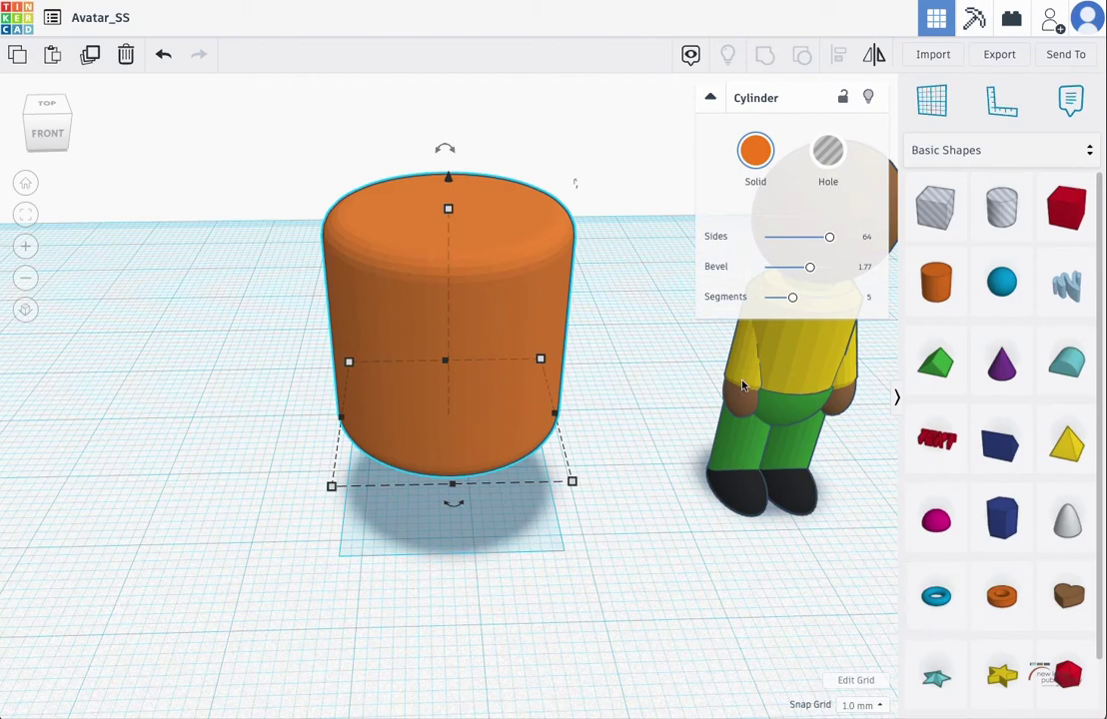
Move the figure about 54 mm to the left side of the cylinder and shift both shapes together to the right.
click(784, 370)
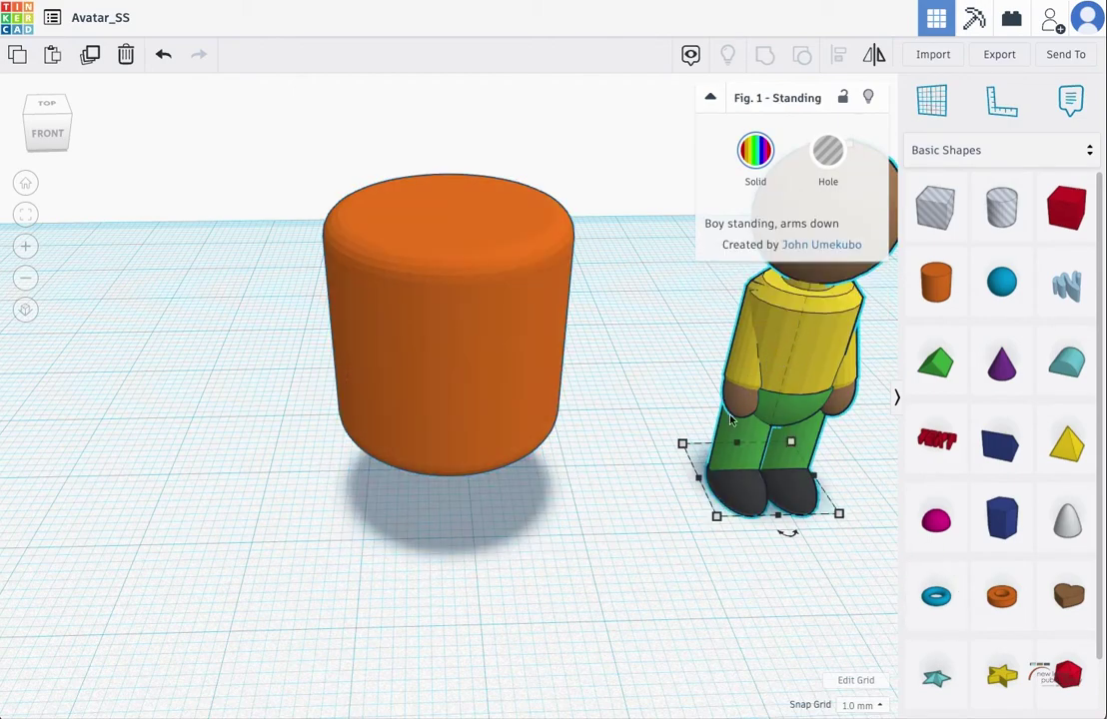
drag(752, 411, 165, 414)
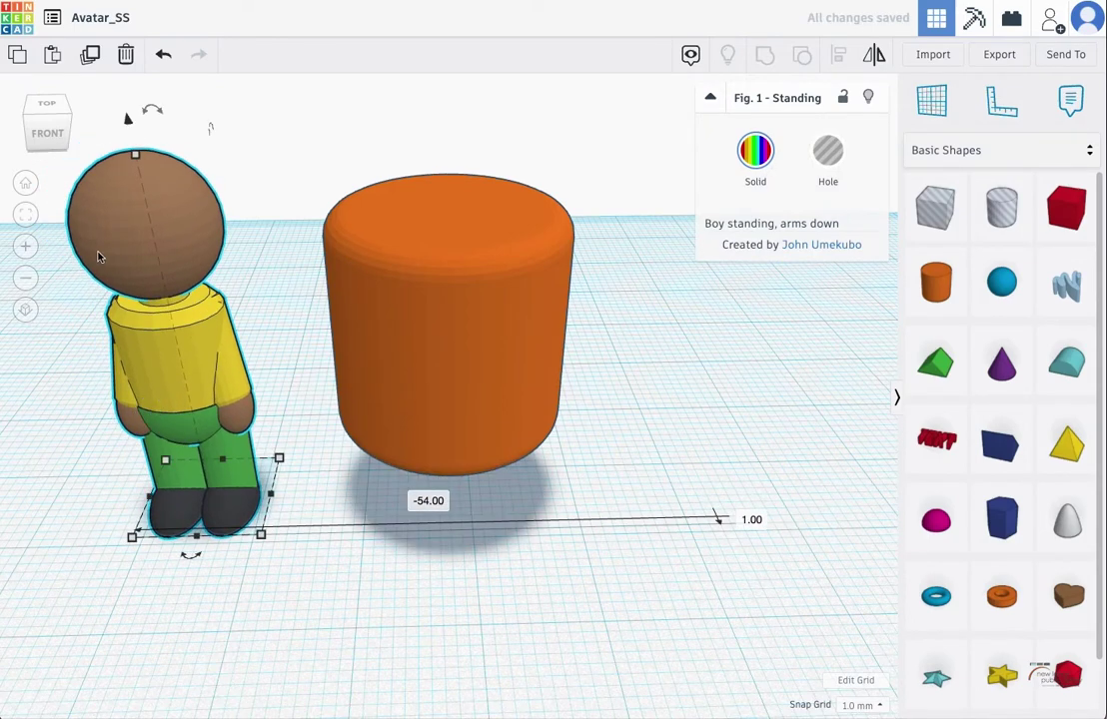
drag(684, 309, 120, 285)
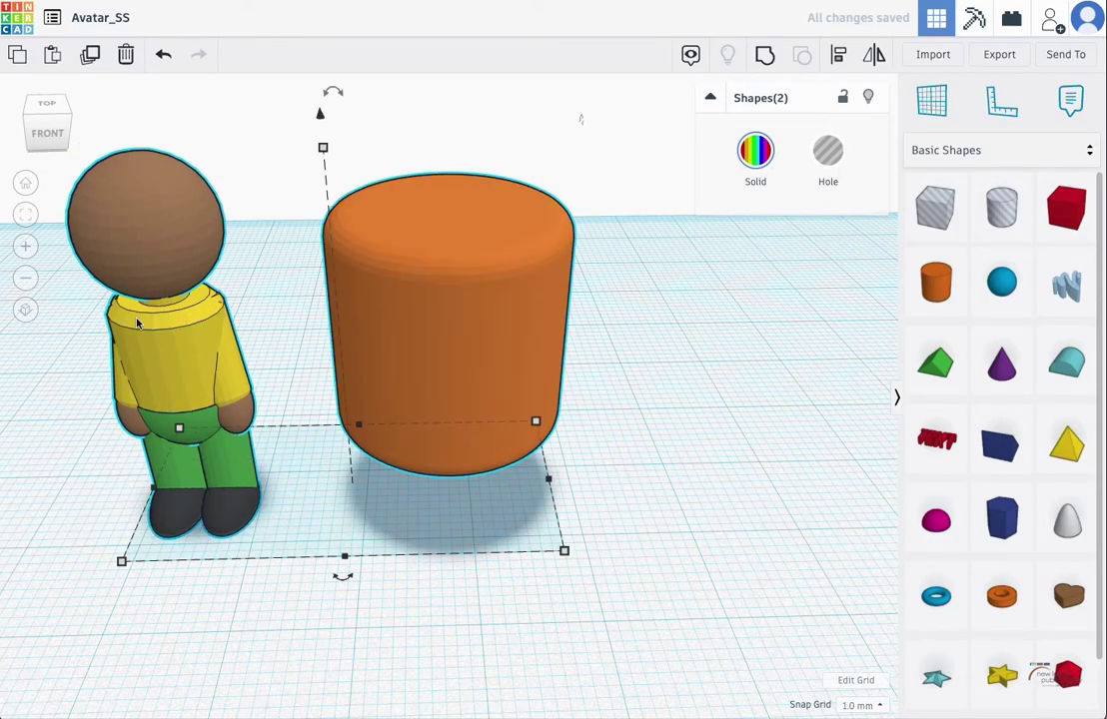
drag(379, 302, 524, 306)
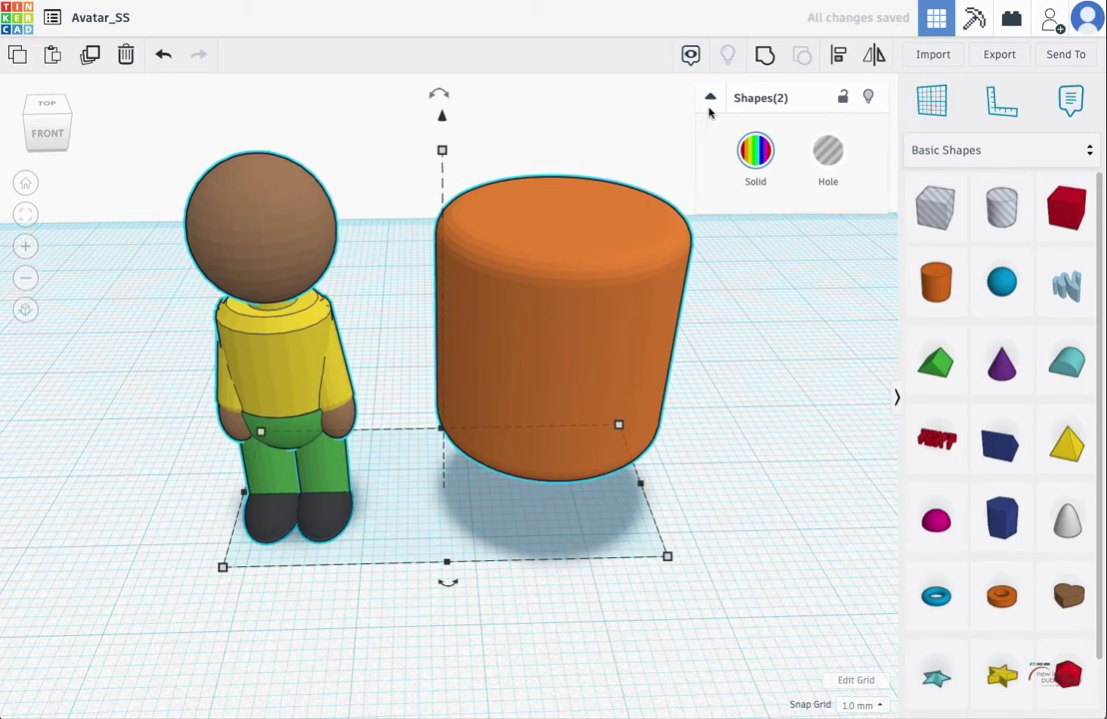
Duplicate the rounded cylinder, place the copy to its right and resize the copy to about 18 mm wide.
click(710, 96)
click(771, 312)
click(596, 340)
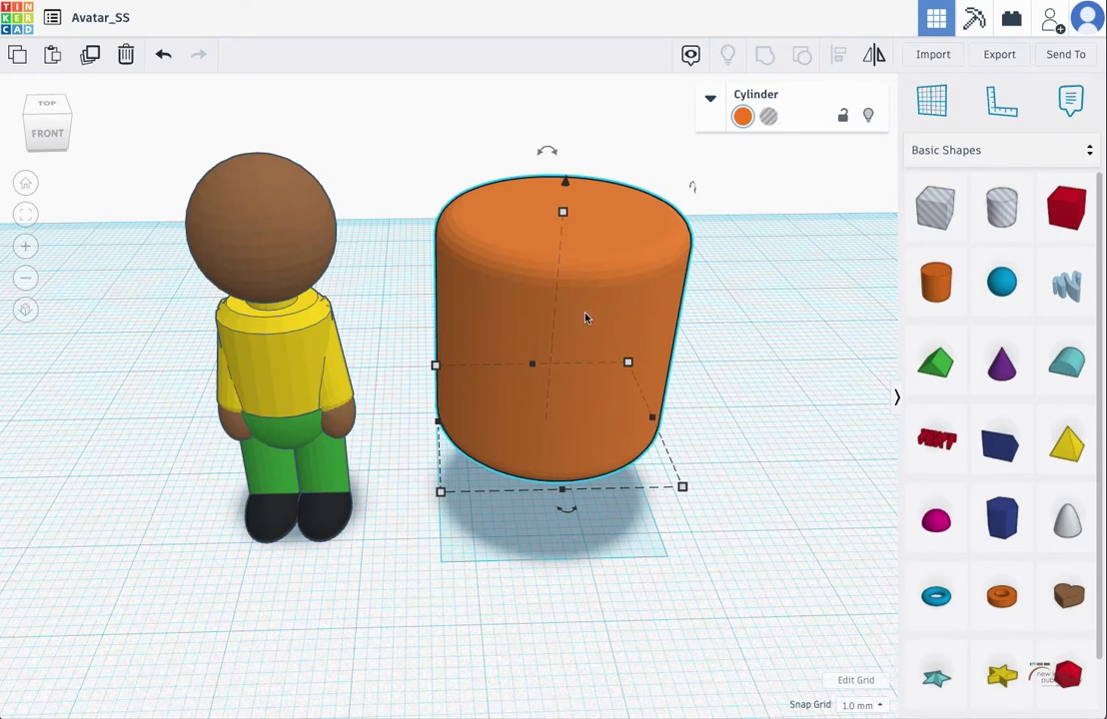
alt+drag(559, 369, 773, 381)
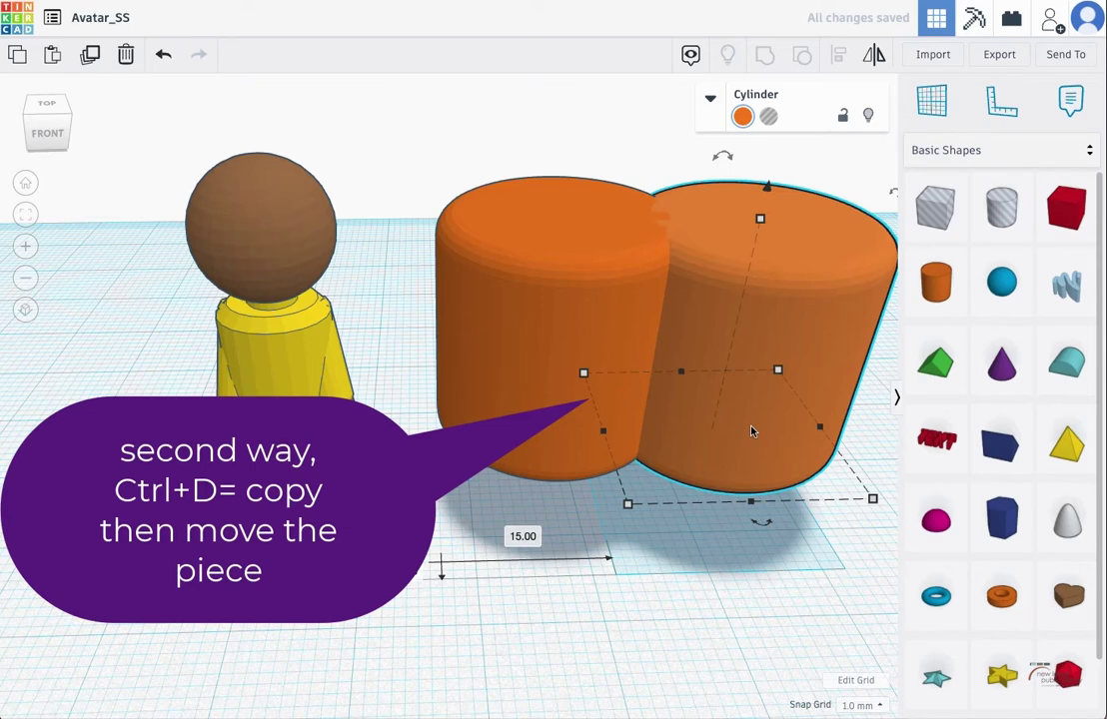
drag(752, 431, 746, 486)
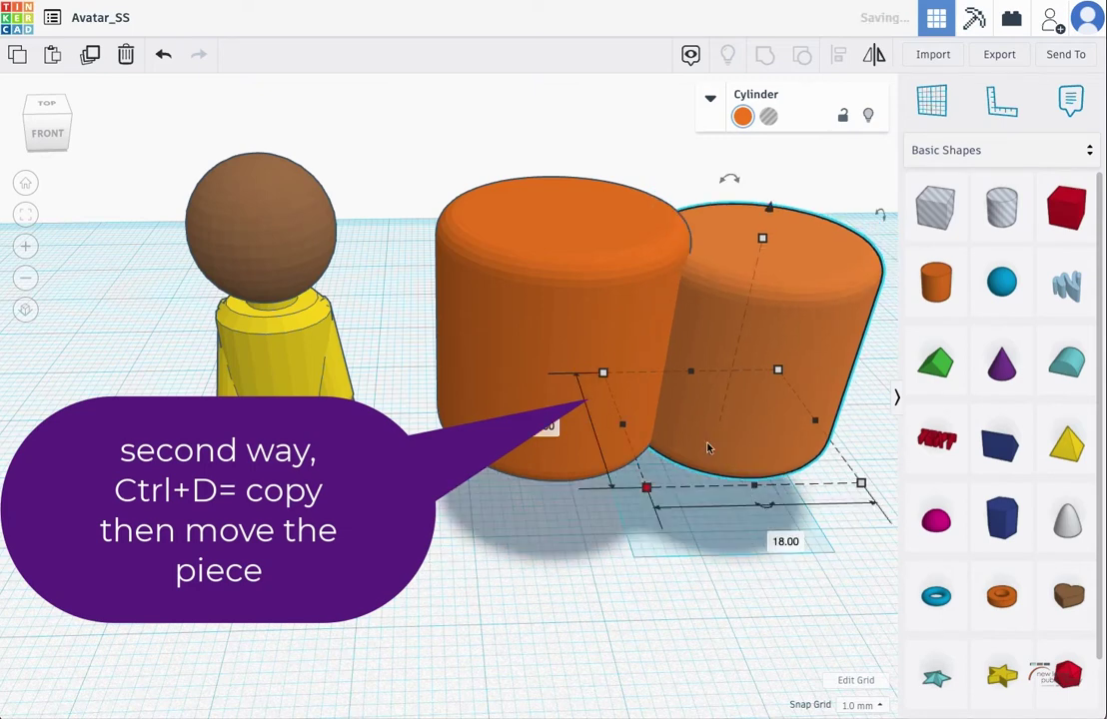
Check the original cylinder's size and set the cylinder copy's length and width to 5 mm.
click(505, 248)
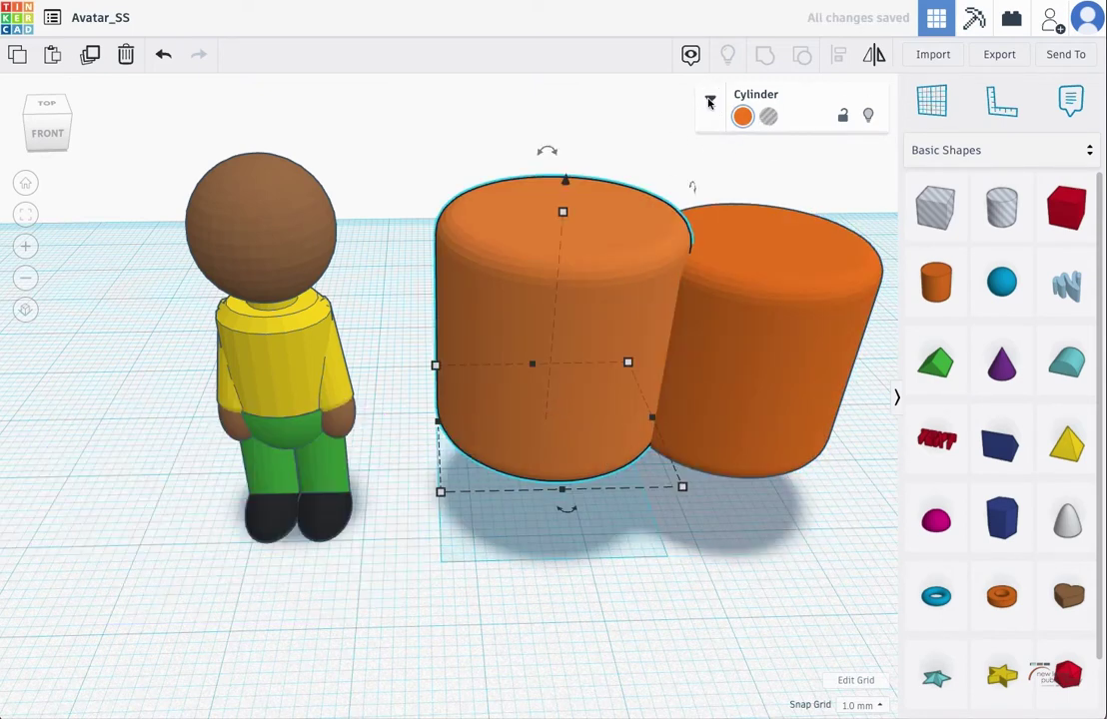
click(710, 98)
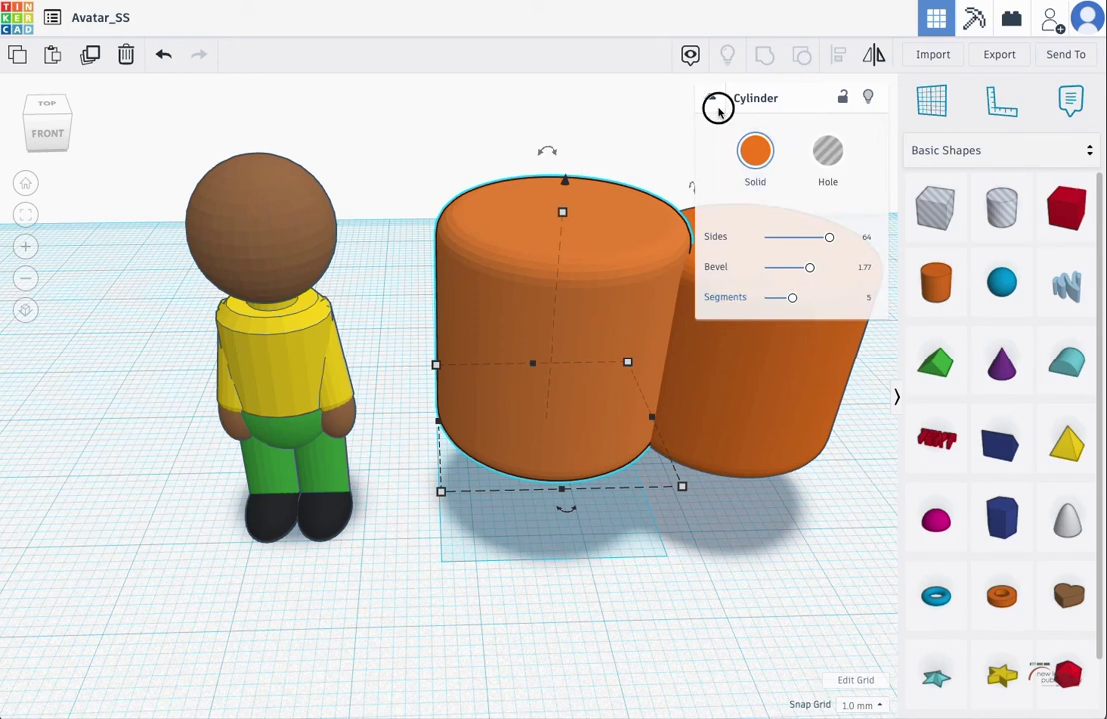
click(710, 98)
mouse_move(685, 488)
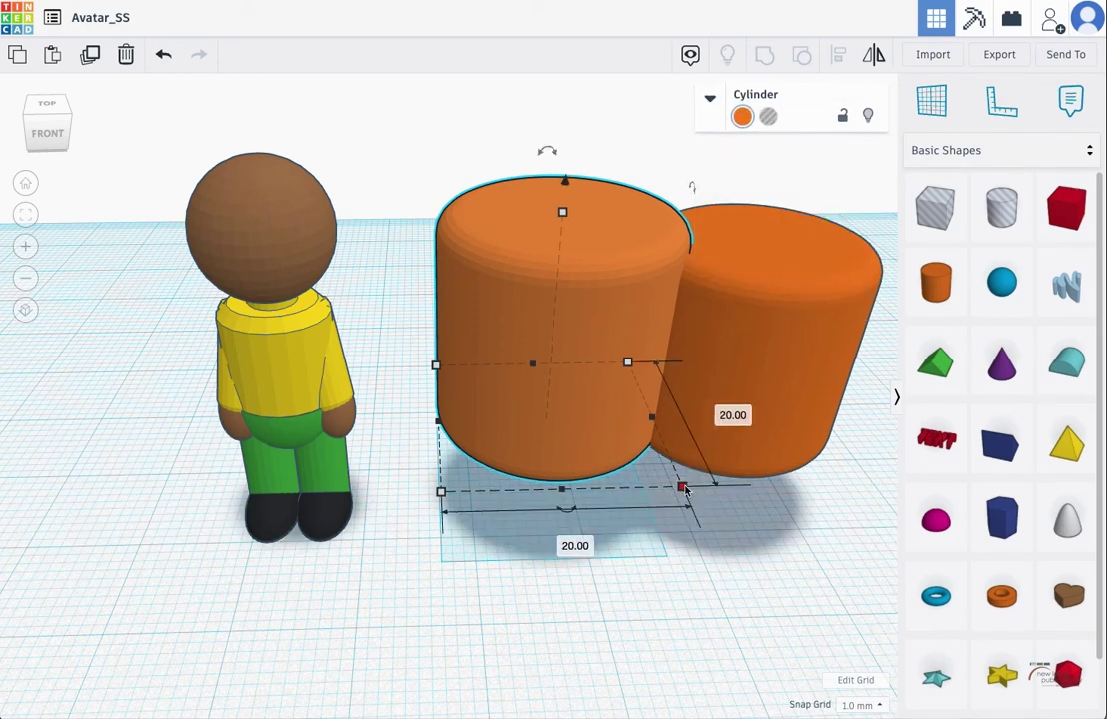
click(721, 360)
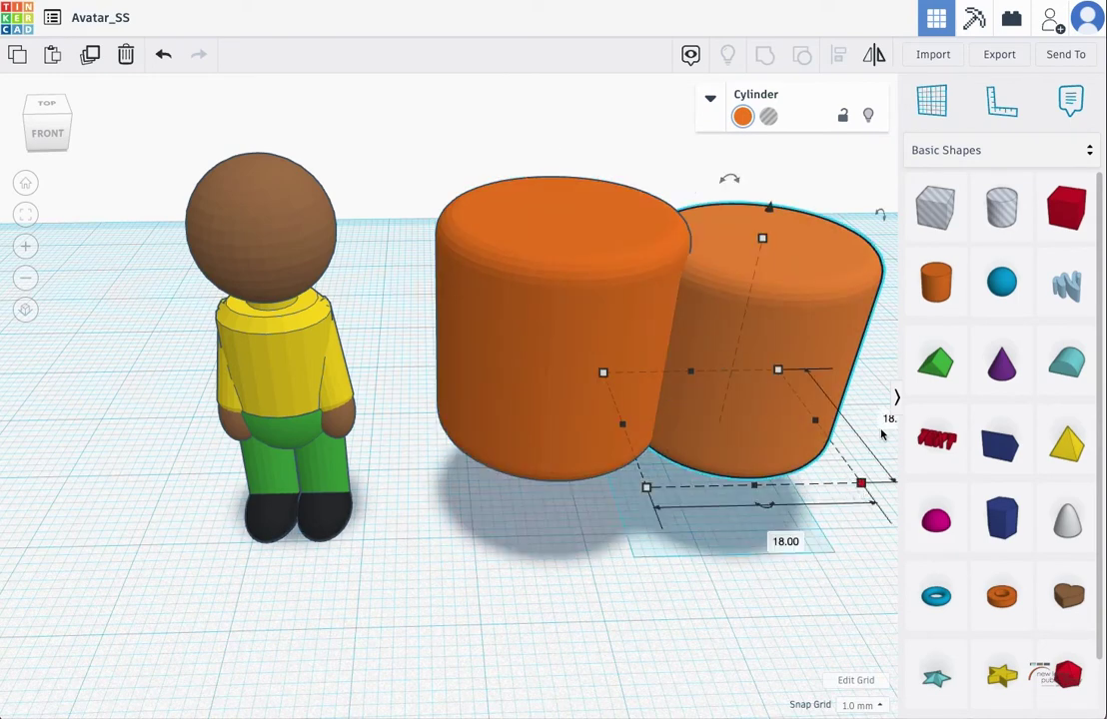
click(887, 419)
text(5)
click(792, 548)
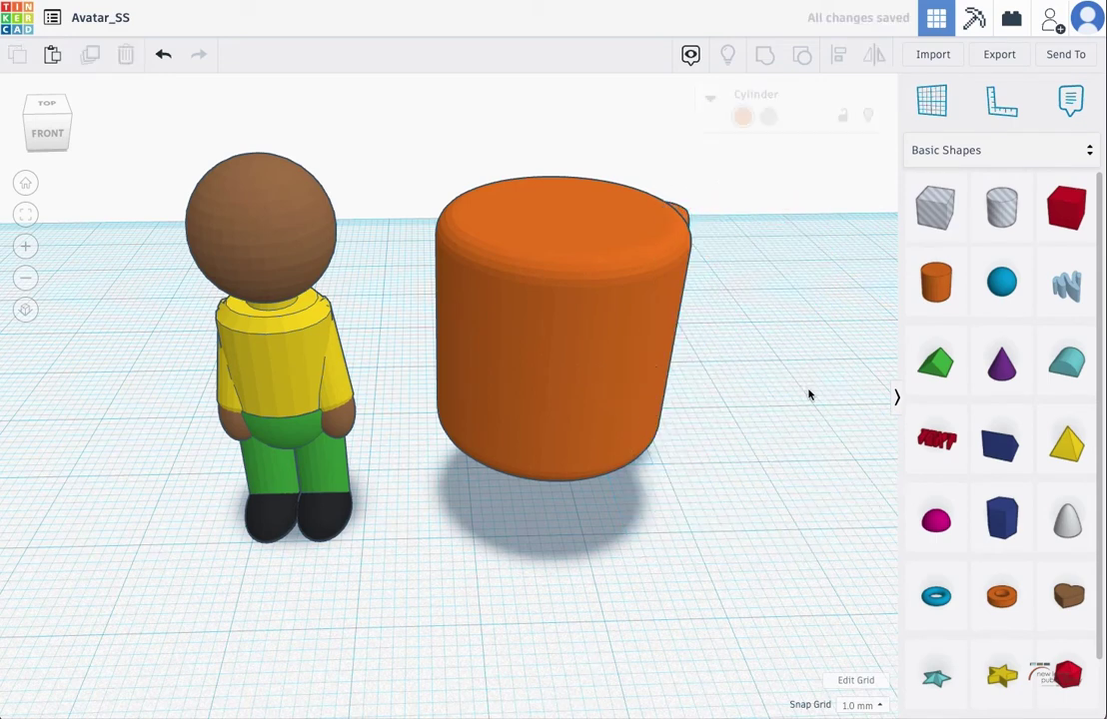
Move the thin cylinder out of the large one so it stands just beside its right side.
click(686, 211)
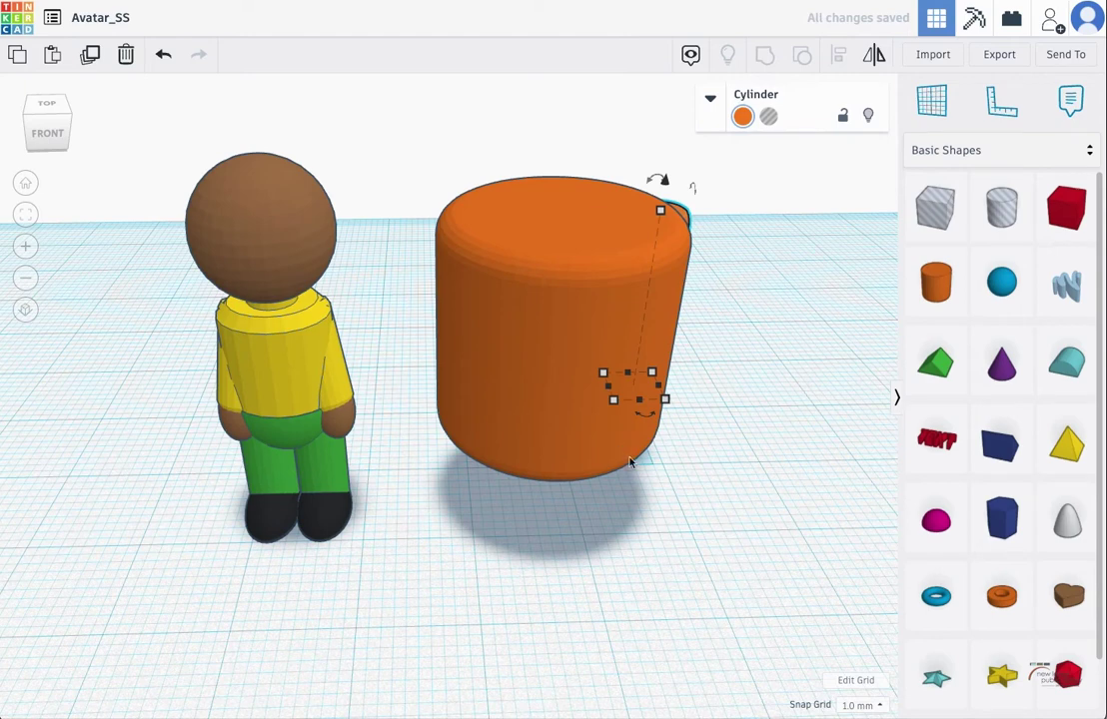
drag(613, 384, 663, 383)
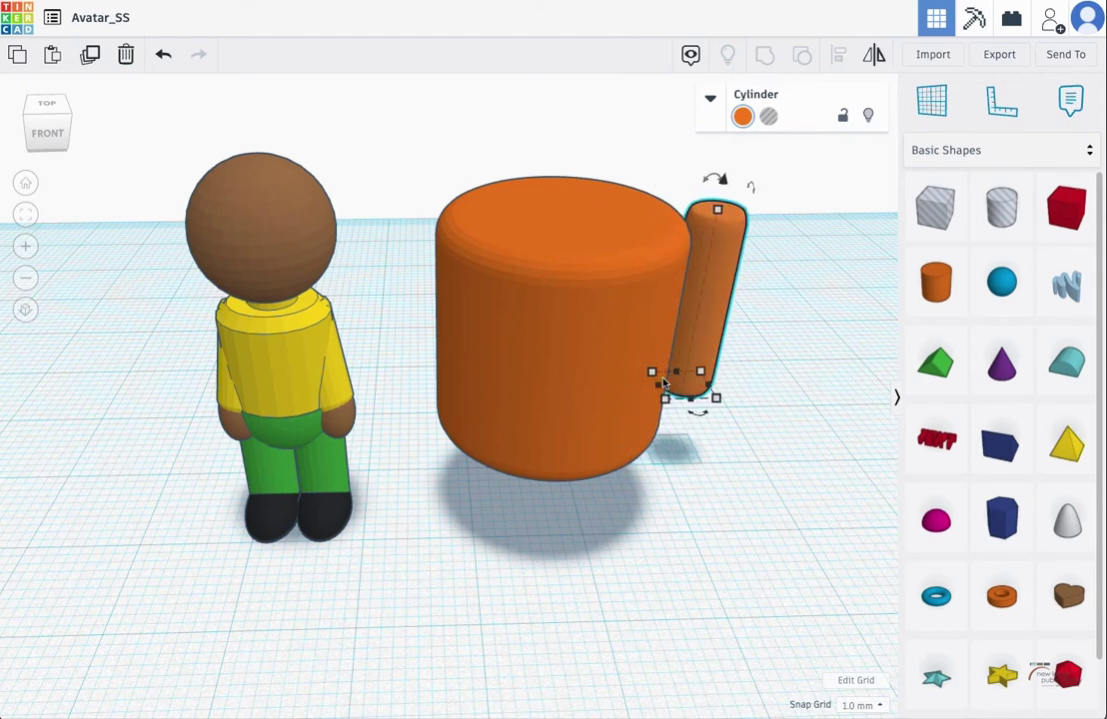
key(Right)
key(Right)
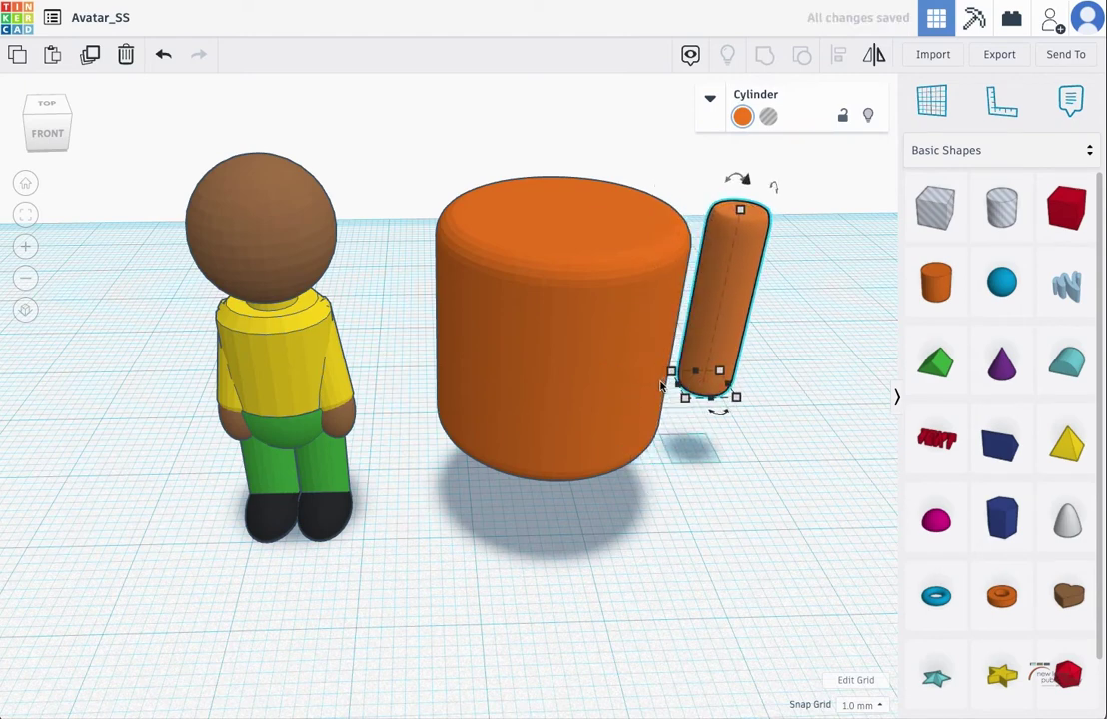
Set the thin cylinder's length and width to 6 mm.
mouse_move(679, 384)
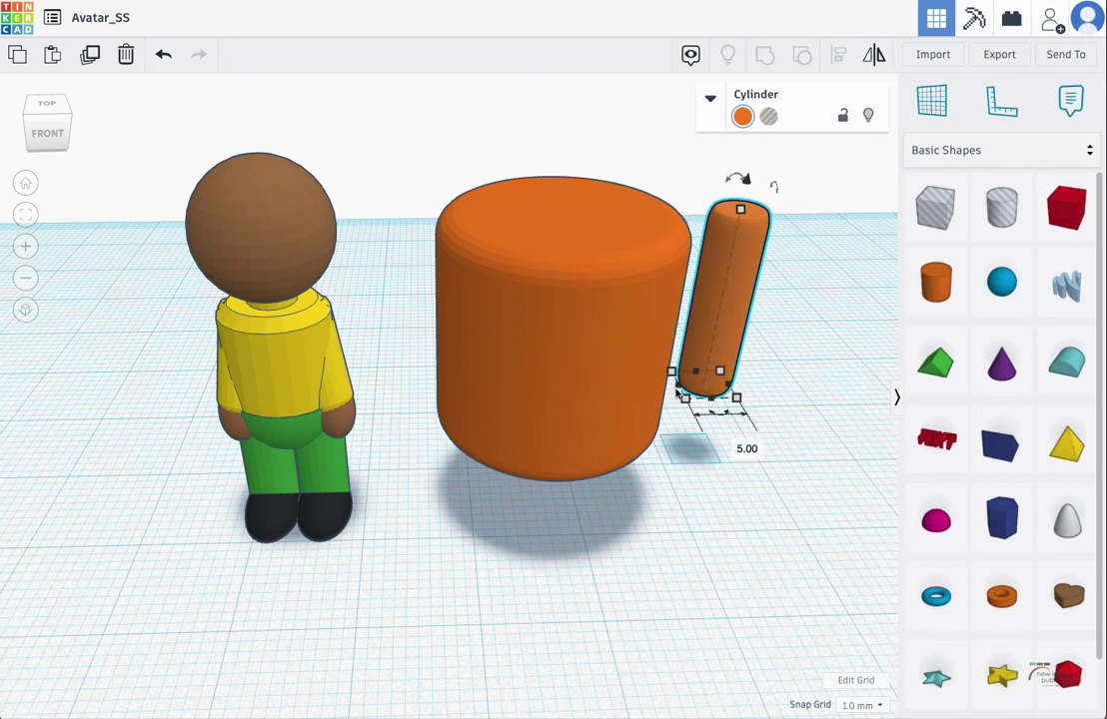
click(747, 448)
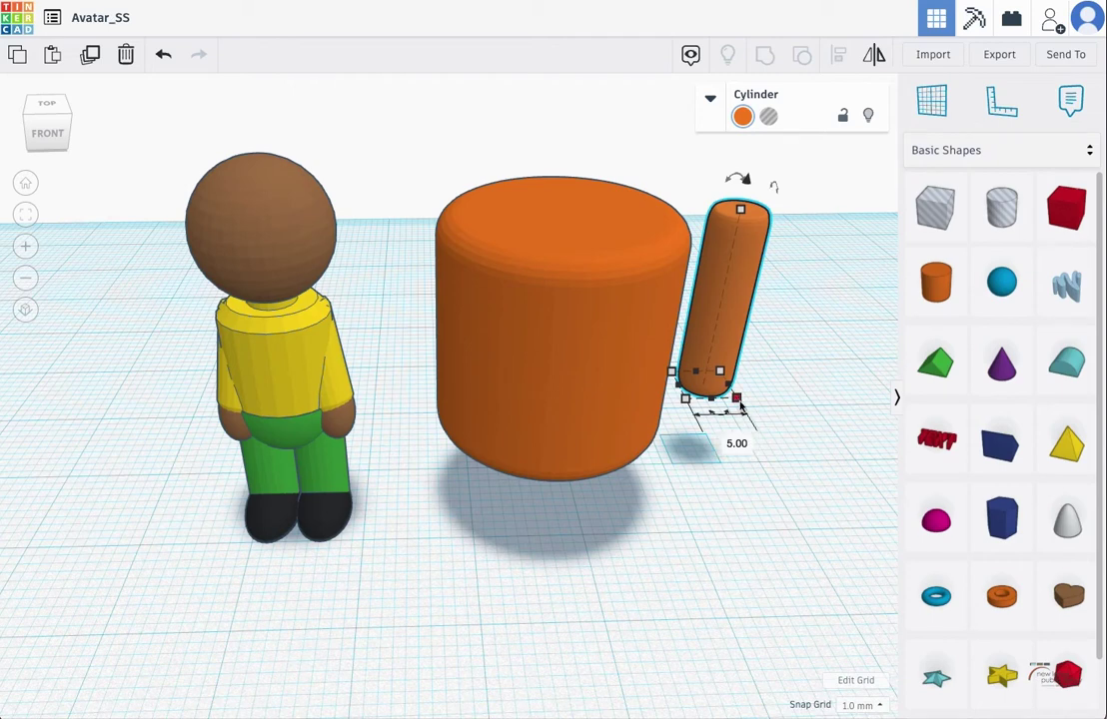
click(798, 383)
text(6)
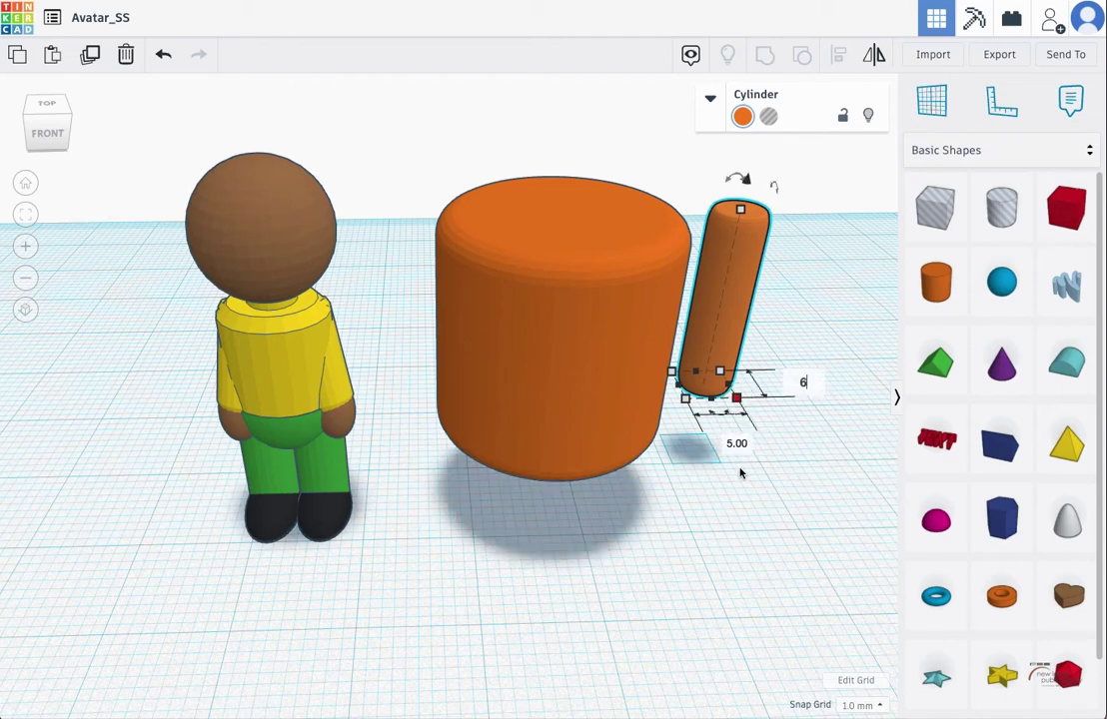
key(Tab)
text(6)
key(Return)
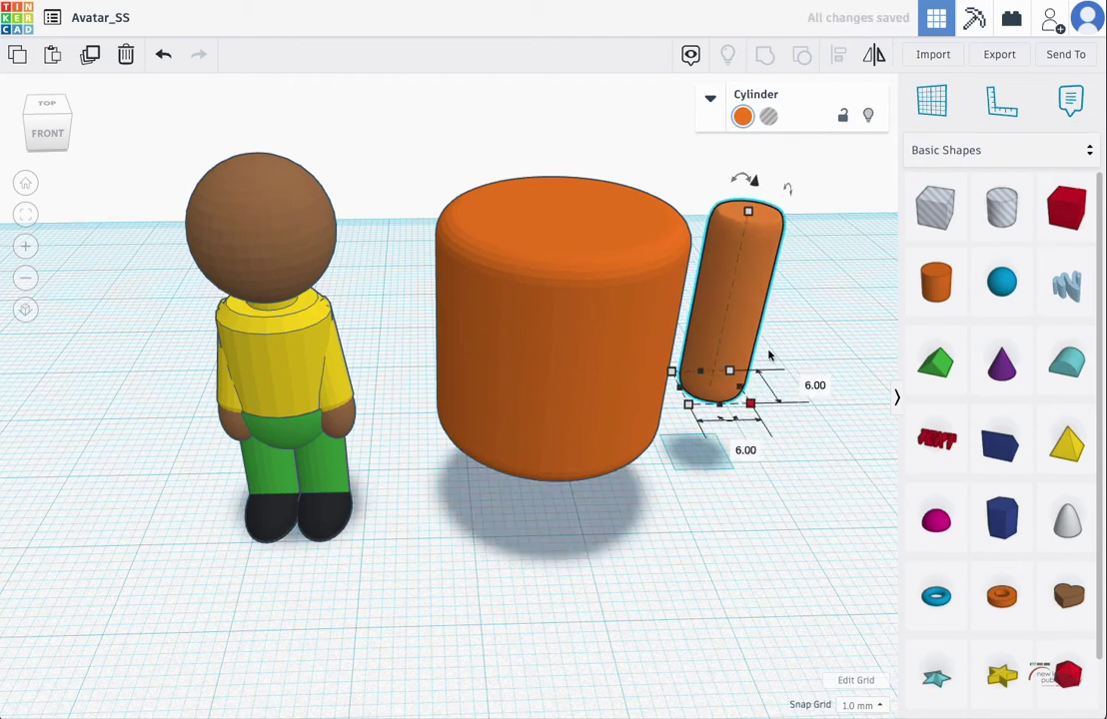
Rotate the thin cylinder about 45 degrees and move it against the large cylinder's upper right side as an arm.
drag(744, 181, 637, 209)
drag(770, 347, 744, 330)
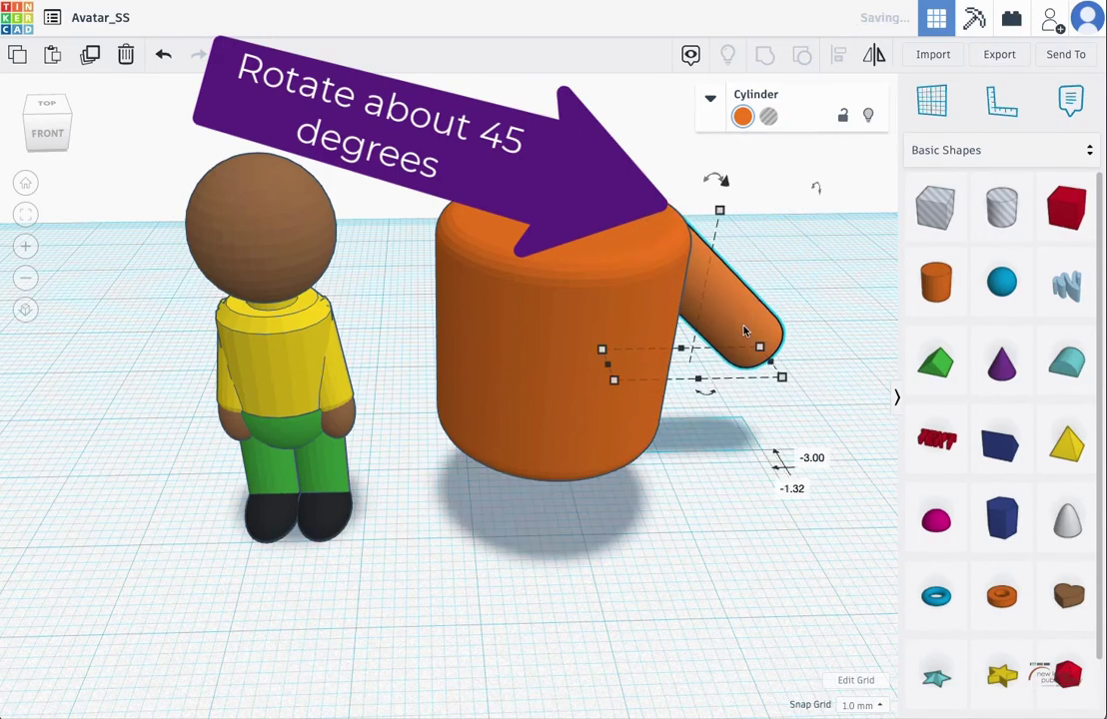
click(25, 214)
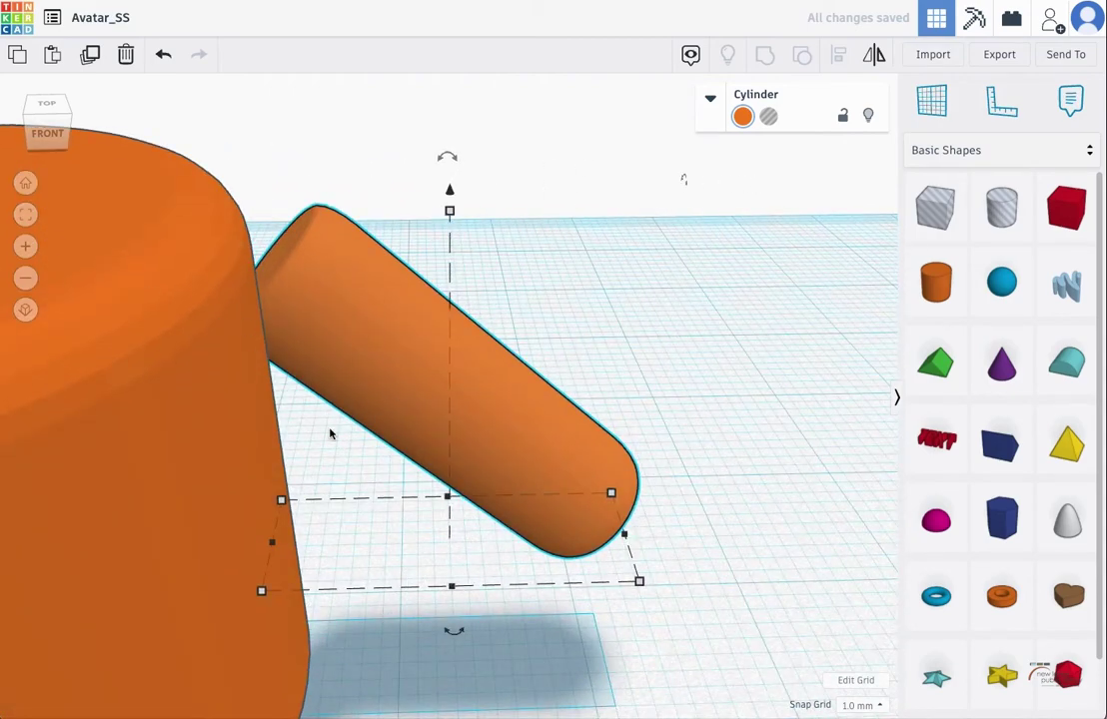
scroll(325, 424, down, 5)
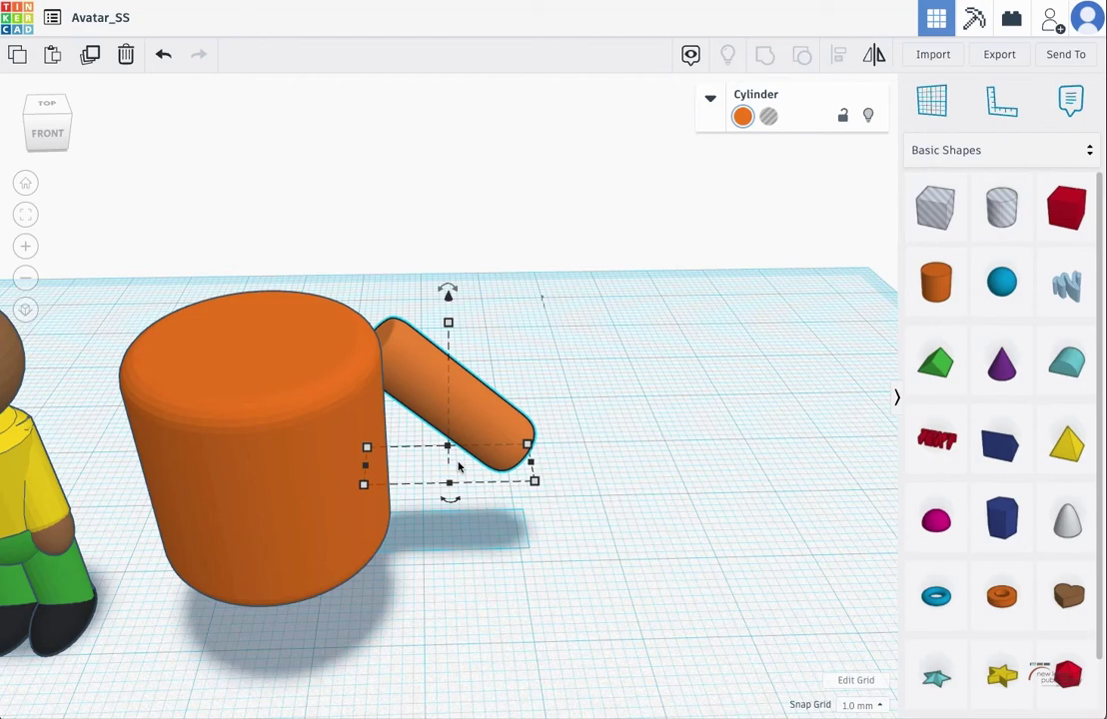
right_drag(457, 467, 238, 397)
right_drag(630, 474, 651, 474)
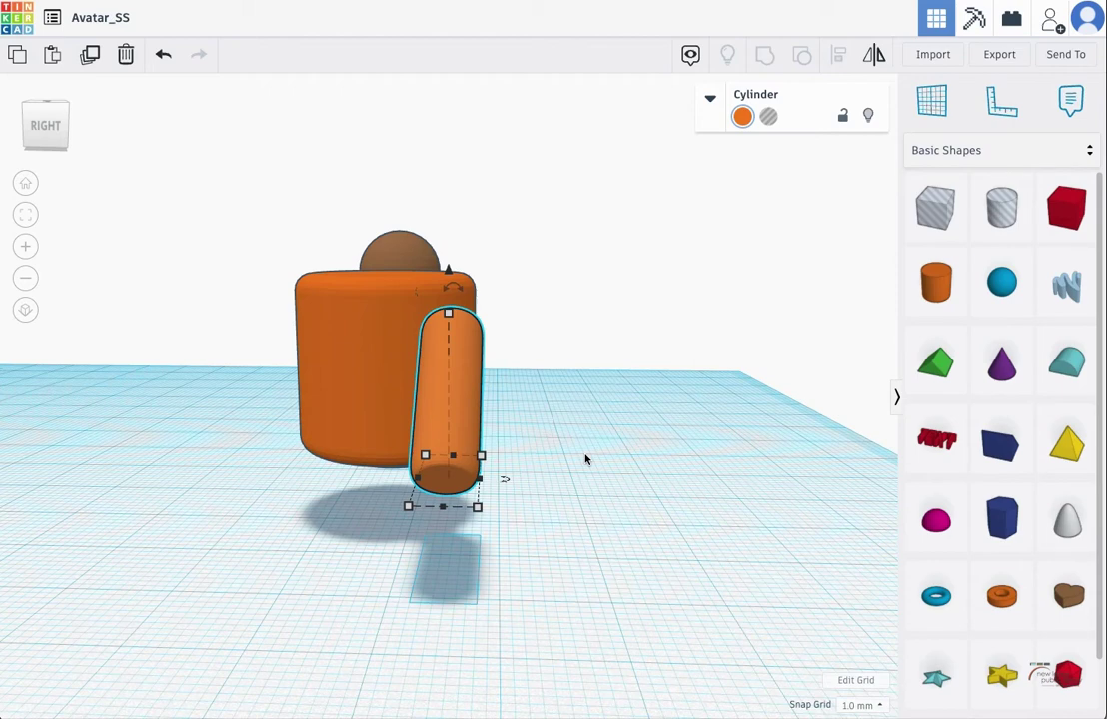
Centre the arm cylinder front to back on the large cylinder's right side and raise it slightly to shoulder height.
key(Left)
key(Left)
key(Left)
key(Left)
key(Left)
key(Left)
key(Left)
key(Left)
key(Left)
key(Left)
key(Left)
key(Left)
key(Left)
key(Left)
key(Left)
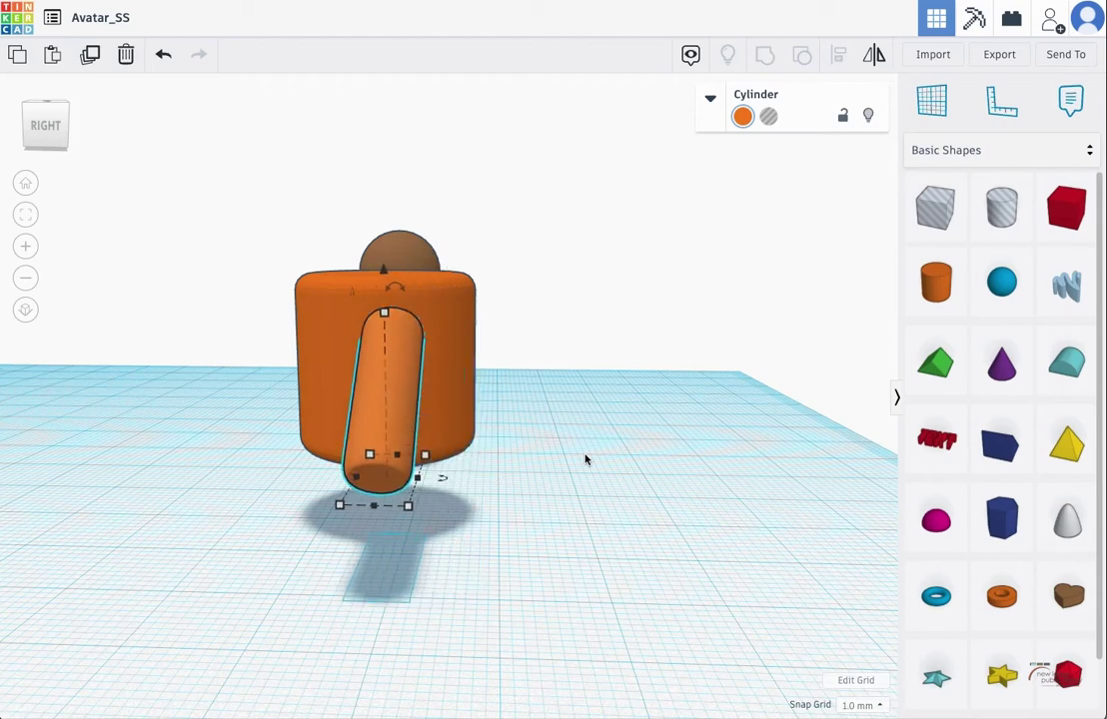
right_drag(586, 459, 769, 481)
key(ctrl+z)
right_drag(650, 480, 637, 513)
key(Left)
key(Left)
right_drag(593, 422, 575, 337)
drag(435, 291, 435, 266)
Move the ready-made standing figure from the left of the body to its right side.
right_drag(434, 263, 377, 327)
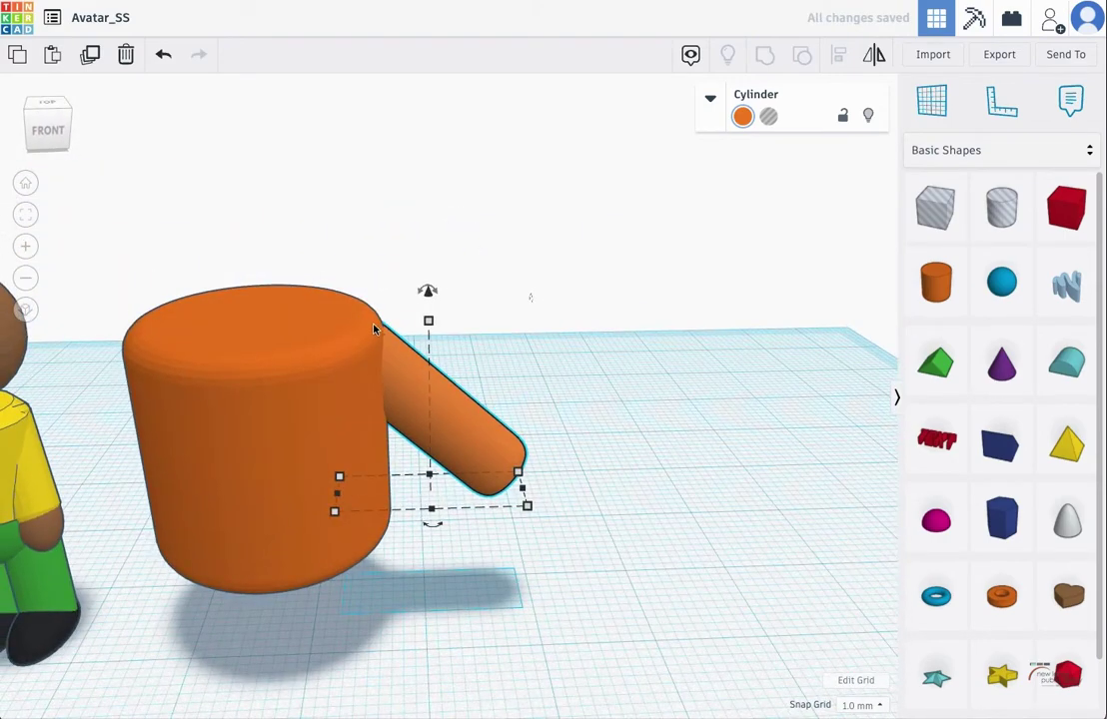
click(188, 419)
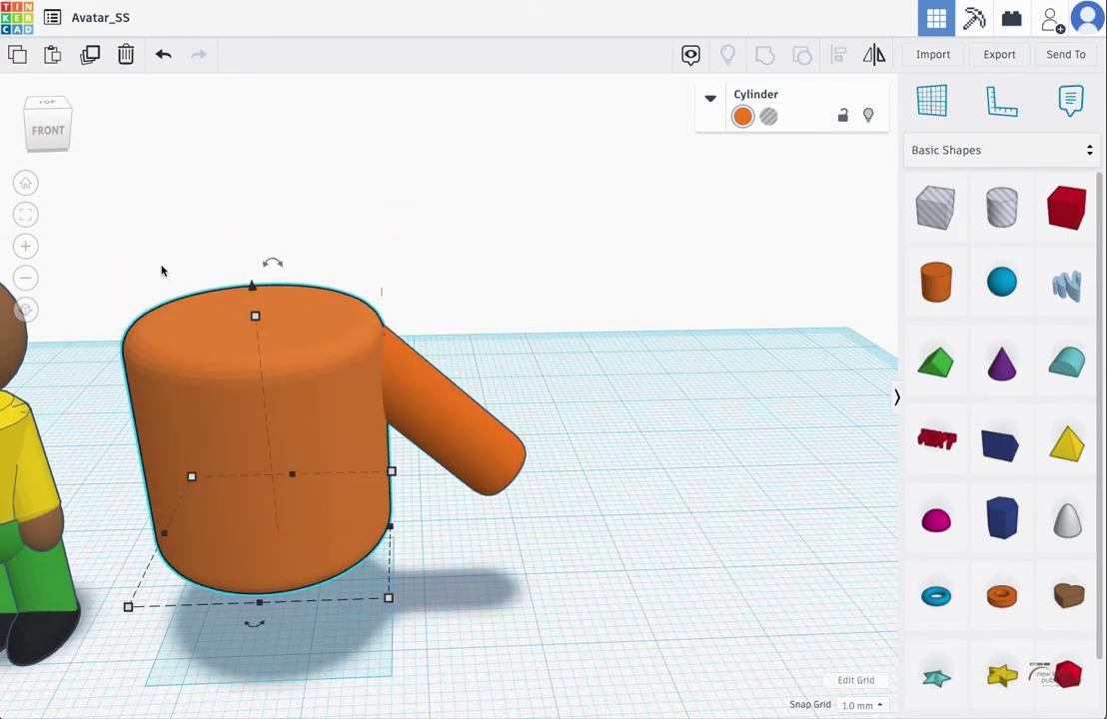
drag(45, 399, 713, 398)
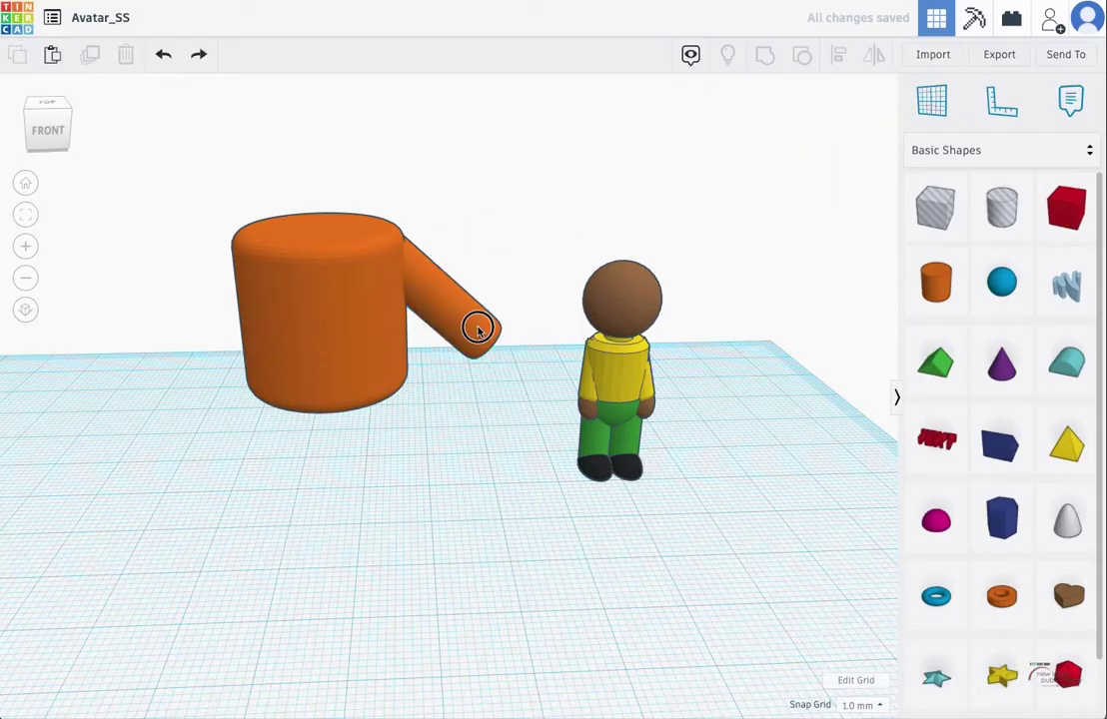
Duplicate the arm cylinder, move the copy to the arm's lower end and rotate it as a bent forearm.
drag(480, 327, 603, 404)
right_drag(842, 371, 151, 438)
drag(329, 283, 420, 296)
right_drag(369, 444, 609, 389)
drag(521, 196, 611, 269)
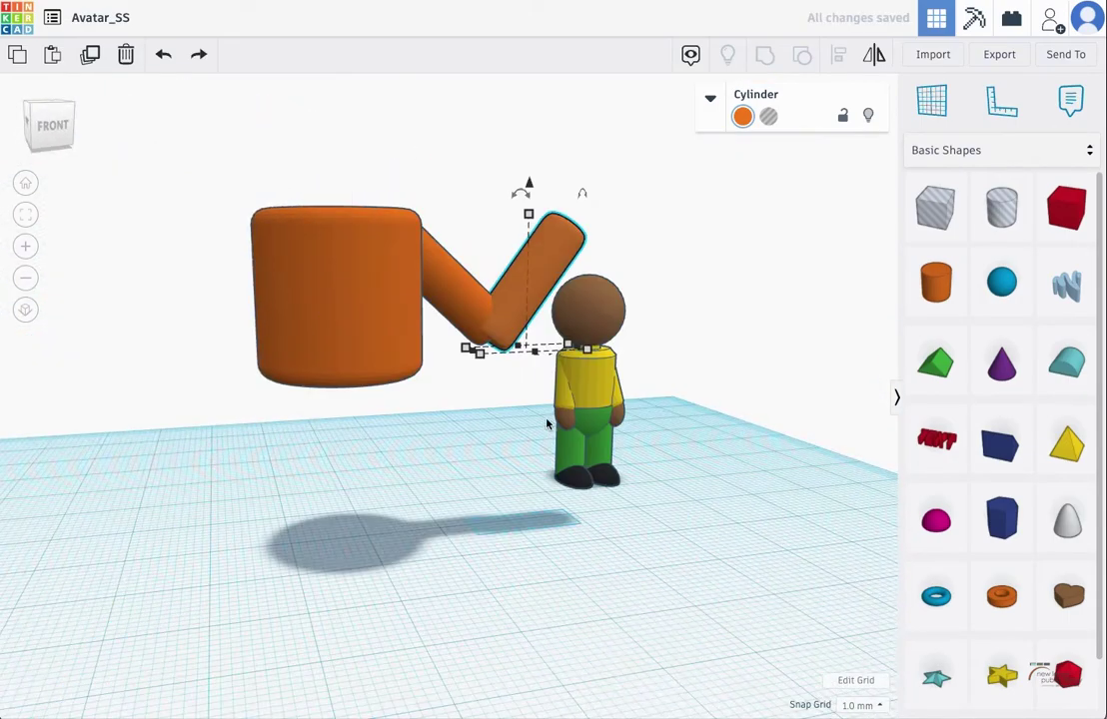
right_drag(518, 180, 563, 302)
right_drag(512, 389, 422, 406)
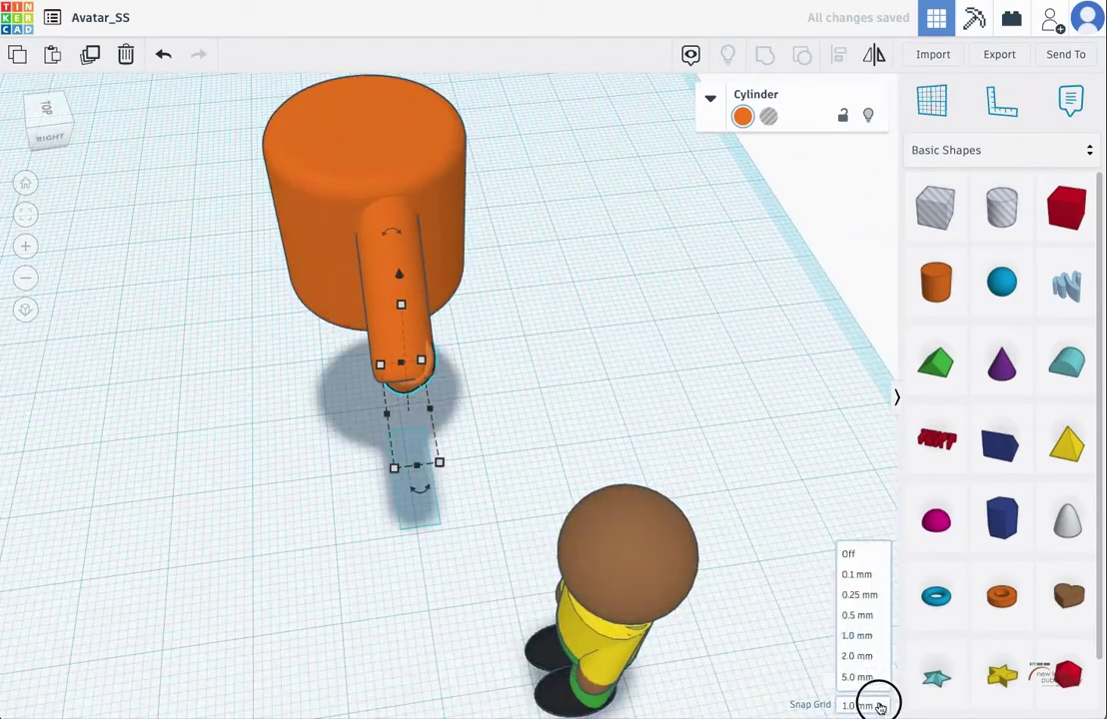
Set the snap grid to 0.25 mm.
click(860, 600)
click(808, 495)
right_drag(459, 559, 642, 385)
Group the upper arm and forearm cylinders into one arm.
click(370, 334)
drag(539, 430, 242, 186)
drag(533, 410, 481, 264)
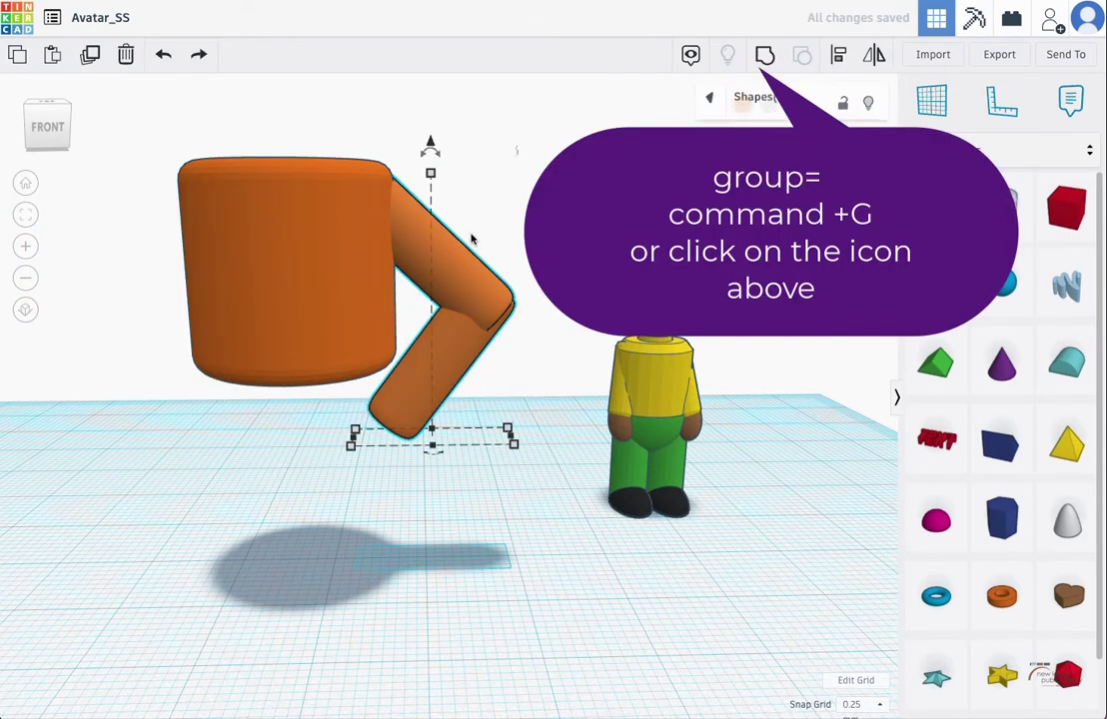
click(766, 55)
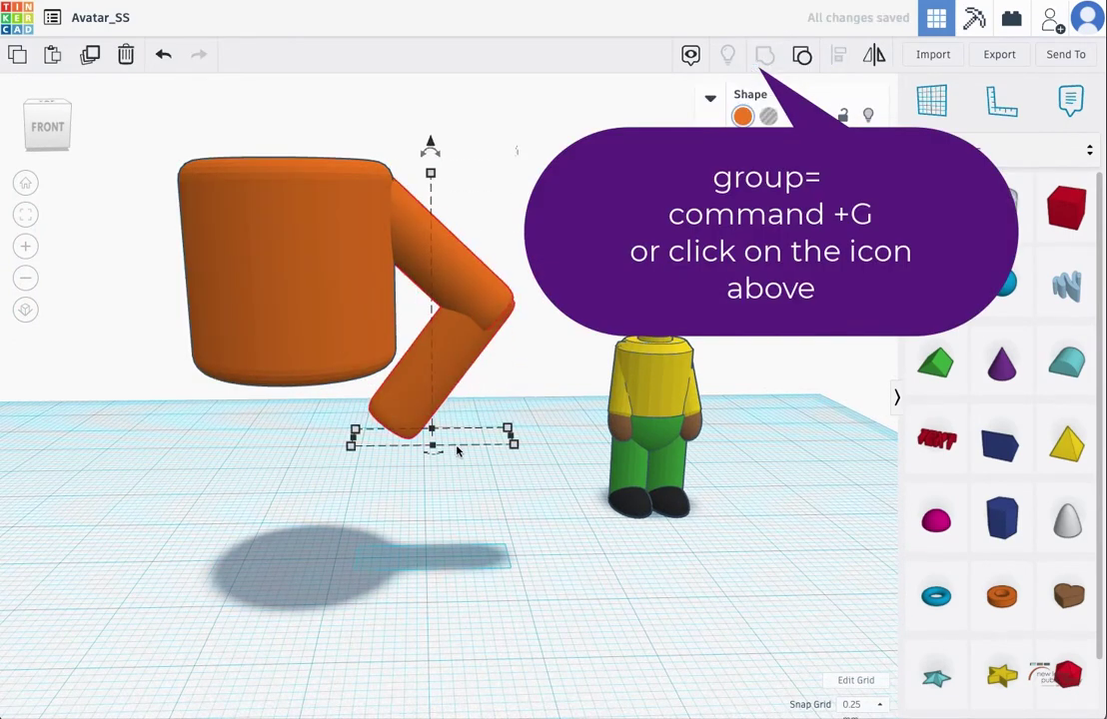
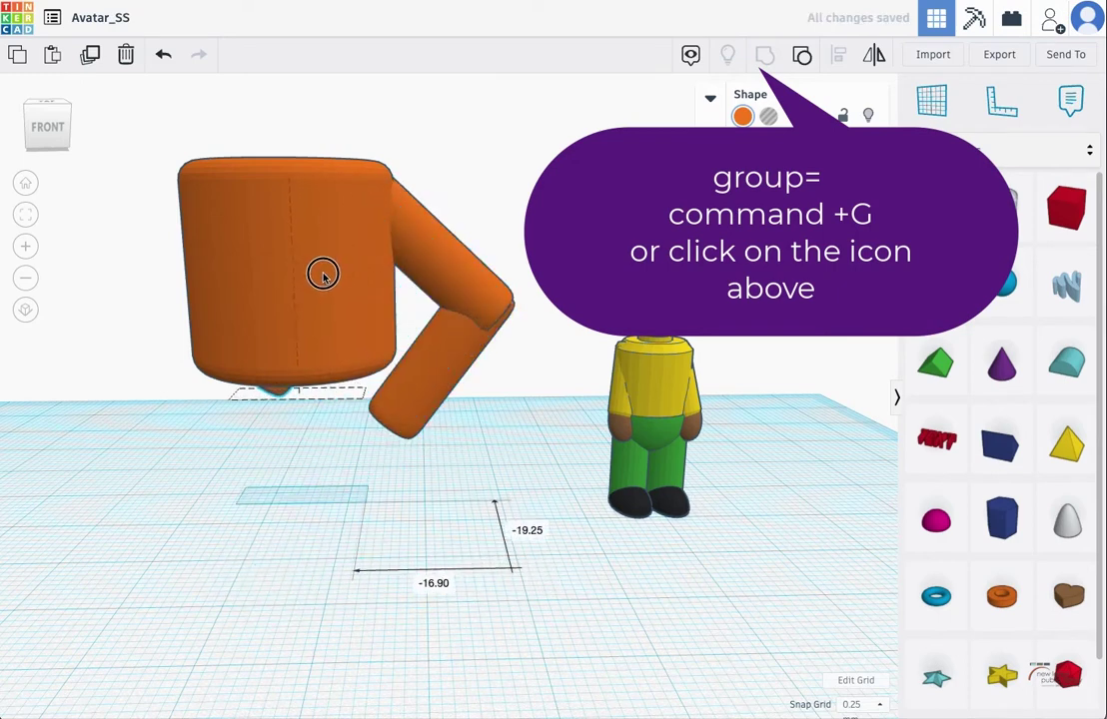
Duplicate the grouped arm and move the copy horizontally through the body to its left side.
key(super+z)
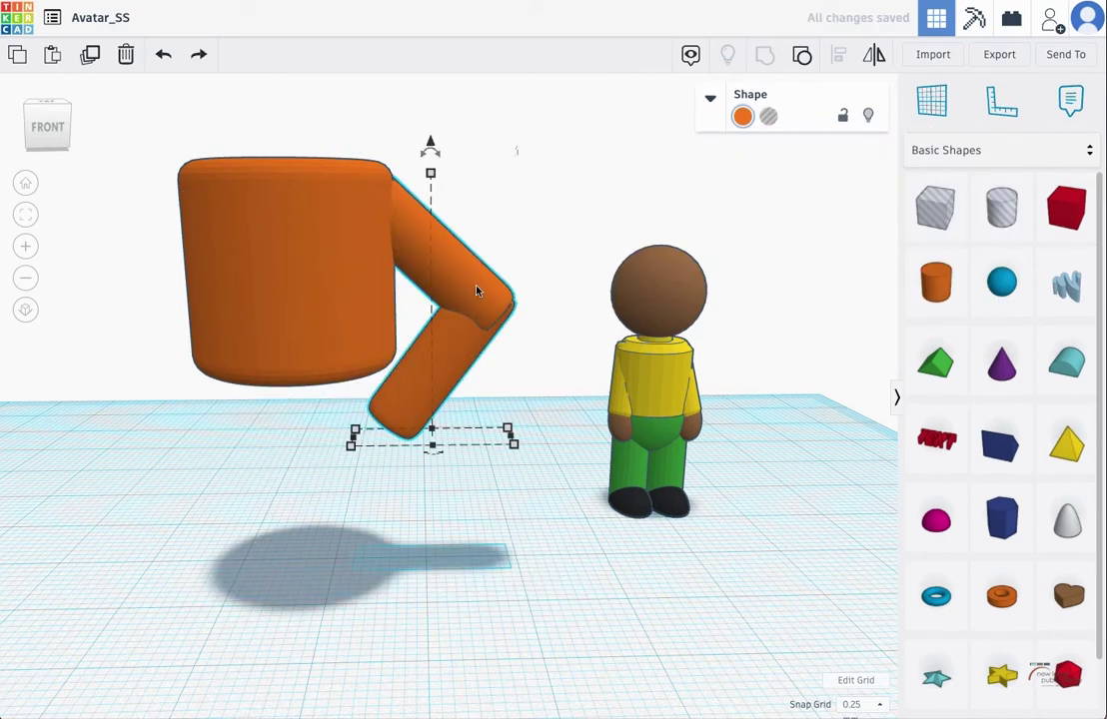
key(Left)
key(Left)
key(Left)
key(Left)
key(Left)
key(Left)
key(Left)
key(Left)
key(Left)
key(Left)
key(Left)
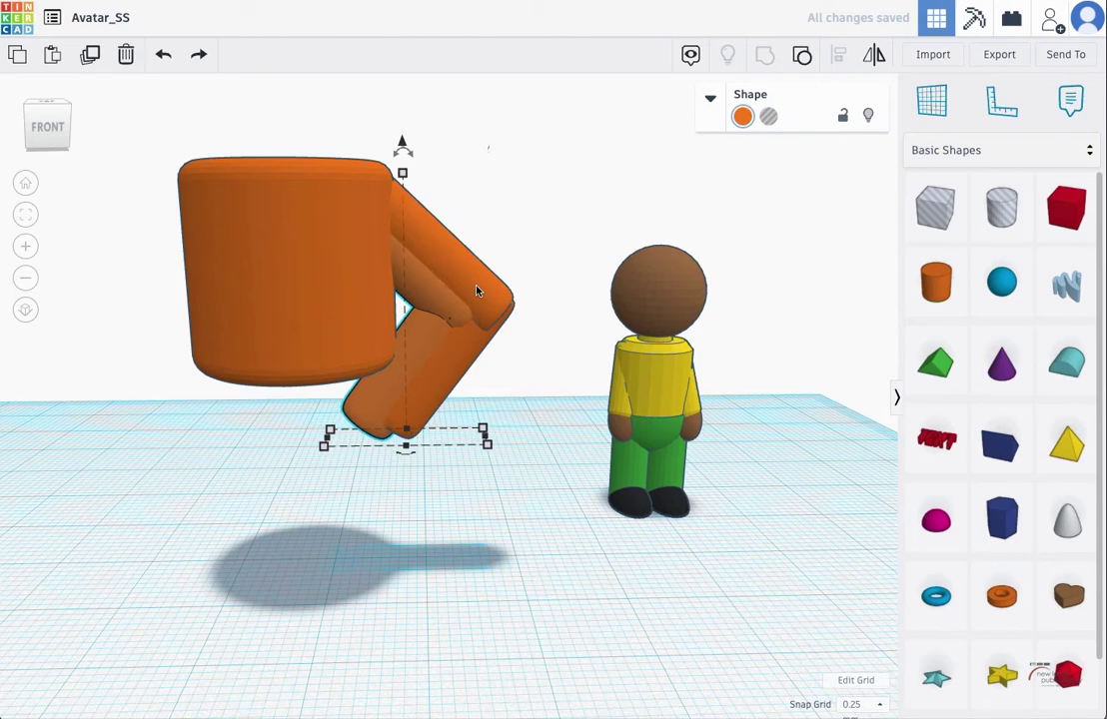
key(Left)
key(Left)
key(Left)
key(Left)
key(Left)
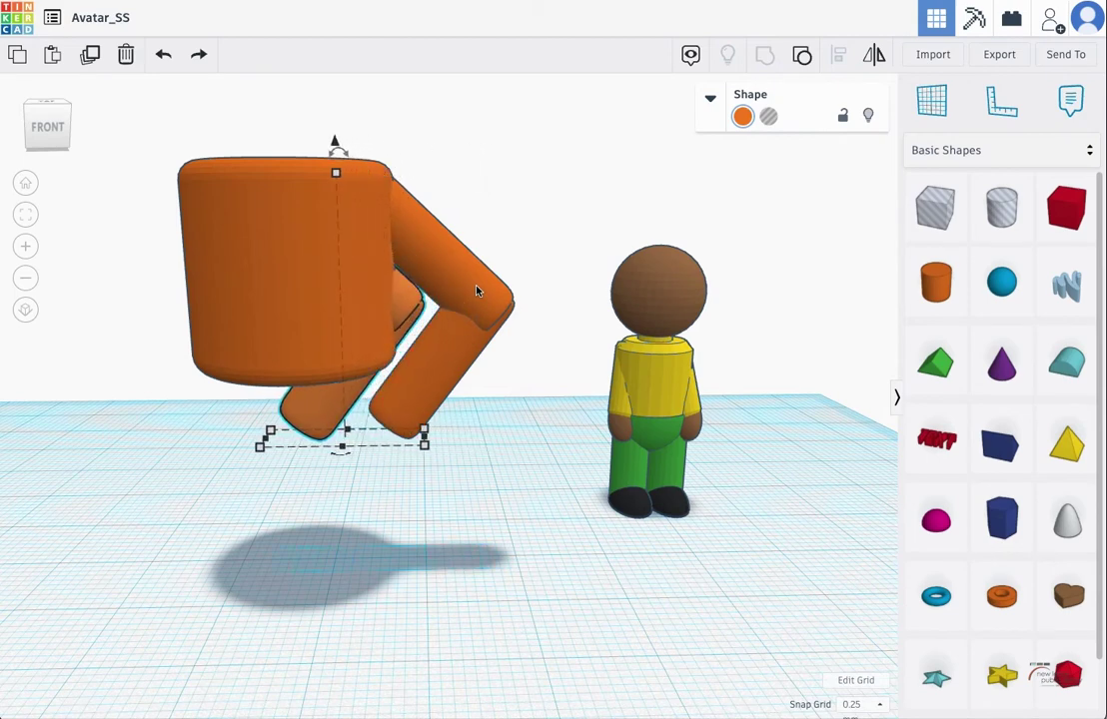
key(Left)
key(Left)
key(Left)
key(Left)
key(Left)
key(Left)
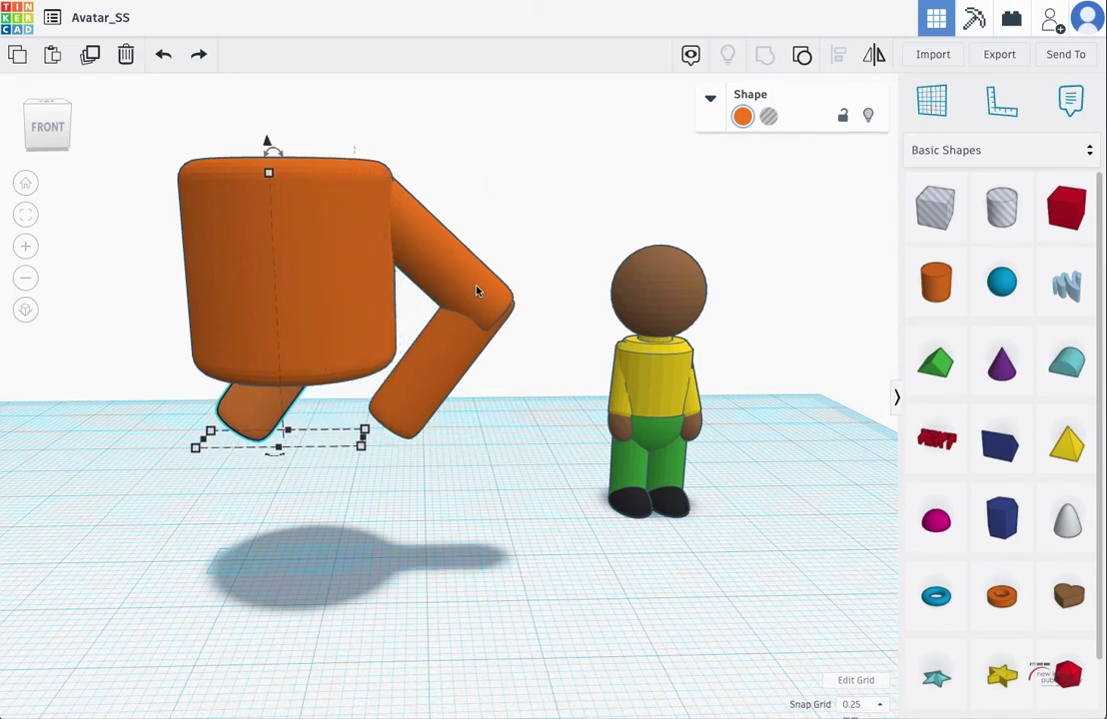
key(Left)
key(Left)
key(Left)
key(Left)
key(Left)
key(Left)
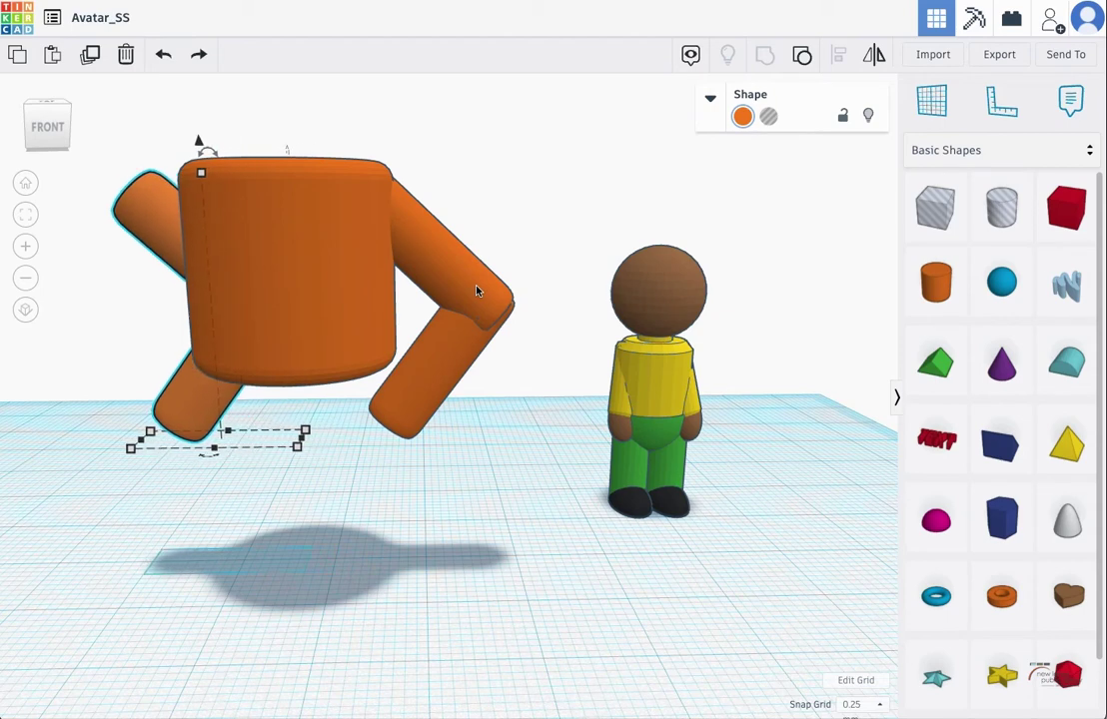
key(Left)
key(Left)
key(Left)
key(Left)
key(Left)
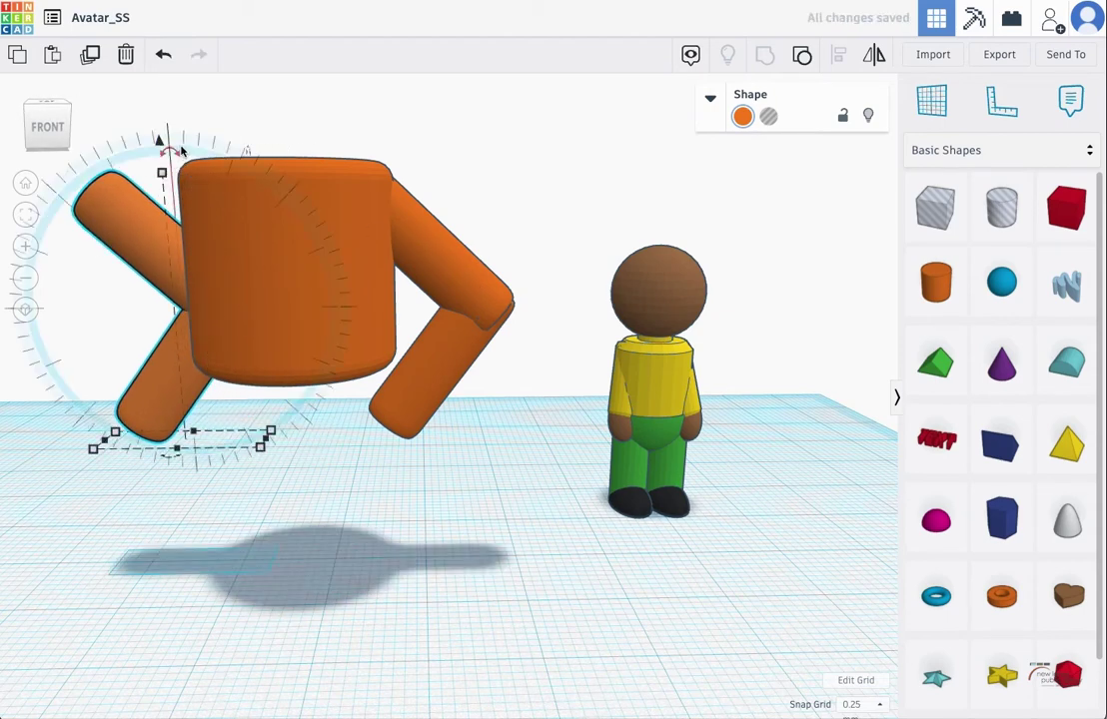
Rotate the arm copy until its forearm points upward, raise it and shift it farther left of the body.
drag(182, 150, 413, 508)
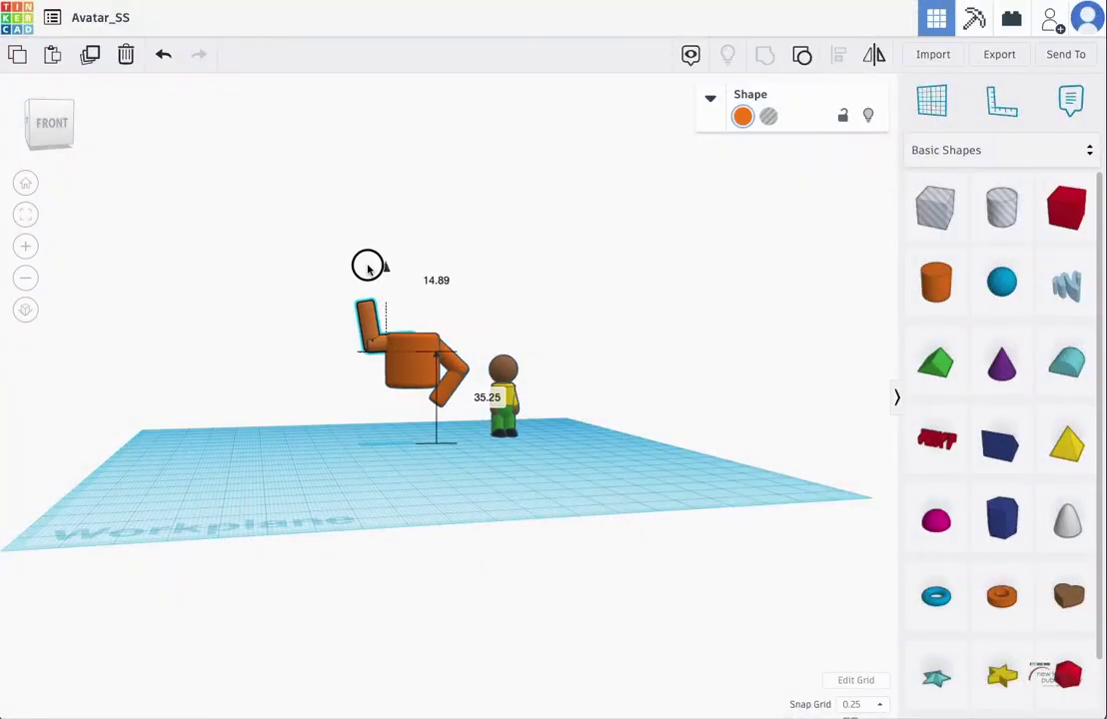
drag(368, 267, 408, 282)
key(Left)
key(Left)
key(Left)
key(Left)
key(Left)
key(Left)
key(Left)
key(Left)
key(Left)
key(Left)
key(Left)
key(Left)
key(Left)
key(Left)
key(Left)
key(Left)
key(Left)
key(Left)
key(Left)
key(Left)
Raise the arm copy and nudge it right until its shoulder end meets the body's upper left side.
scroll(389, 328, up, 5)
drag(227, 113, 225, 64)
key(Right)
key(Right)
key(Right)
key(Right)
key(Right)
key(Right)
key(Right)
key(Right)
key(Right)
key(Right)
key(Right)
key(Right)
right_drag(363, 301, 330, 249)
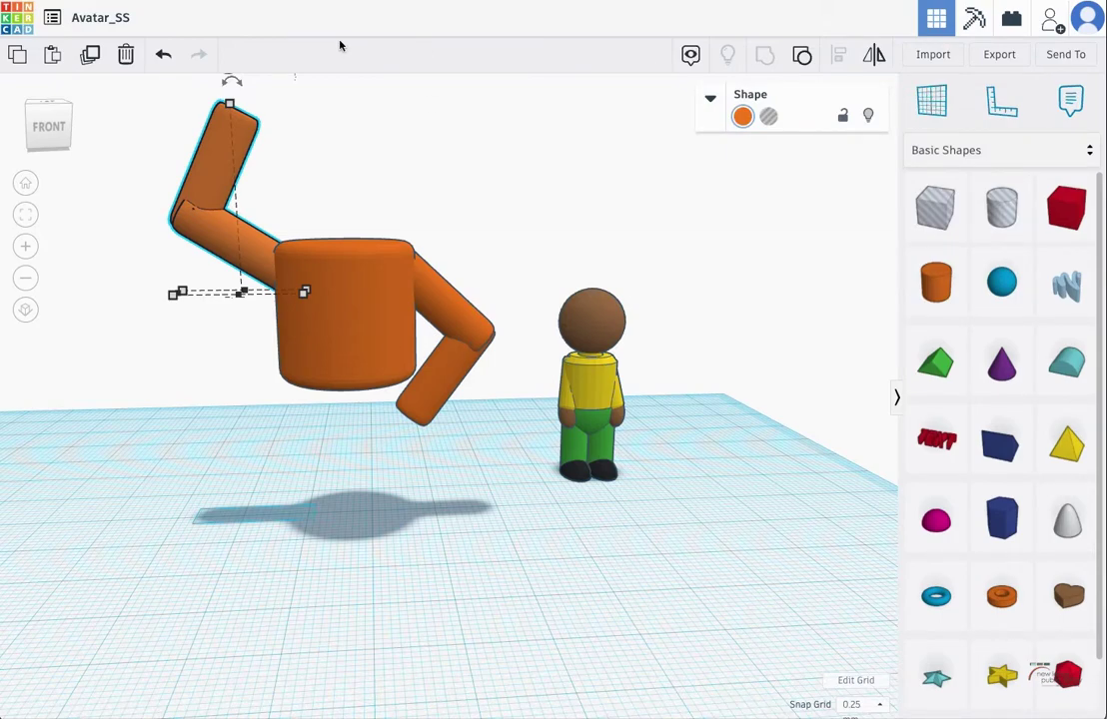
Rotate the arm copy to mirror the right arm, then lower it and fit it against the body's left shoulder.
right_drag(316, 94, 408, 109)
drag(408, 109, 379, 414)
right_drag(404, 388, 505, 412)
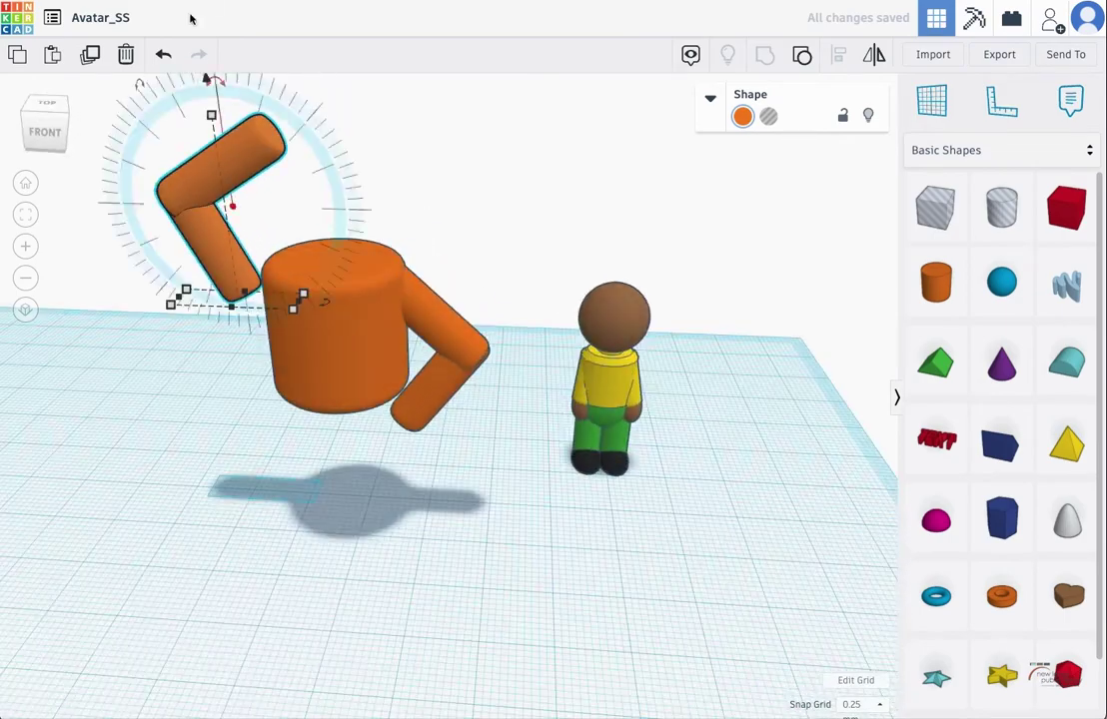
drag(209, 78, 204, 235)
right_drag(224, 244, 236, 192)
drag(240, 224, 211, 223)
right_drag(250, 258, 439, 410)
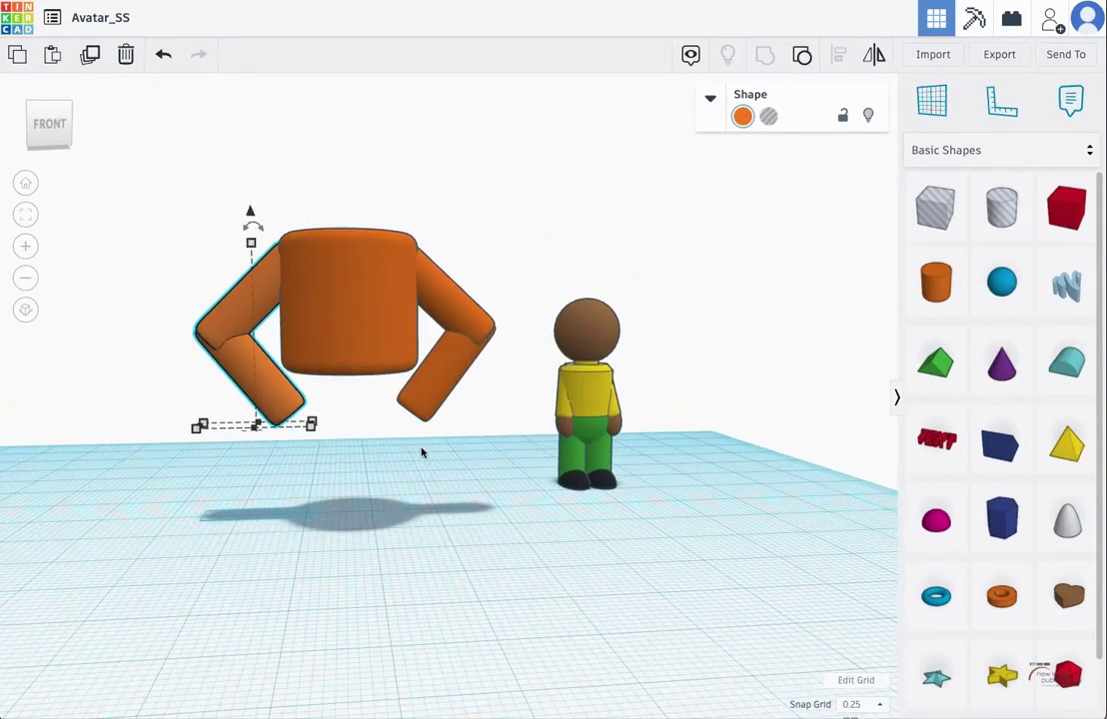
Group the body with both arms and raise the group higher above the workplane.
right_drag(422, 453, 272, 427)
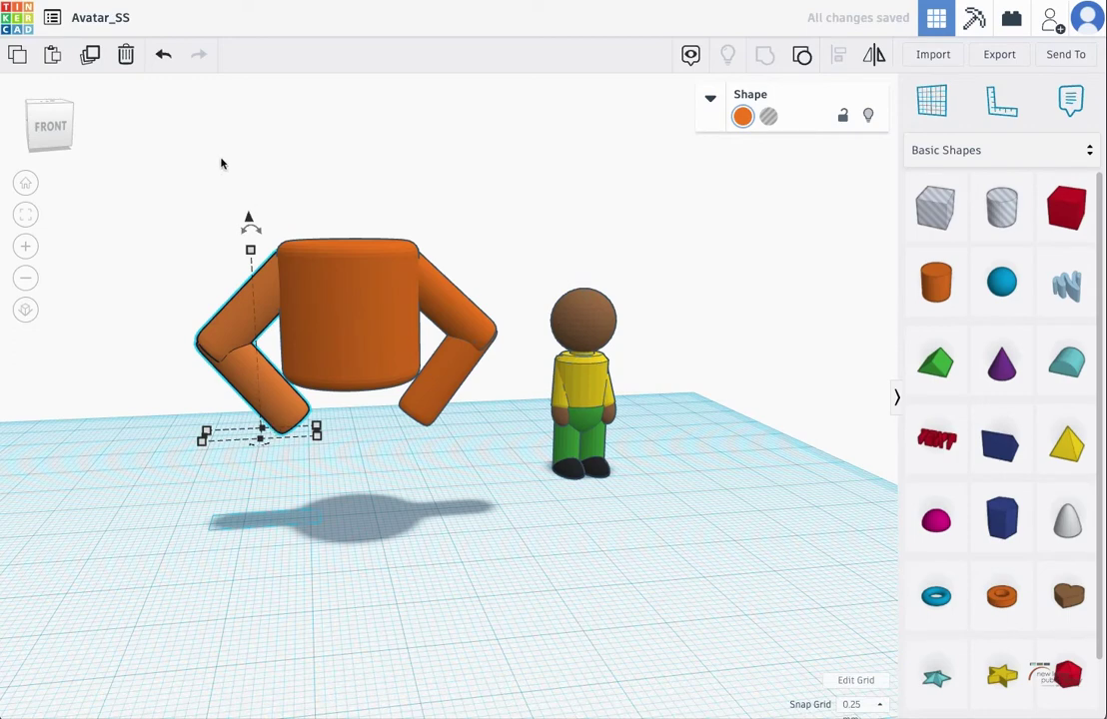
drag(222, 163, 489, 424)
click(764, 54)
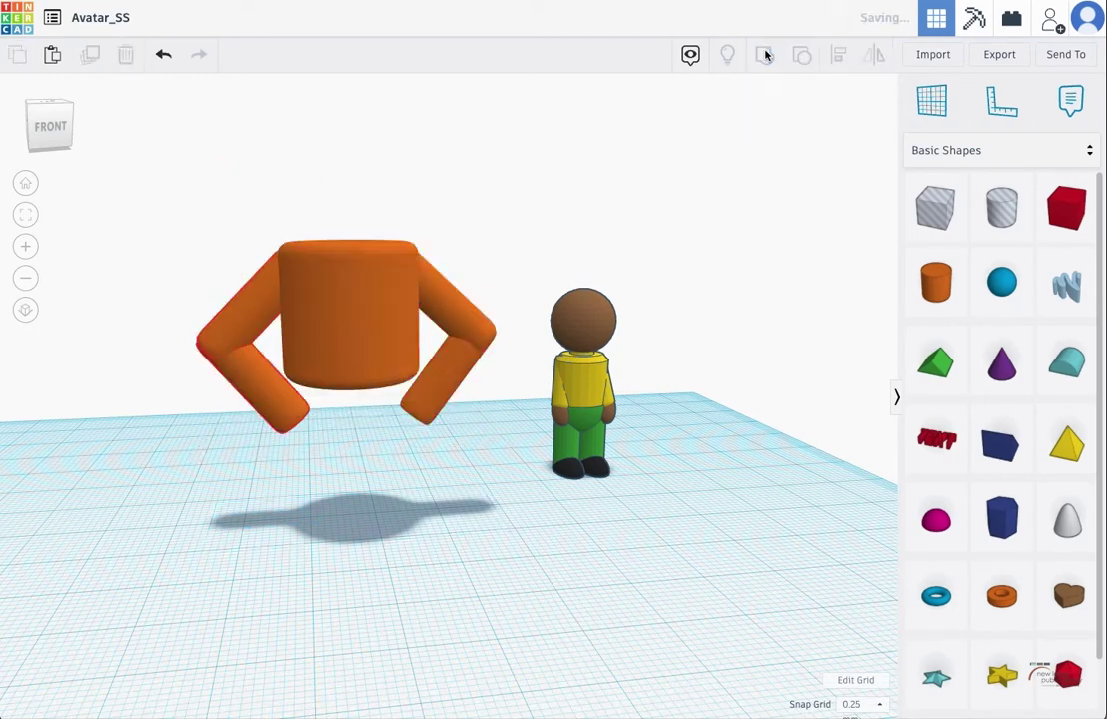
drag(345, 213, 346, 140)
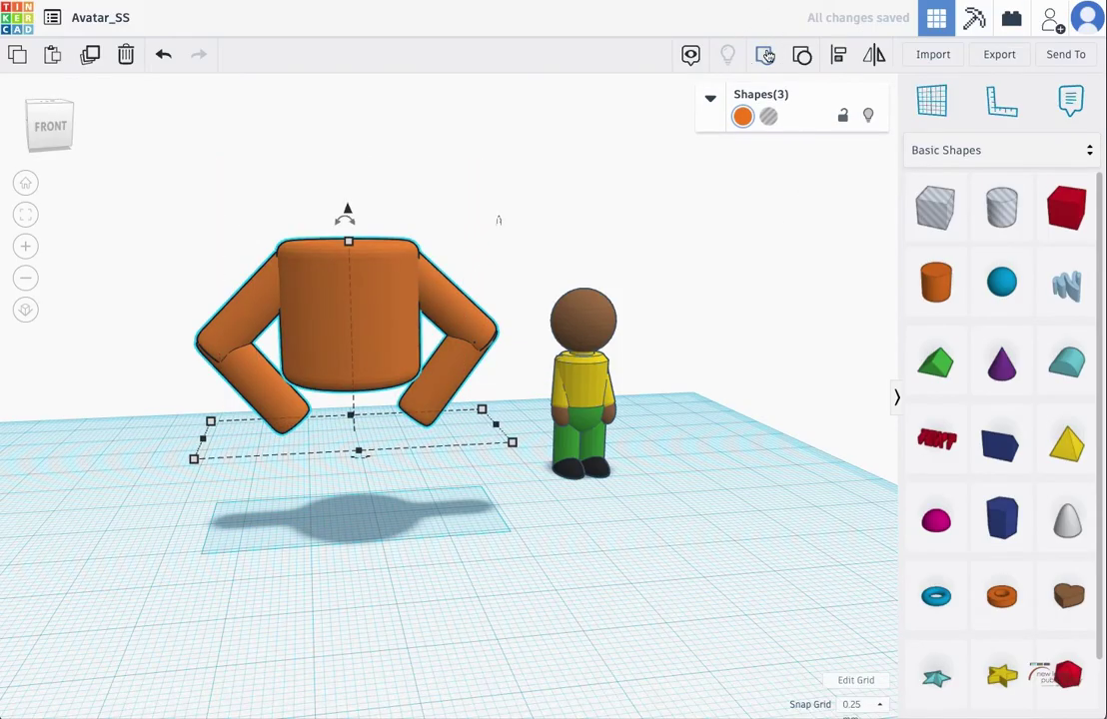
click(764, 54)
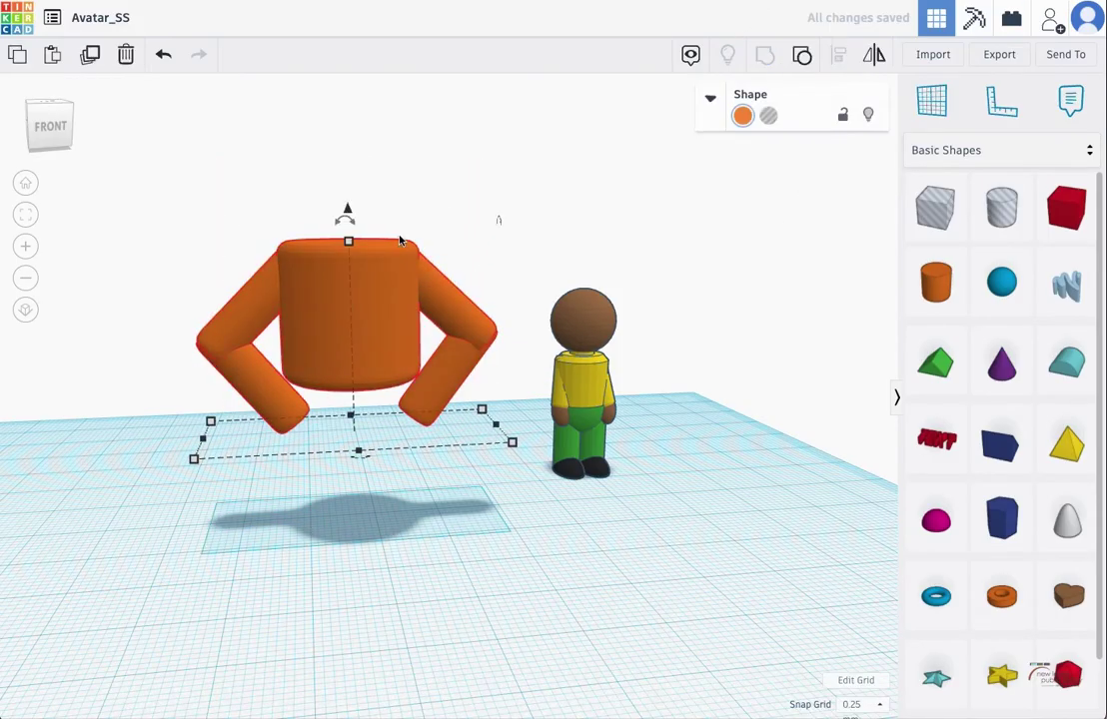
drag(345, 213, 345, 147)
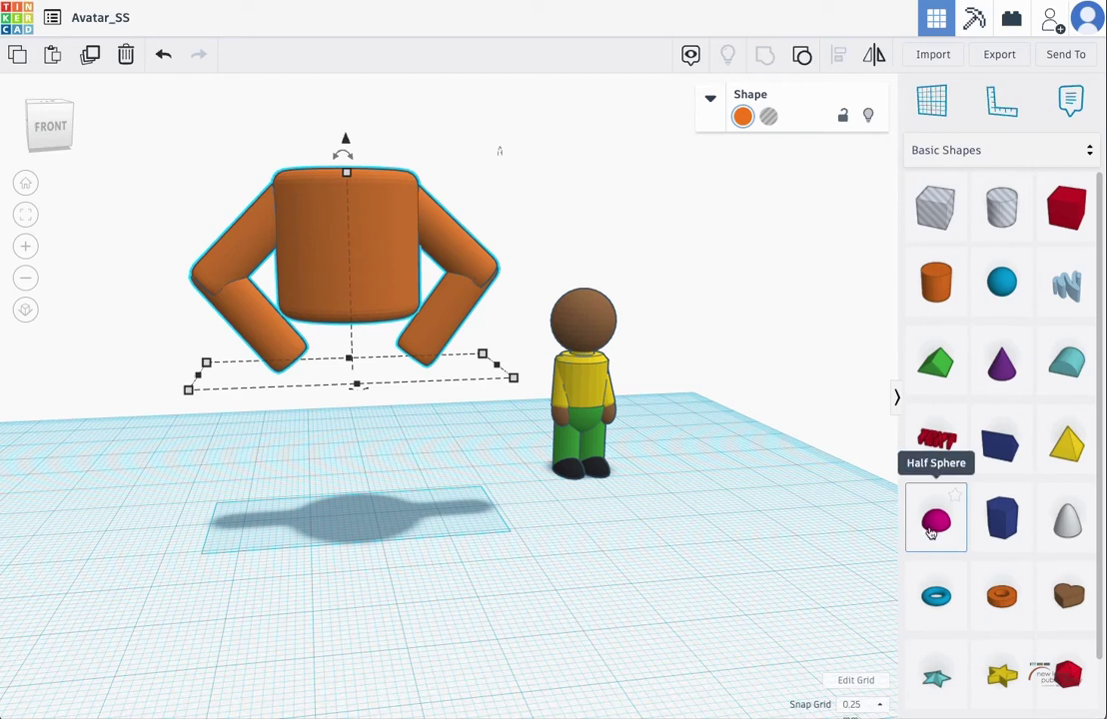
Add a sphere below the body and raise it 18.25 mm so its lower half protrudes from the body's base.
scroll(1039, 389, down, 1)
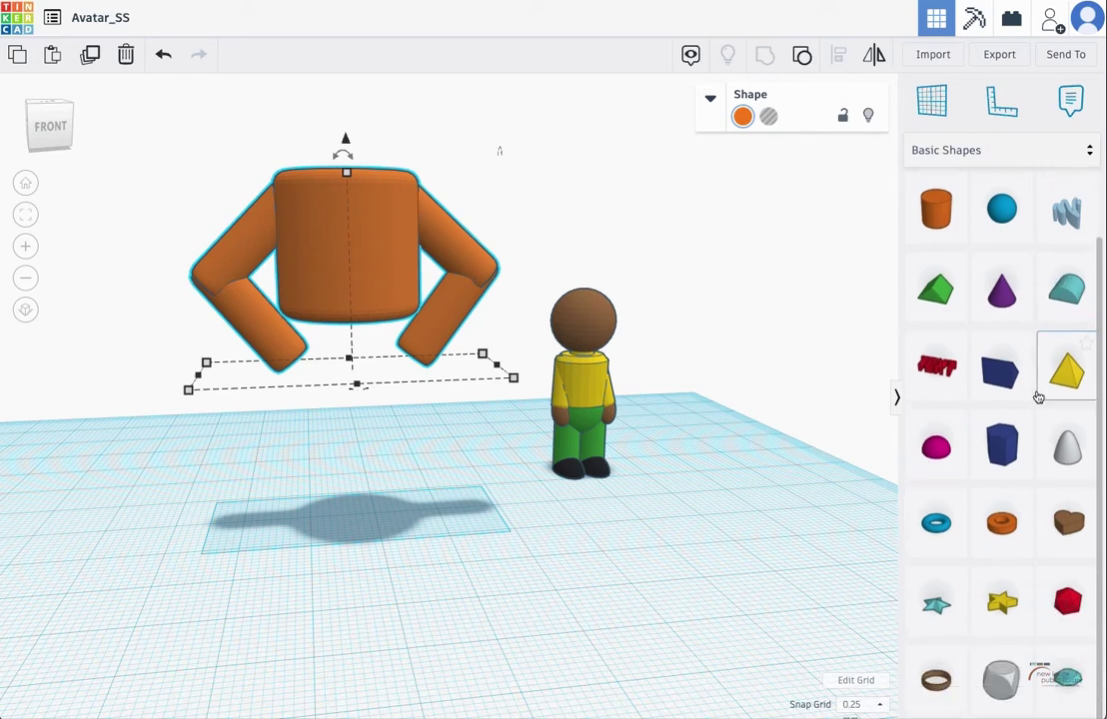
scroll(1030, 395, up, 1)
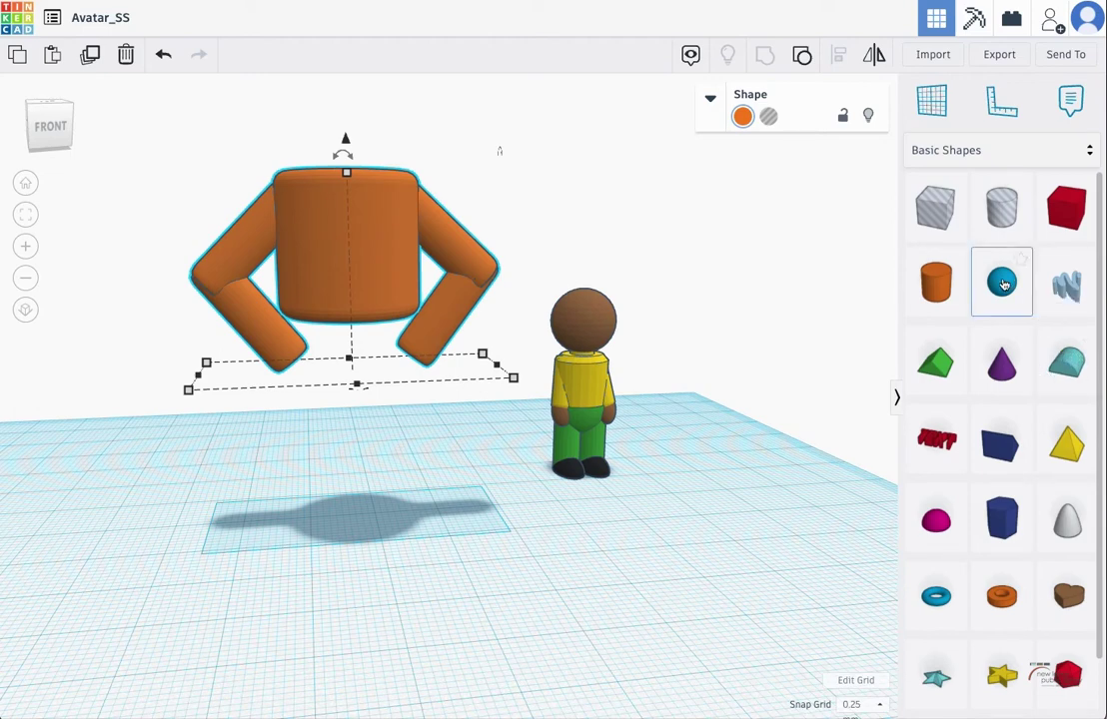
drag(1003, 285, 361, 520)
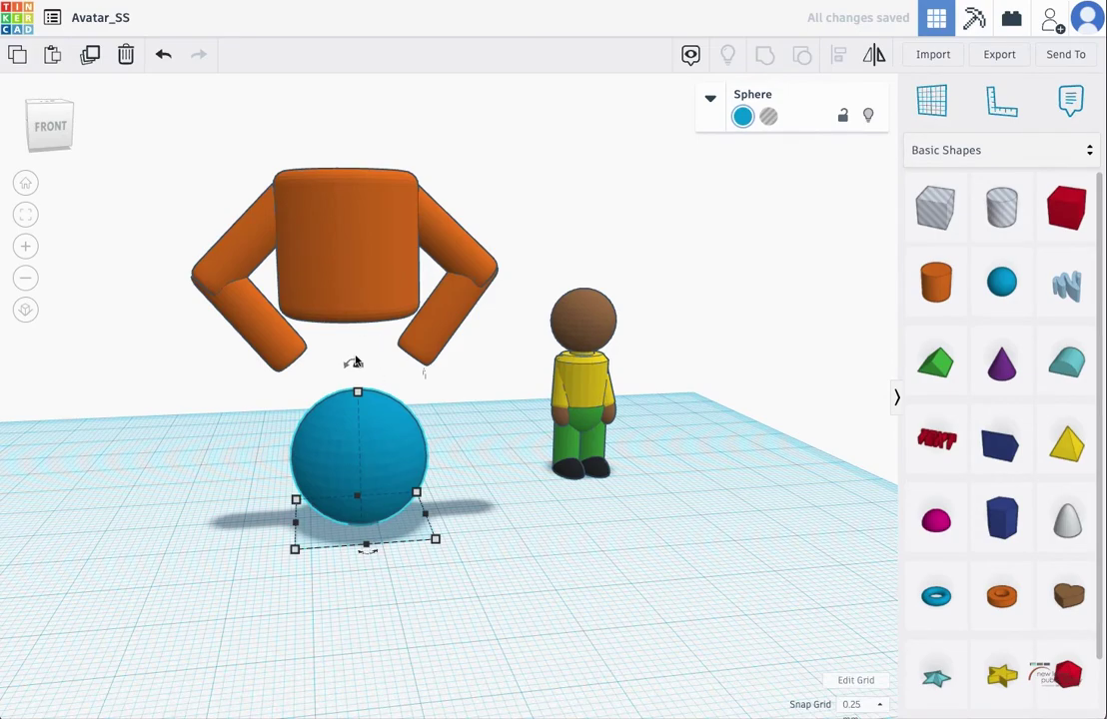
drag(355, 361, 351, 238)
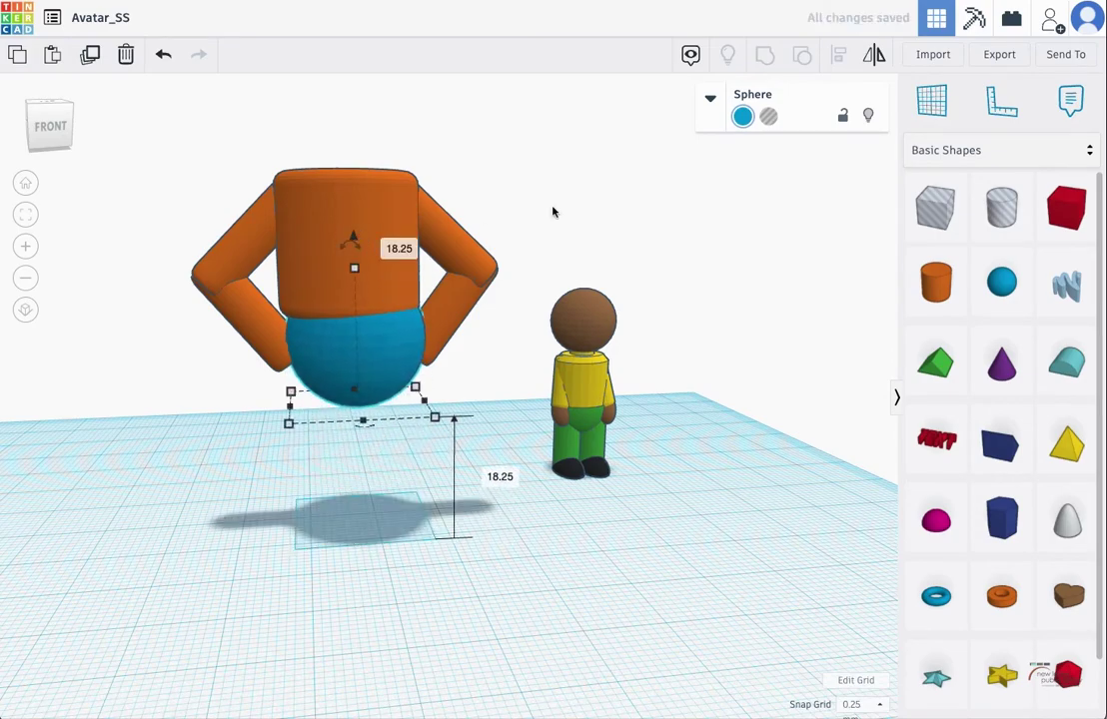
right_drag(552, 212, 225, 223)
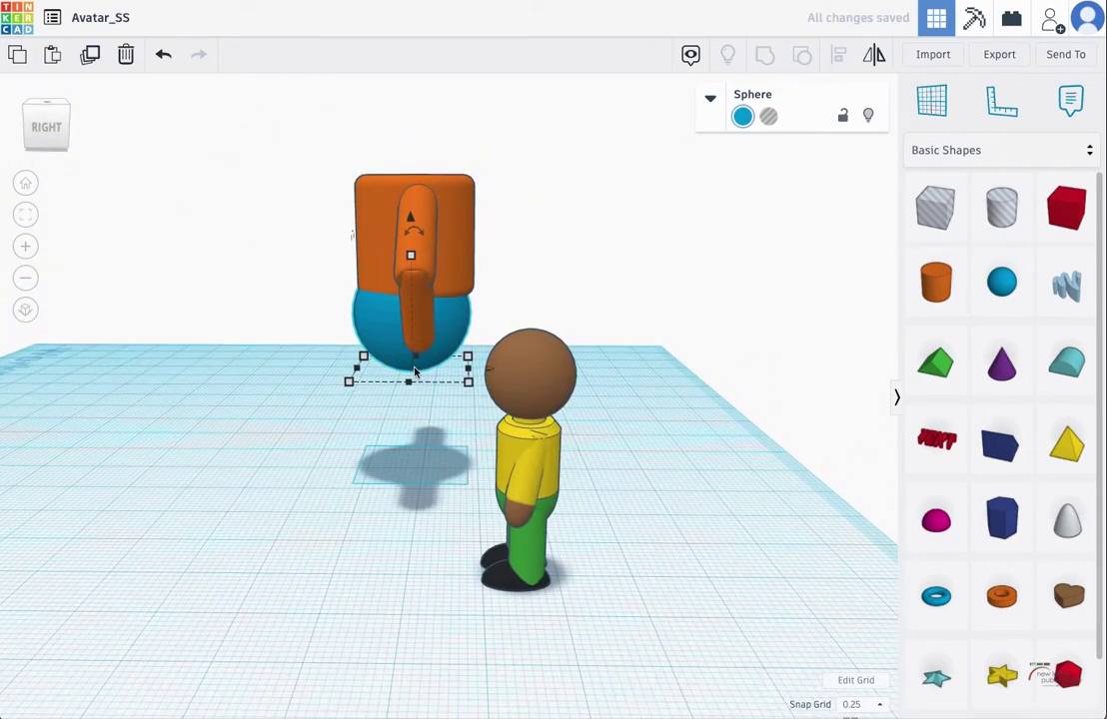
Set the sphere's steps to 24.
click(709, 100)
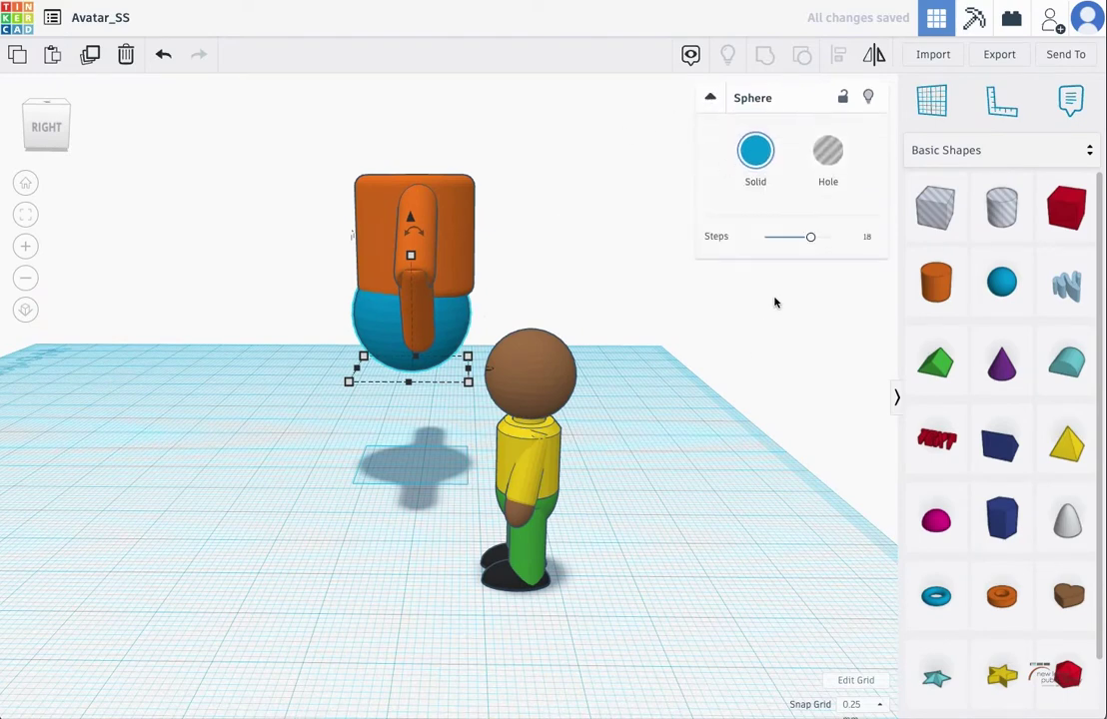
click(809, 239)
mouse_move(809, 238)
mouse_down()
mouse_move(839, 236)
mouse_move(829, 237)
mouse_up()
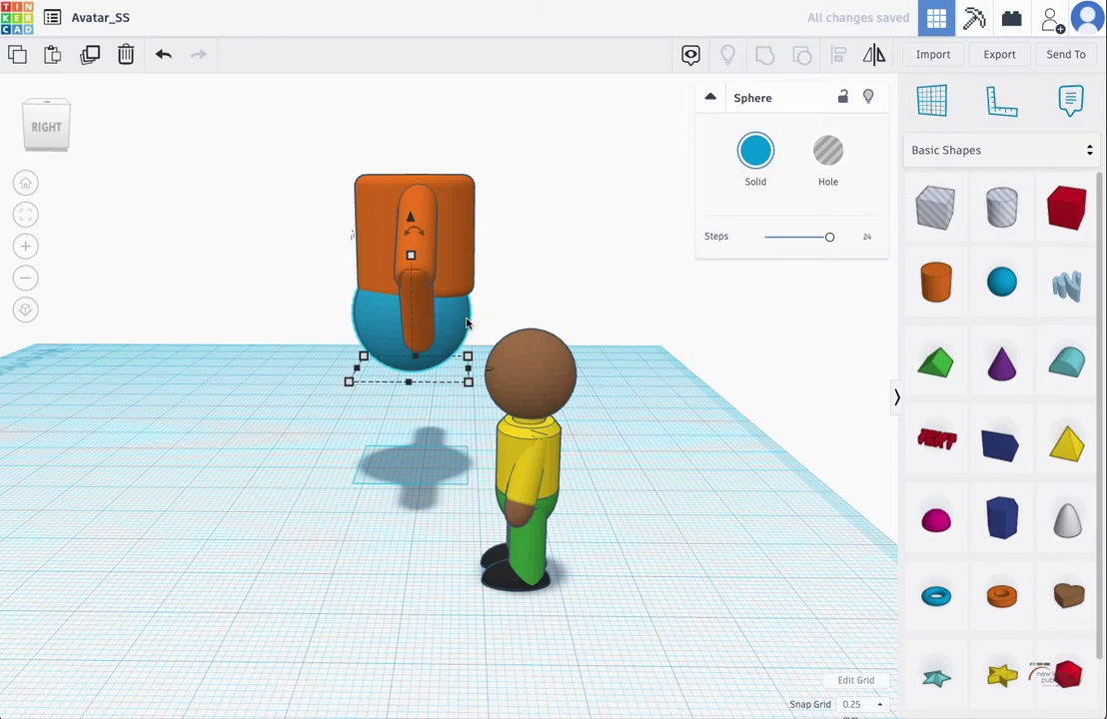
Nudge the sphere front to back and sideways to centre it under the body.
key(Right)
right_drag(413, 325, 705, 379)
right_drag(294, 424, 337, 411)
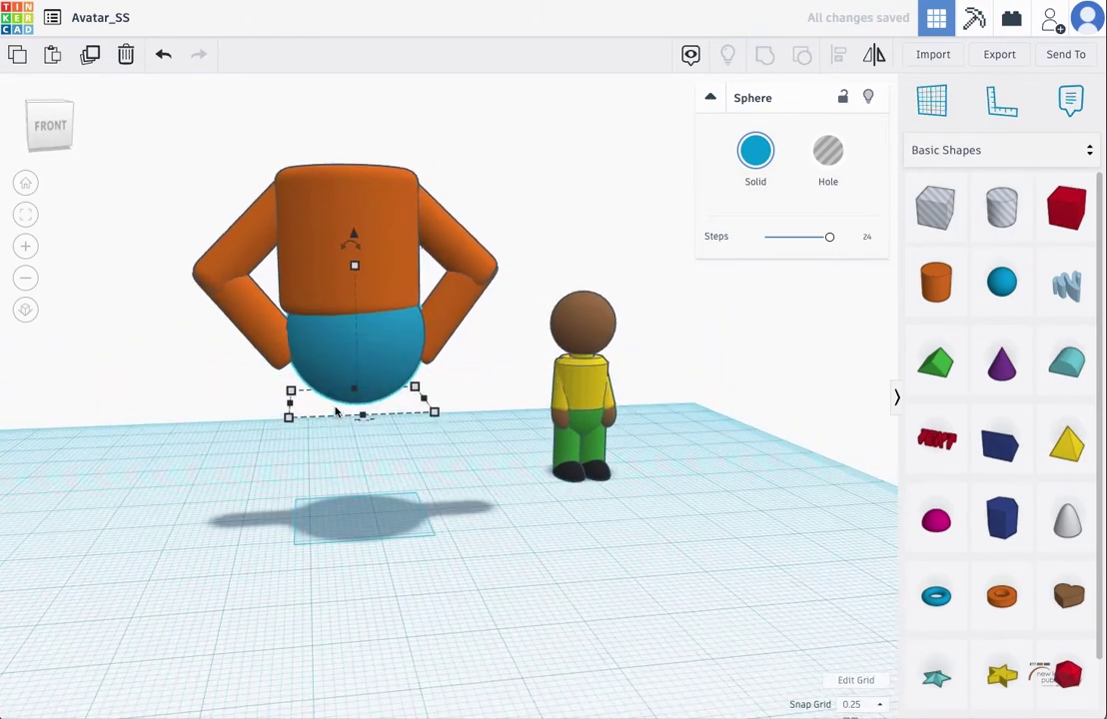
key(Left)
key(Left)
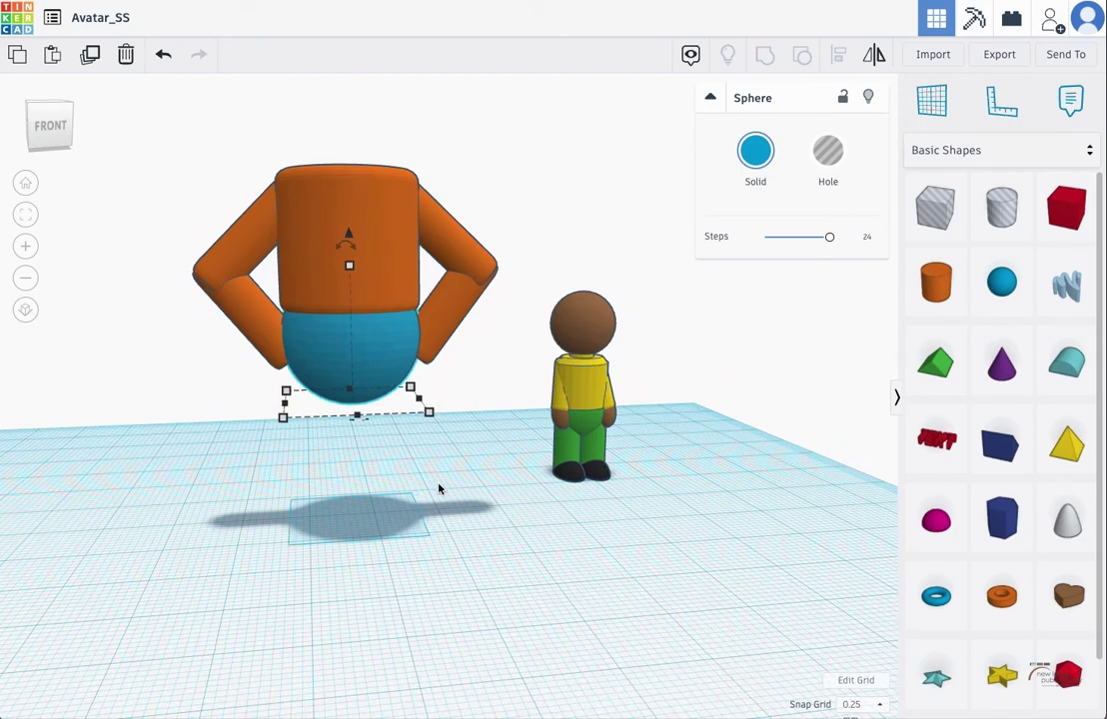
Enlarge the sphere's base to about 22.25 by 22.5 mm.
right_drag(304, 536, 481, 458)
mouse_move(481, 458)
mouse_down()
mouse_move(492, 470)
mouse_move(492, 461)
mouse_up()
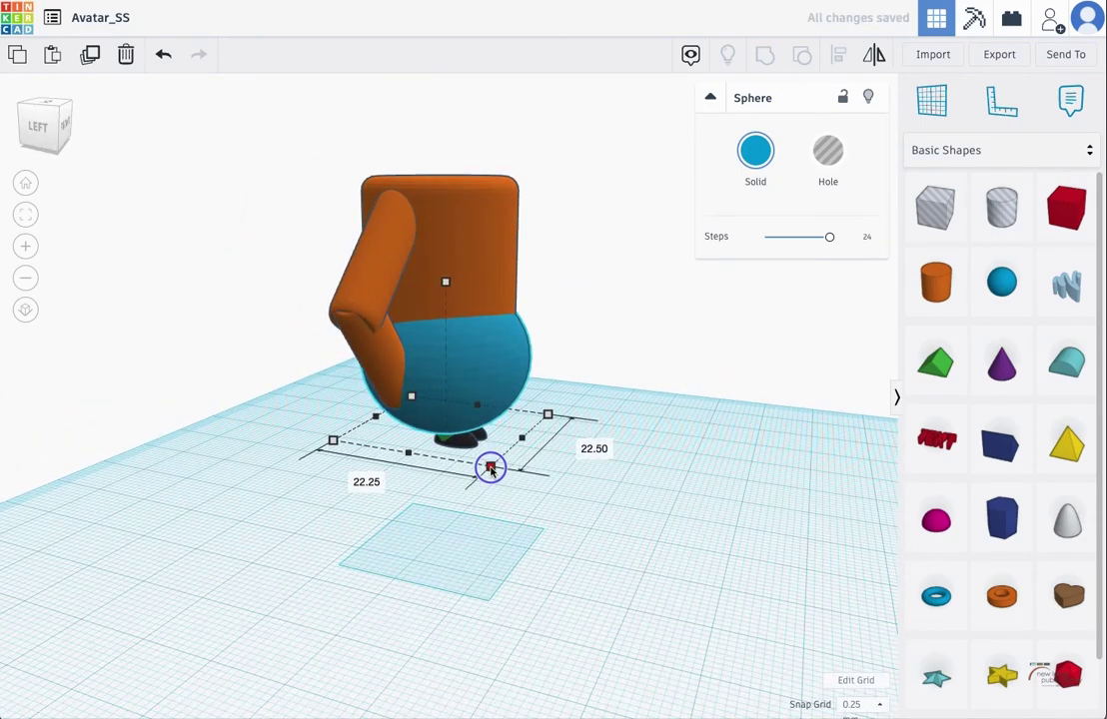
right_drag(491, 461, 305, 359)
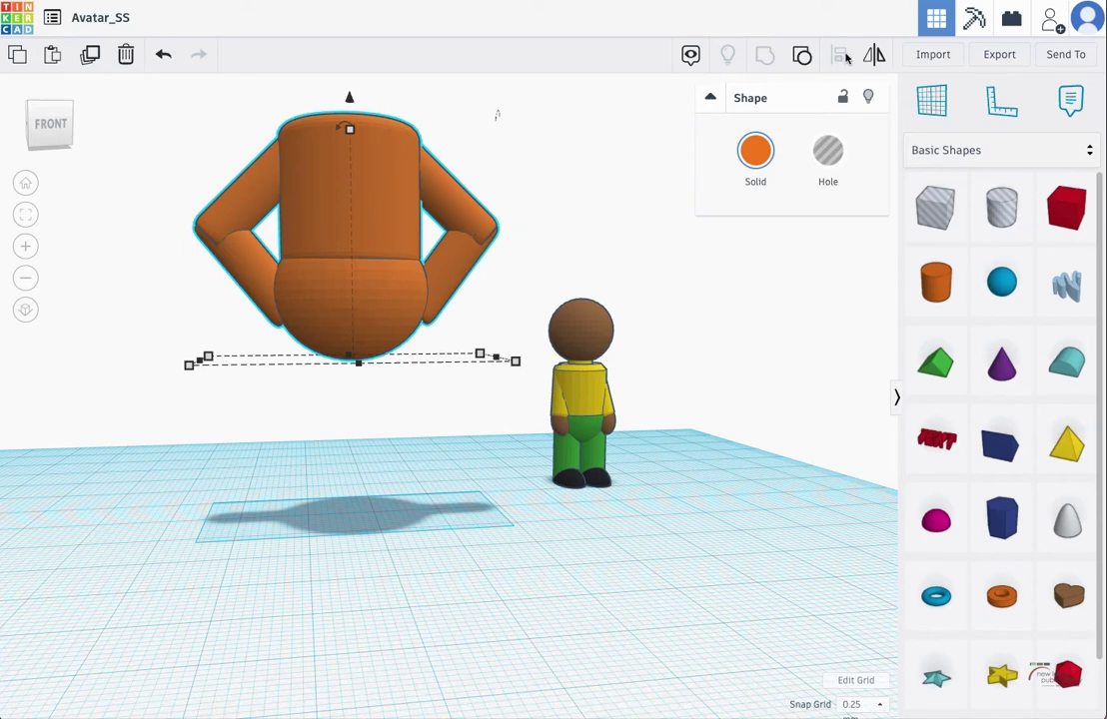
Lock the grouped body, try to move it, and unlock it again.
click(842, 97)
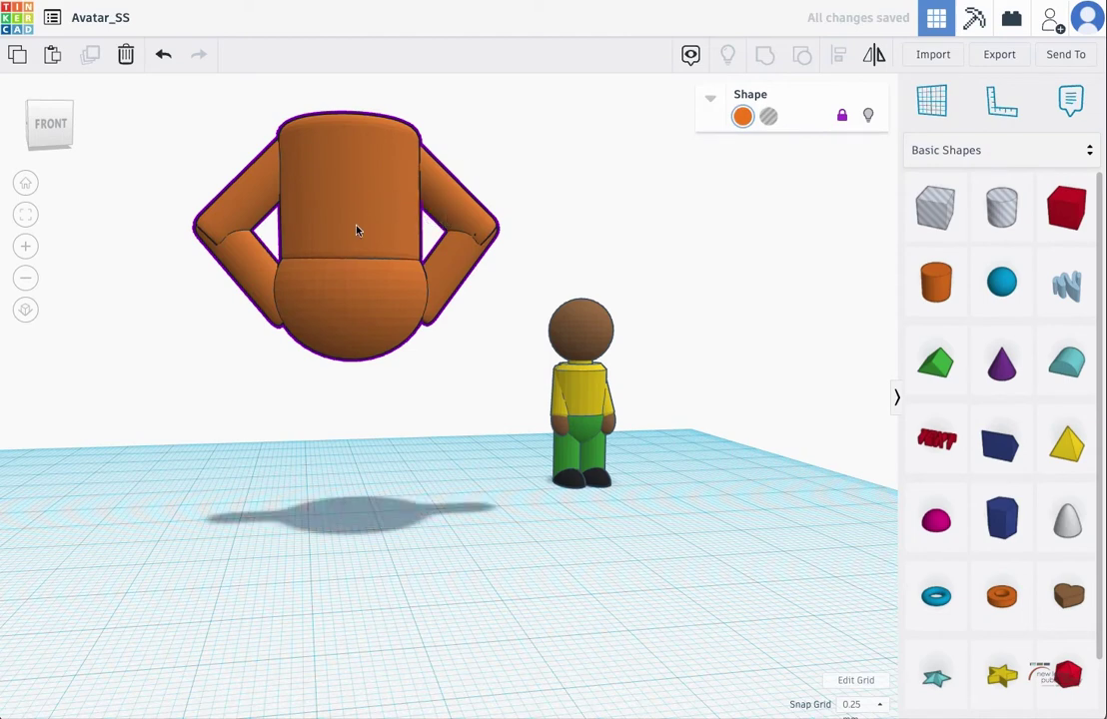
drag(357, 225, 408, 258)
drag(328, 200, 265, 148)
click(842, 117)
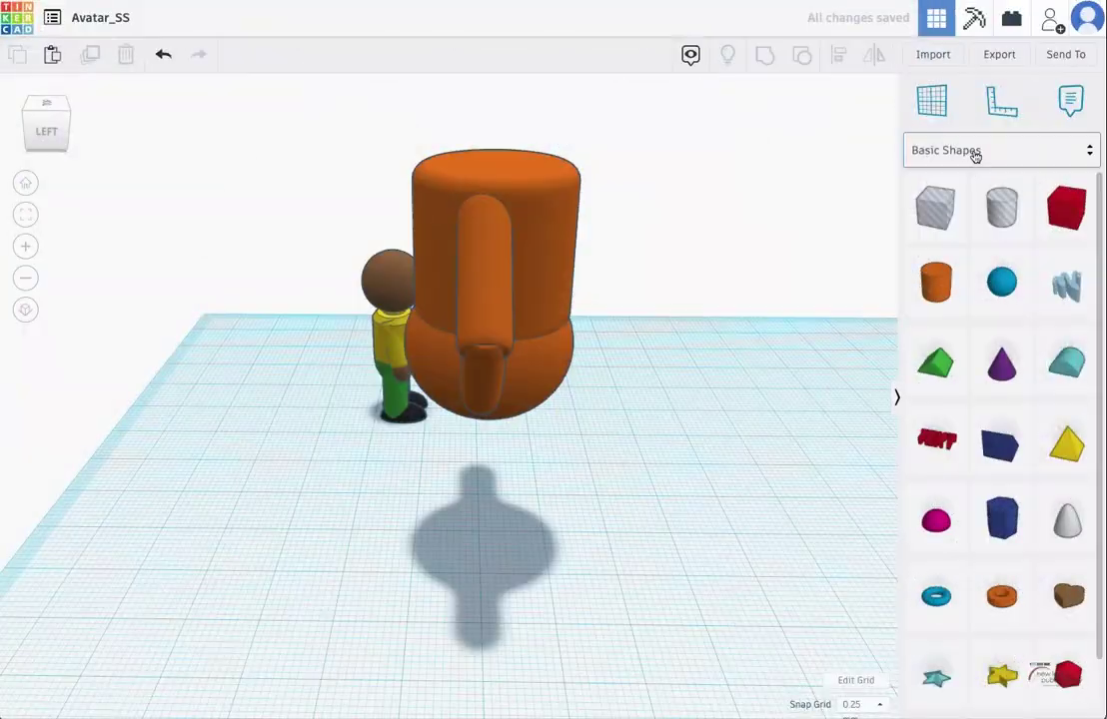
Add the arms-up standing figure from the Creatures & Characters collection and place it in front of the avatar, off to one side.
click(977, 150)
click(998, 295)
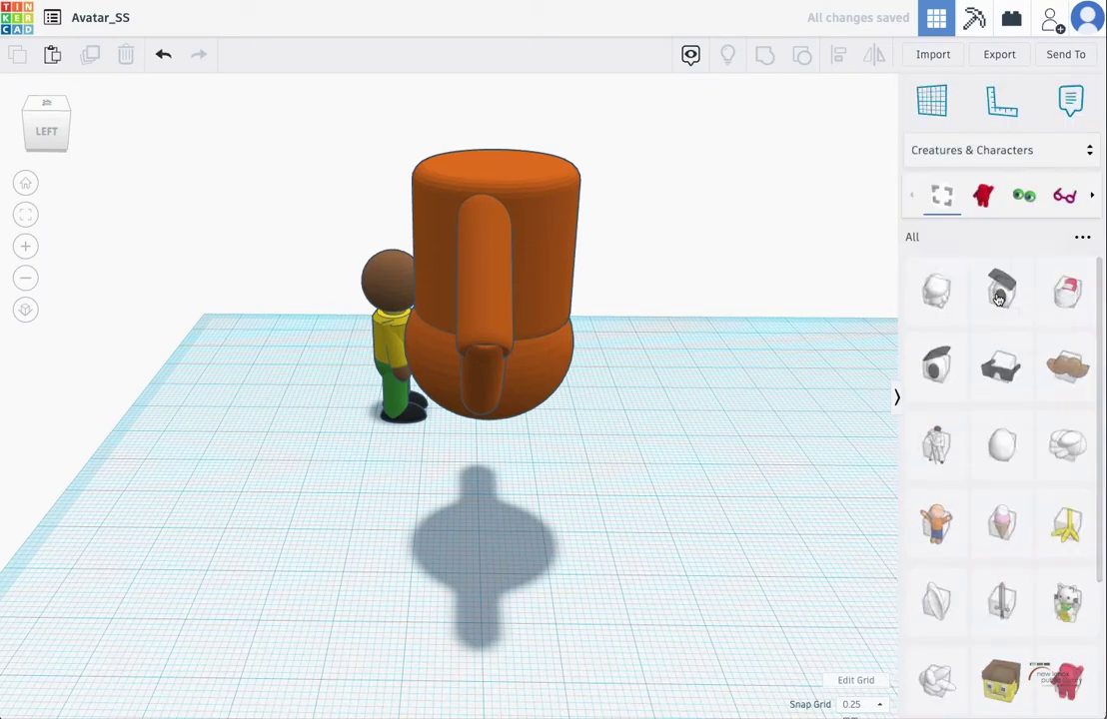
scroll(1007, 377, down, 3)
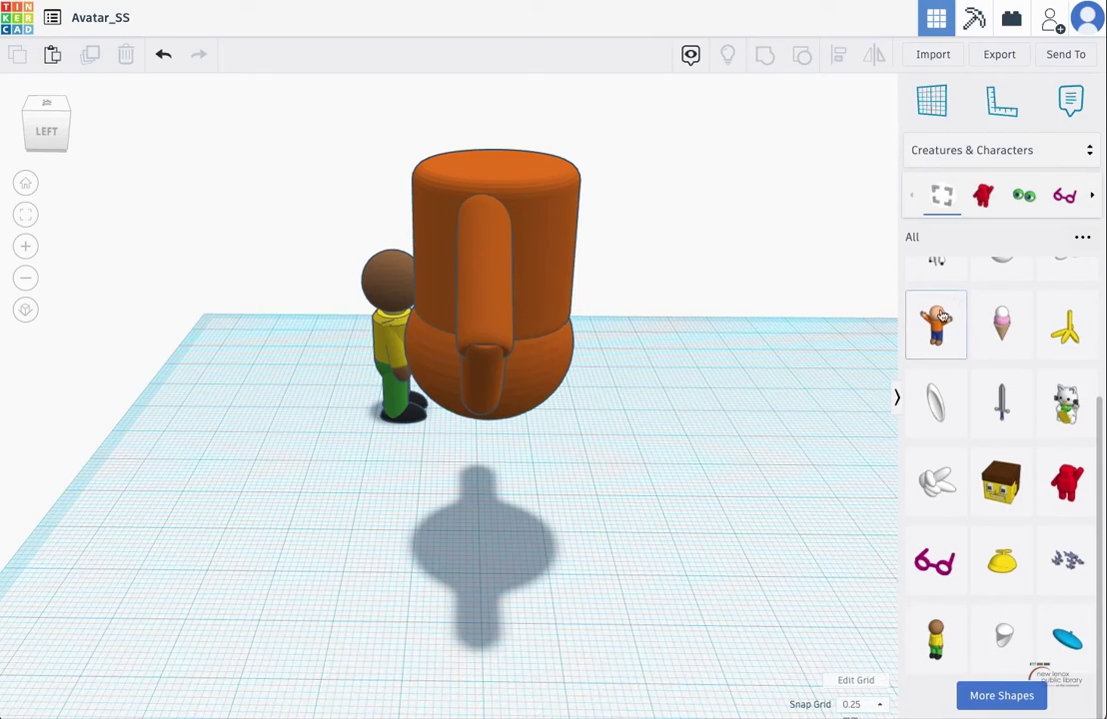
drag(731, 364, 599, 554)
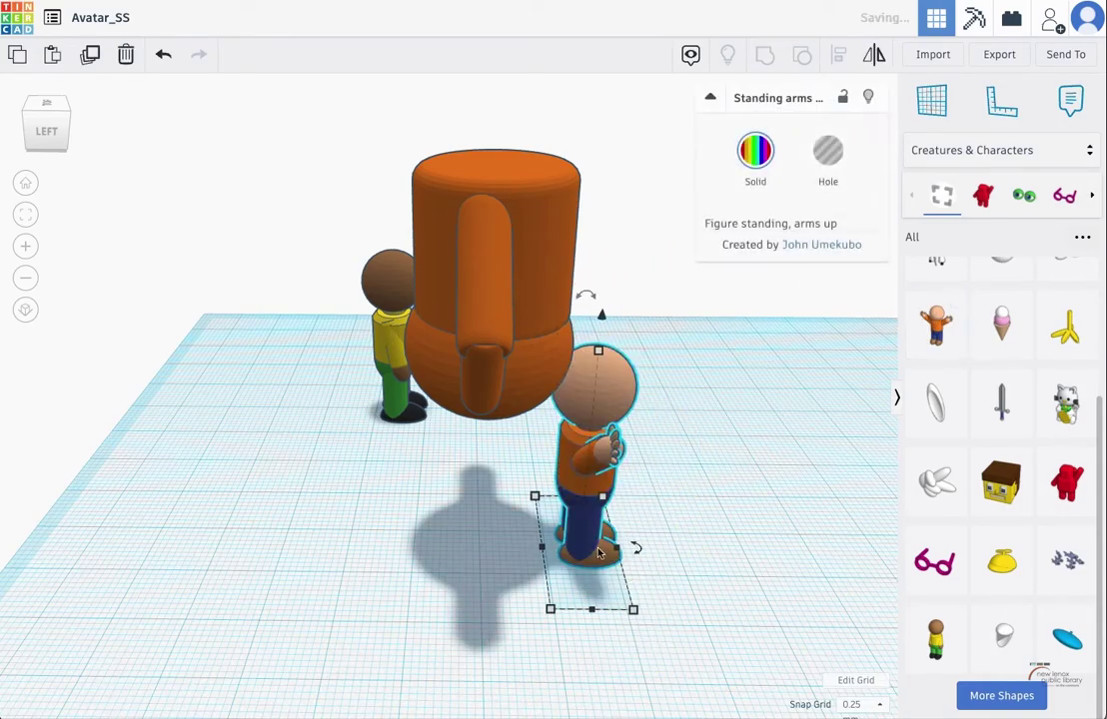
right_drag(715, 513, 475, 471)
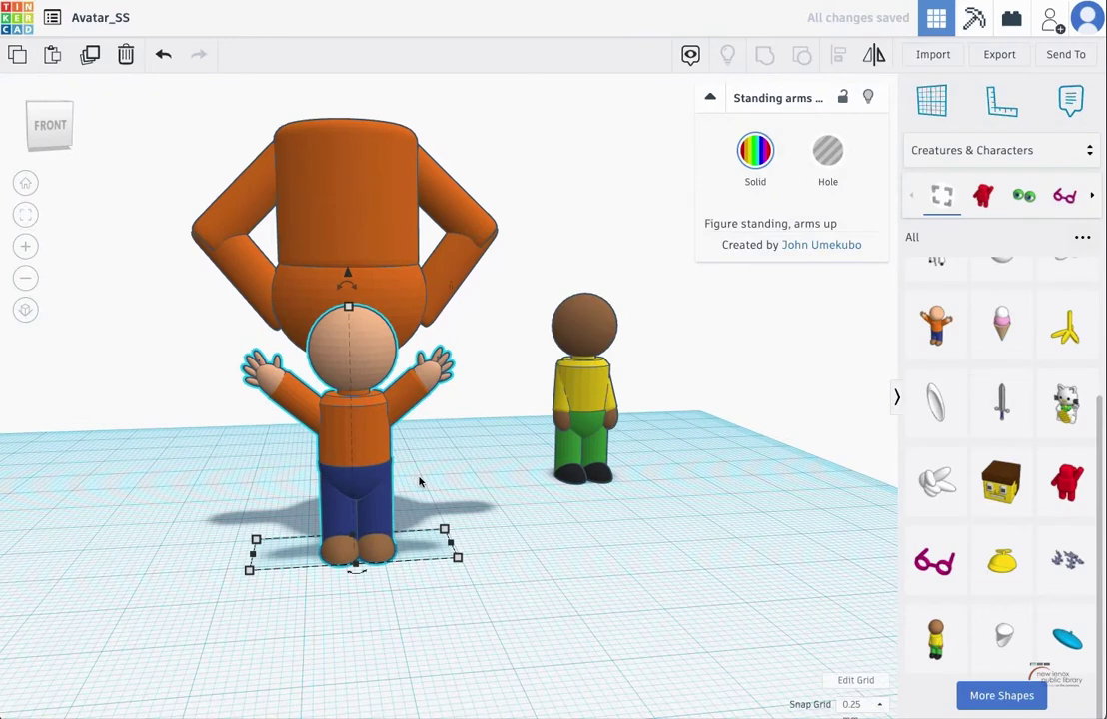
drag(320, 396, 270, 487)
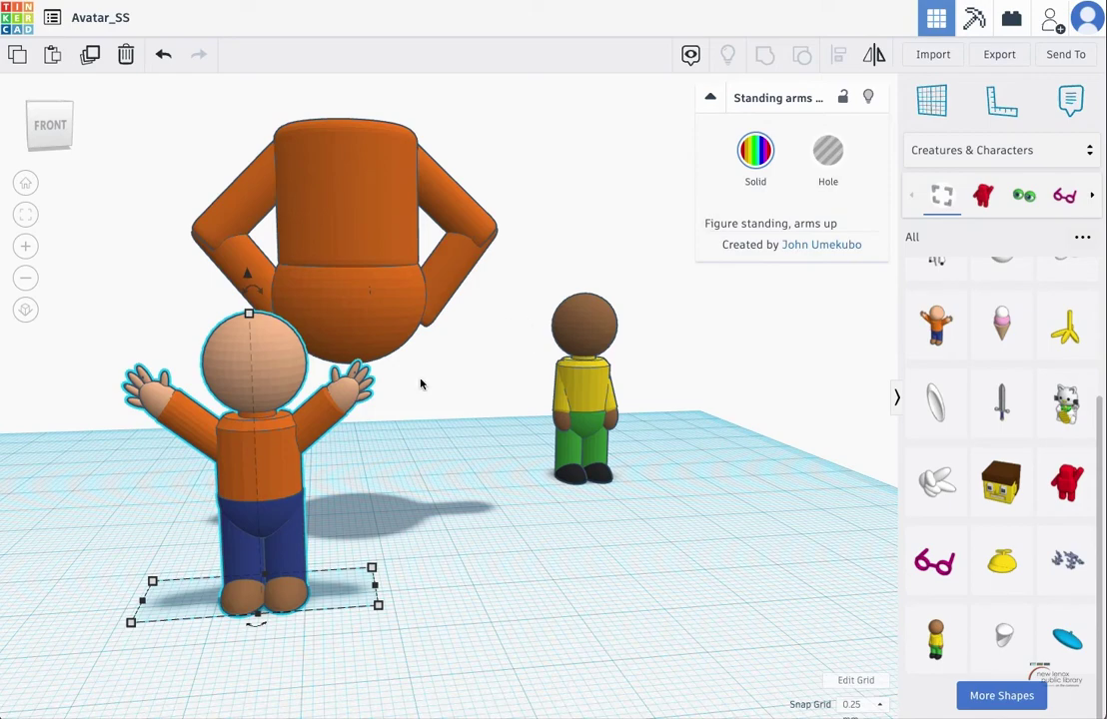
Place a basic cylinder hole over the arms-up figure.
click(1036, 152)
click(967, 230)
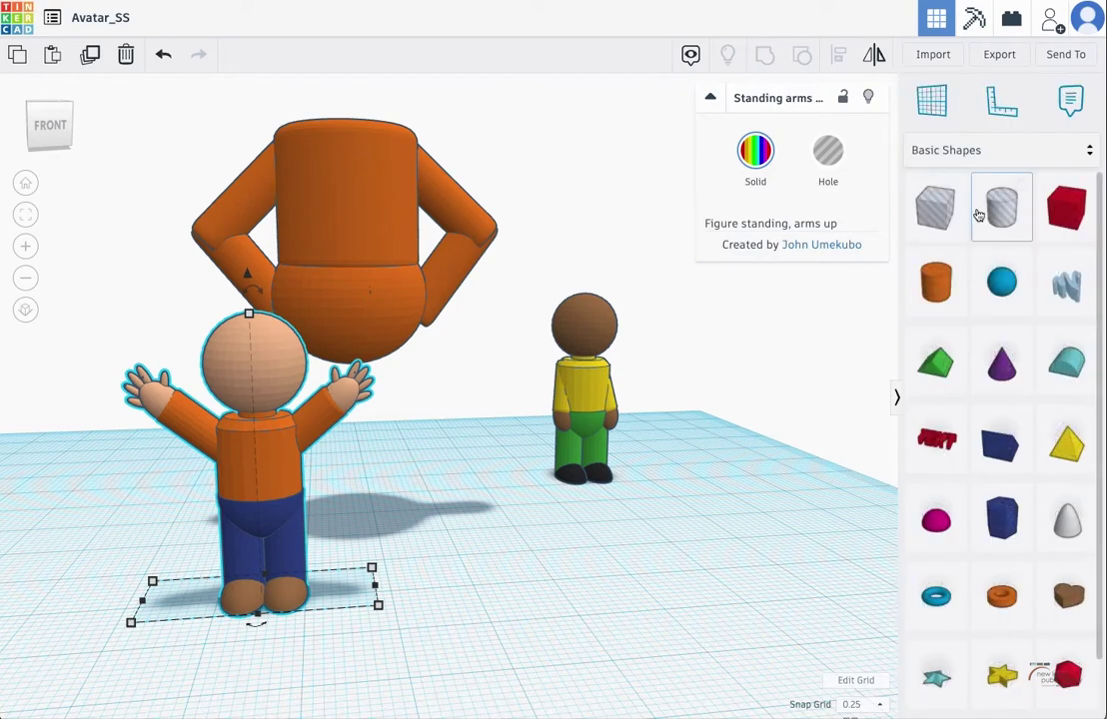
drag(1001, 207, 266, 597)
scroll(800, 444, down, 5)
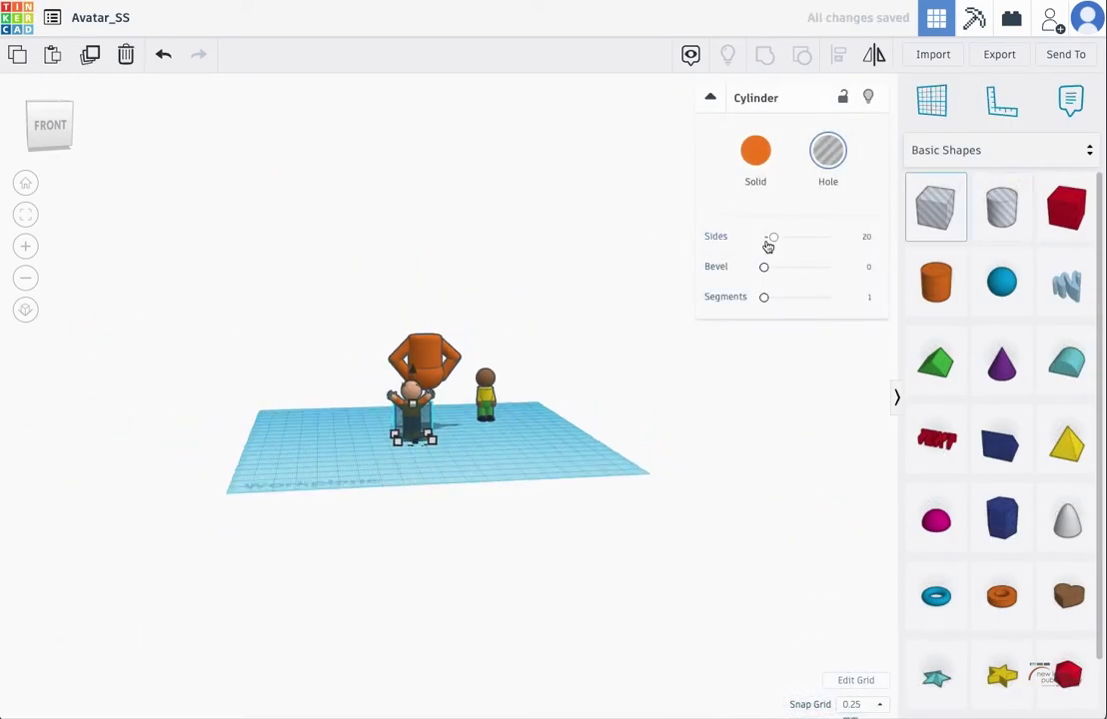
click(27, 215)
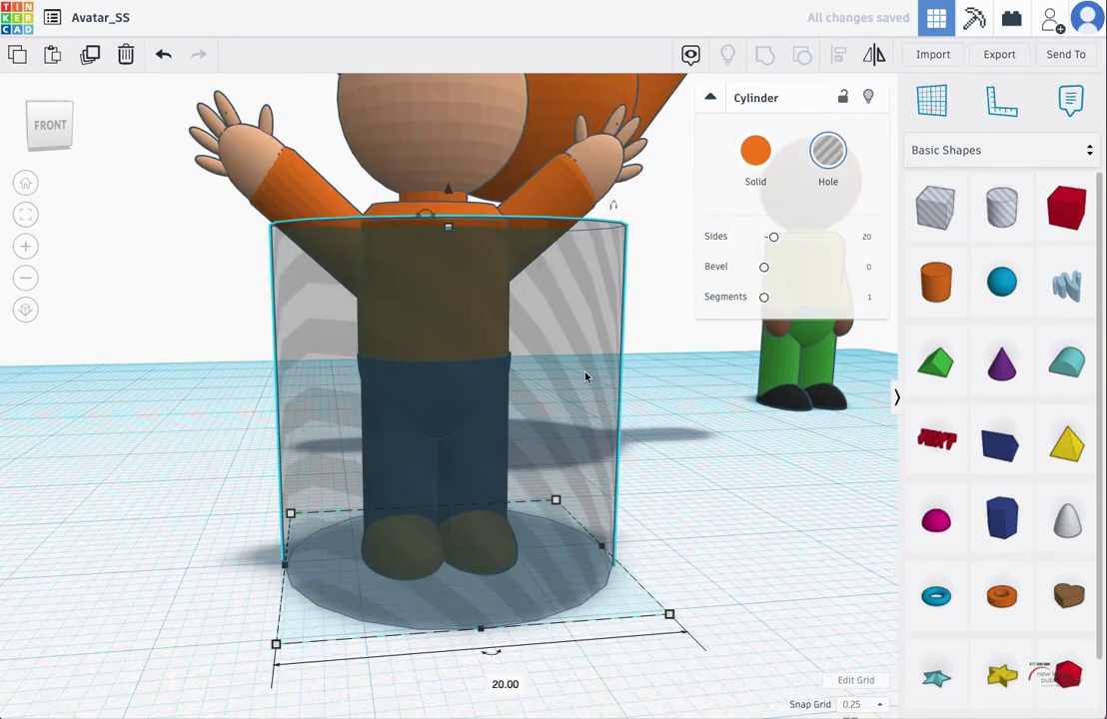
scroll(585, 377, down, 3)
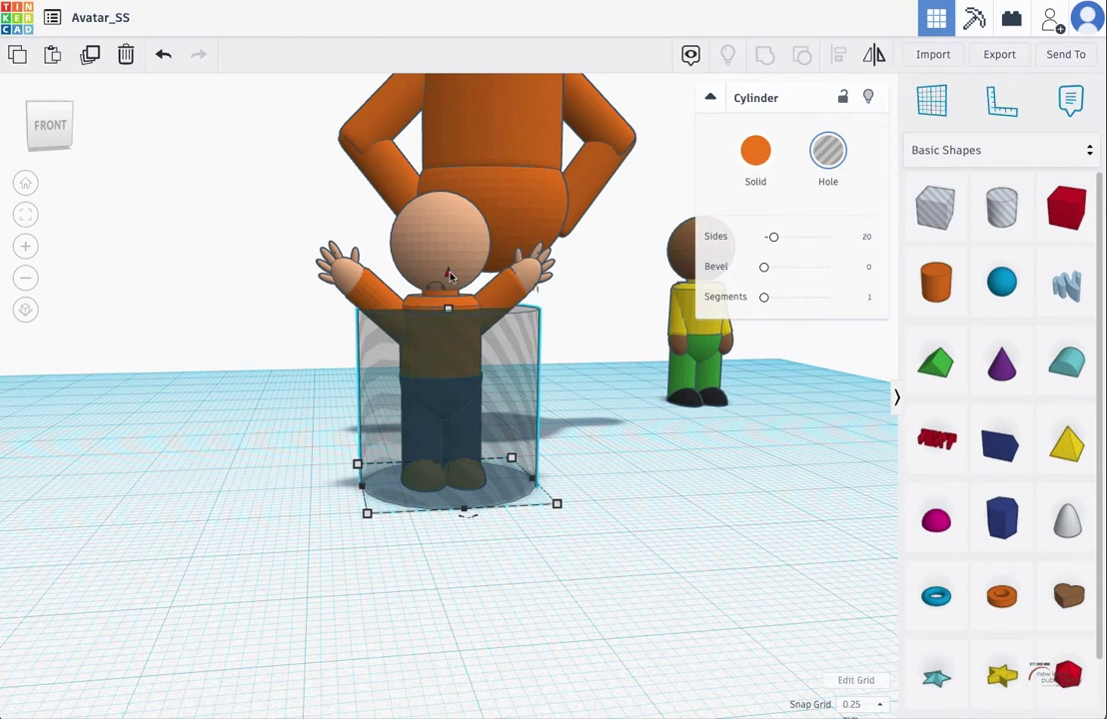
Raise the cylinder hole to the figure's waist and resize its base to about 29.5 by 15.5 mm, enclosing the torso, arms and head.
drag(450, 277, 418, 155)
mouse_move(569, 397)
mouse_down()
mouse_move(568, 383)
mouse_move(585, 382)
mouse_up()
drag(363, 390, 308, 387)
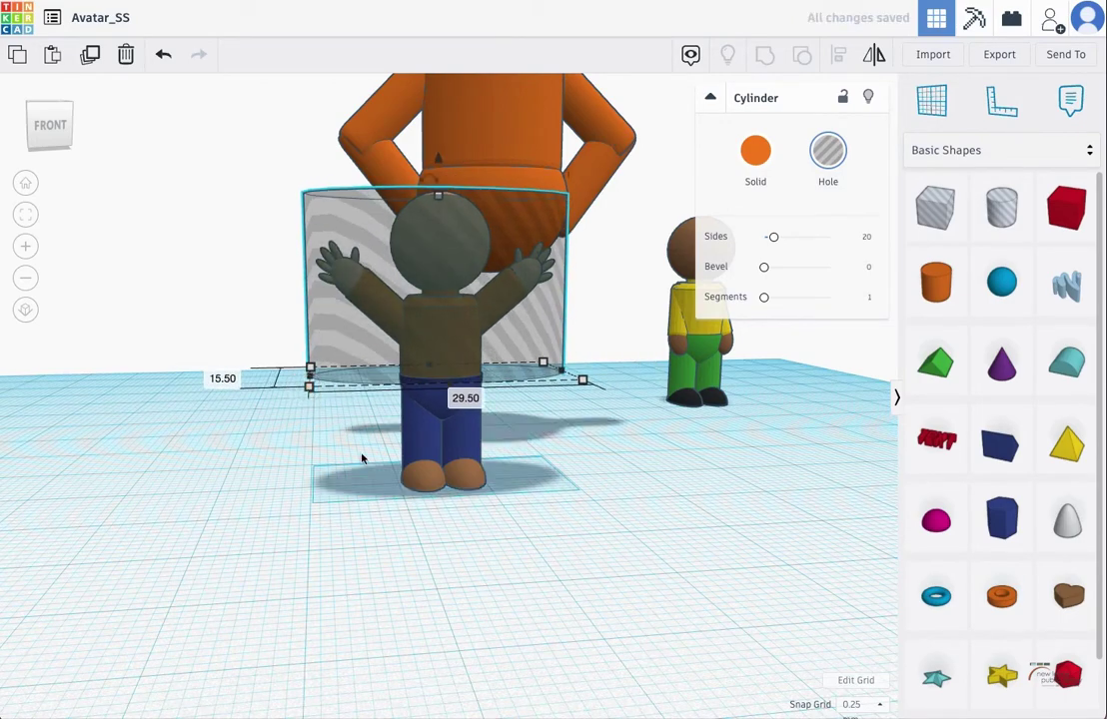
Group the cylinder hole with the arms-up figure to cut away everything above the waist.
right_drag(586, 481, 289, 517)
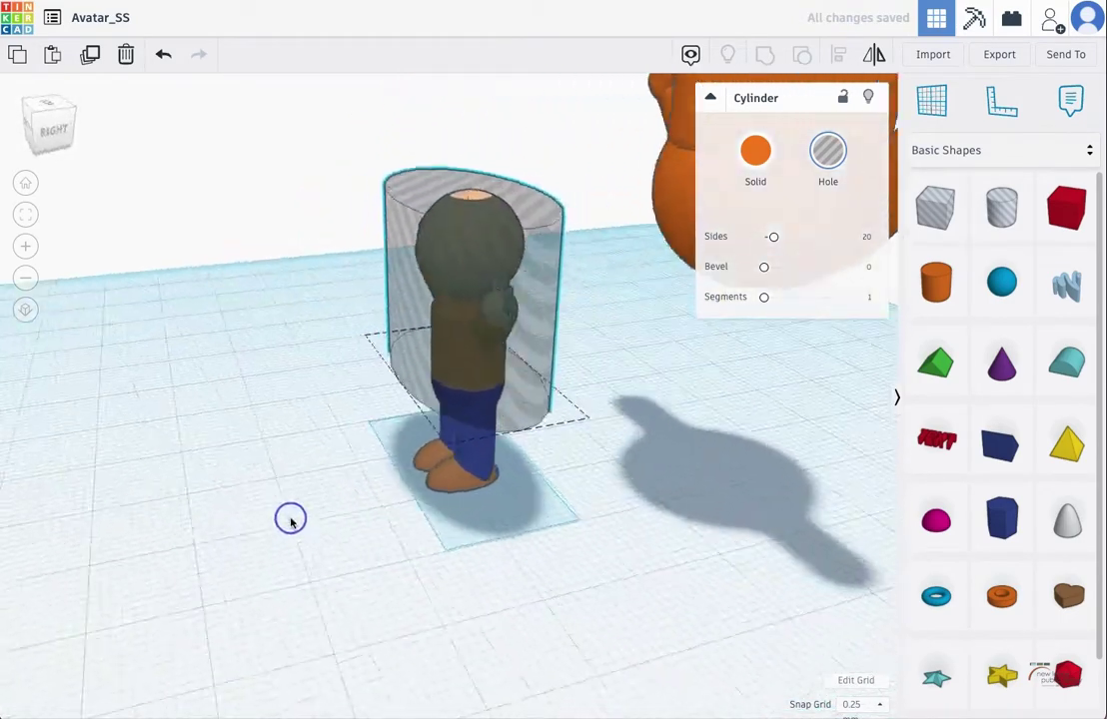
shift+click(512, 343)
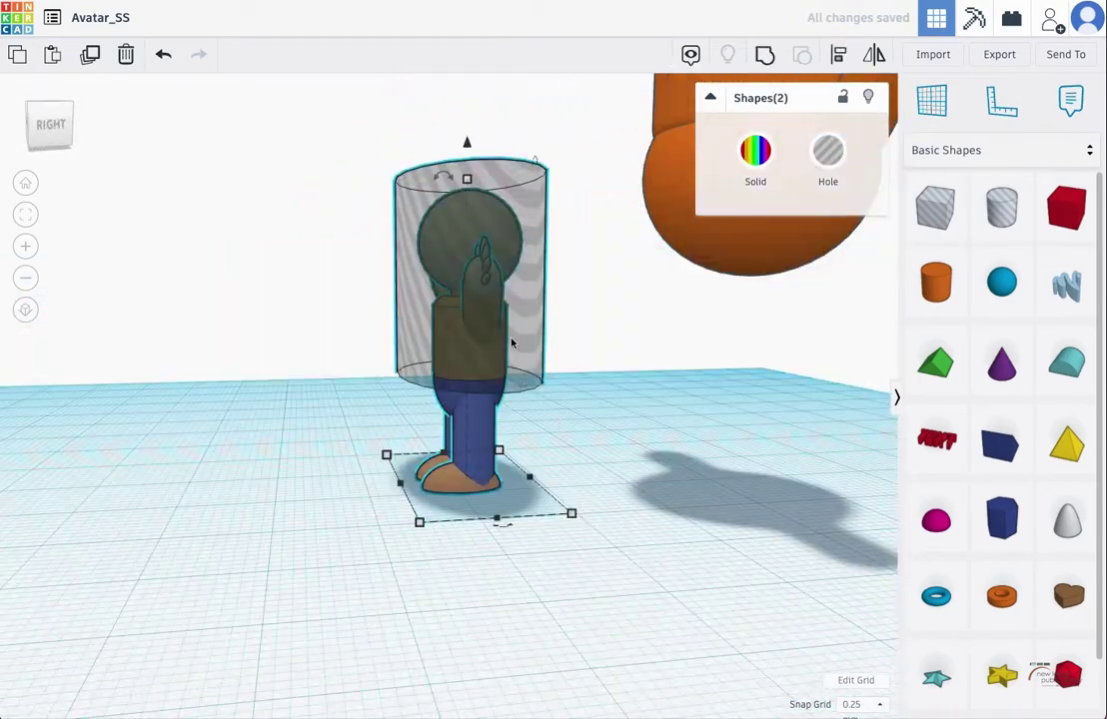
click(767, 58)
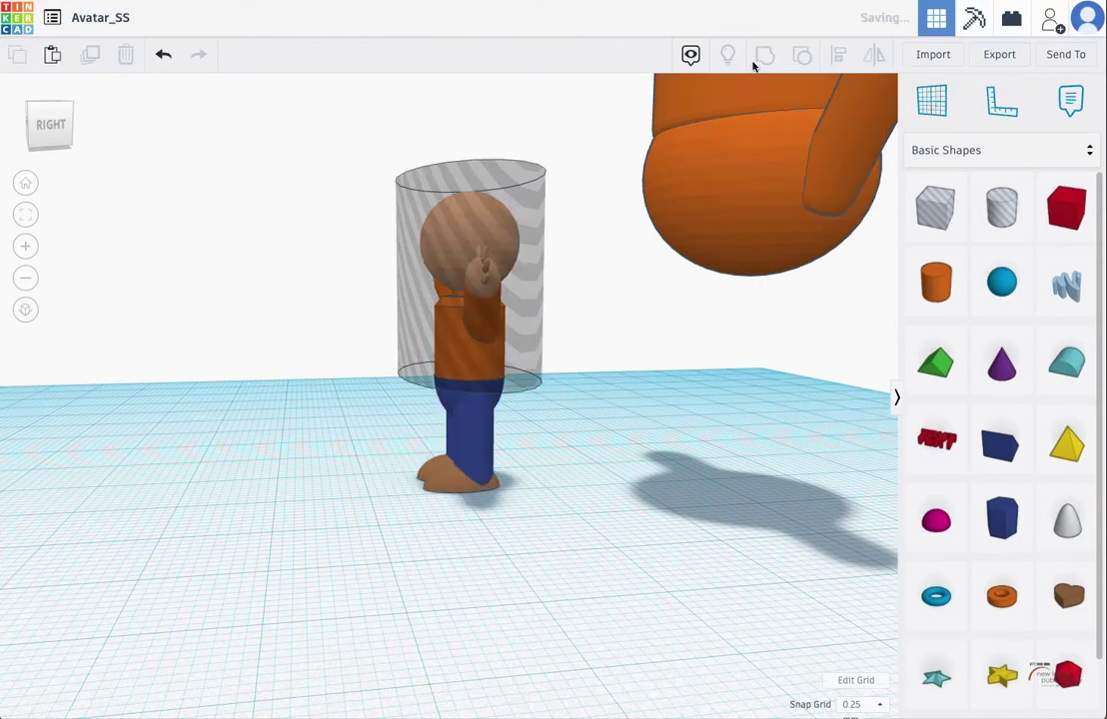
Nudge the cut-off legs backward until they line up beneath the avatar's hips in side view.
right_drag(526, 465, 823, 449)
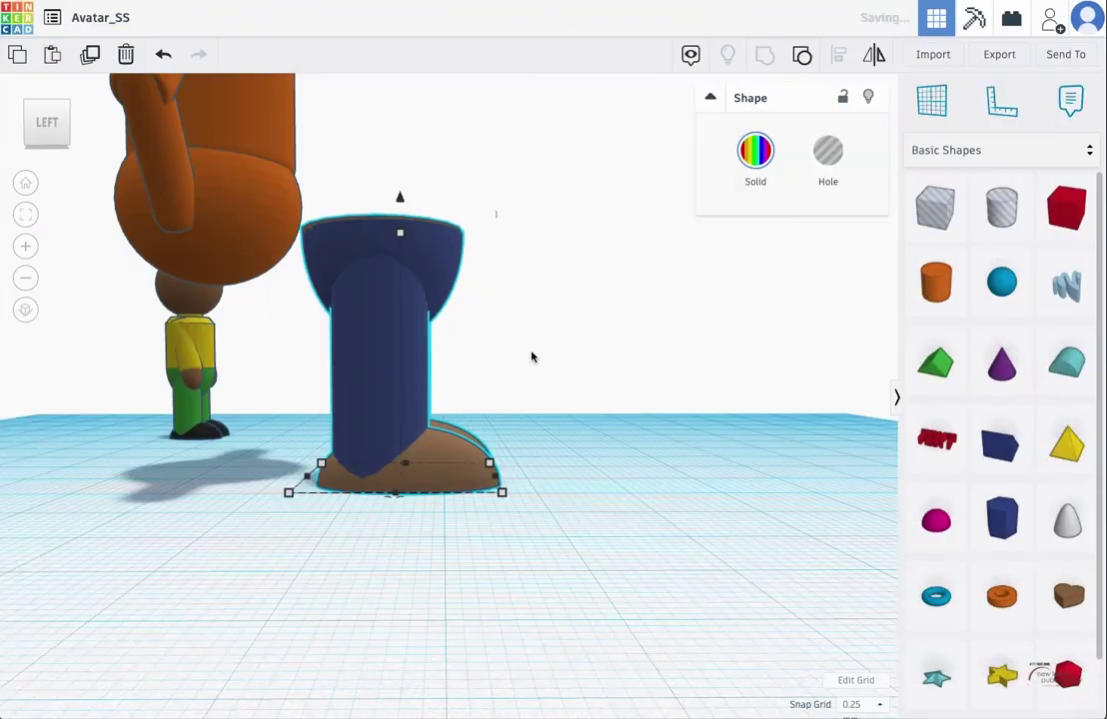
key(Left)
key(Left)
key(Left)
key(Left)
key(Left)
key(Left)
key(Left)
key(Left)
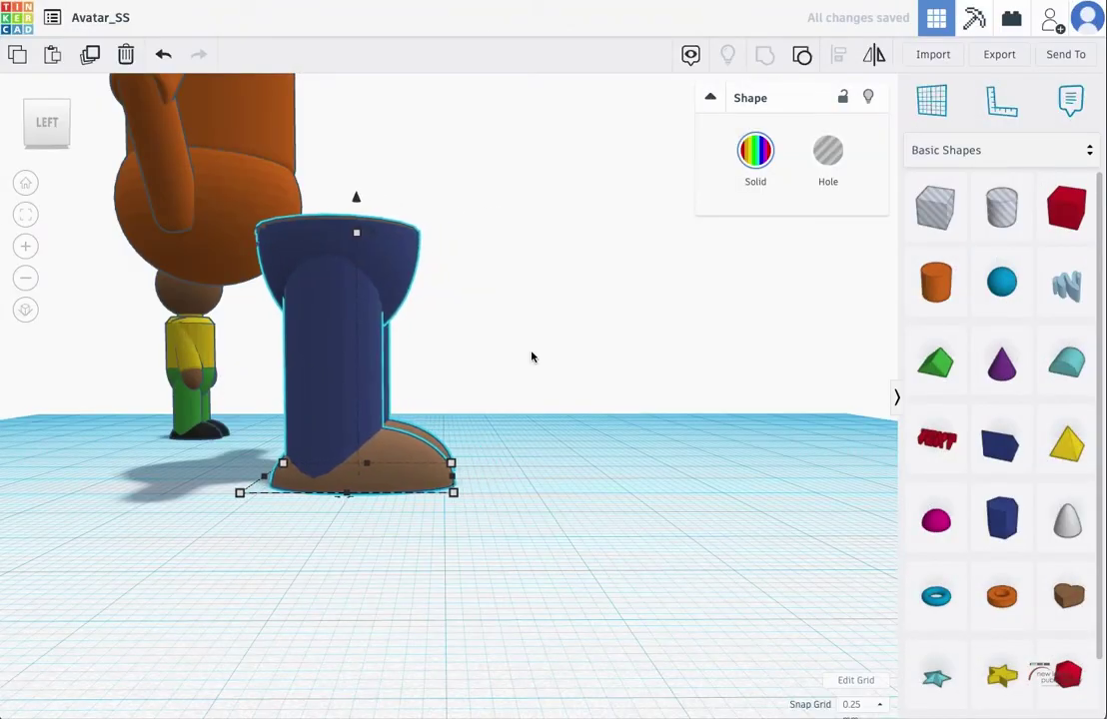
key(Left)
key(Left)
key(Left)
key(Left)
key(Left)
key(Left)
key(Left)
key(Left)
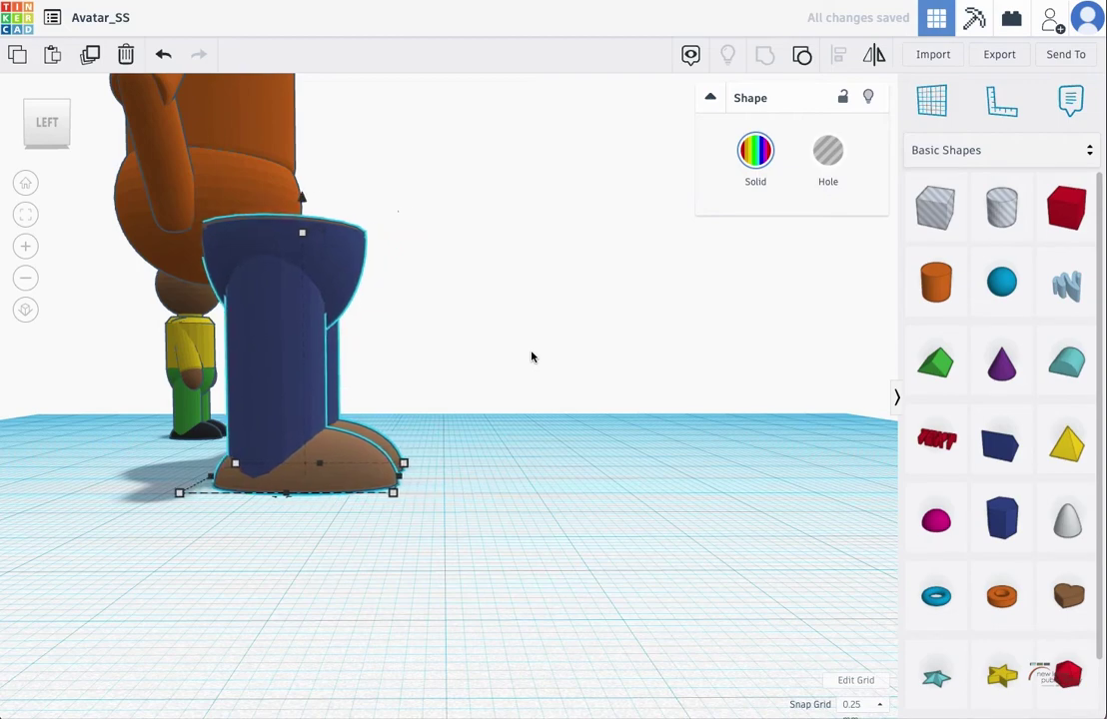
key(Left)
key(Left)
key(Left)
key(Left)
key(Left)
key(Left)
key(Left)
key(Left)
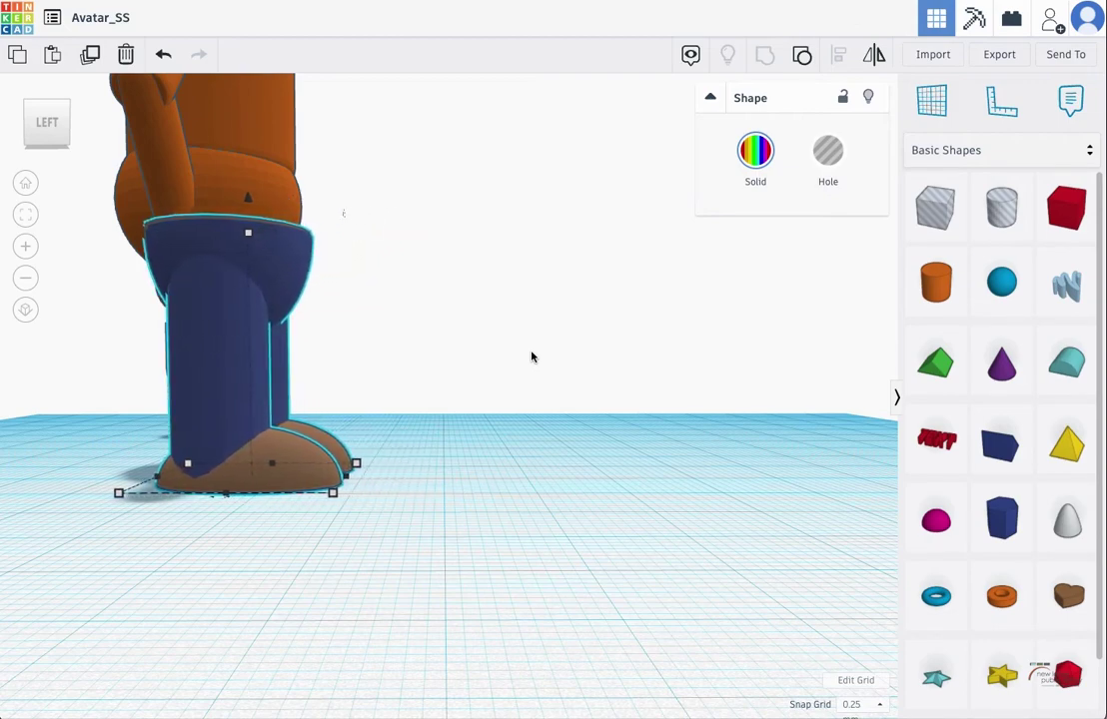
key(Left)
key(Left)
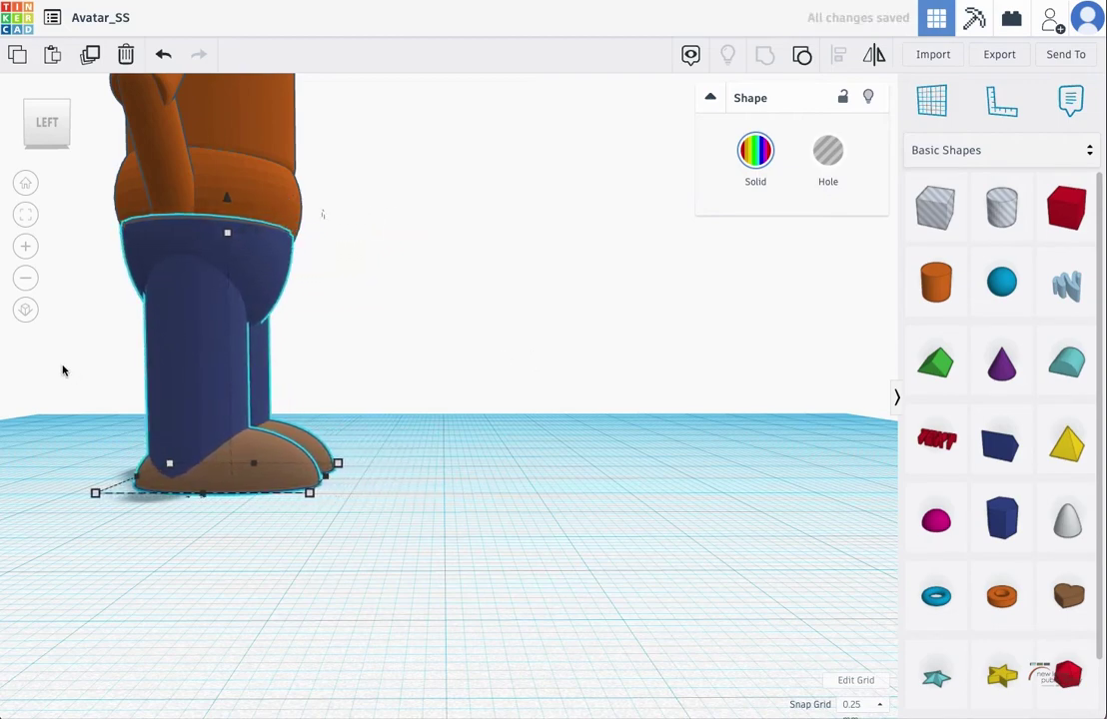
Nudge the legs sideways to centre them beneath the avatar's hips in front view.
right_drag(64, 371, 171, 372)
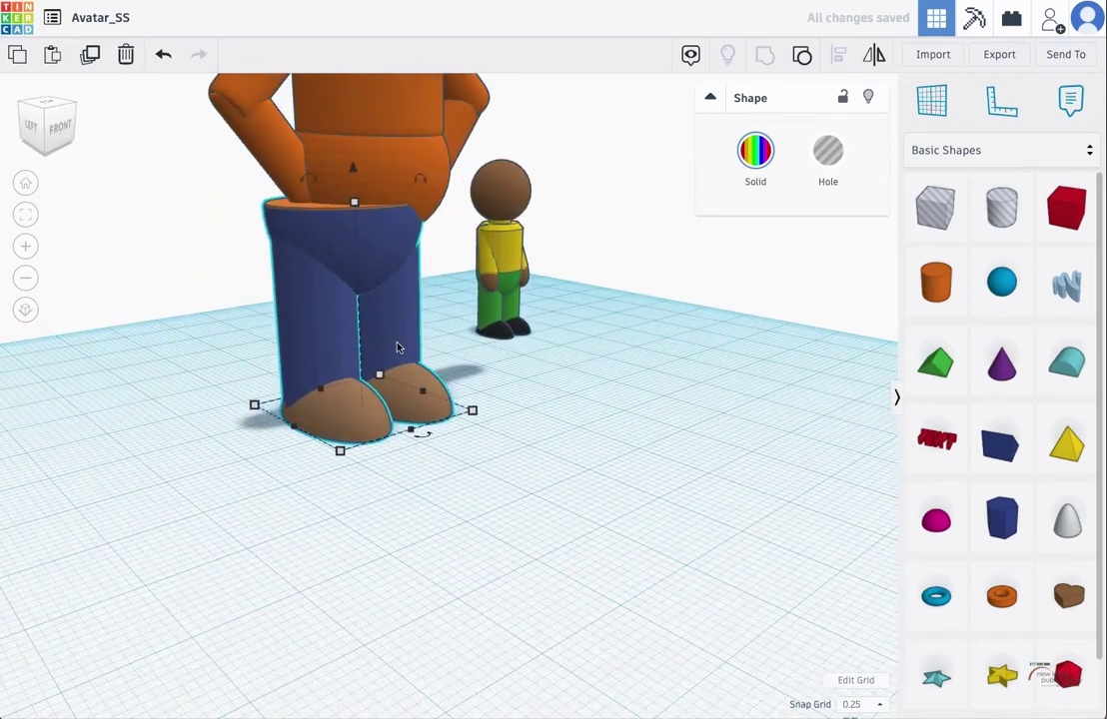
key(Right)
key(Right)
key(Right)
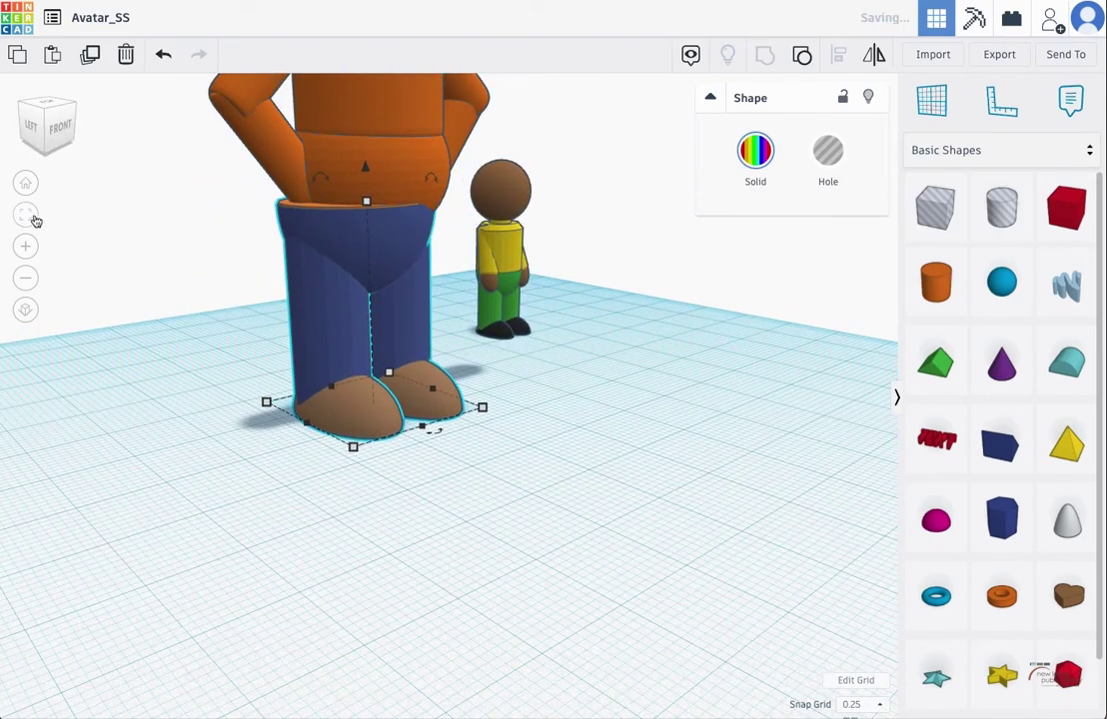
click(28, 219)
right_drag(569, 271, 463, 281)
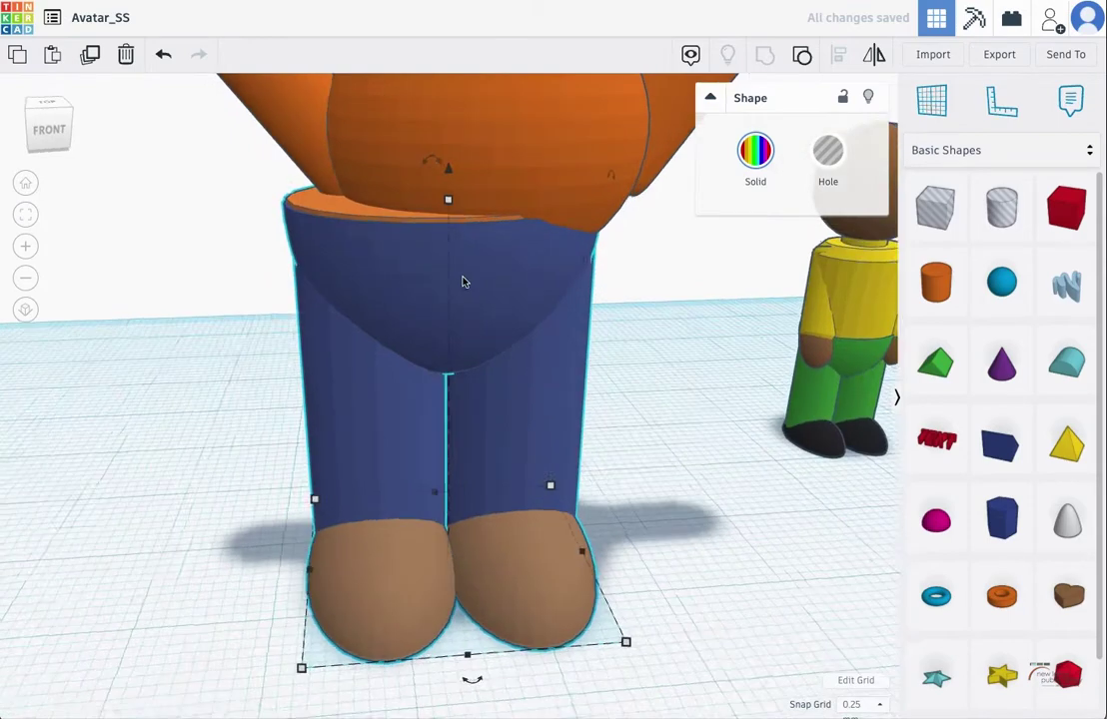
scroll(463, 280, up, 3)
scroll(464, 281, down, 5)
scroll(464, 283, down, 2)
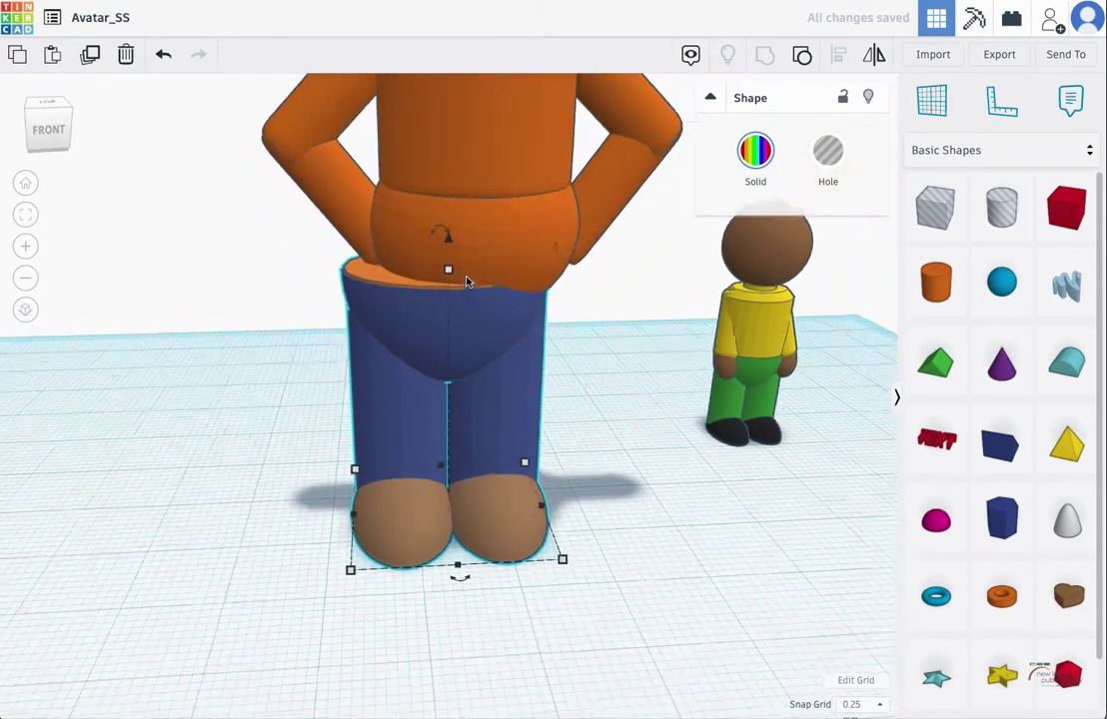
key(Right)
key(Right)
key(Right)
key(Right)
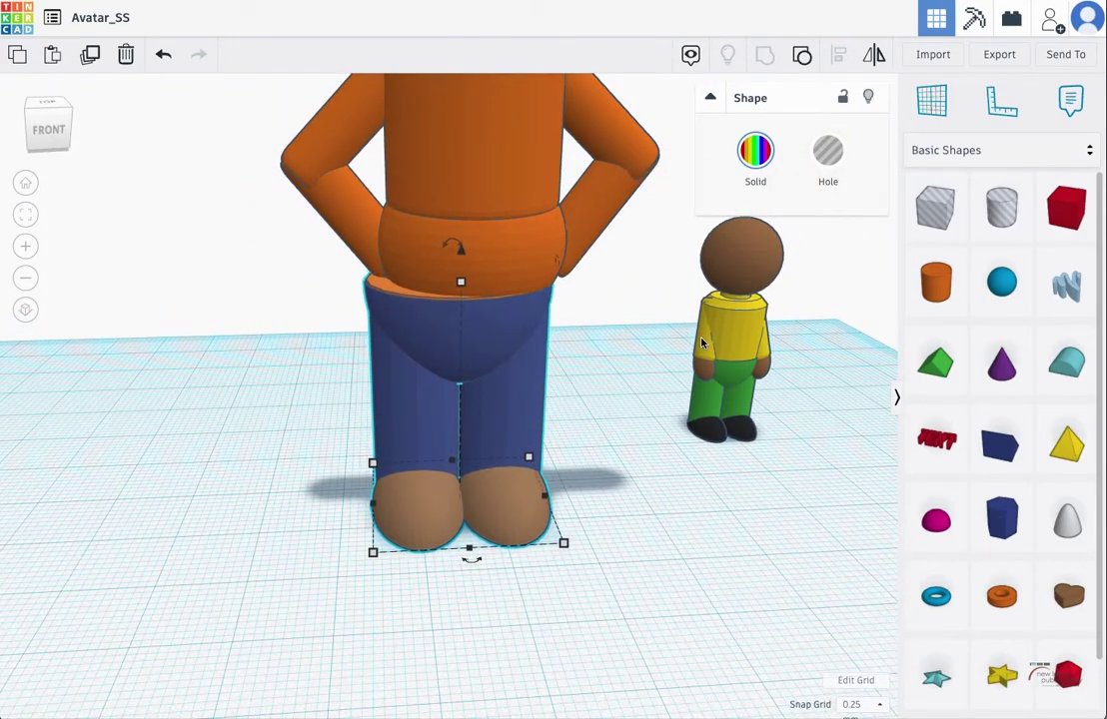
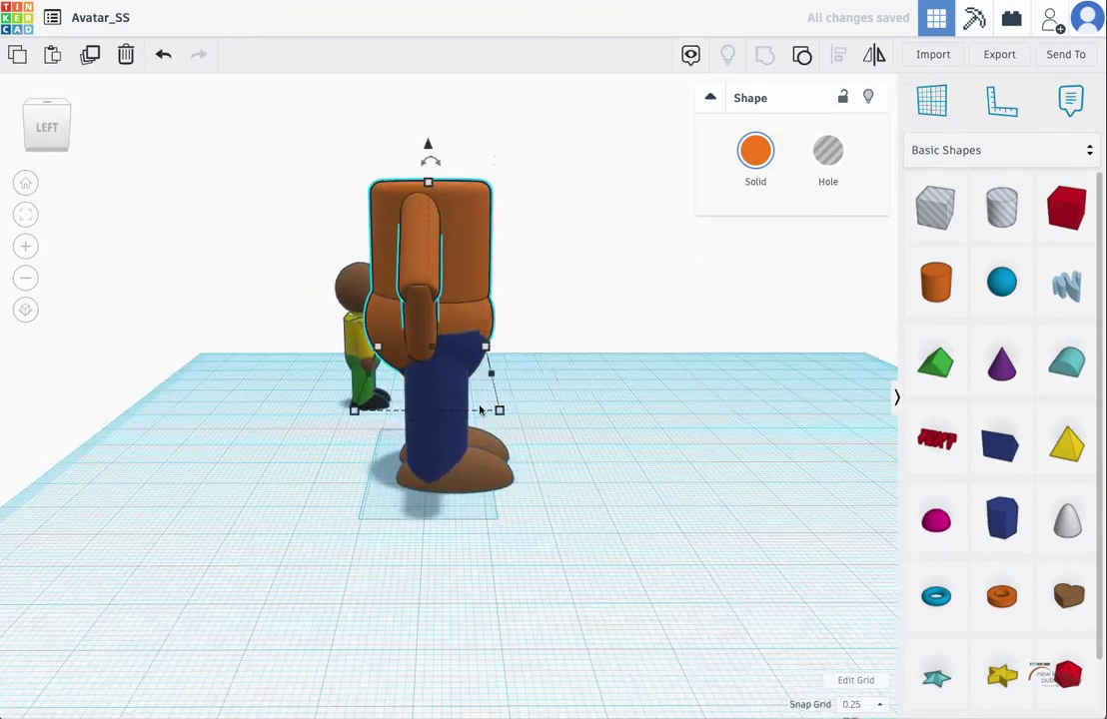
Ungroup the avatar's upper body and select the hip sphere on its own.
click(454, 465)
right_drag(453, 467, 513, 389)
mouse_move(503, 302)
right_down()
mouse_move(403, 278)
mouse_move(502, 309)
right_up()
click(453, 234)
key(ctrl+shift+g)
click(489, 338)
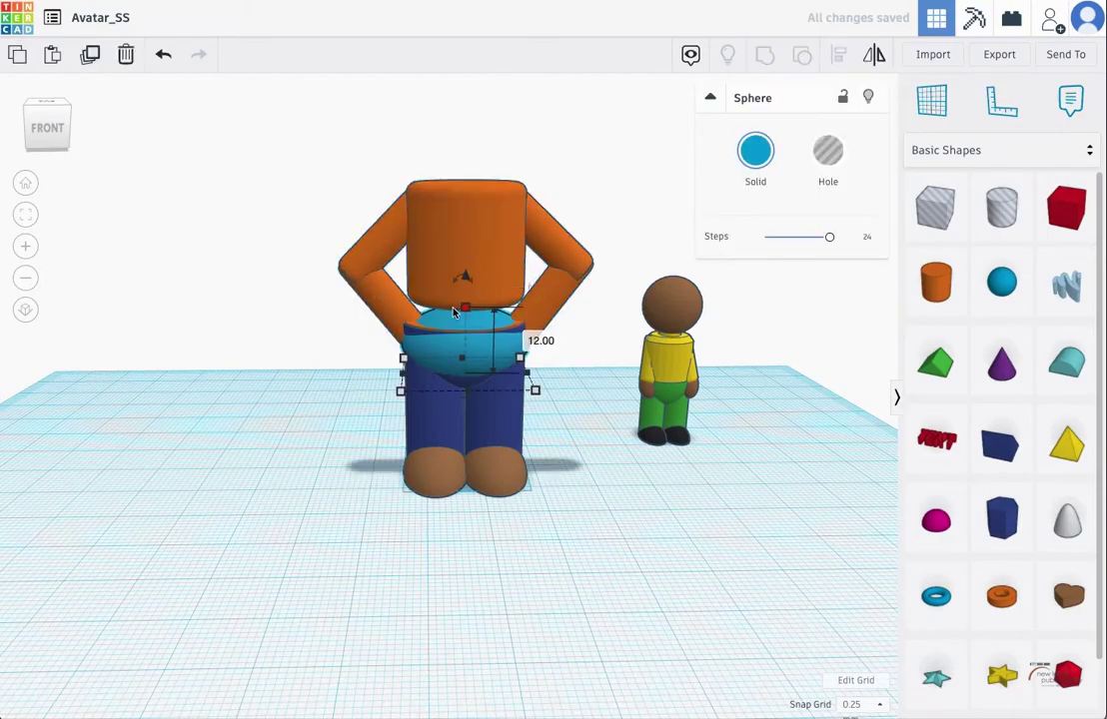
Slightly adjust the hip sphere's front-to-back size to fit between the body and legs.
right_drag(457, 242, 340, 222)
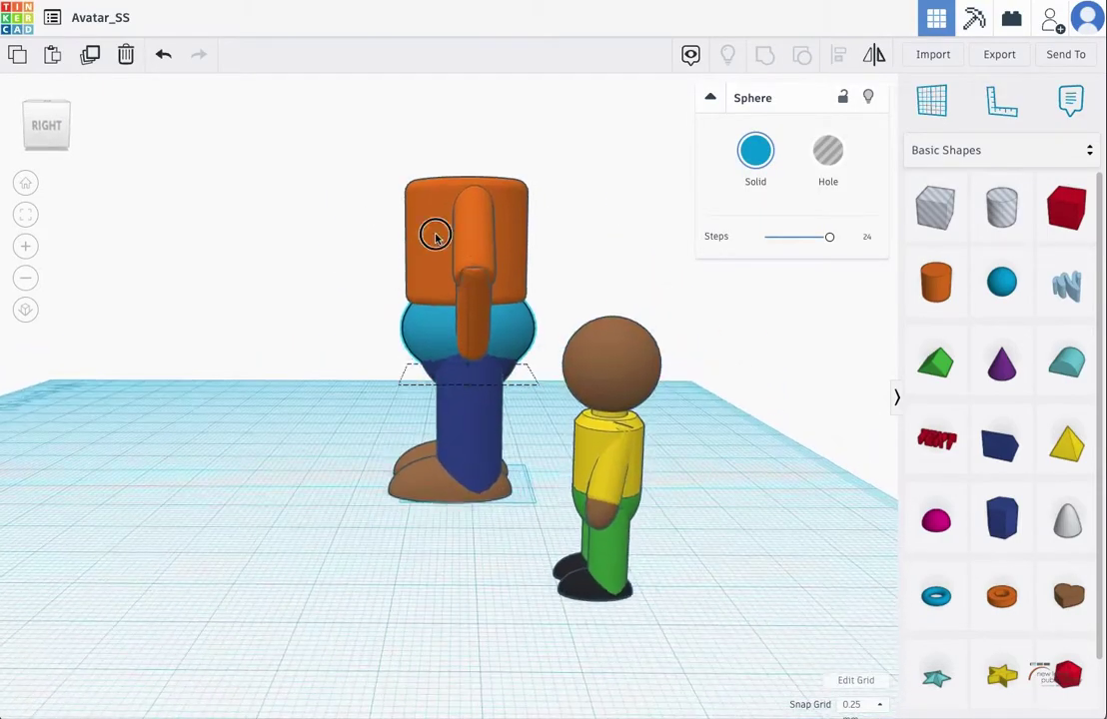
click(434, 232)
right_drag(546, 177, 562, 348)
click(516, 338)
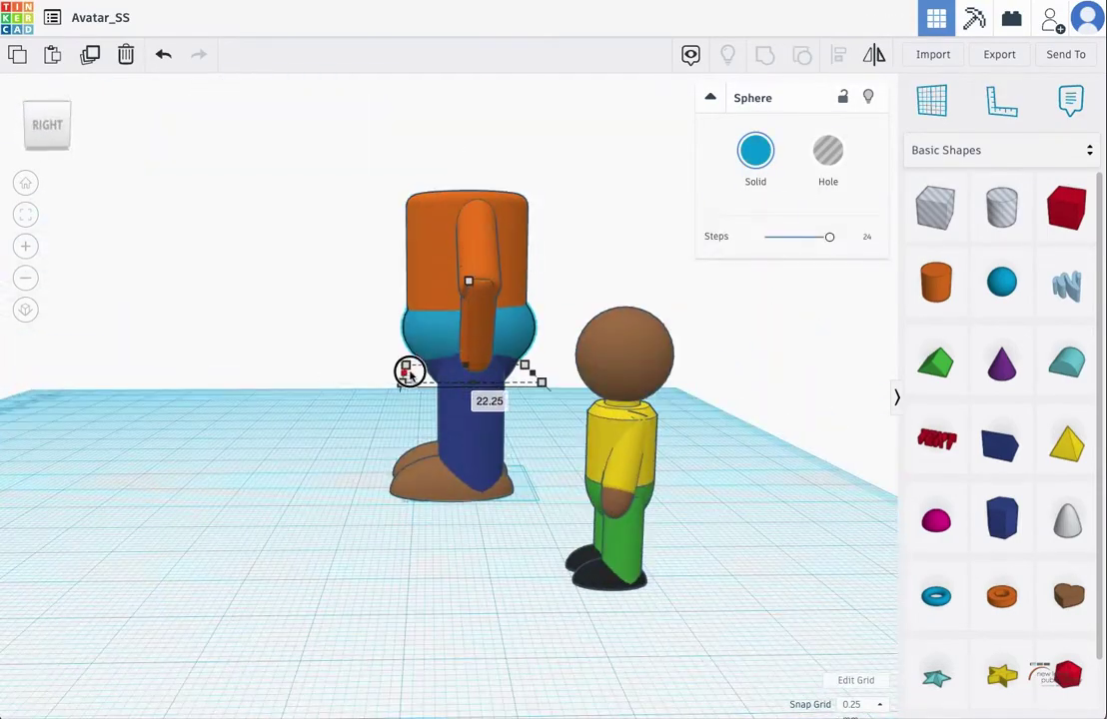
drag(408, 371, 411, 370)
Group the avatar's body, arms, hip sphere and legs together.
right_drag(489, 226, 608, 242)
drag(601, 201, 254, 433)
click(765, 57)
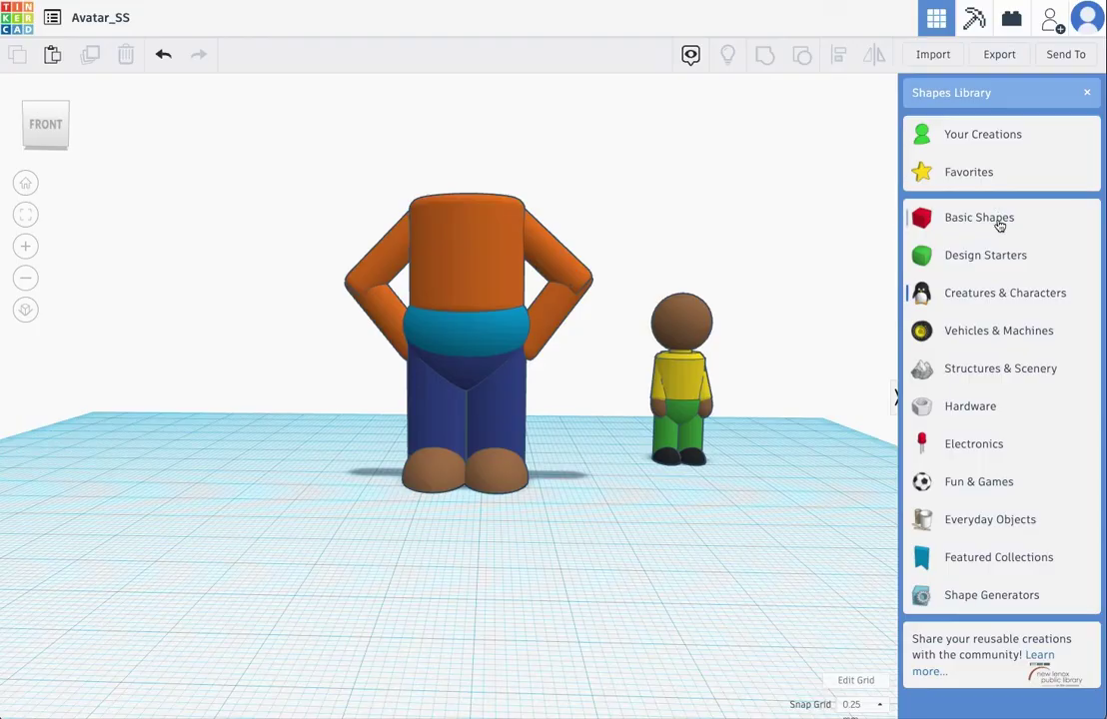
Add a basic tube with 64 sides at the avatar's feet and raise it to the top of the body.
click(931, 223)
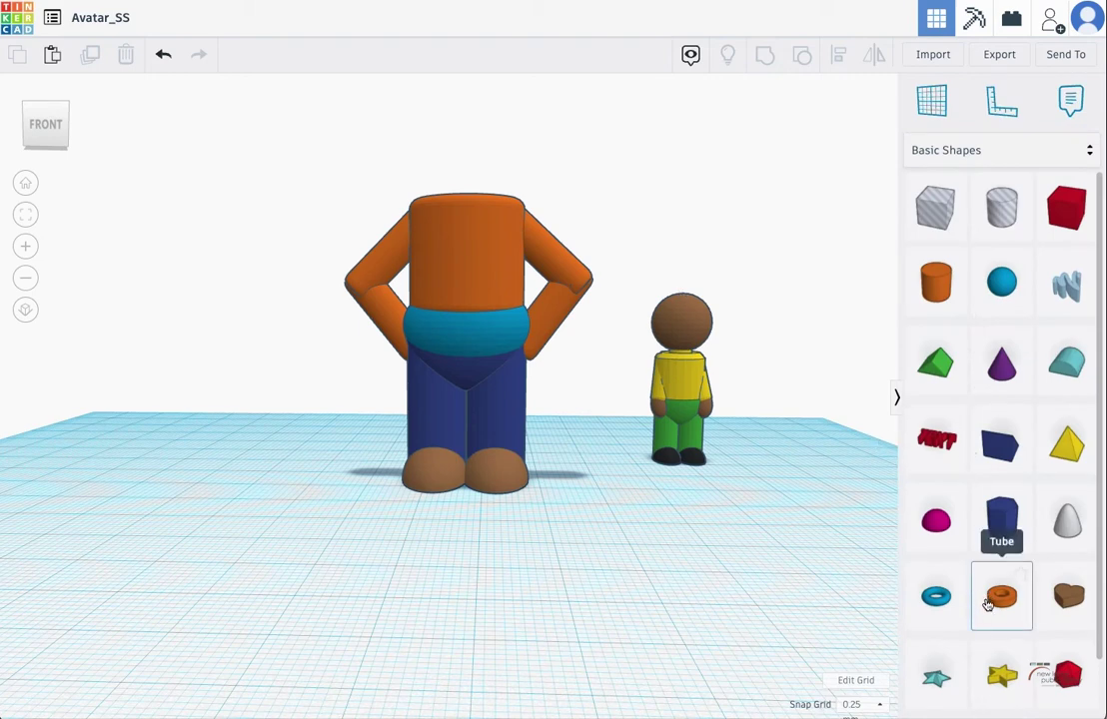
drag(857, 540, 458, 516)
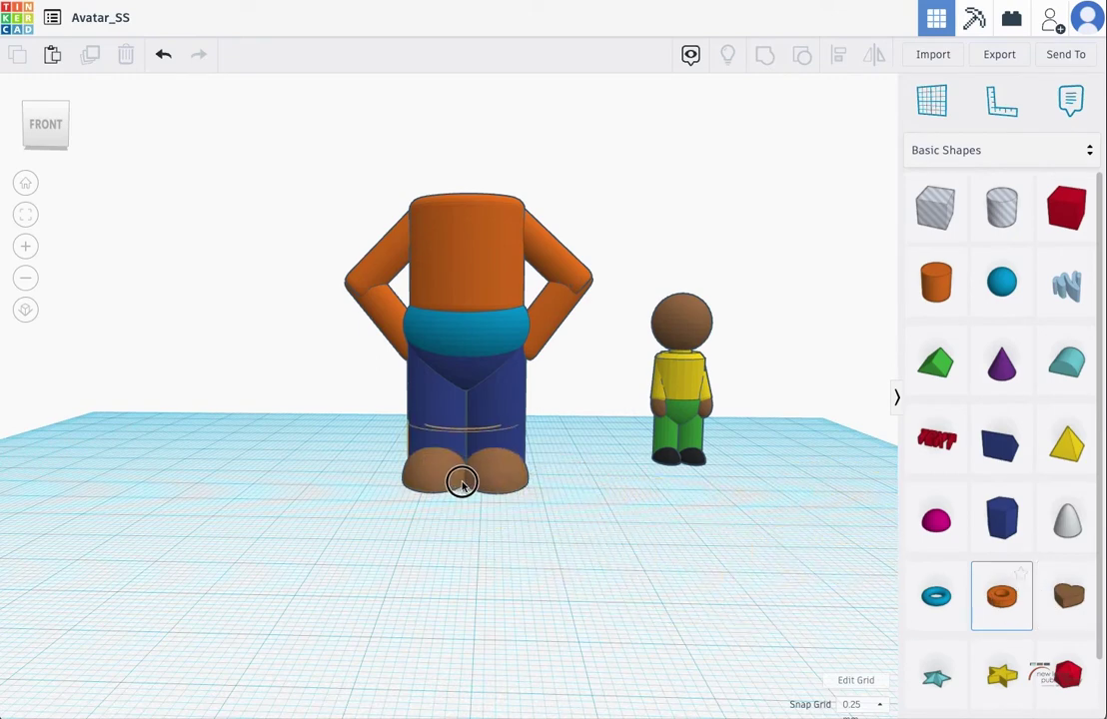
click(464, 494)
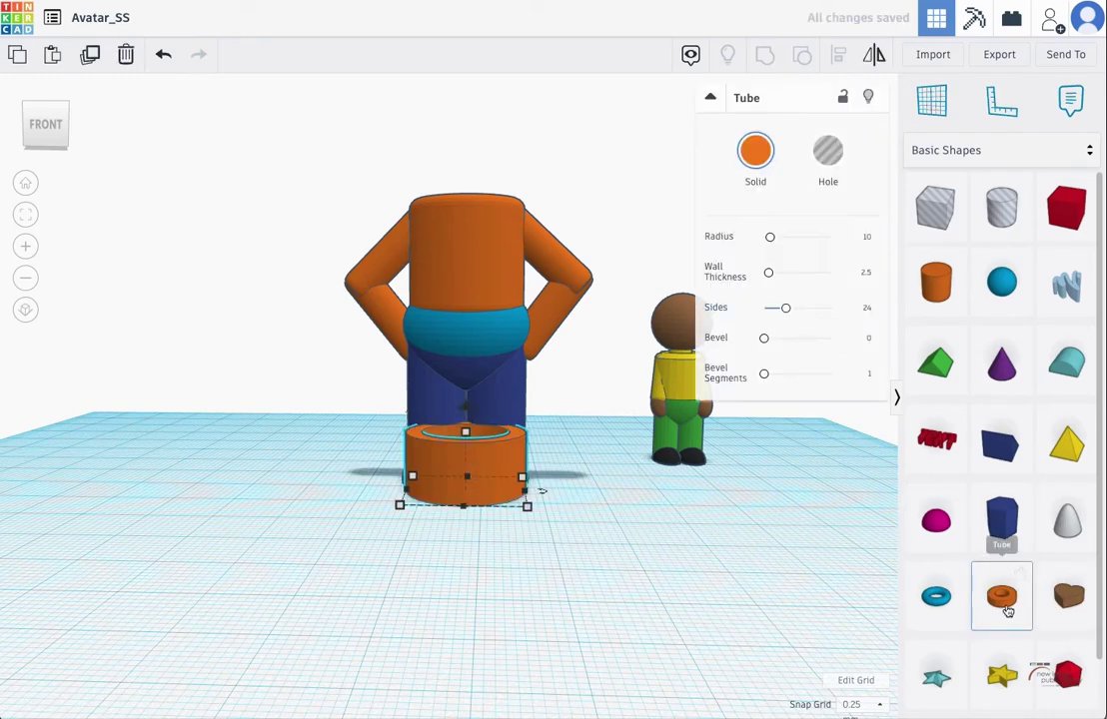
drag(467, 412, 466, 118)
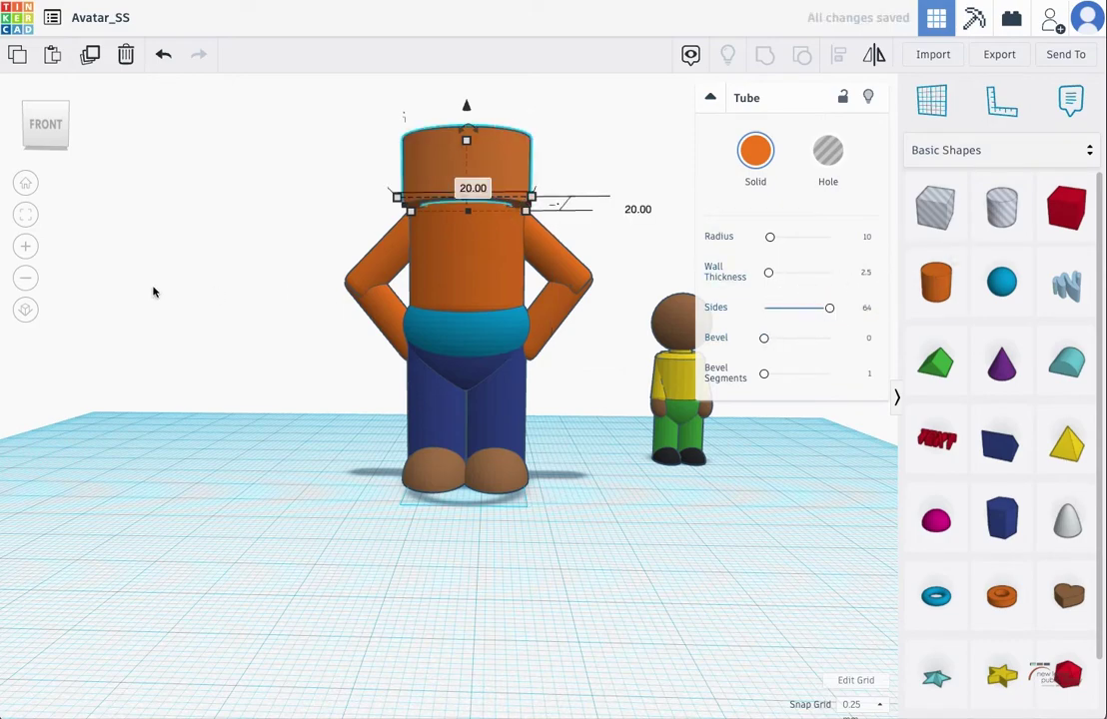
click(26, 215)
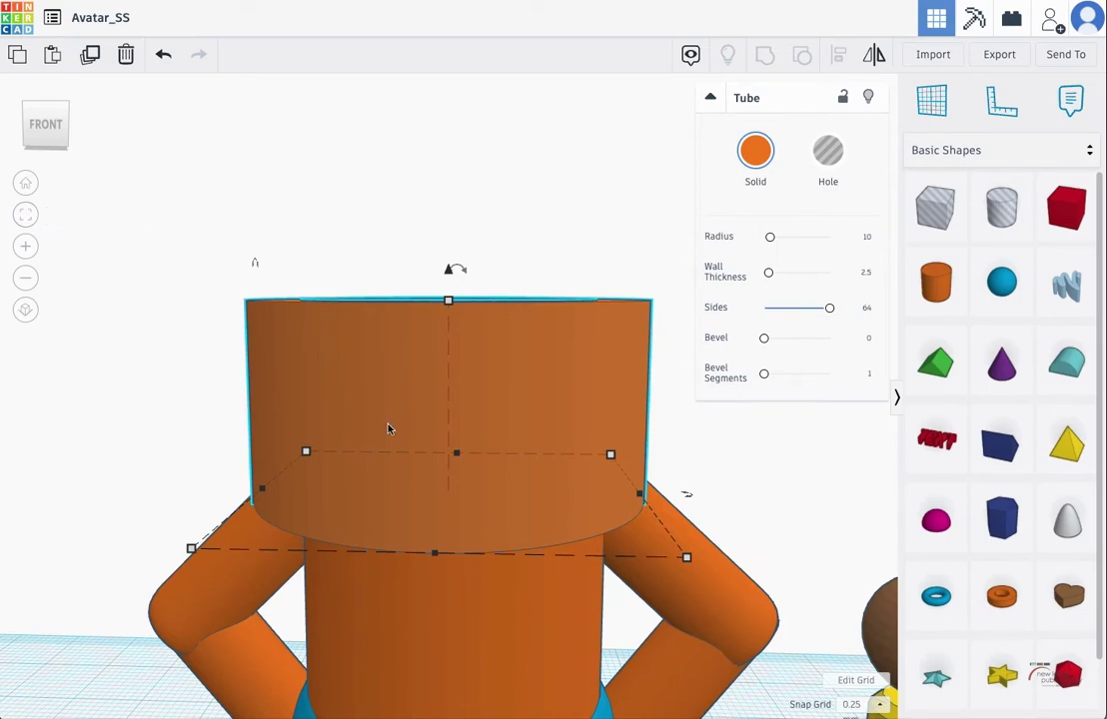
Move the tube sideways until it is centred over the top of the avatar's body.
right_drag(537, 401, 591, 431)
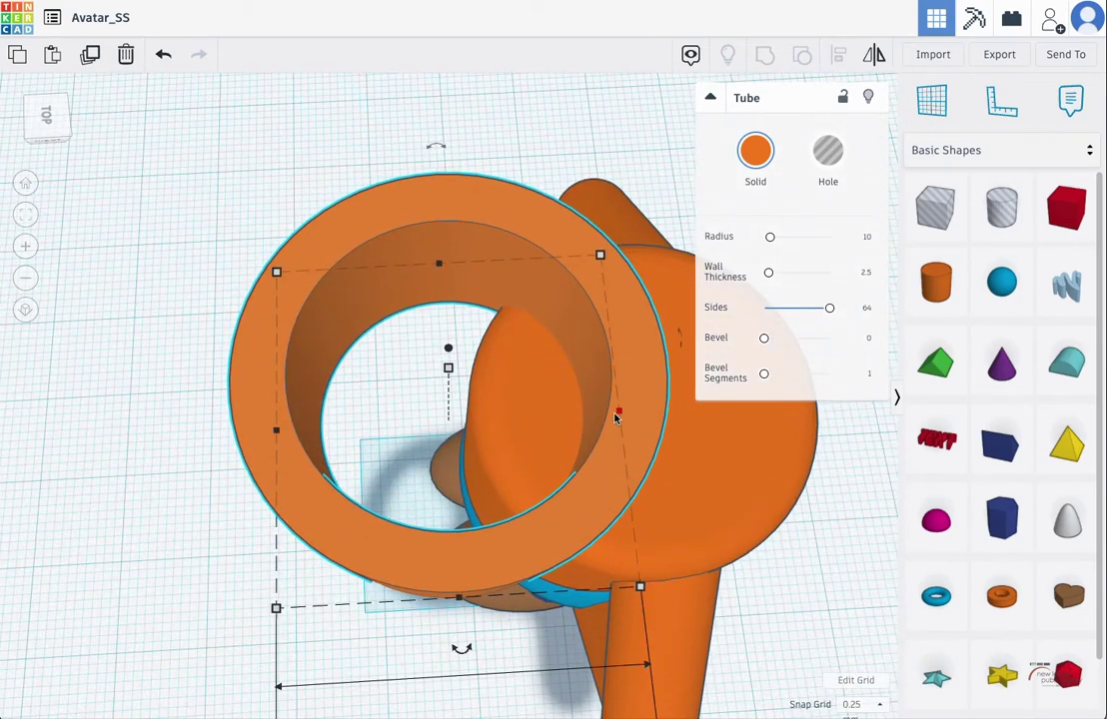
key(Right)
key(Right)
key(Right)
key(Right)
key(Right)
key(Right)
key(Right)
key(Right)
key(Right)
key(Right)
key(Right)
key(Right)
key(Right)
key(Right)
key(Right)
key(Right)
key(Right)
key(Right)
key(Right)
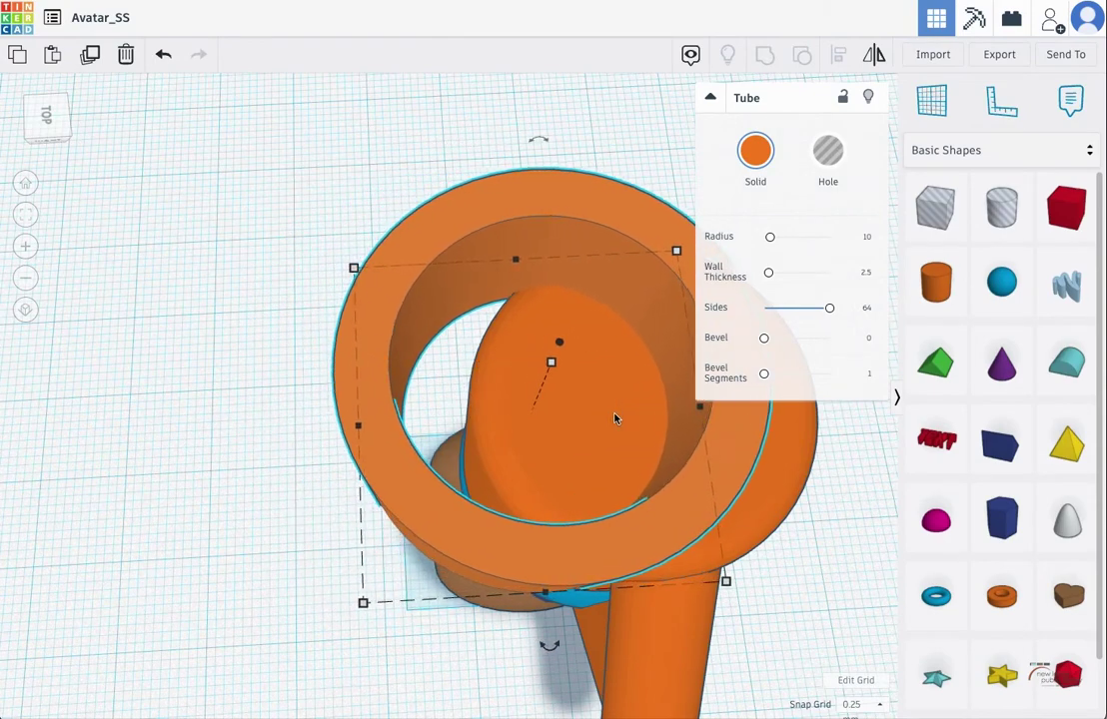
key(Right)
key(Right)
key(Right)
key(Right)
key(Right)
key(Right)
key(Right)
key(Right)
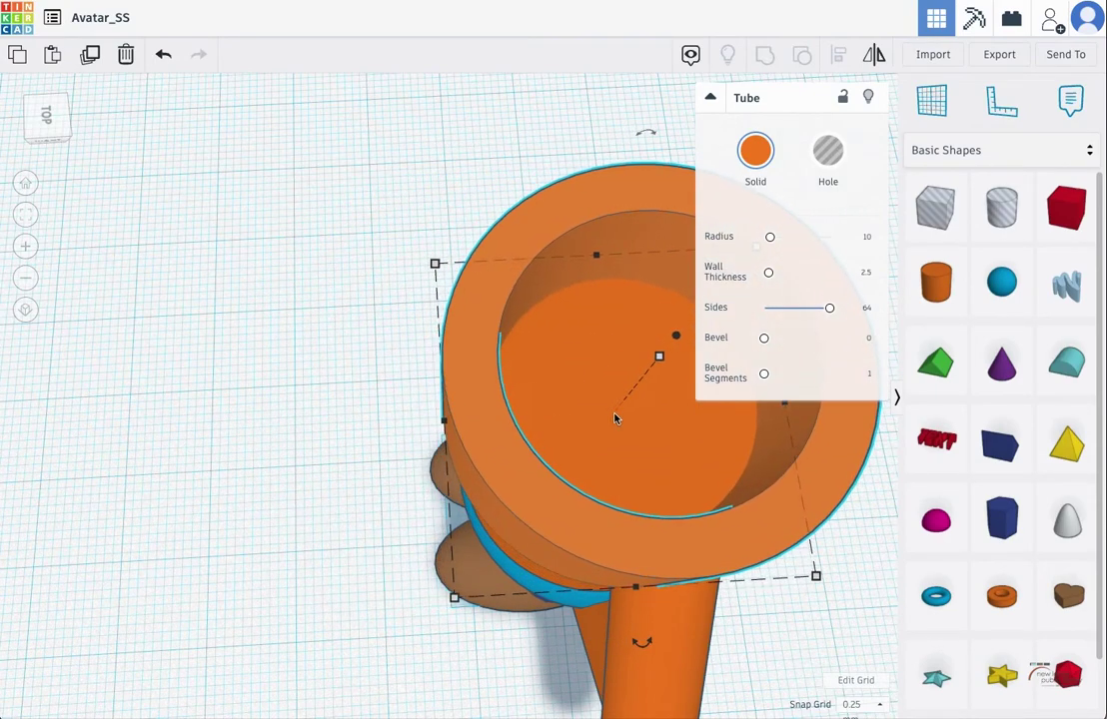
Shrink the tube into a neck with a radius of 4.12 and reduce its height to about 4.75 mm.
right_drag(594, 413, 727, 237)
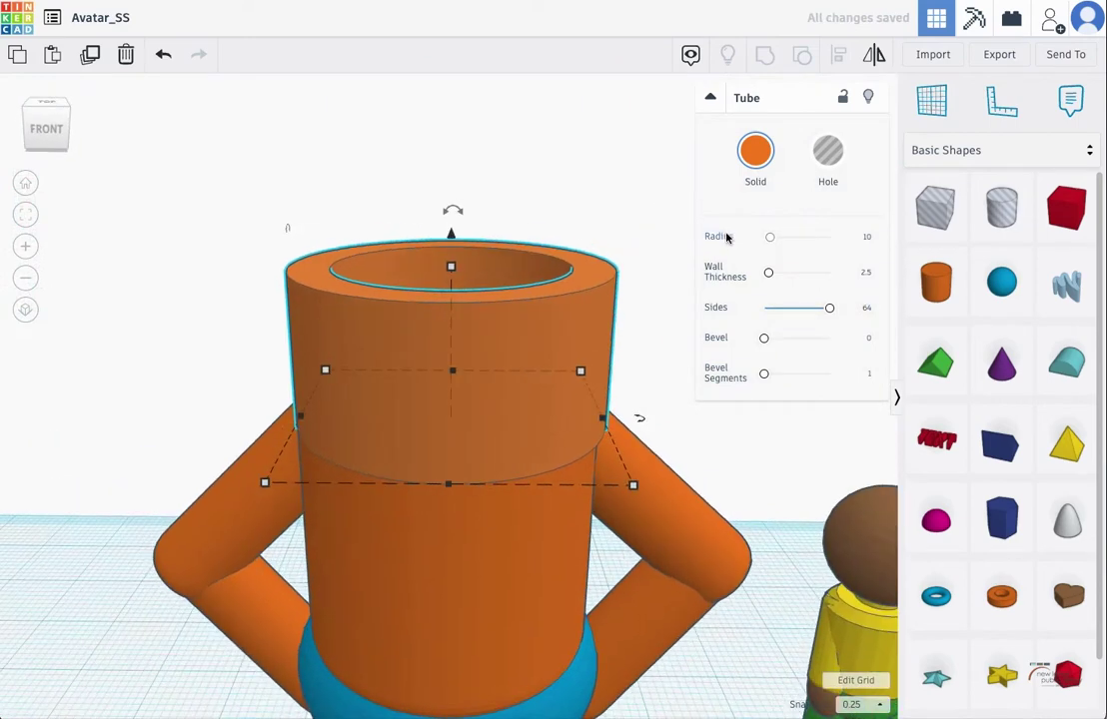
drag(771, 240, 766, 238)
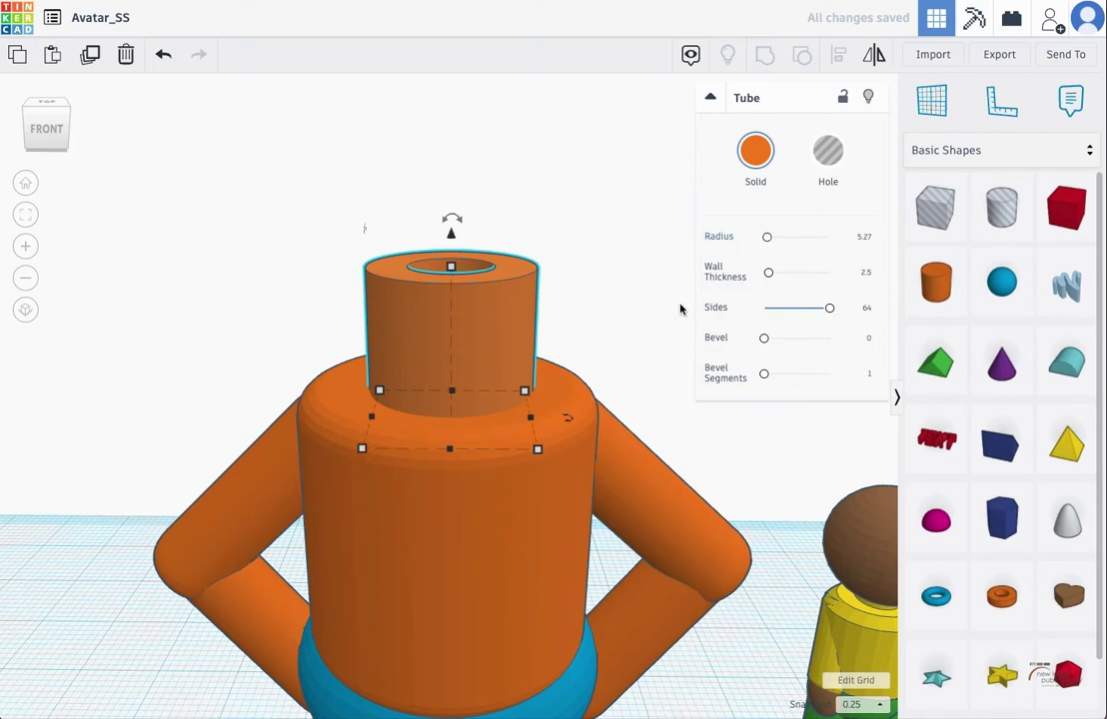
mouse_move(768, 238)
mouse_down()
mouse_move(786, 237)
mouse_move(765, 238)
mouse_up()
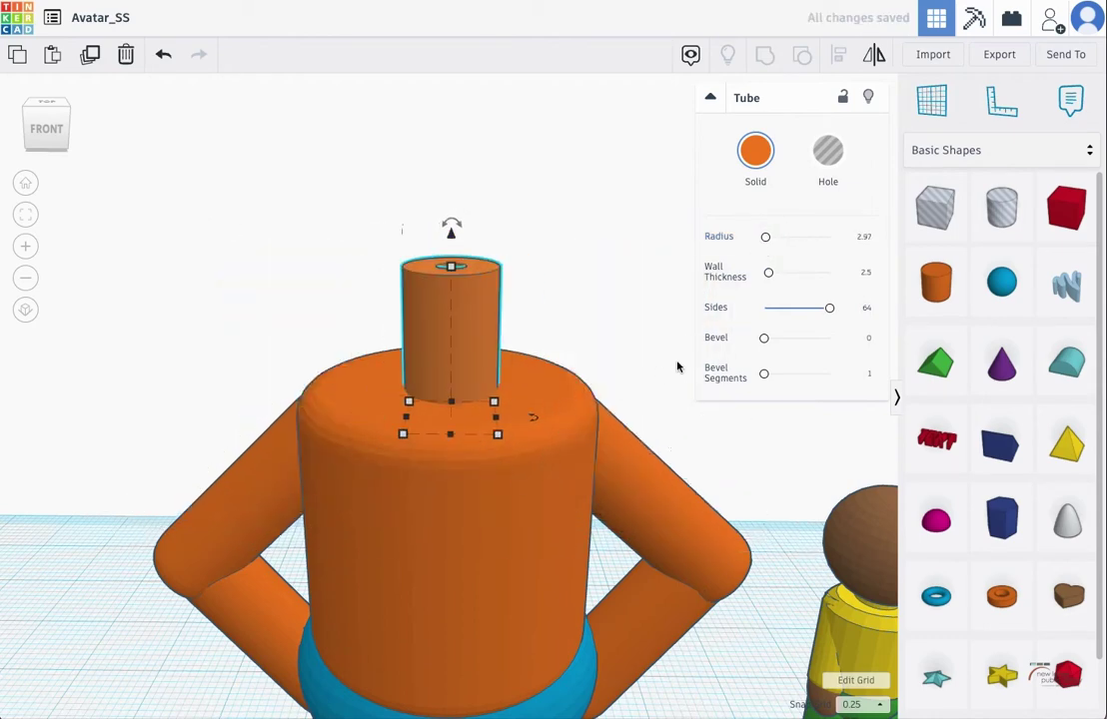
drag(767, 236, 765, 236)
drag(450, 270, 441, 348)
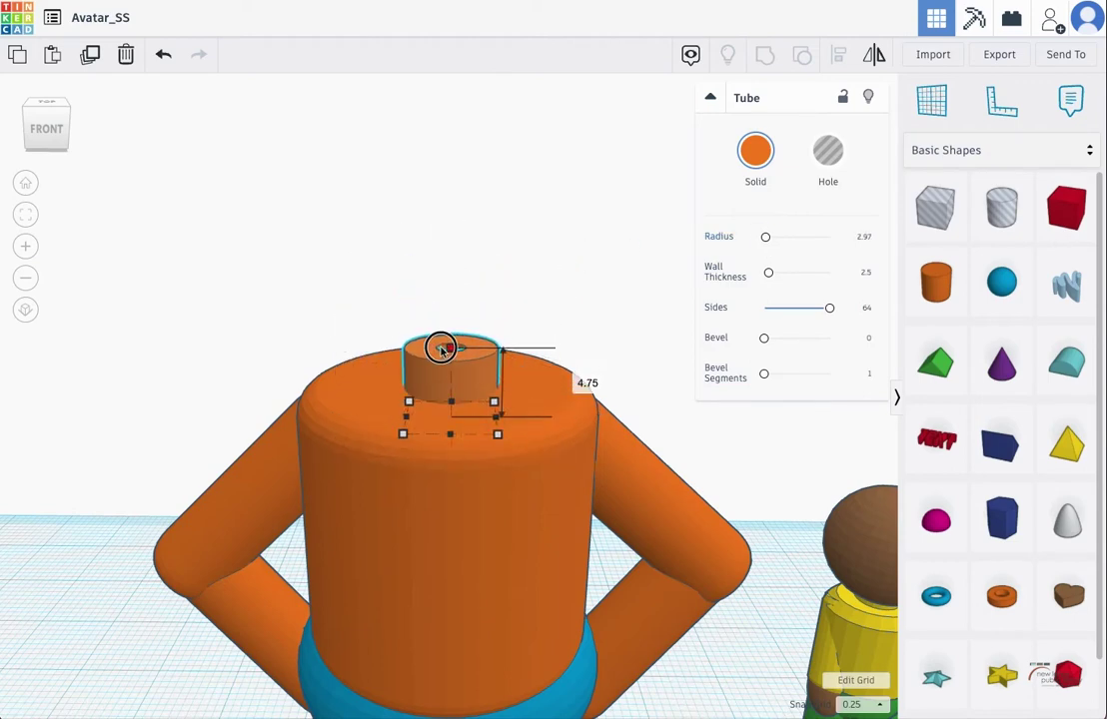
Add a sphere with 24 steps at the avatar's feet and raise it 50.50 mm onto the neck as the head.
right_drag(487, 378, 483, 419)
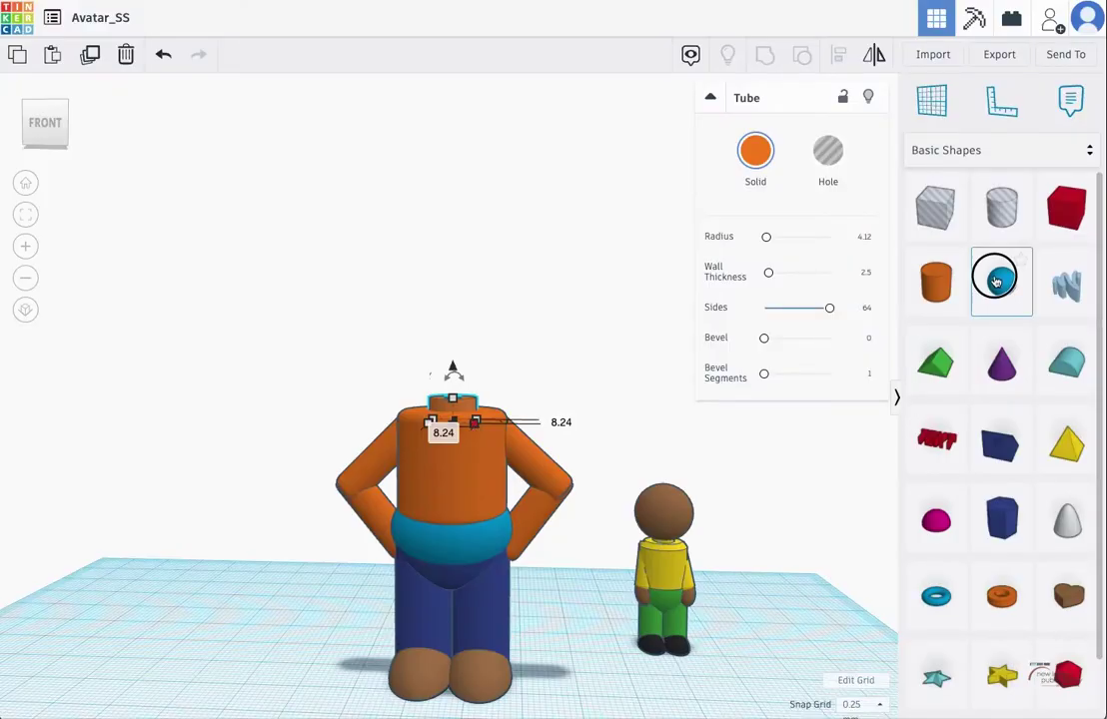
key(Escape)
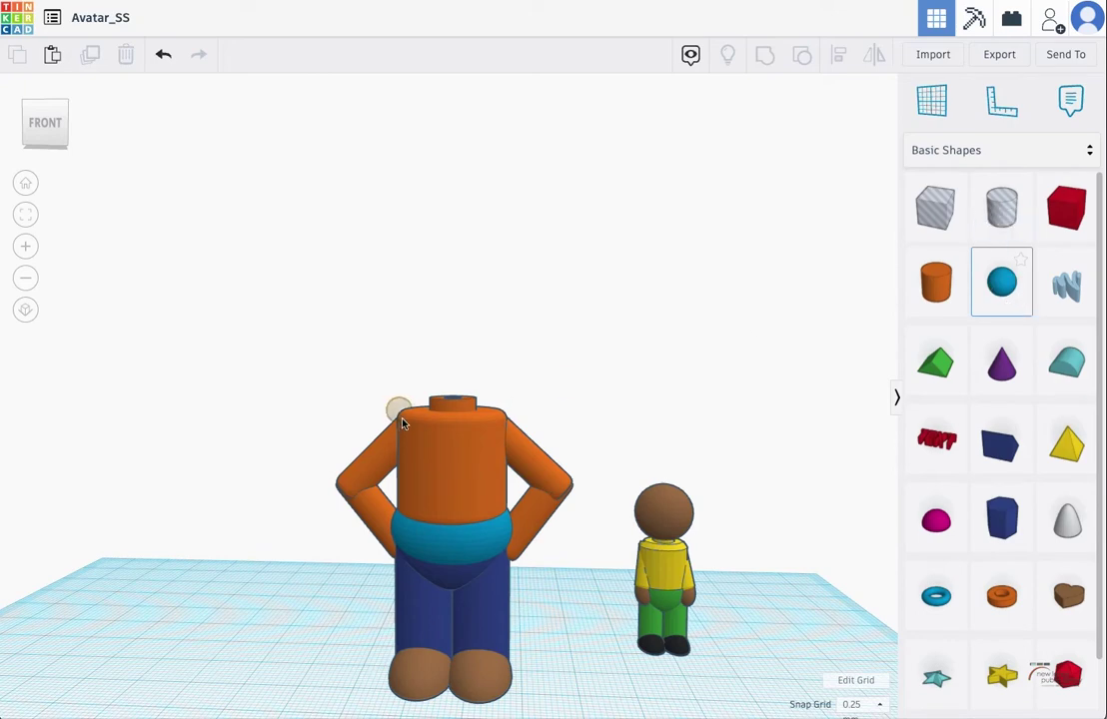
drag(626, 509, 436, 711)
drag(450, 689, 450, 689)
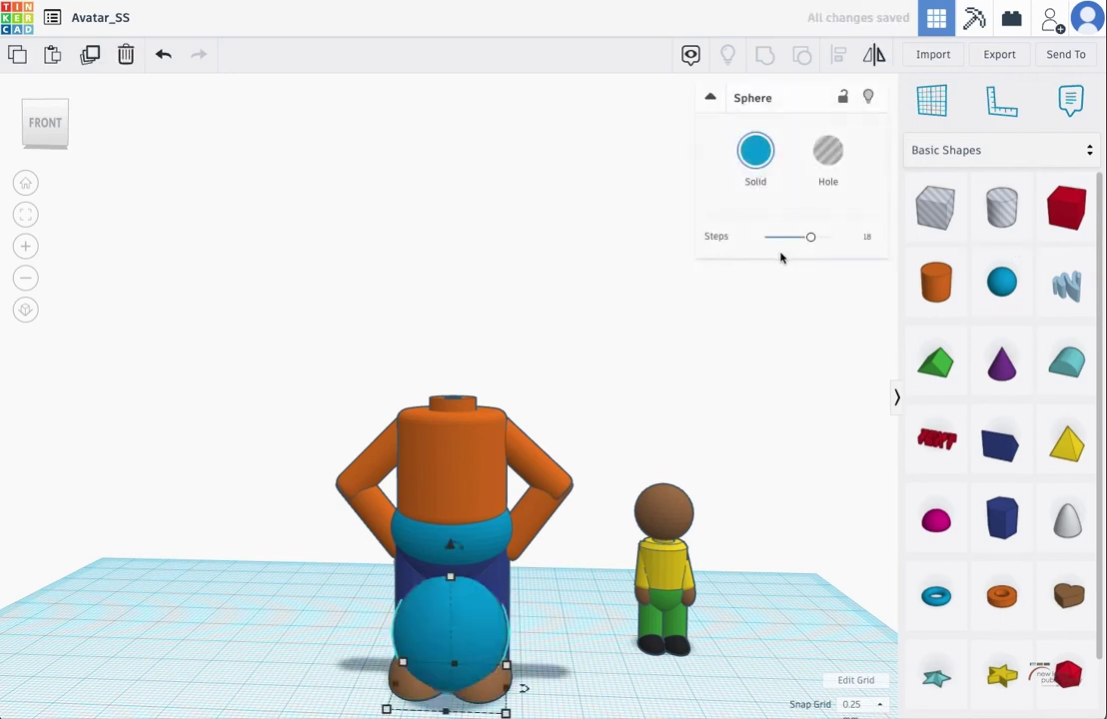
drag(450, 545, 450, 258)
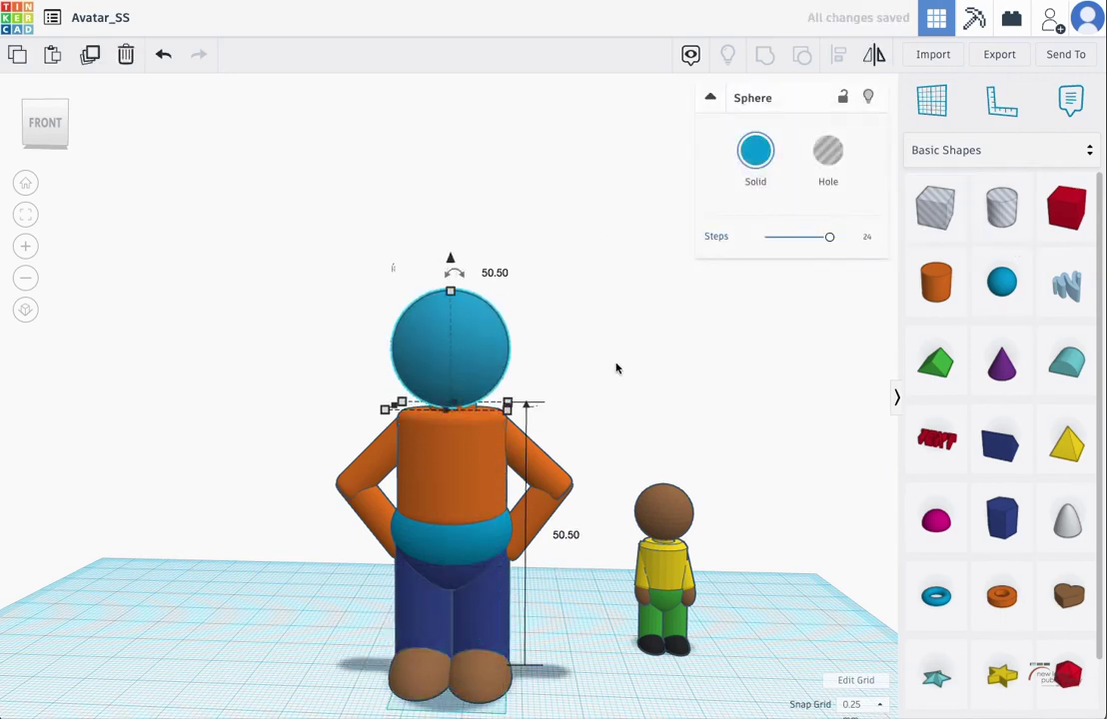
Centre the head sphere and the neck tube front to back over the avatar's body.
right_drag(617, 367, 485, 507)
key(Right)
key(Right)
key(Right)
key(Right)
key(Right)
key(Right)
key(Right)
key(Right)
key(Right)
key(Right)
key(Right)
key(Right)
key(Right)
key(Right)
key(Right)
key(Right)
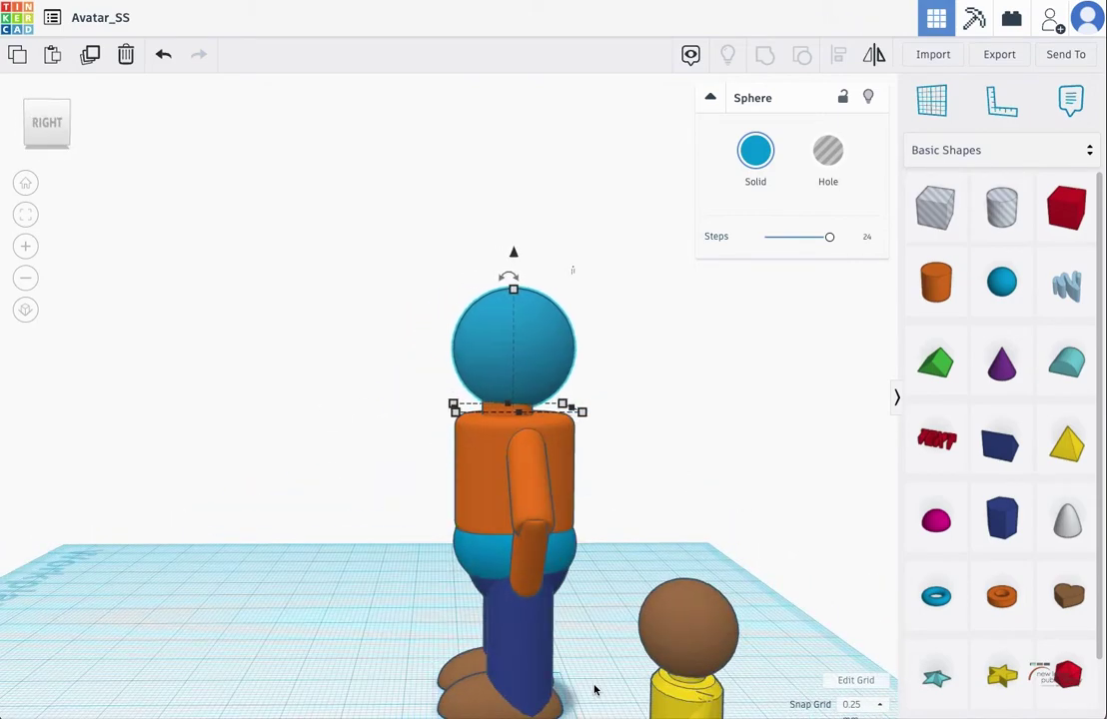
click(503, 415)
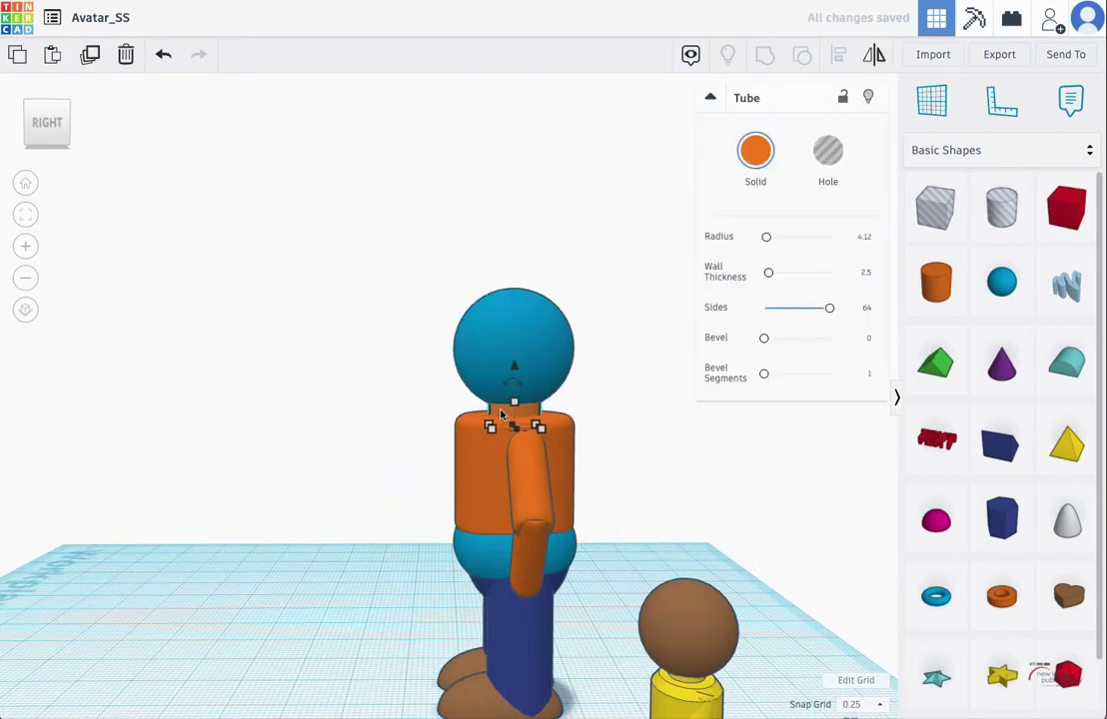
right_drag(502, 415, 612, 314)
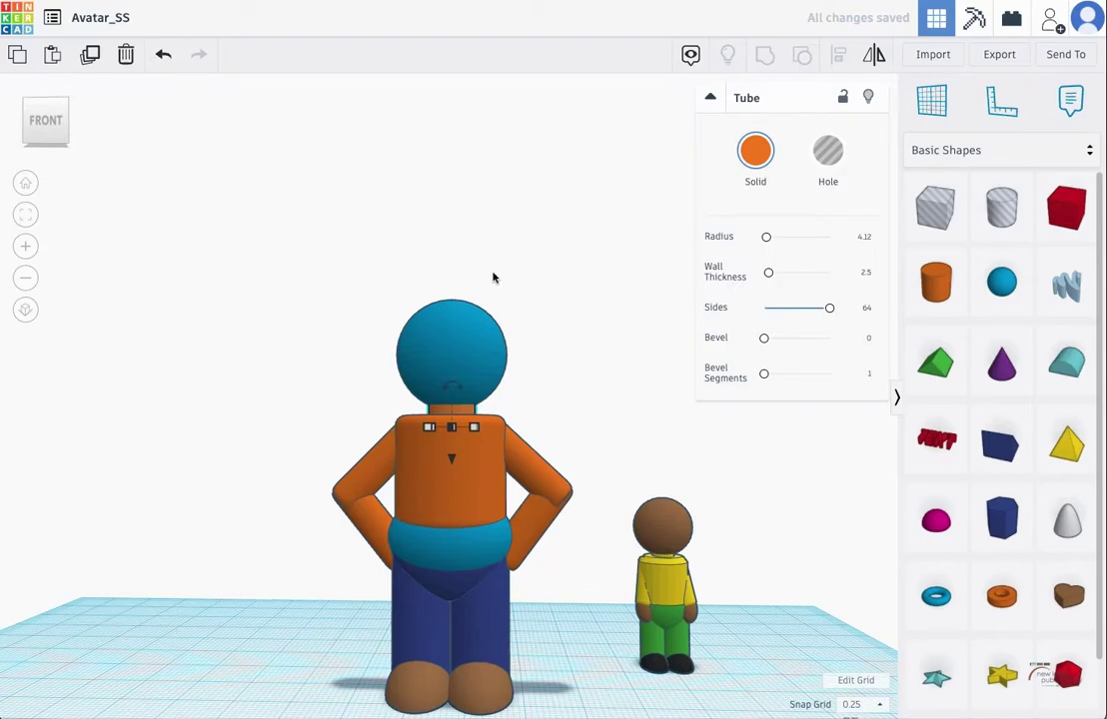
right_drag(493, 278, 432, 443)
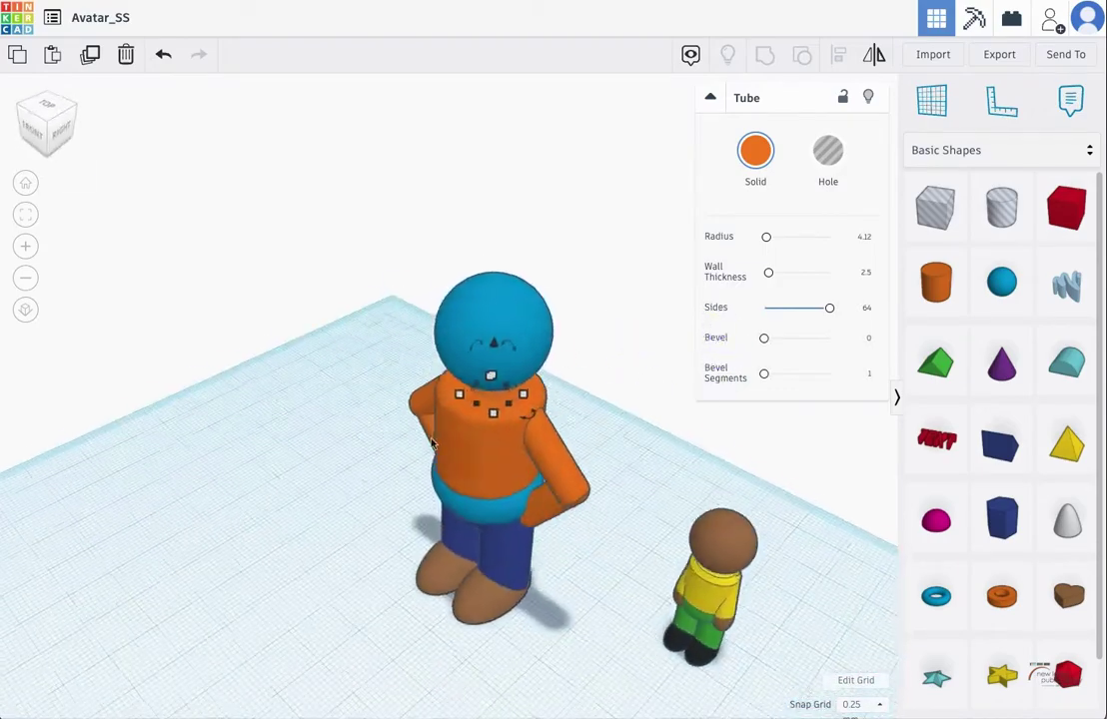
drag(458, 393, 533, 308)
key(ctrl+z)
click(647, 472)
right_drag(648, 471, 746, 365)
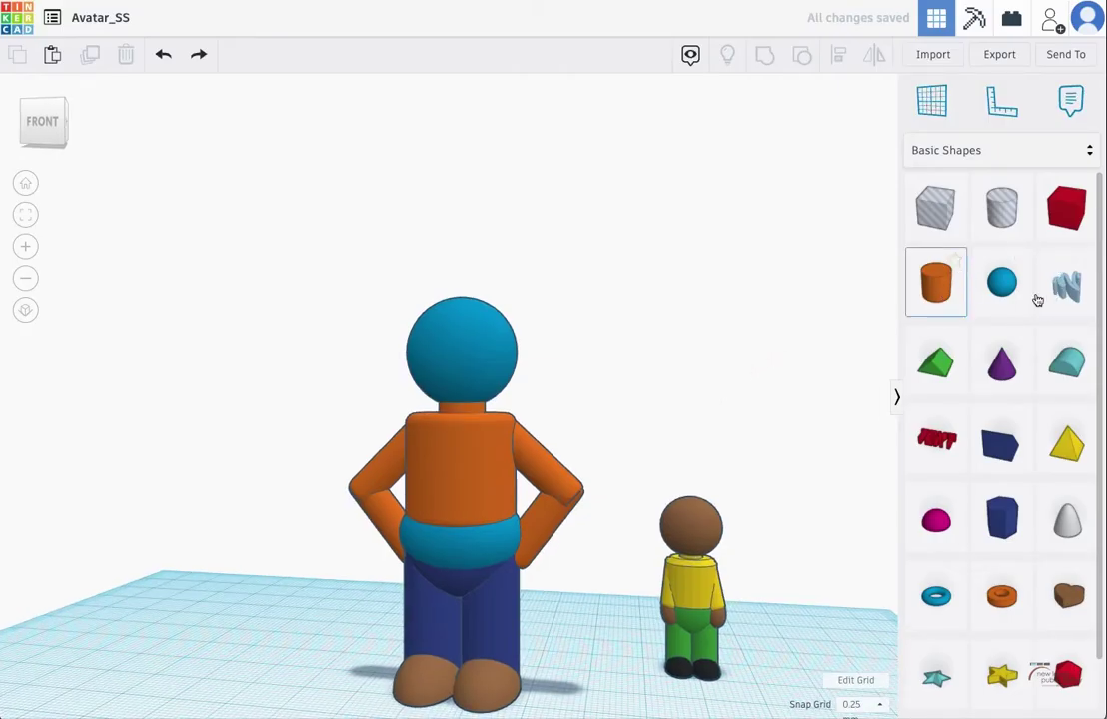
Try out the Scribble shape with a filled freehand drawing, clear the drawing and leave the sketch.
mouse_move(1071, 293)
mouse_down()
mouse_move(386, 321)
mouse_move(316, 691)
mouse_move(171, 657)
mouse_up()
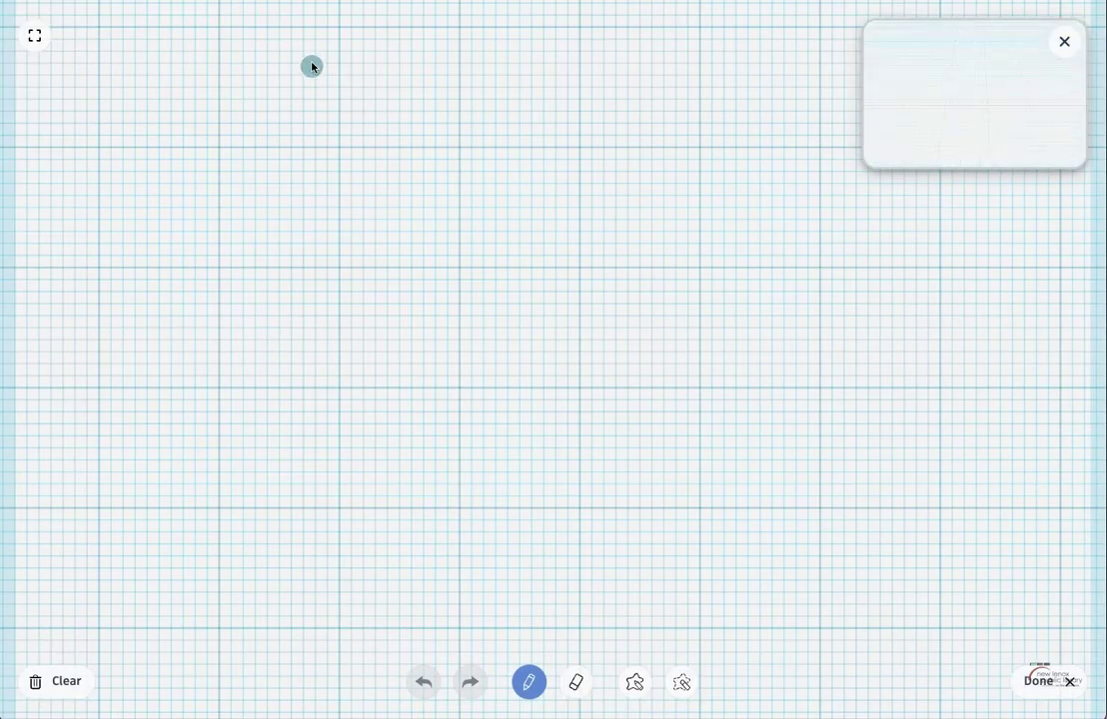
mouse_move(311, 60)
mouse_down()
mouse_move(377, 138)
mouse_move(495, 386)
mouse_move(488, 111)
mouse_move(452, 178)
mouse_up()
mouse_move(571, 594)
mouse_down()
mouse_move(418, 312)
mouse_move(384, 163)
mouse_up()
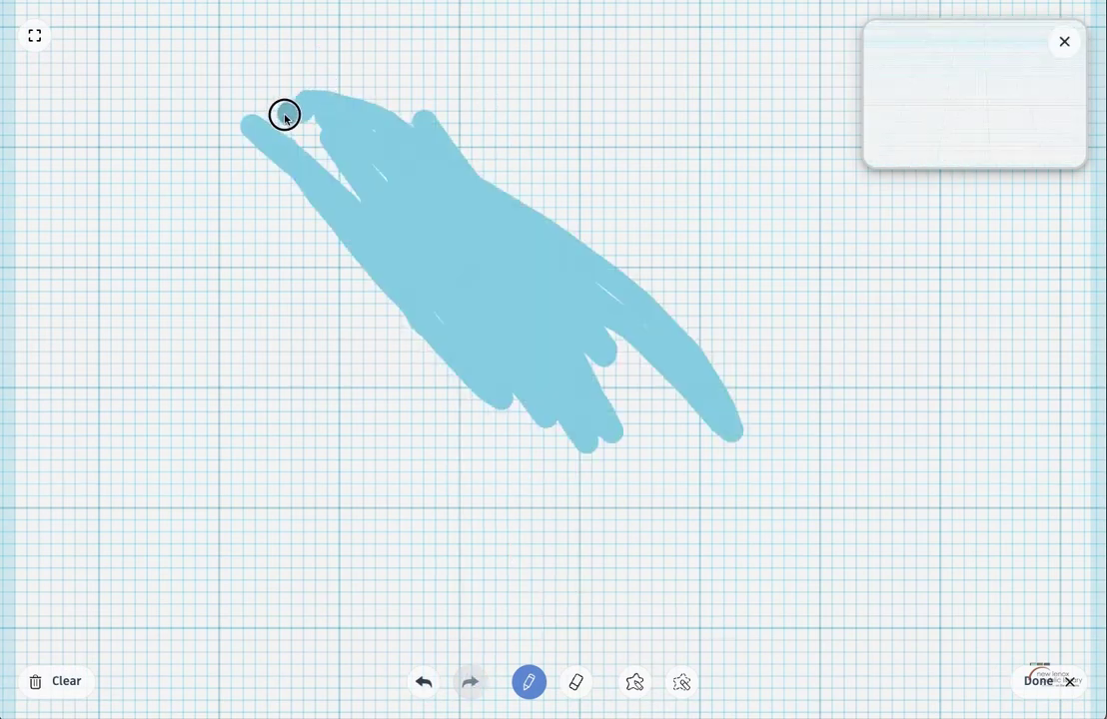
mouse_move(485, 128)
mouse_down()
mouse_move(772, 607)
mouse_move(711, 407)
mouse_move(683, 476)
mouse_move(388, 25)
mouse_move(230, 126)
mouse_up()
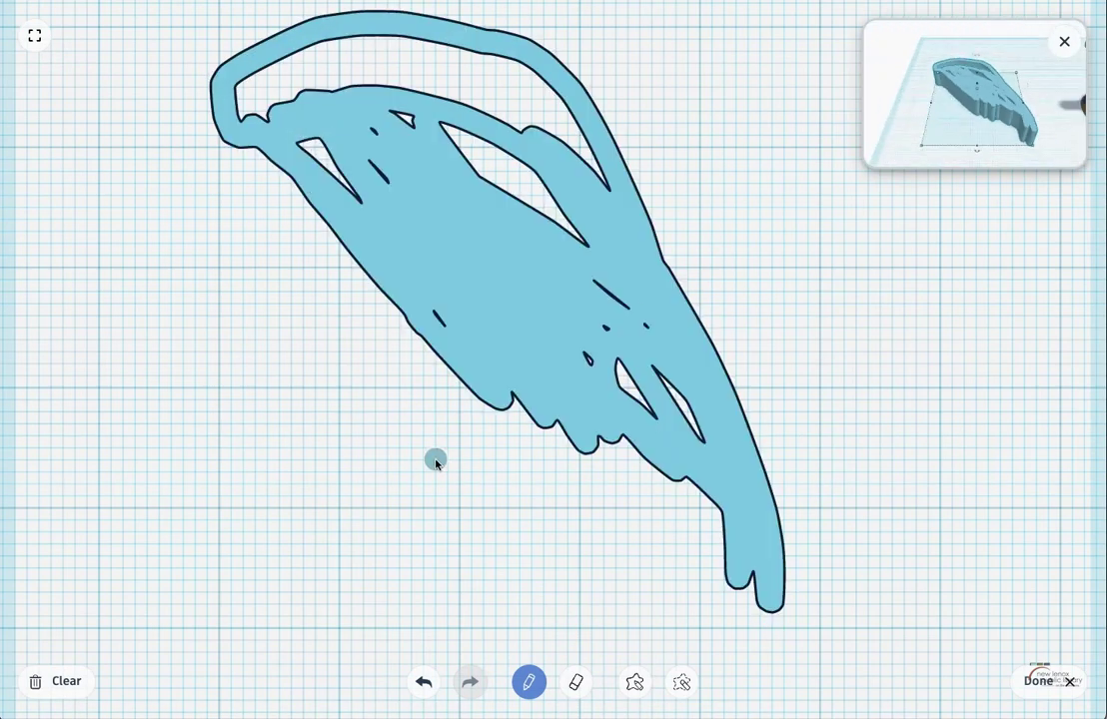
click(20, 692)
click(1029, 689)
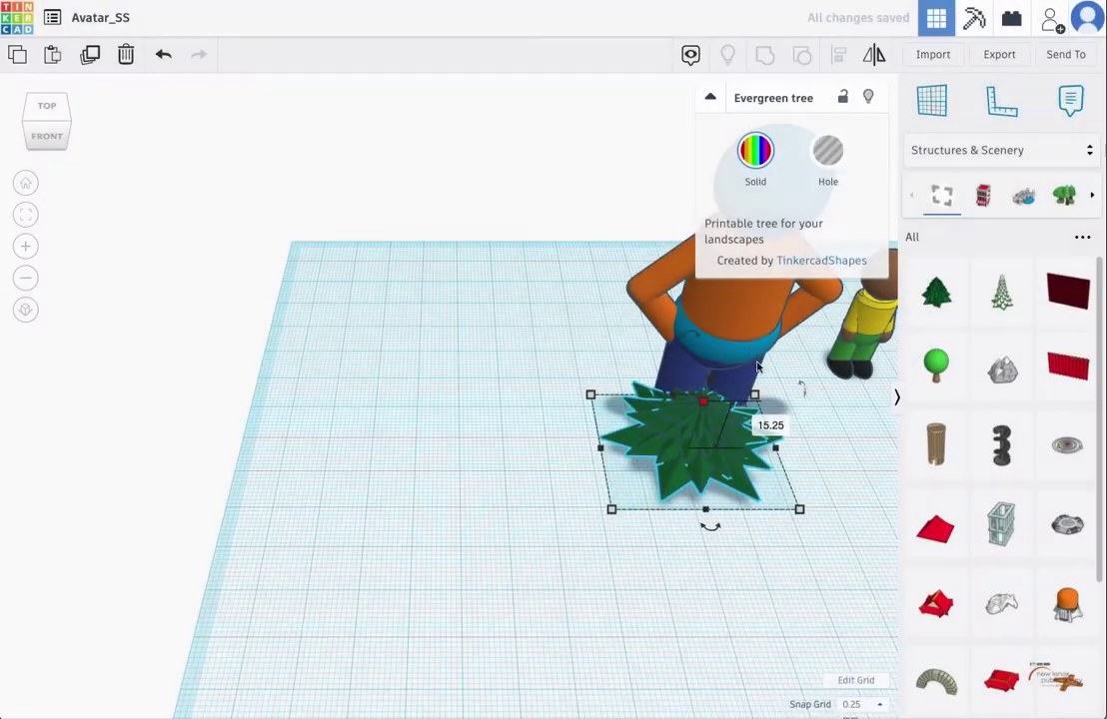
Line up the evergreen tree with the avatar and raise it 54 mm to the head.
drag(801, 387, 758, 420)
key(ctrl+z)
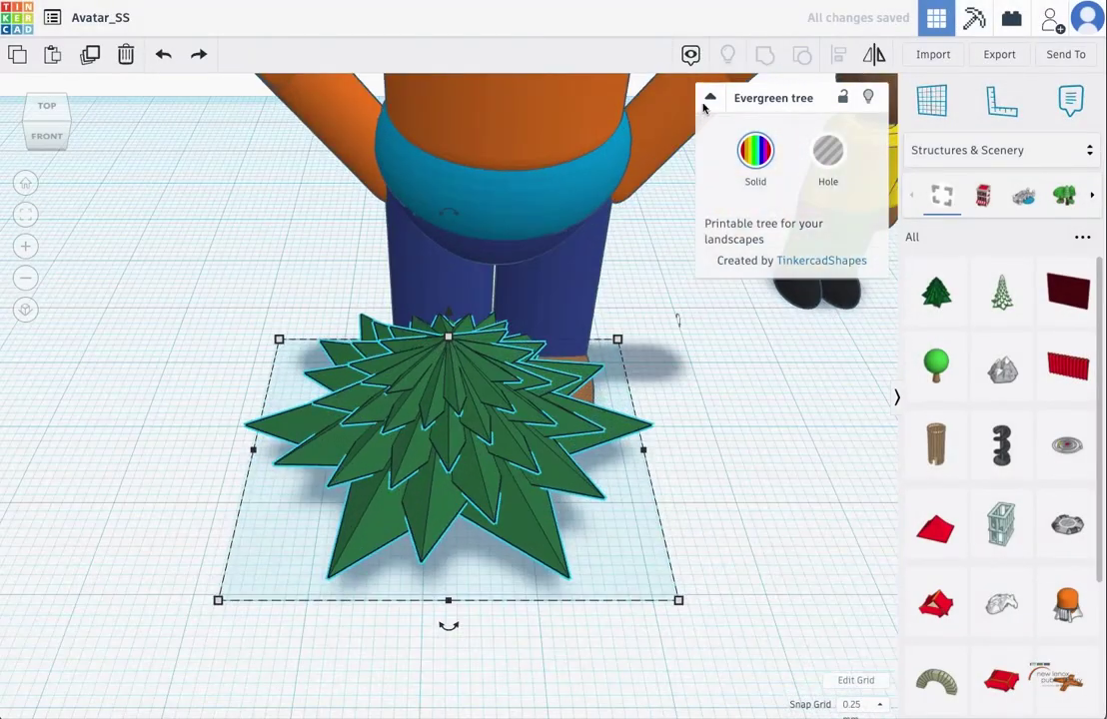
click(706, 101)
scroll(624, 350, up, 1)
scroll(622, 350, down, 4)
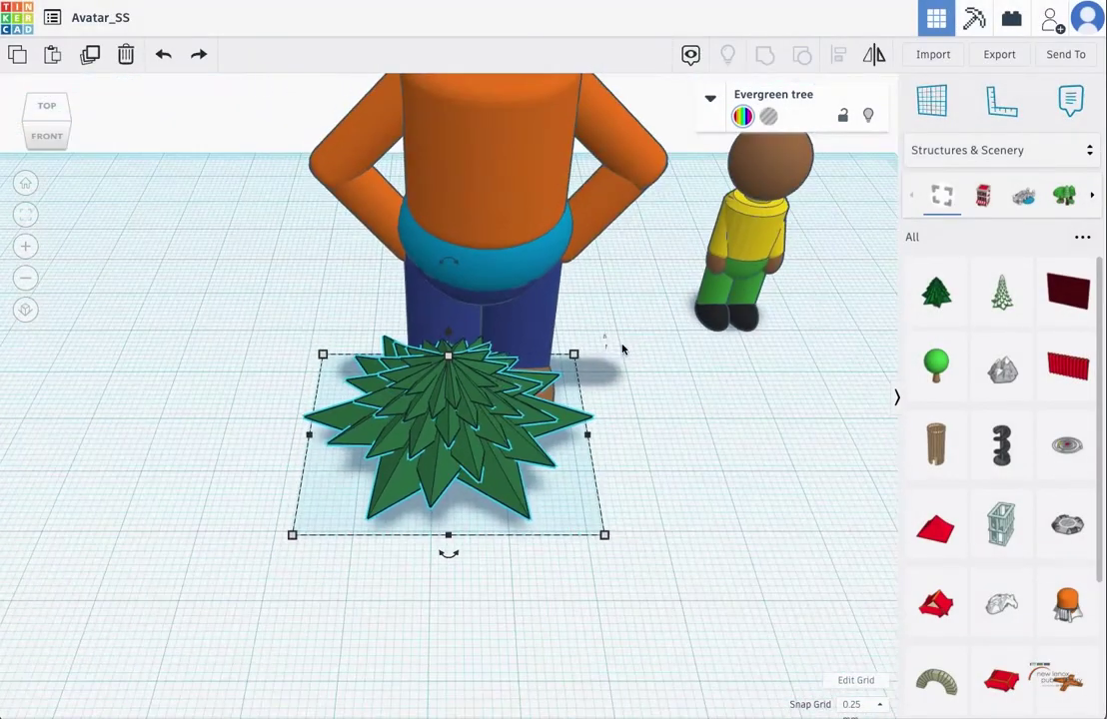
scroll(622, 349, down, 5)
drag(447, 414, 457, 390)
drag(463, 318, 479, 172)
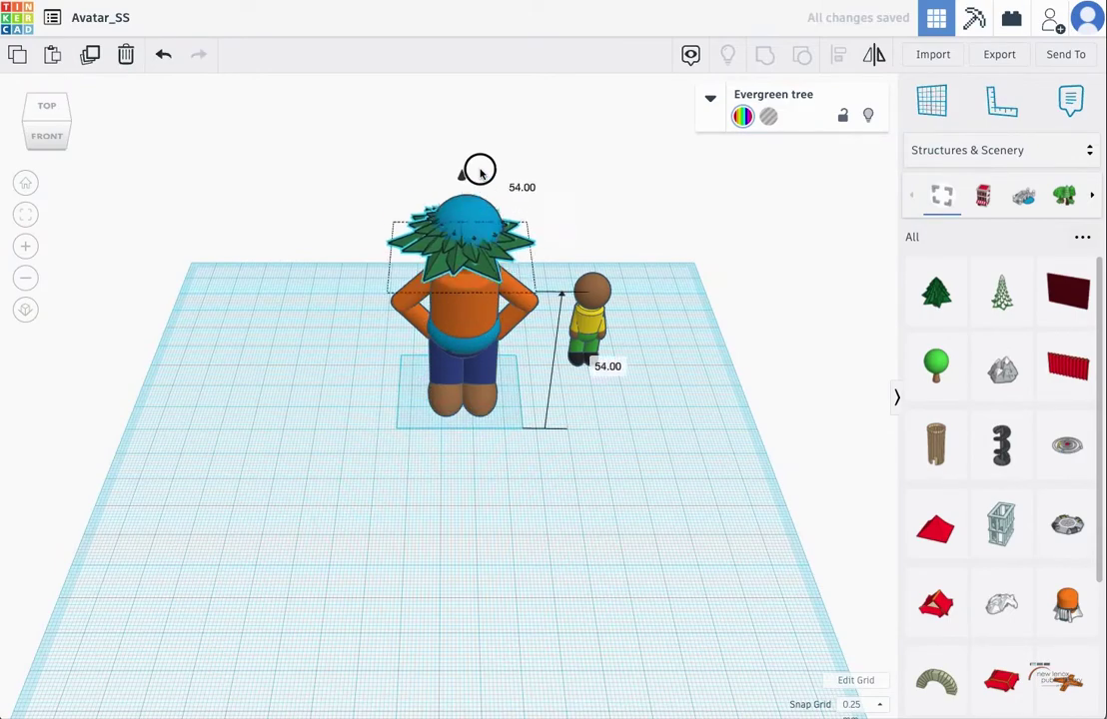
Set the evergreen tree on top of the head like a hat, with its base about 61.25 mm above the workplane.
right_drag(502, 381, 518, 305)
drag(466, 189, 476, 198)
key(ctrl+z)
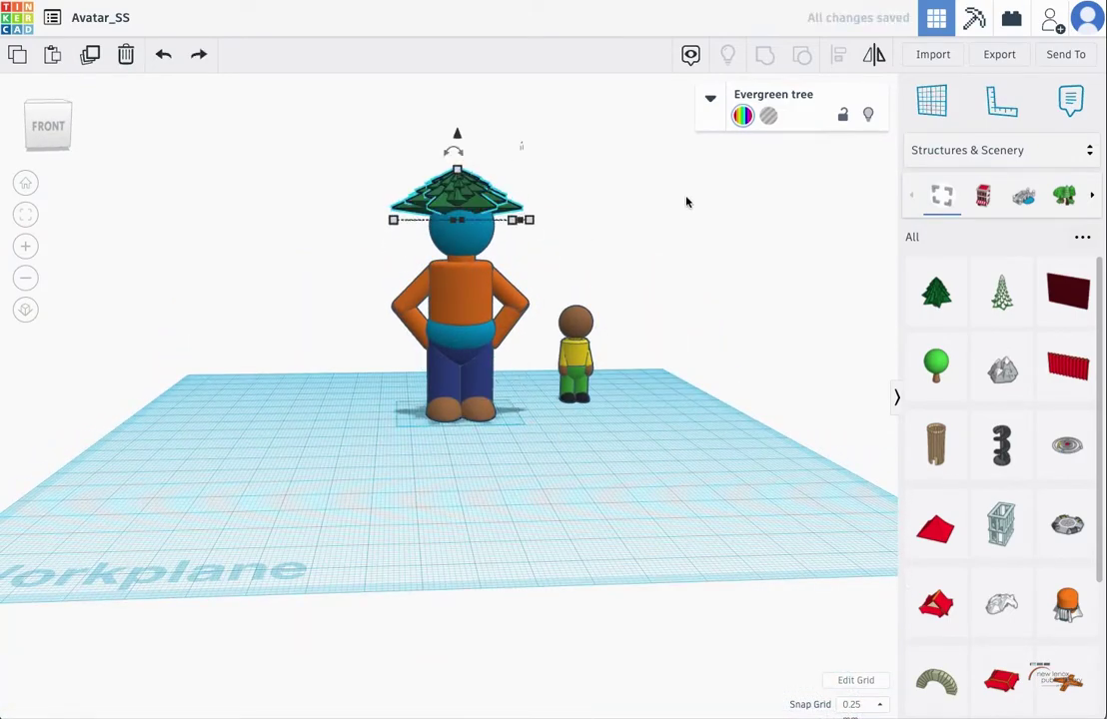
right_drag(687, 202, 465, 130)
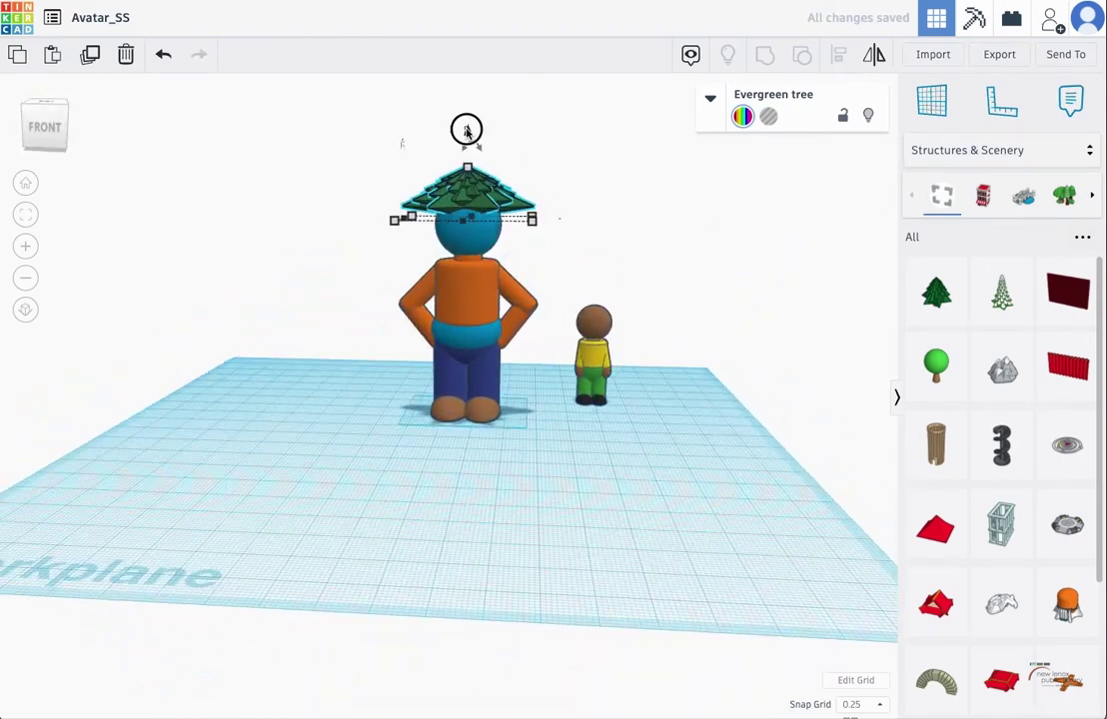
click(467, 131)
click(470, 195)
drag(469, 129, 470, 132)
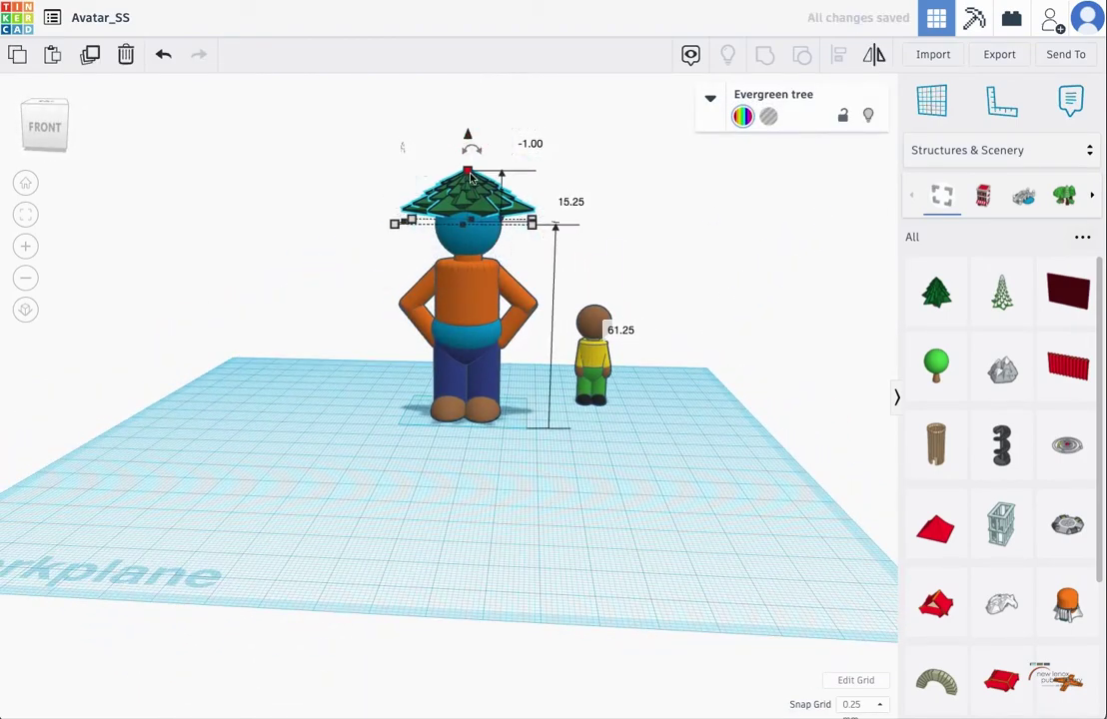
drag(471, 178, 469, 163)
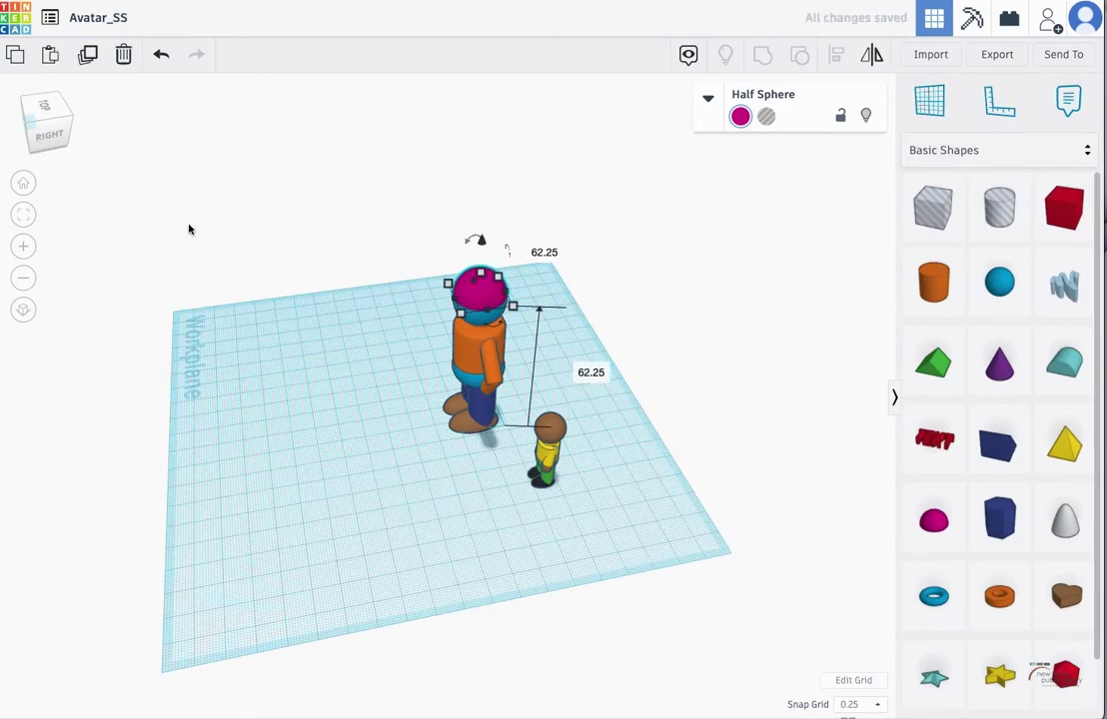
Duplicate the half sphere covering the head, tilt the copy sideways and shift it toward one side of the head.
key(f)
right_drag(355, 481, 448, 445)
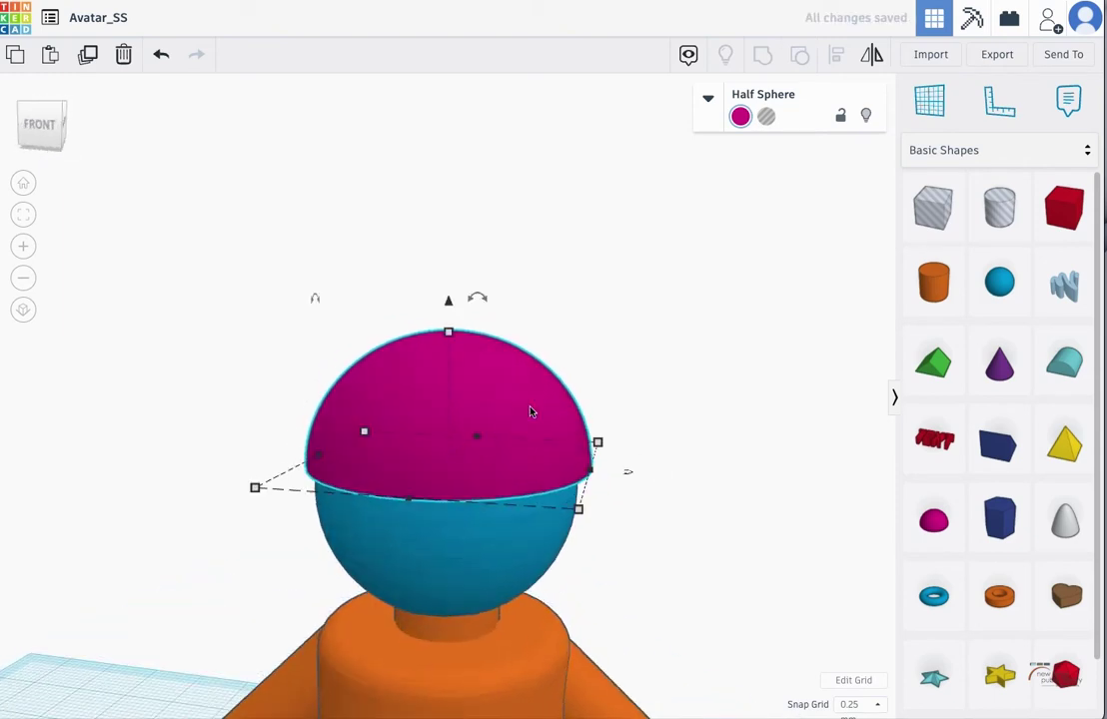
mouse_move(492, 302)
drag(493, 303, 553, 327)
key(Right)
key(Right)
key(Right)
key(Right)
key(Right)
key(Right)
key(Right)
key(Right)
key(Up)
key(Up)
key(Up)
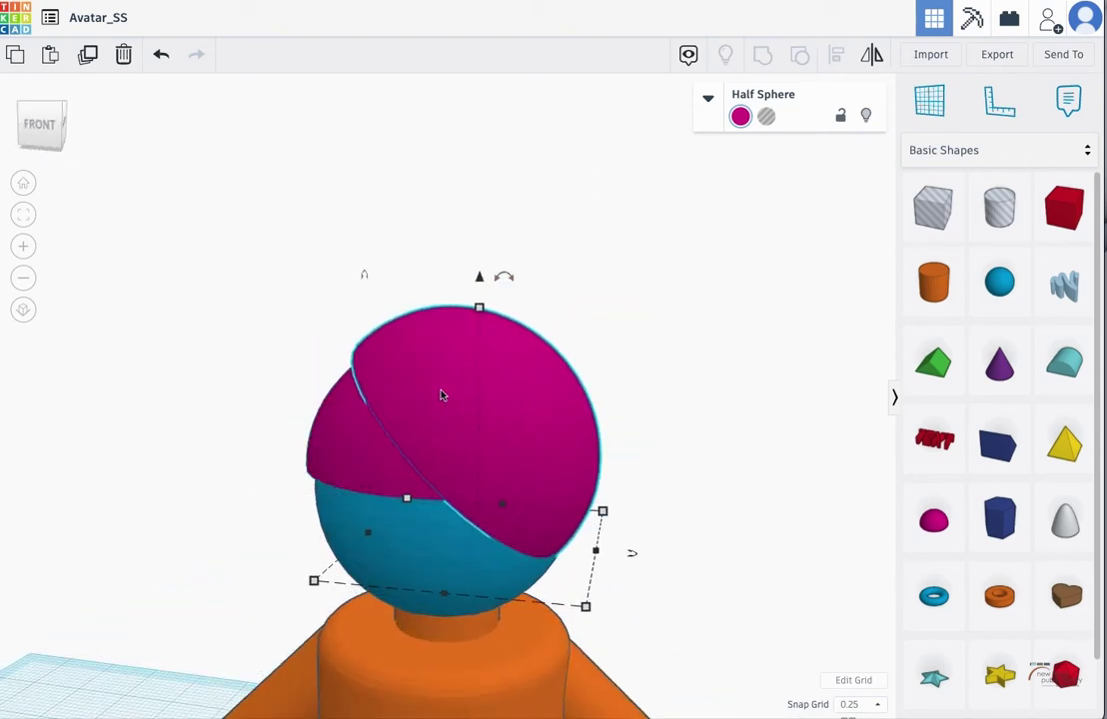
Lower the tilted half sphere by 1.25 mm and raise the level half sphere by 0.50 mm to fit the head.
right_drag(442, 395, 591, 388)
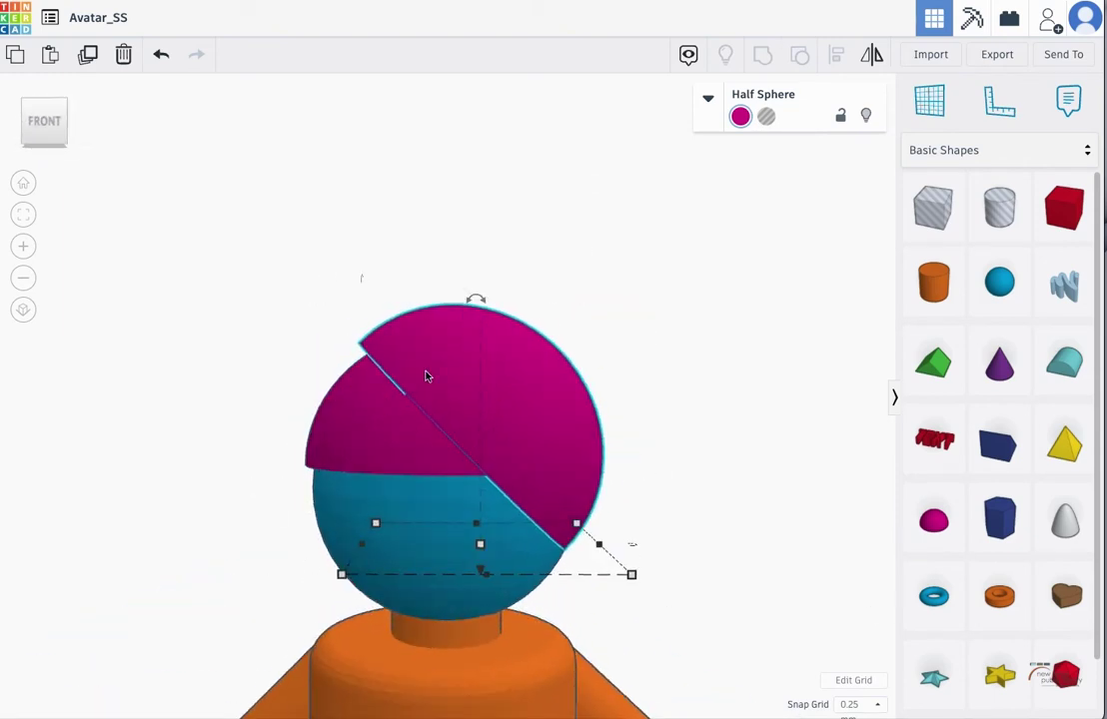
drag(481, 571, 486, 591)
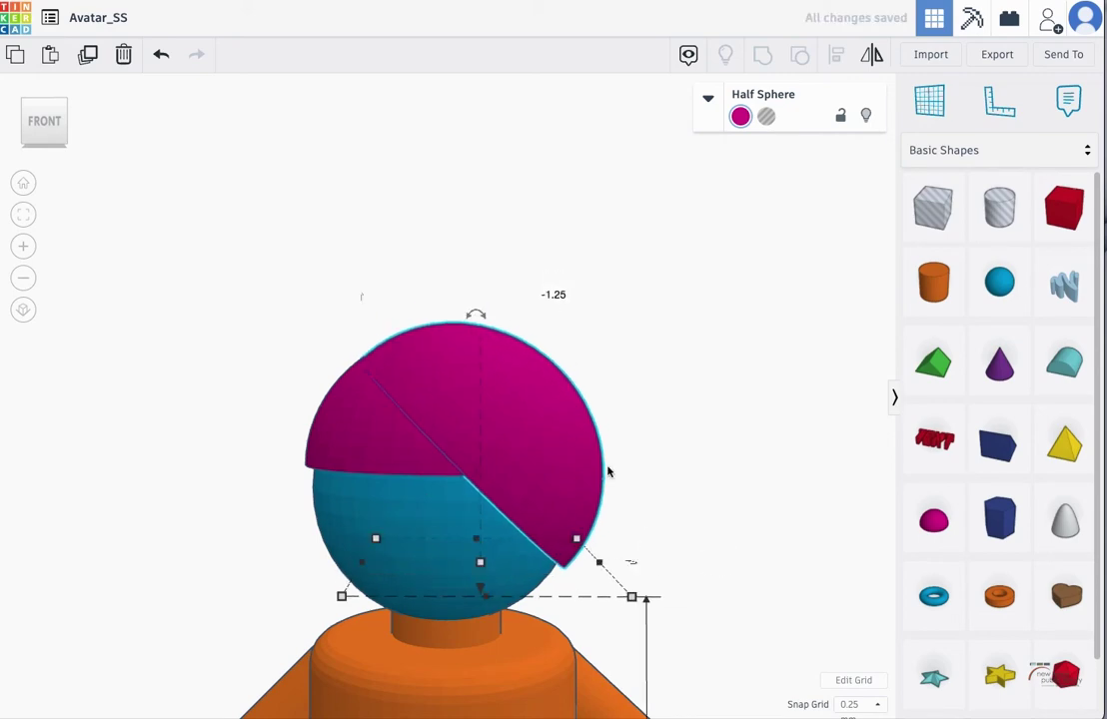
right_drag(384, 429, 395, 412)
click(416, 429)
drag(416, 427, 453, 480)
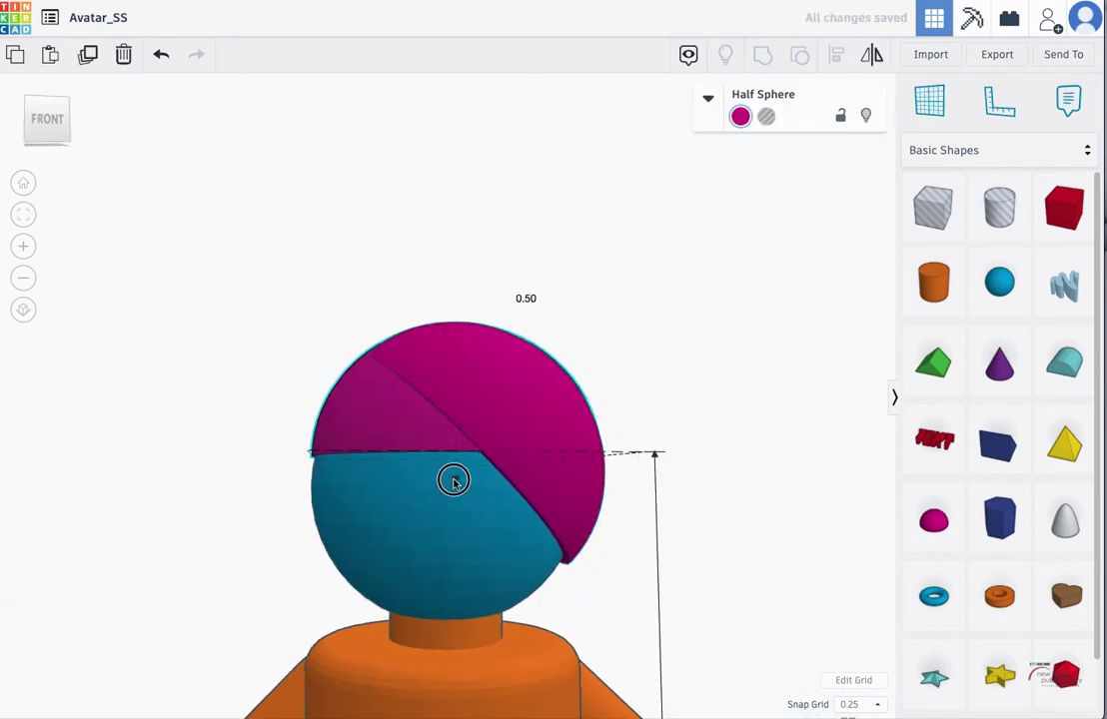
Tilt the level half sphere the opposite way and shift it to the other side so the two form parted hair.
right_drag(496, 297, 494, 317)
drag(447, 314, 421, 322)
key(Left)
key(Left)
key(Left)
key(Left)
key(Left)
key(Left)
key(Left)
key(Left)
key(Left)
key(Left)
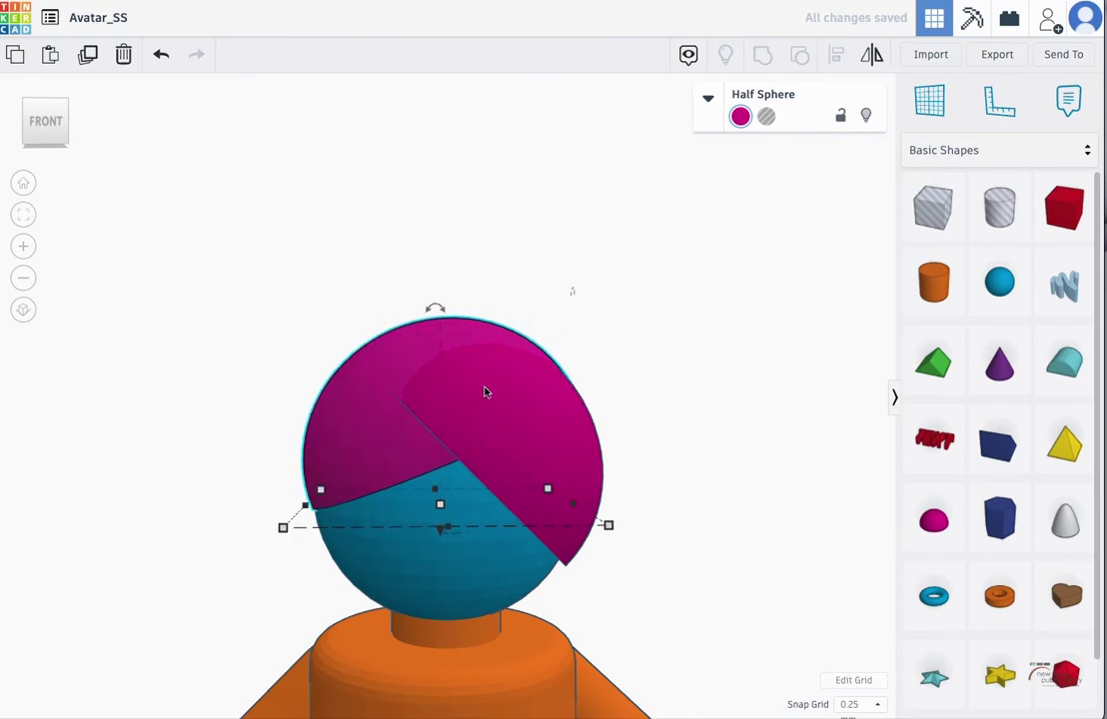
mouse_move(557, 368)
right_down()
mouse_move(826, 308)
mouse_move(559, 350)
right_up()
drag(437, 293, 439, 282)
key(ctrl+z)
Duplicate one of the hair half spheres and lower the copy behind the head to the level of the shoulders.
right_drag(599, 375, 767, 409)
scroll(660, 386, down, 5)
scroll(659, 386, up, 5)
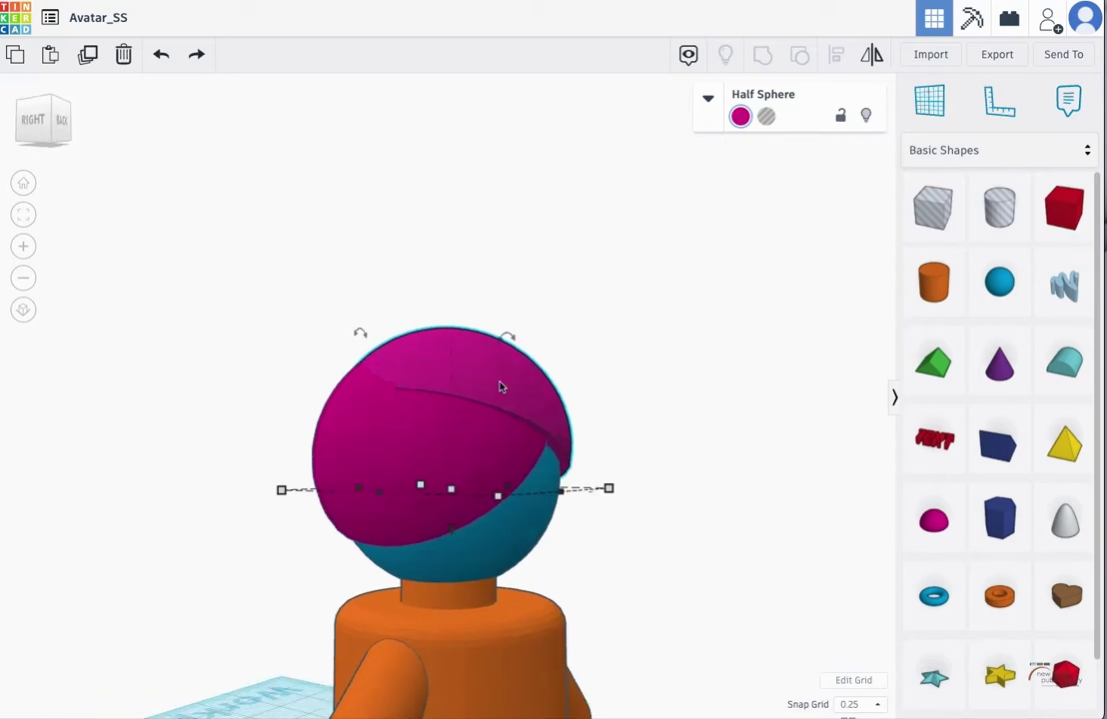
drag(446, 311, 456, 563)
right_drag(611, 509, 704, 530)
drag(338, 612, 470, 614)
right_drag(640, 545, 540, 559)
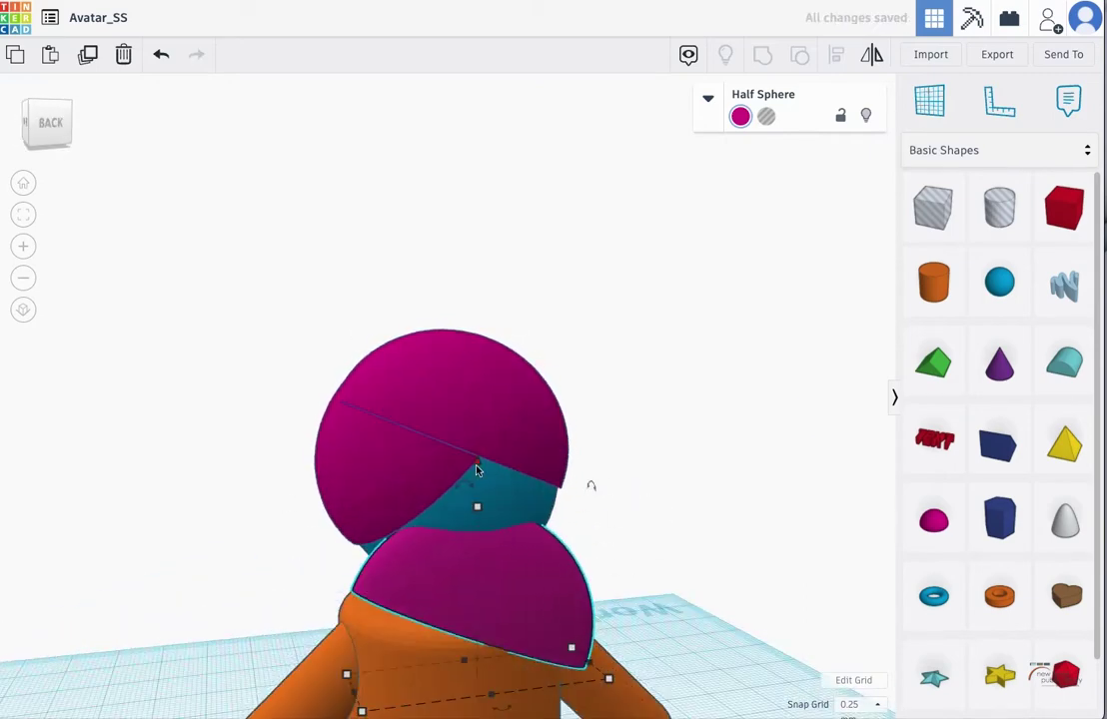
Raise the copied half sphere, rotate it about 67.5° so its flat face is vertical, and shift it sideways behind the head.
drag(476, 467, 460, 392)
right_drag(687, 488, 596, 437)
drag(453, 390, 555, 430)
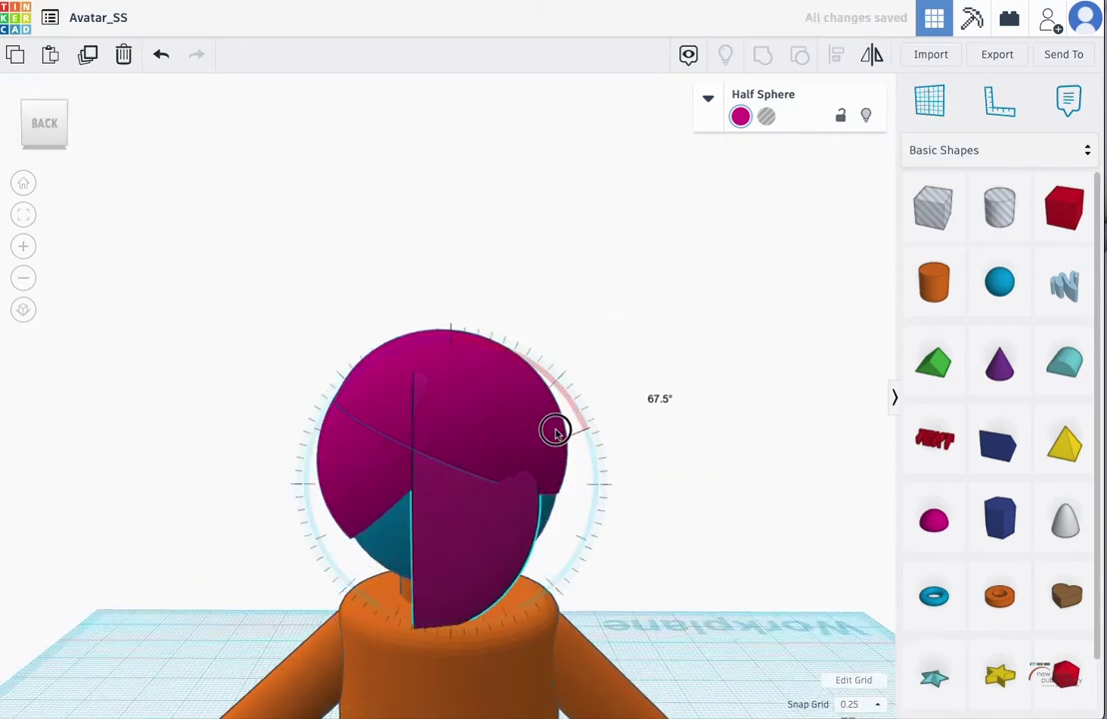
key(Right)
key(Right)
key(Right)
key(Right)
key(Right)
key(Right)
key(Right)
key(Right)
Turn the upright half sphere so its flat side faces the head and its dome curves down the back.
right_drag(601, 445, 430, 436)
drag(358, 352, 370, 356)
right_drag(392, 506, 519, 540)
right_drag(667, 480, 731, 514)
click(494, 450)
right_drag(729, 442, 855, 438)
drag(501, 302, 582, 362)
drag(474, 372, 506, 382)
Refine the rotation and position of the back half sphere so it joins the upper hair pieces.
right_drag(627, 454, 667, 418)
drag(499, 262, 528, 331)
right_drag(769, 328, 864, 291)
drag(565, 510, 556, 511)
right_drag(680, 469, 615, 465)
drag(536, 346, 555, 361)
right_drag(649, 454, 608, 463)
click(519, 369)
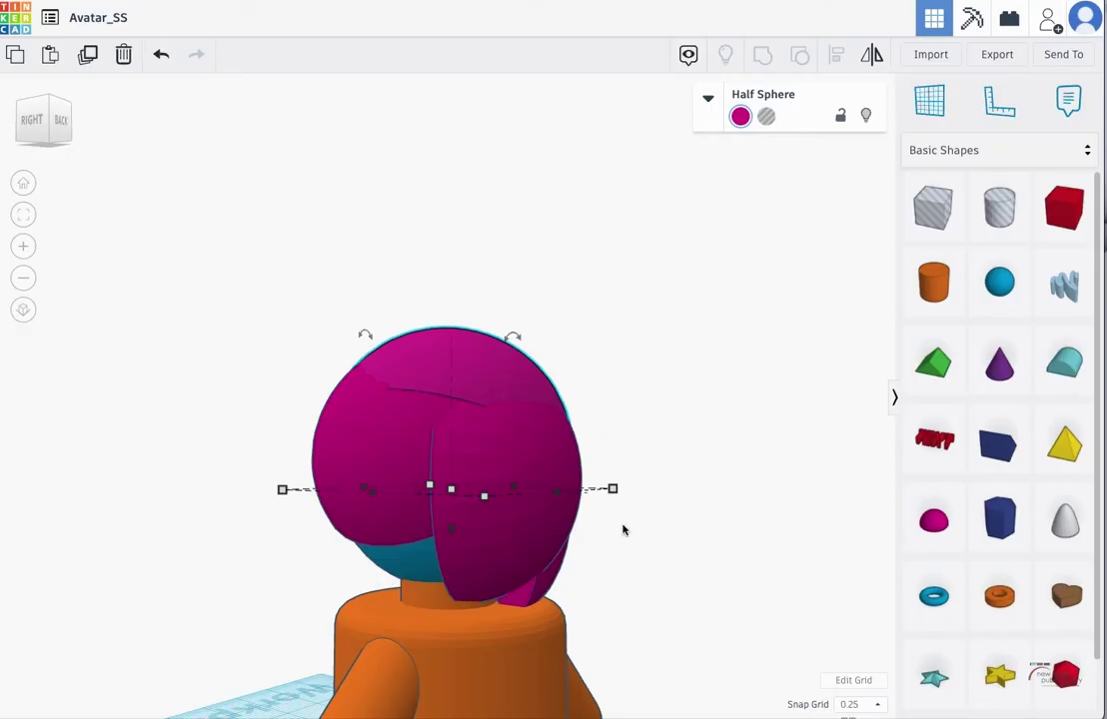
Undo the last change and adjust the tilt and position of the half sphere at the back of the head.
click(540, 499)
right_drag(299, 517, 549, 468)
key(ctrl+z)
drag(577, 587, 591, 582)
right_drag(609, 534, 609, 499)
drag(534, 339, 546, 345)
right_drag(700, 444, 741, 520)
drag(561, 499, 573, 521)
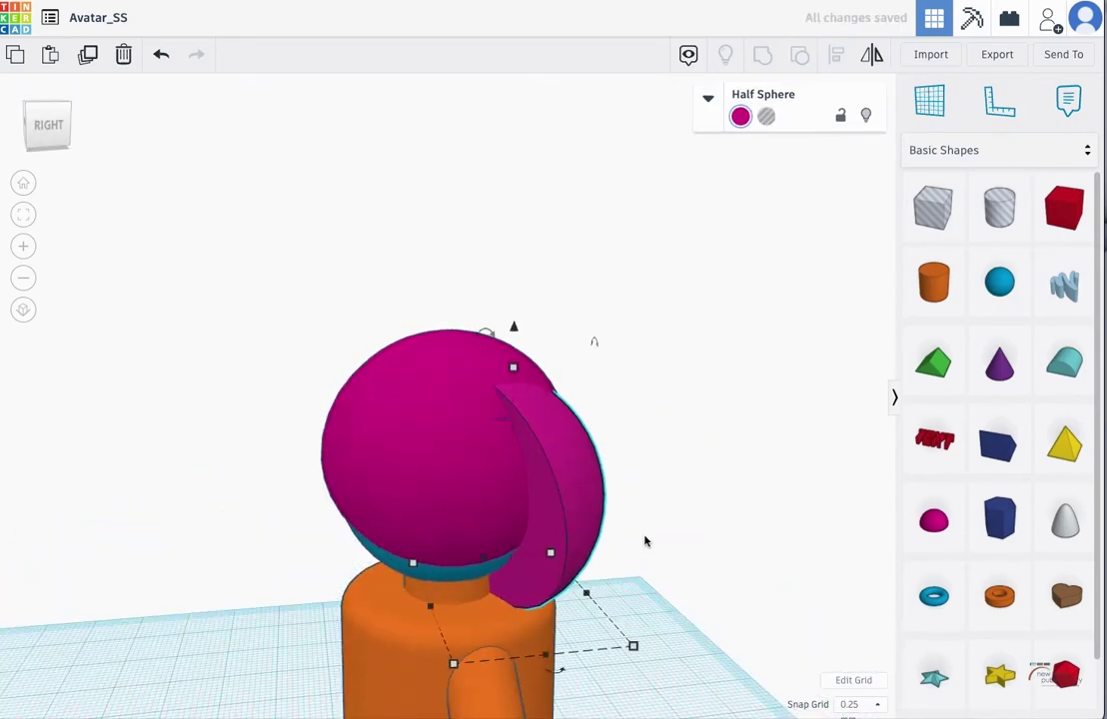
Move the back half sphere in against the head so it covers the nape and frames both sides of the face.
drag(560, 670, 367, 636)
right_drag(668, 424, 740, 509)
drag(533, 639, 444, 635)
right_drag(703, 448, 691, 468)
drag(567, 541, 548, 538)
right_drag(529, 499, 368, 504)
right_drag(795, 466, 631, 484)
right_drag(289, 618, 727, 481)
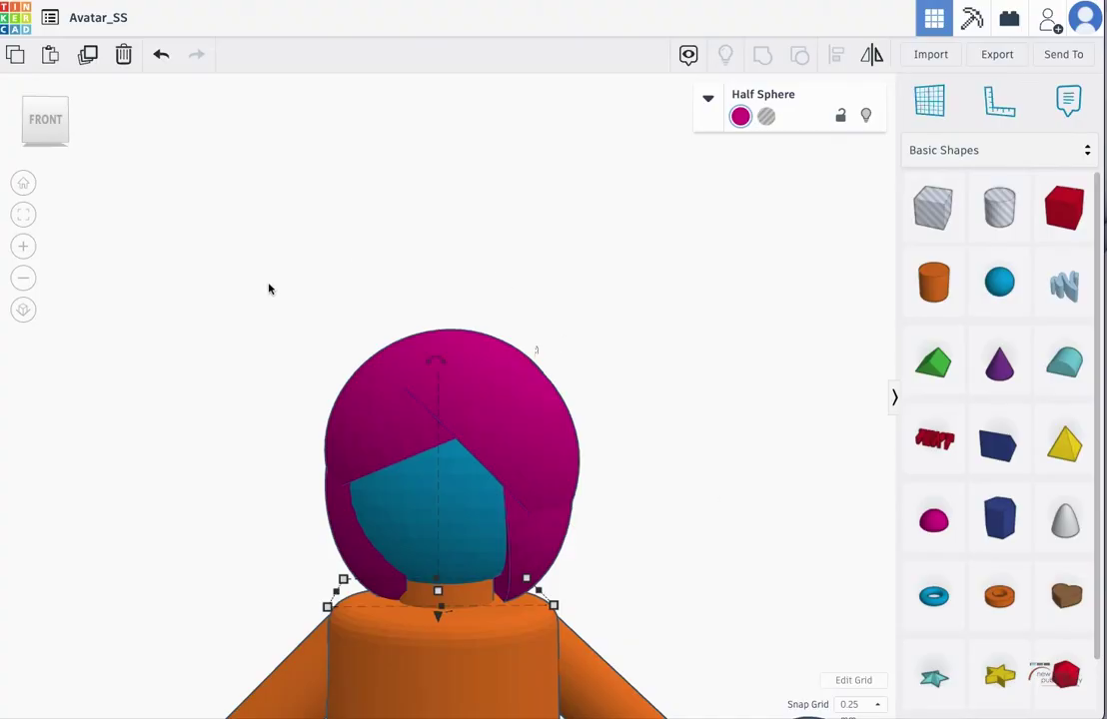
Group the hair, head and neck into one shape and recolour it light tan.
drag(209, 299, 679, 585)
click(763, 57)
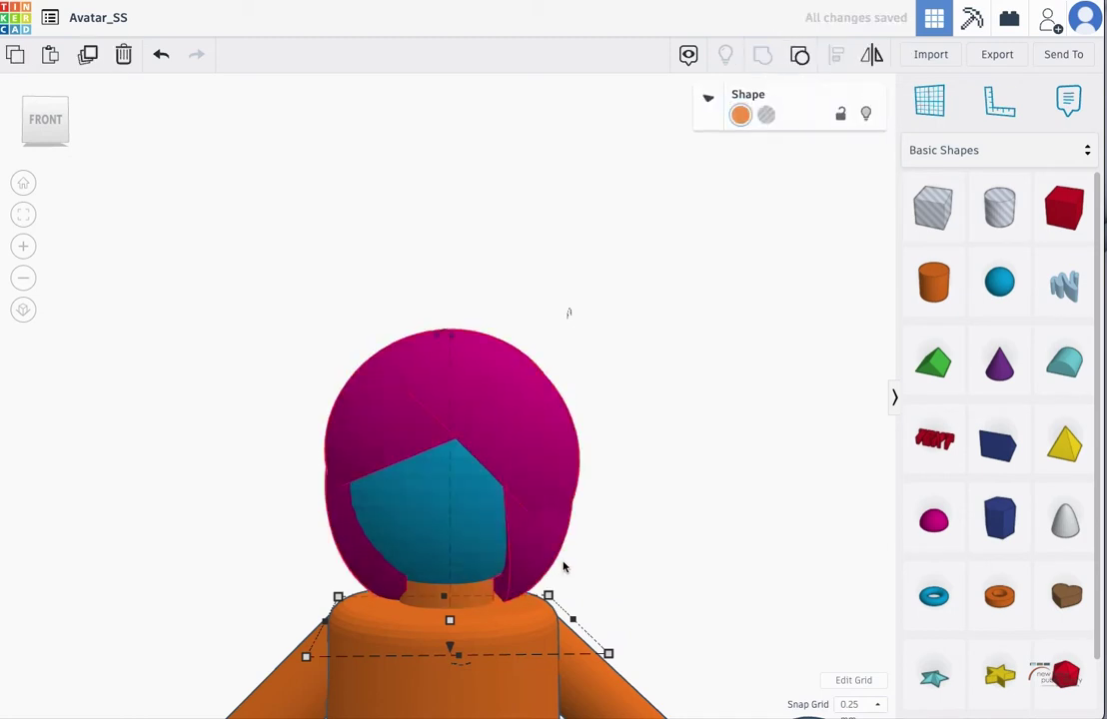
scroll(625, 525, down, 5)
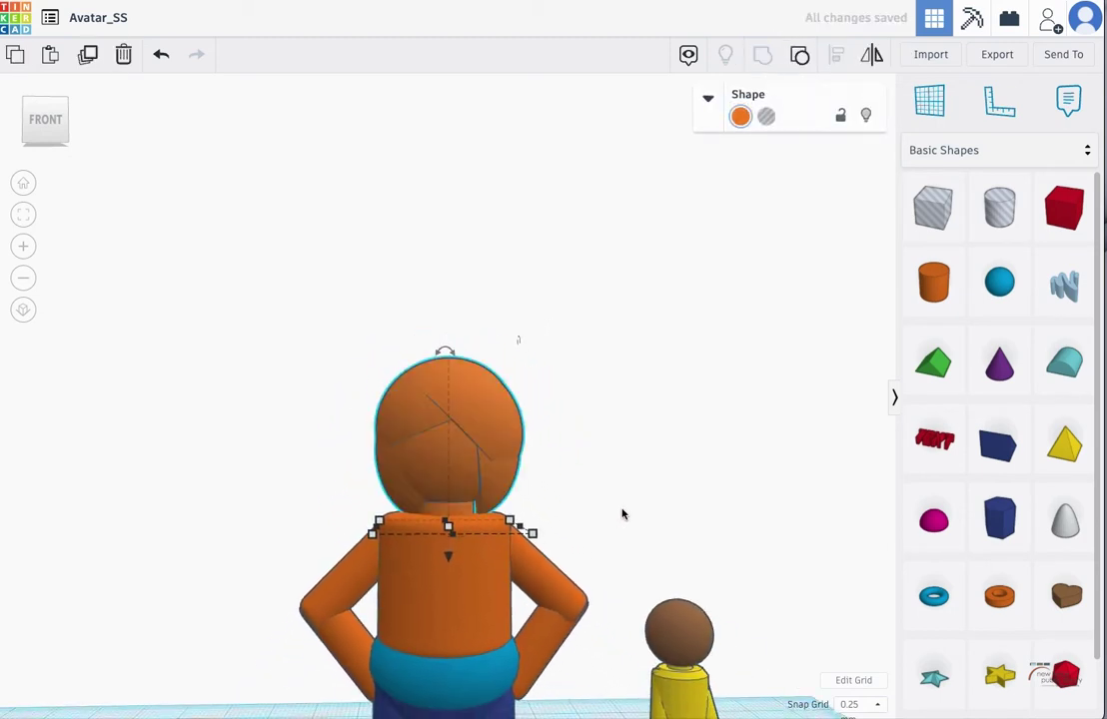
click(740, 116)
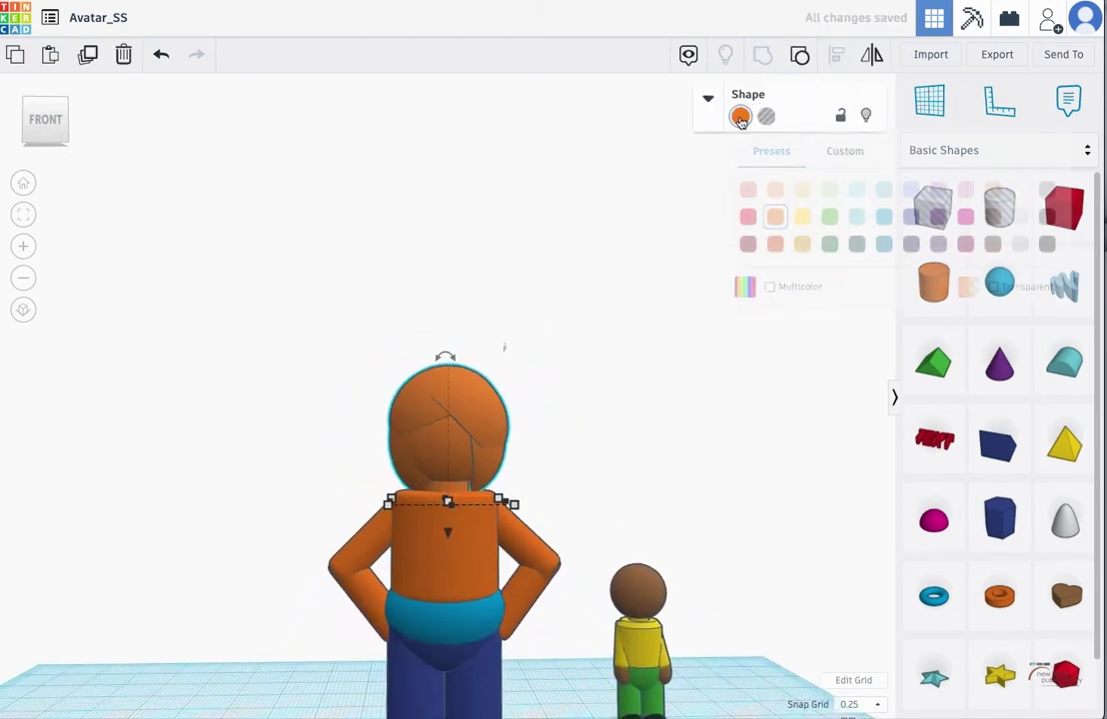
click(777, 190)
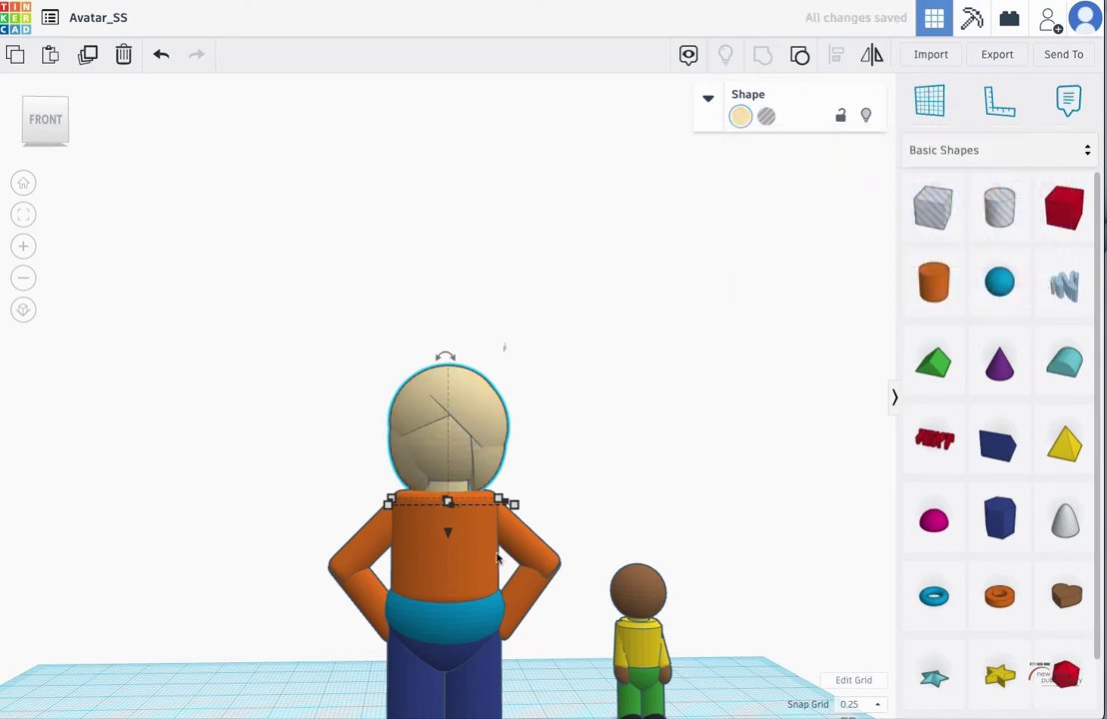
Group the light tan head with the avatar's body into one multicolour shape.
click(550, 562)
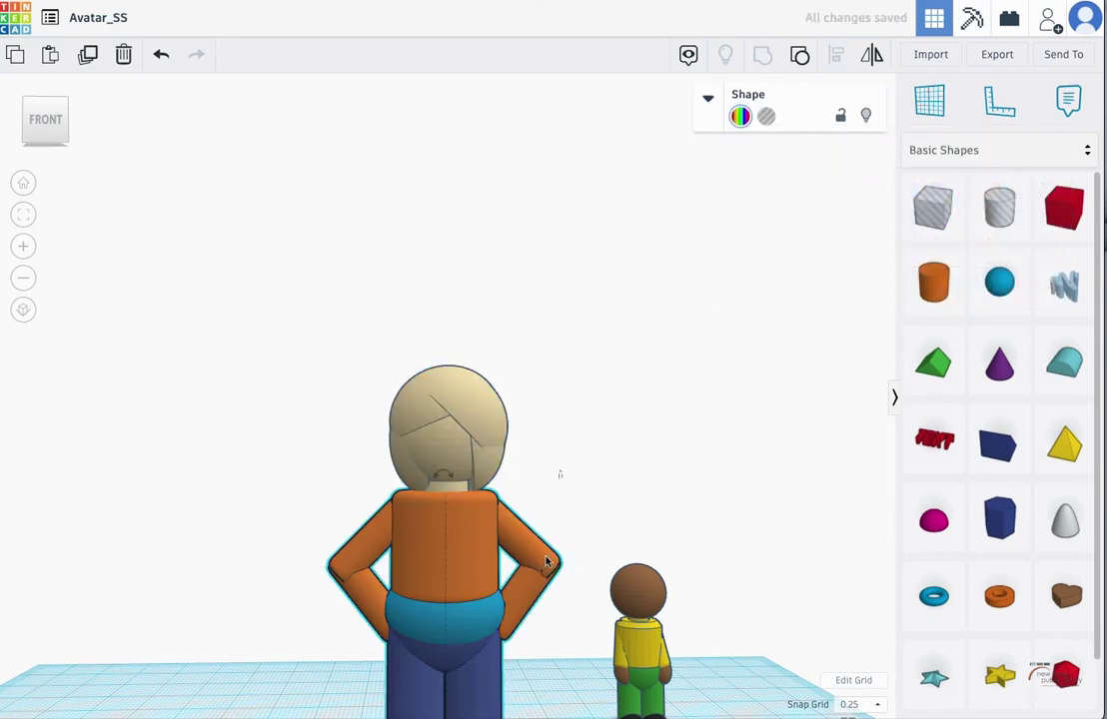
drag(258, 300, 539, 652)
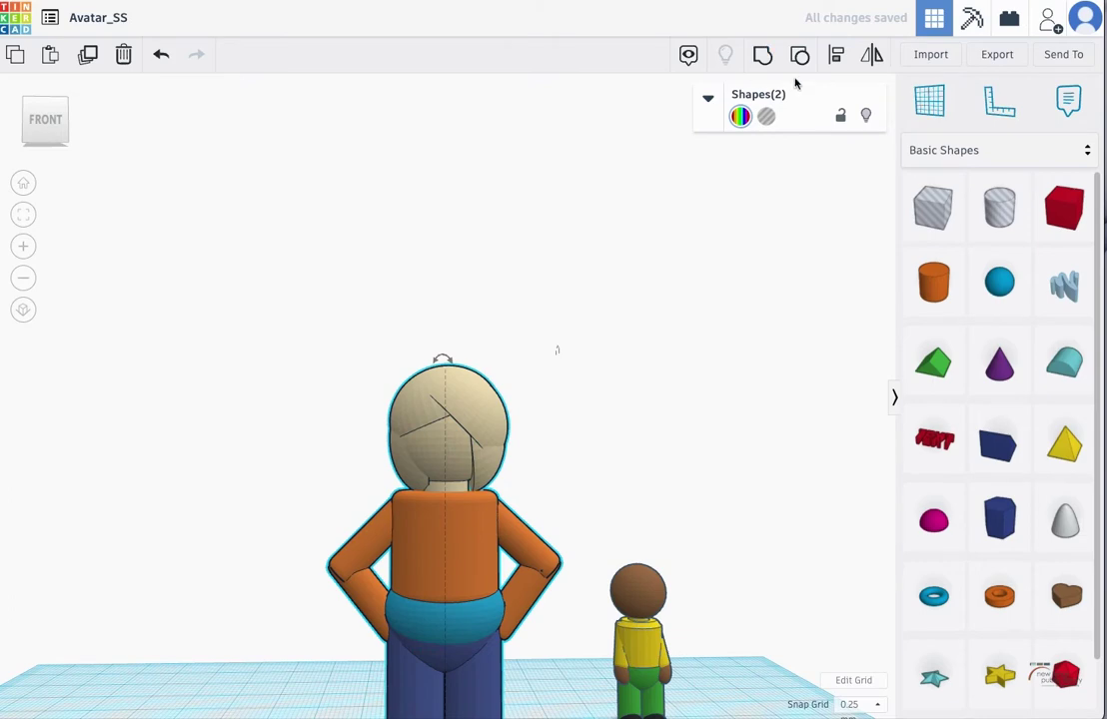
click(763, 58)
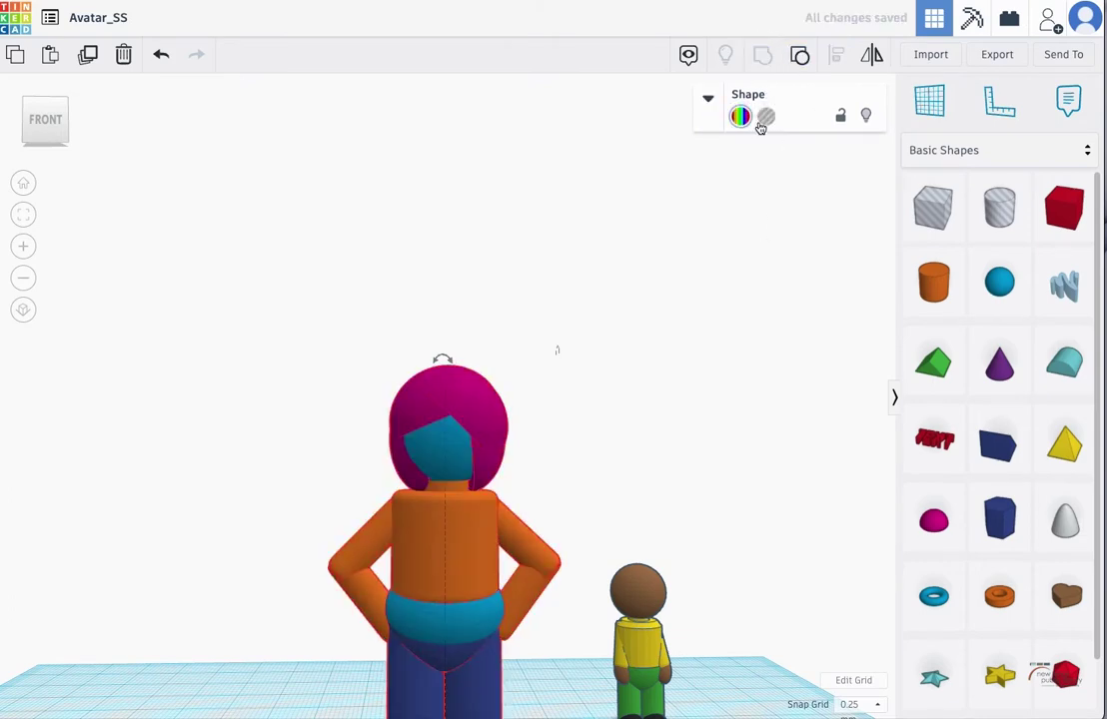
scroll(492, 437, up, 5)
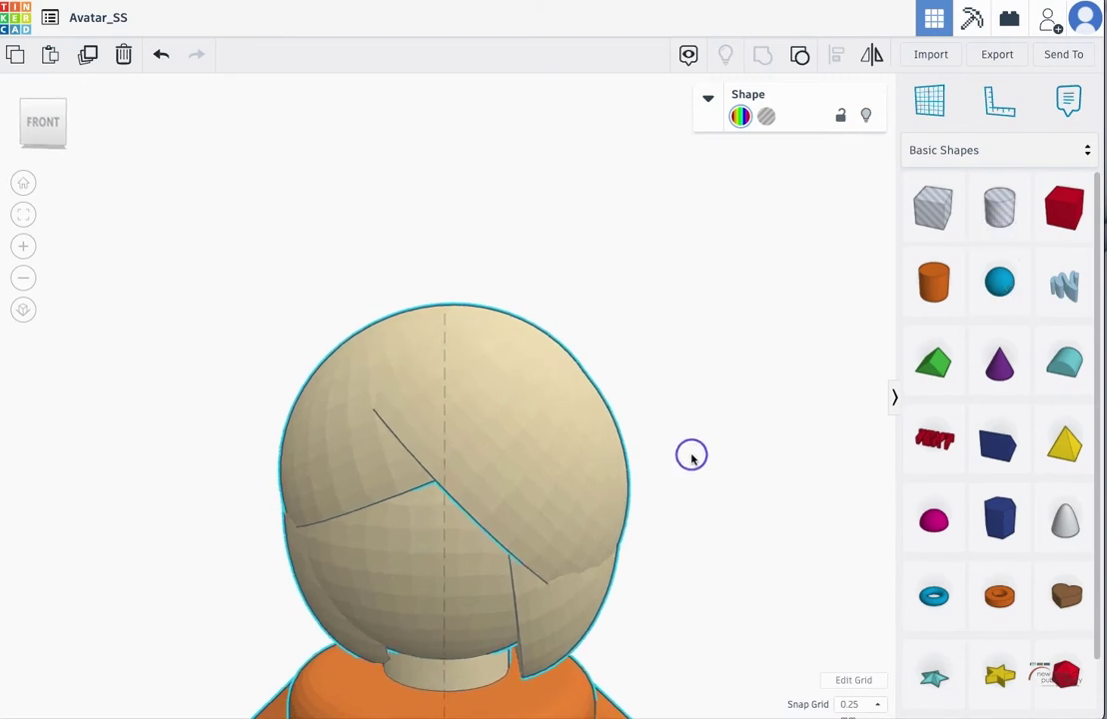
scroll(704, 439, down, 2)
scroll(682, 446, down, 2)
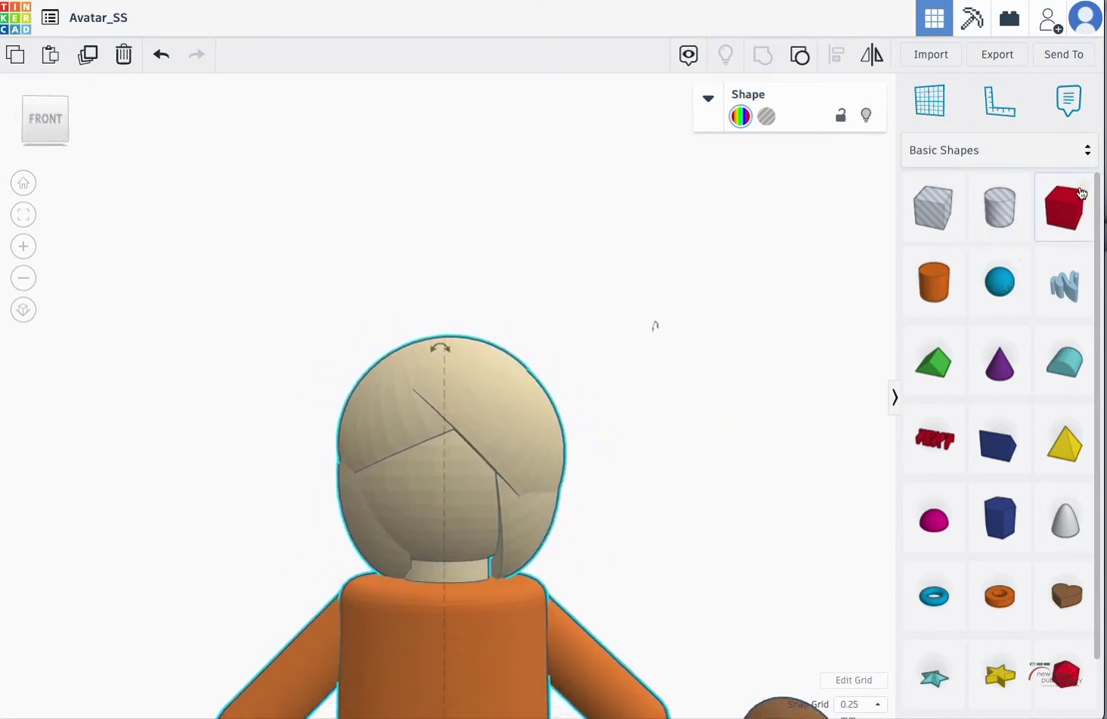
Place a Bent Pipe from the Shape Generators on the workplane in front of the avatar and expand its settings.
scroll(994, 459, down, 1)
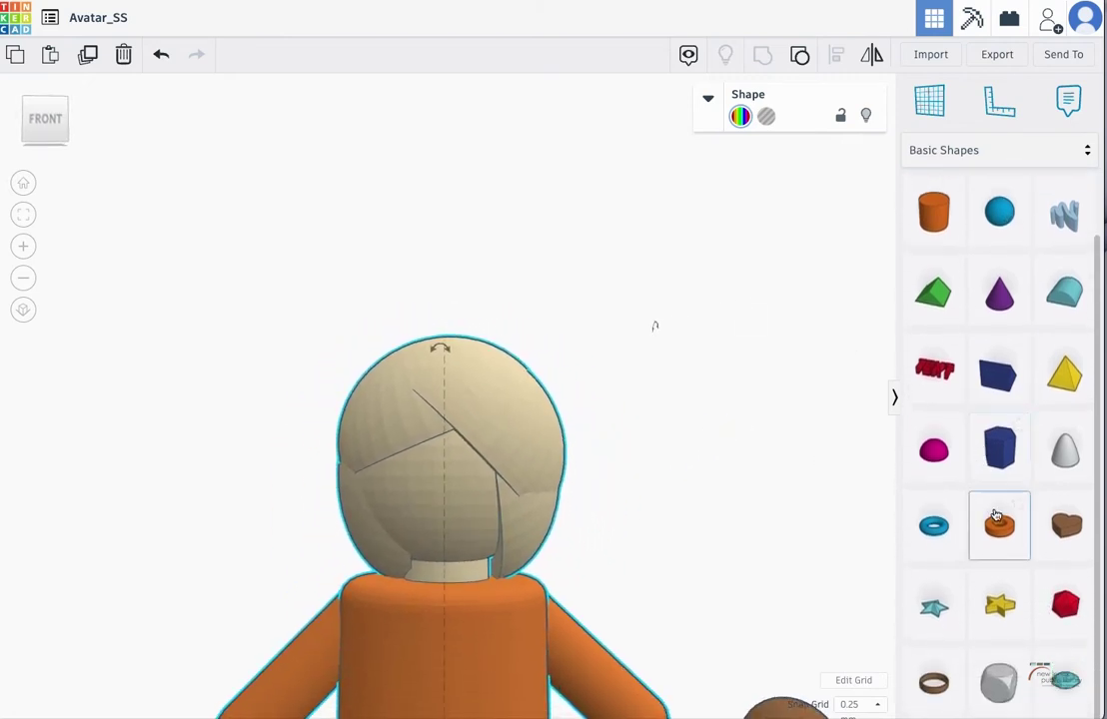
scroll(984, 499, up, 1)
click(1021, 149)
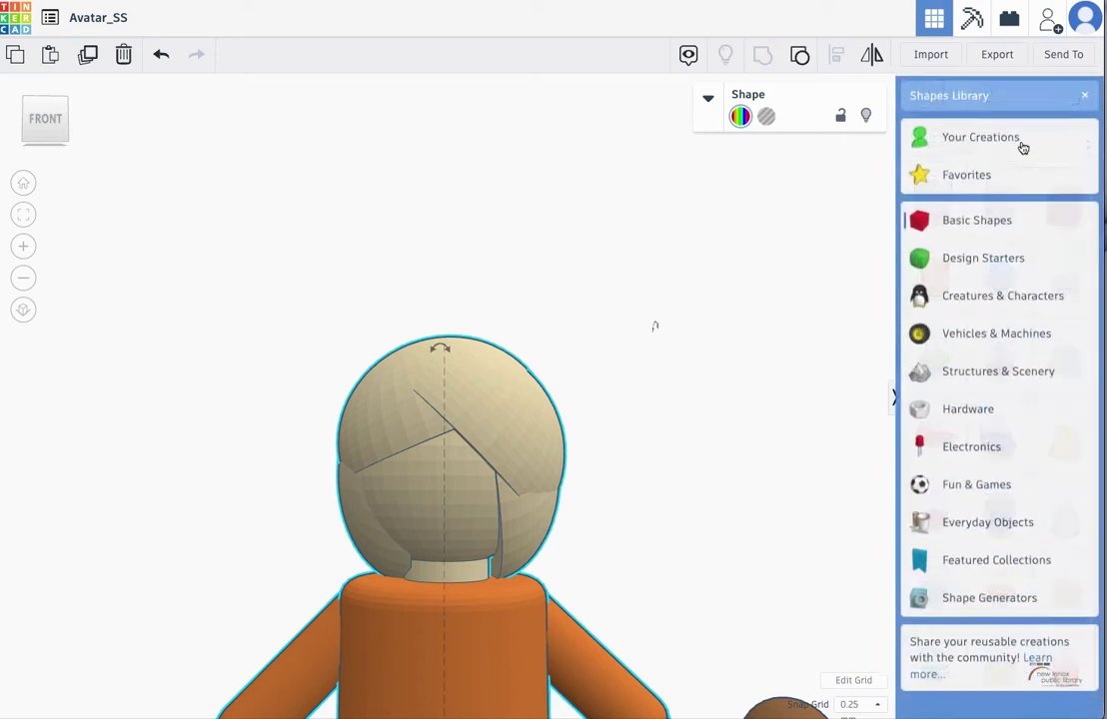
click(987, 593)
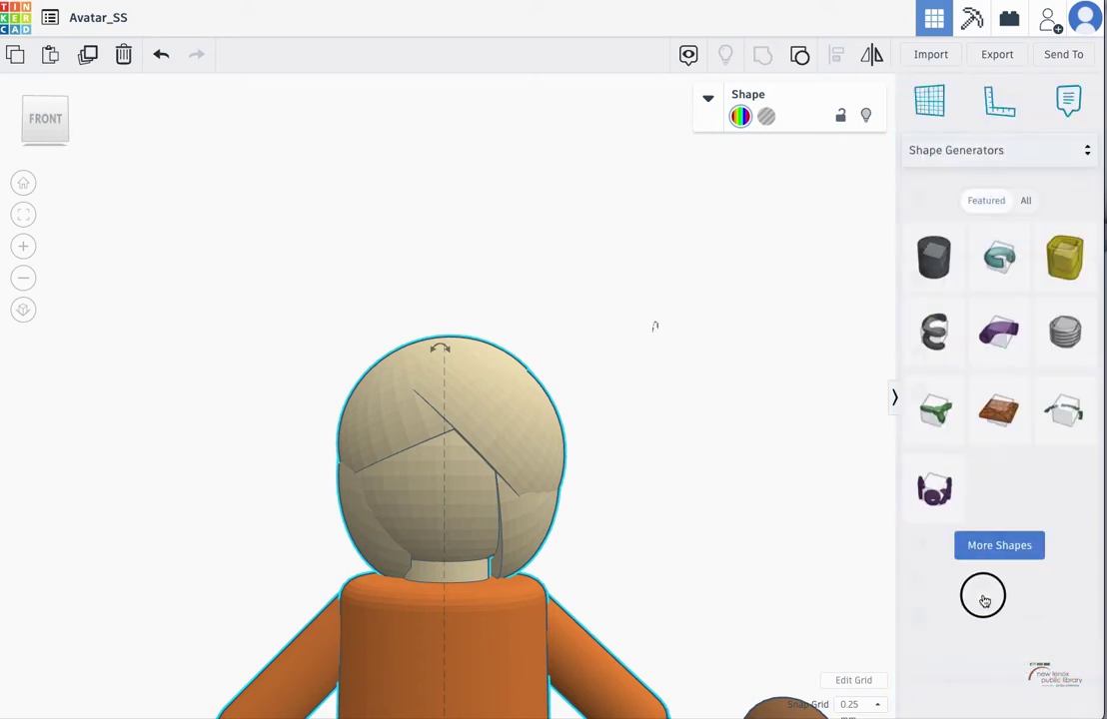
click(997, 362)
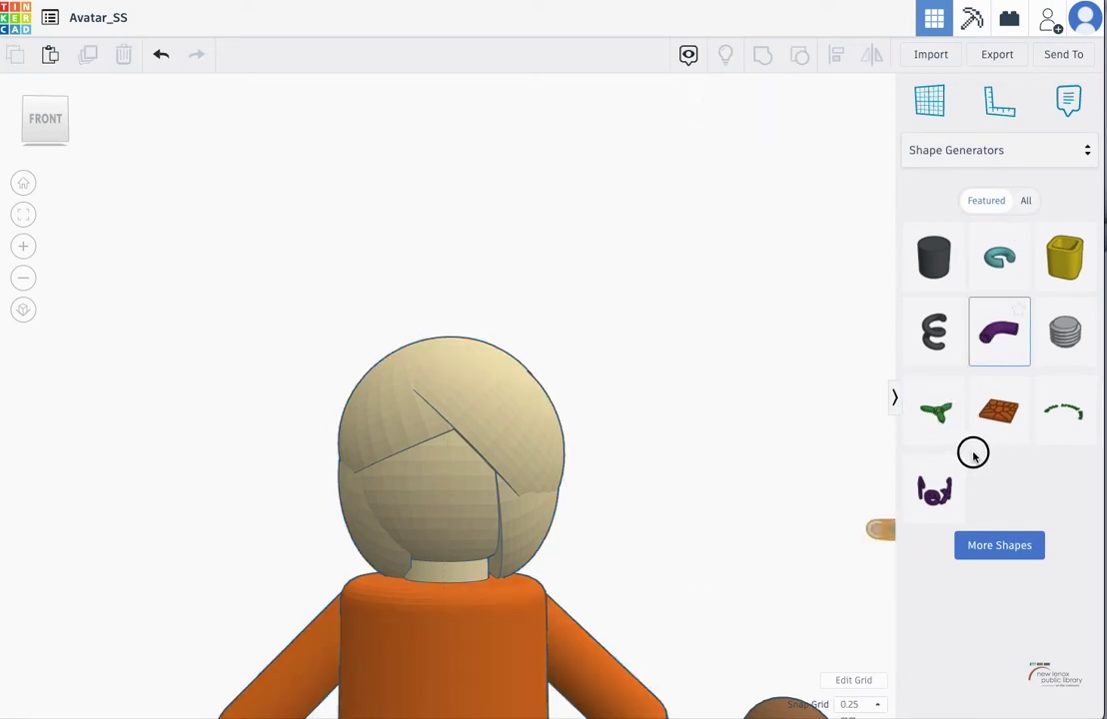
click(513, 604)
scroll(507, 591, down, 5)
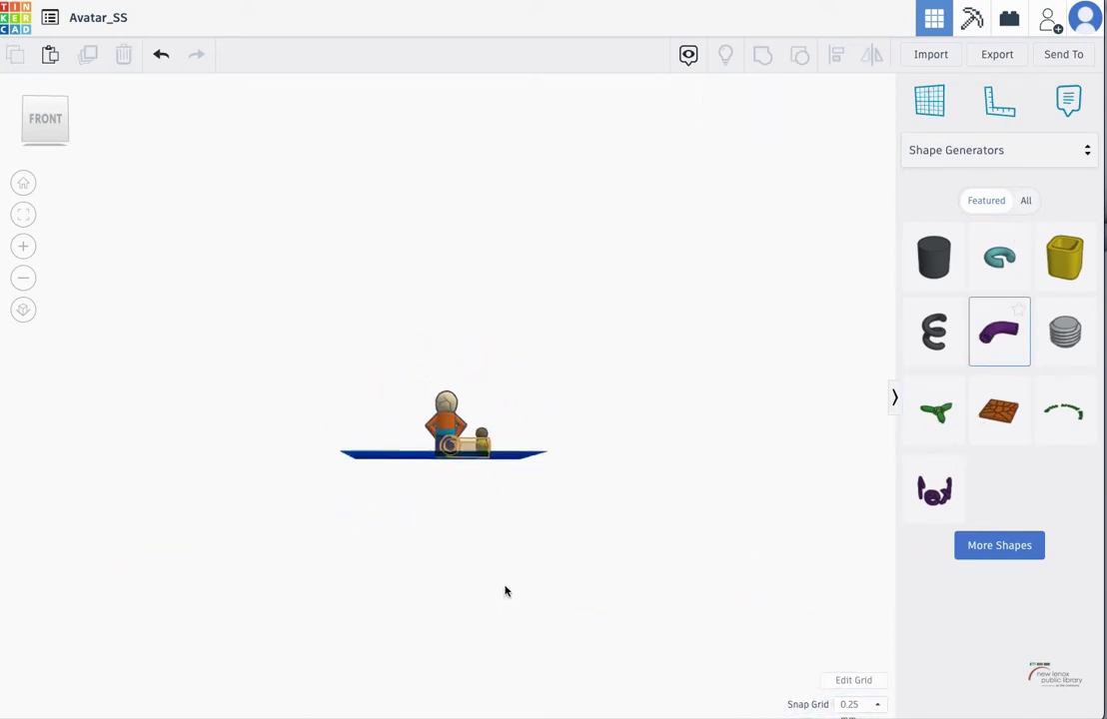
scroll(506, 566, up, 5)
right_drag(514, 641, 495, 705)
click(454, 678)
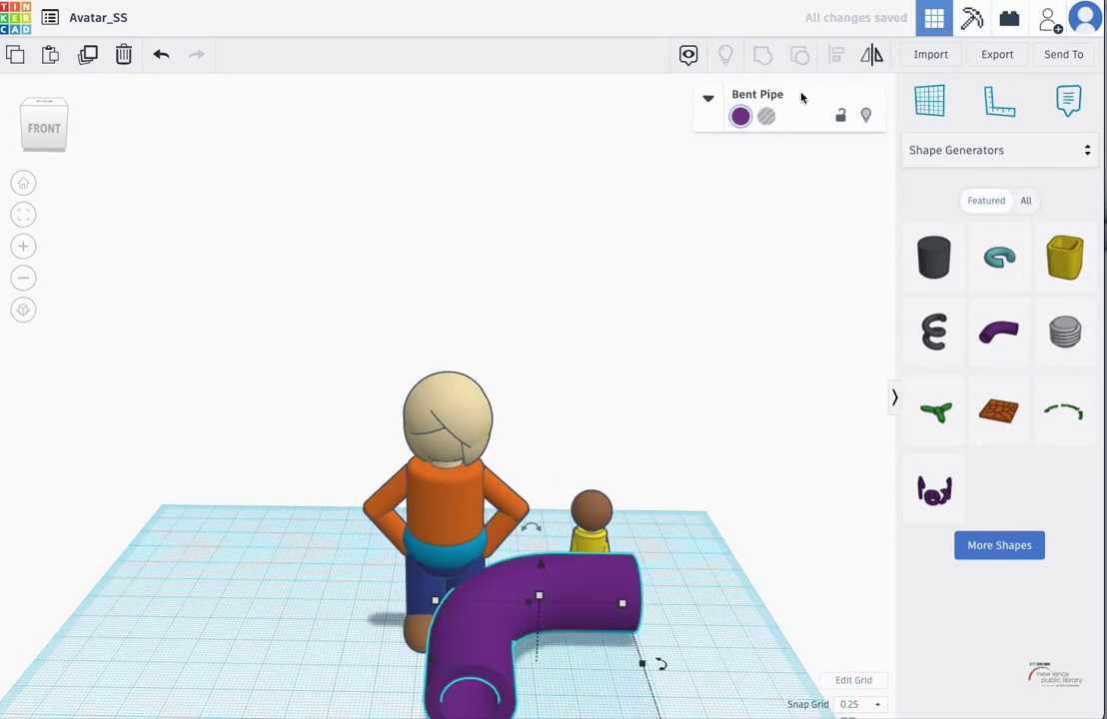
click(717, 102)
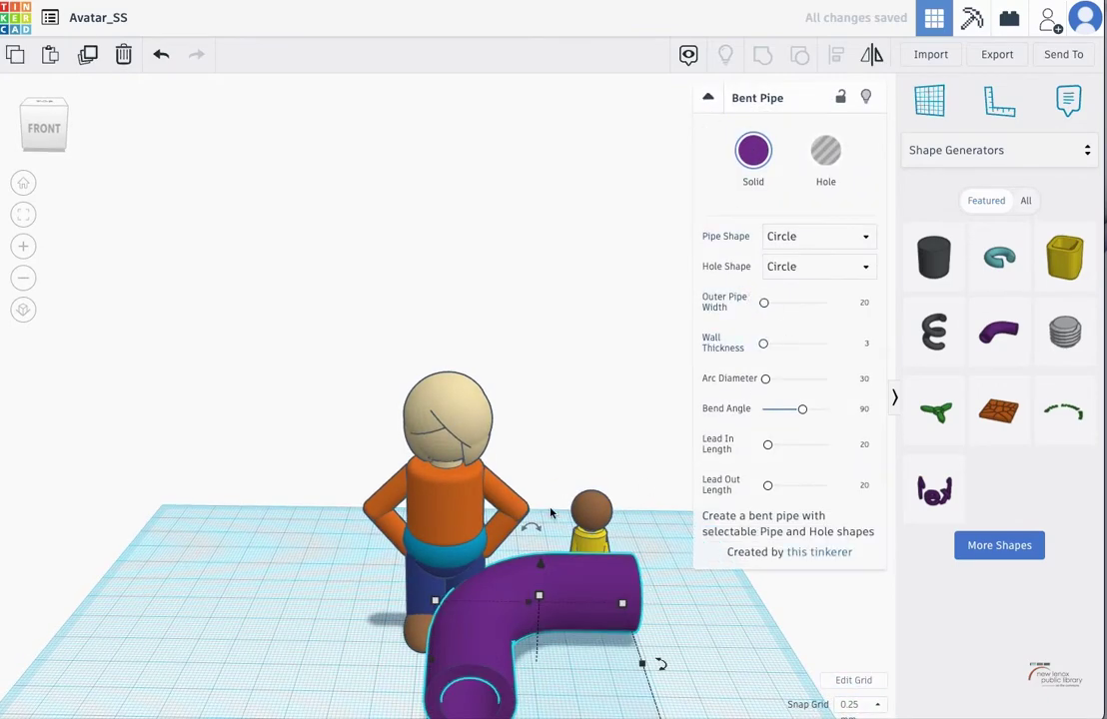
Try the hexagon and square pipe shapes on the bent pipe, returning it to Circle.
scroll(551, 514, down, 3)
right_drag(550, 514, 529, 632)
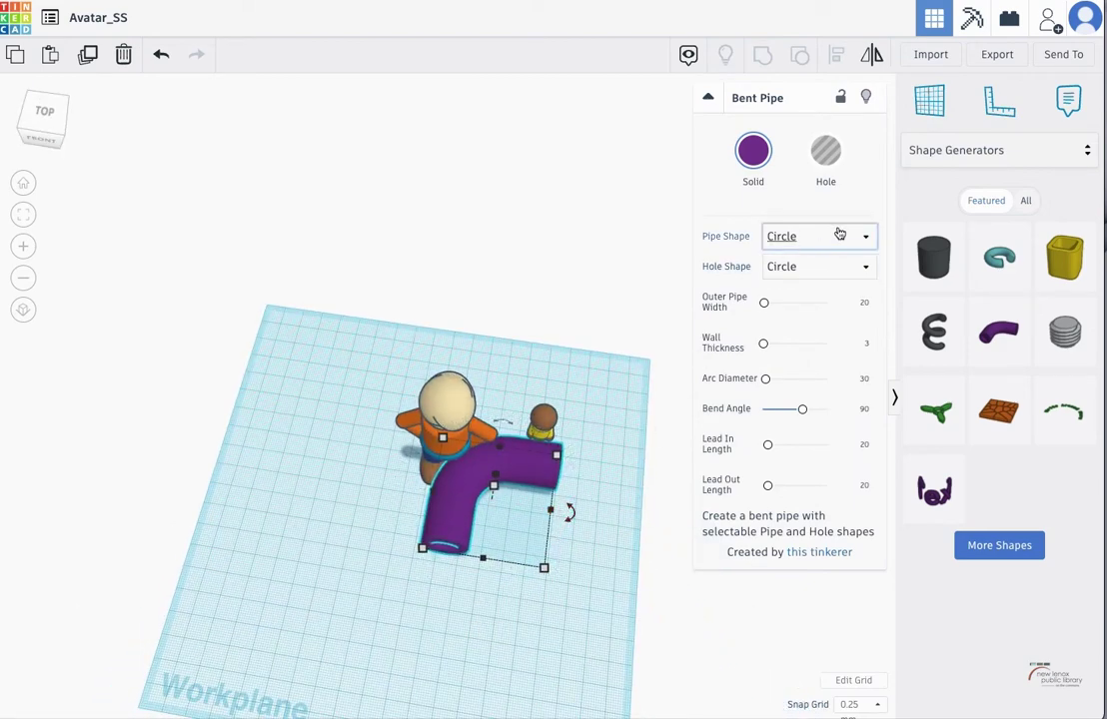
click(839, 236)
click(784, 308)
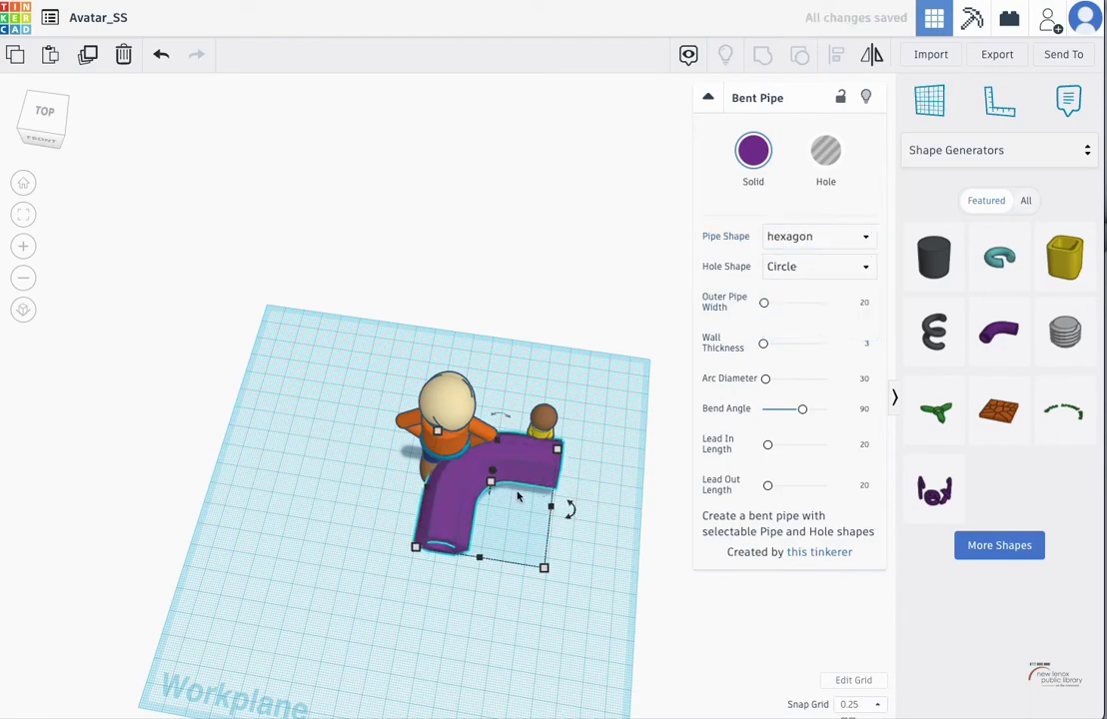
click(22, 215)
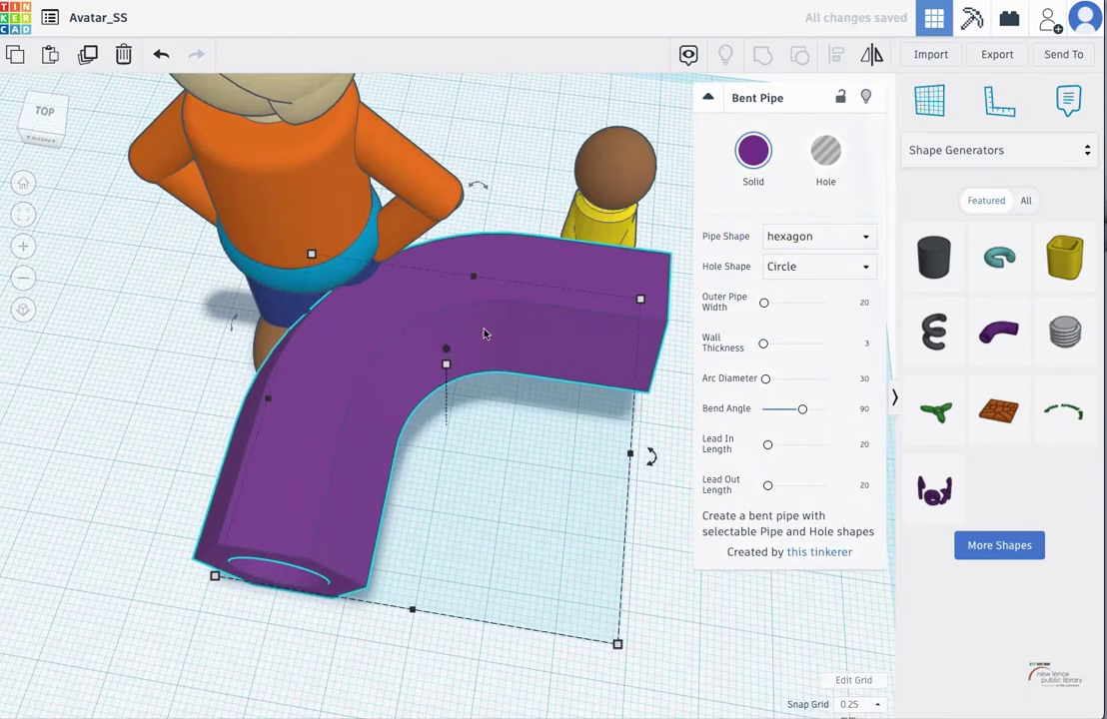
right_drag(486, 393, 485, 253)
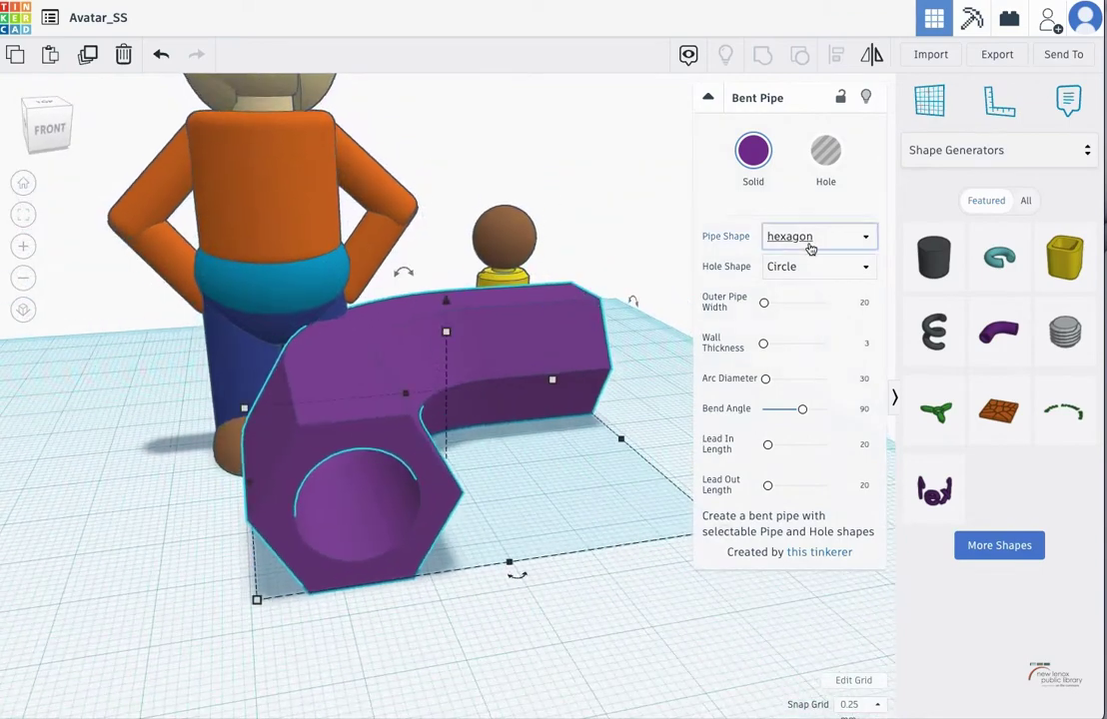
click(808, 240)
click(783, 265)
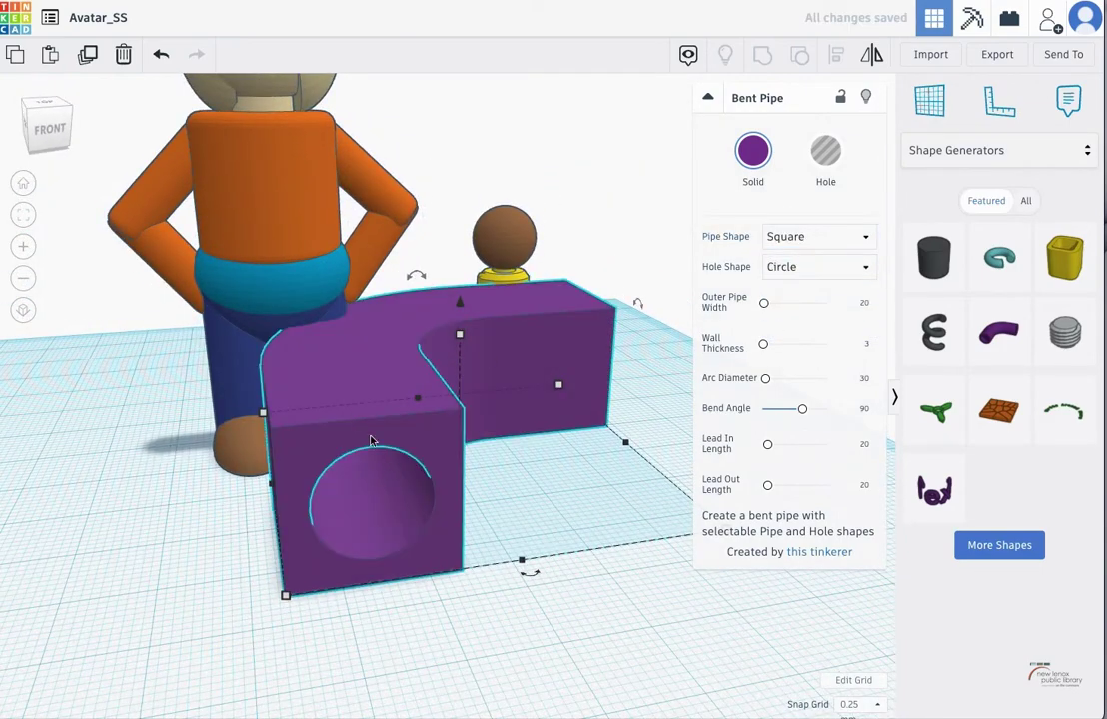
click(804, 237)
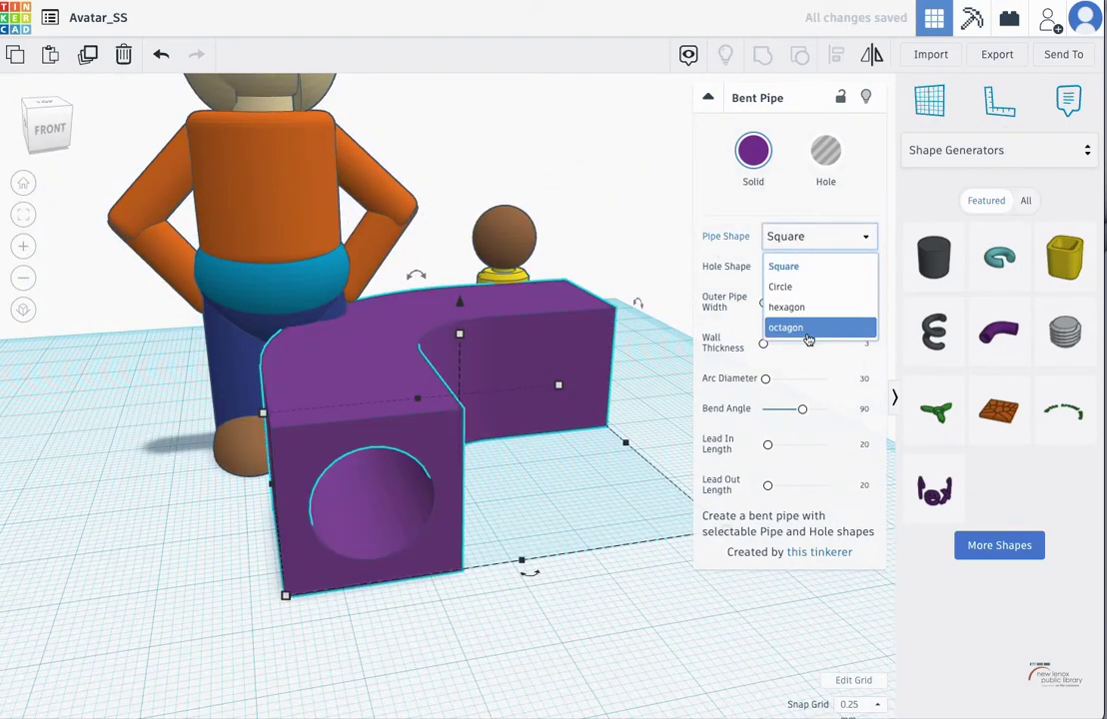
click(795, 297)
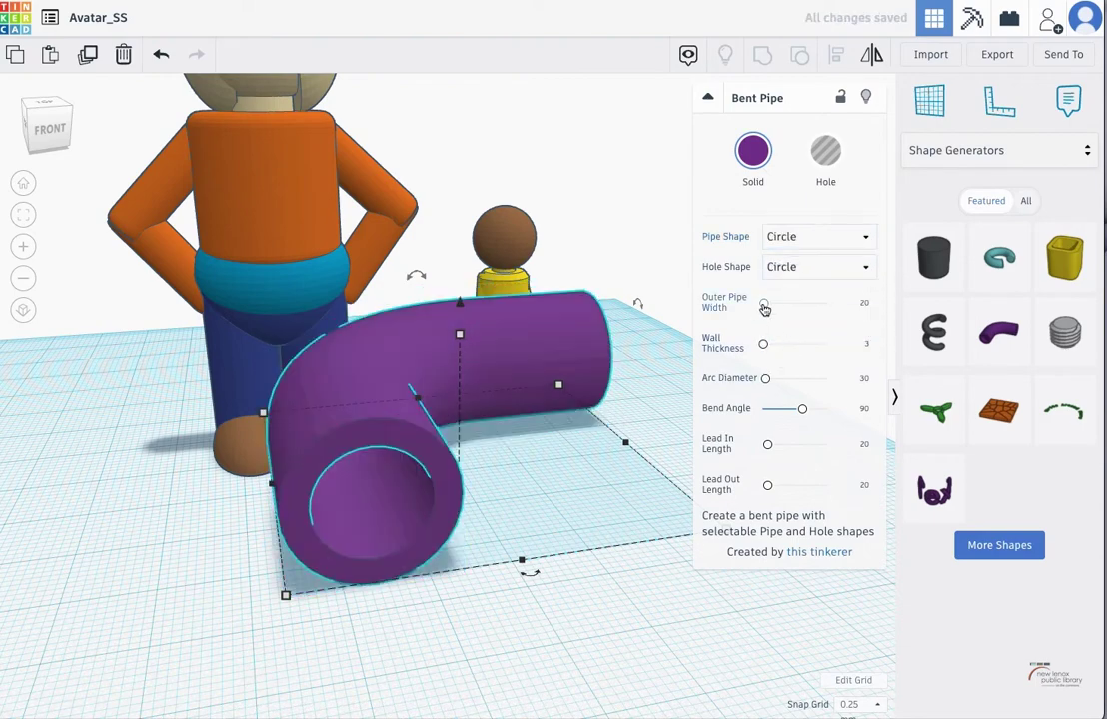
Set the bent pipe's outer width to 2 and its wall thickness to 49.55 to make a thin solid rod.
mouse_move(764, 308)
mouse_down()
mouse_move(795, 300)
mouse_move(760, 313)
mouse_up()
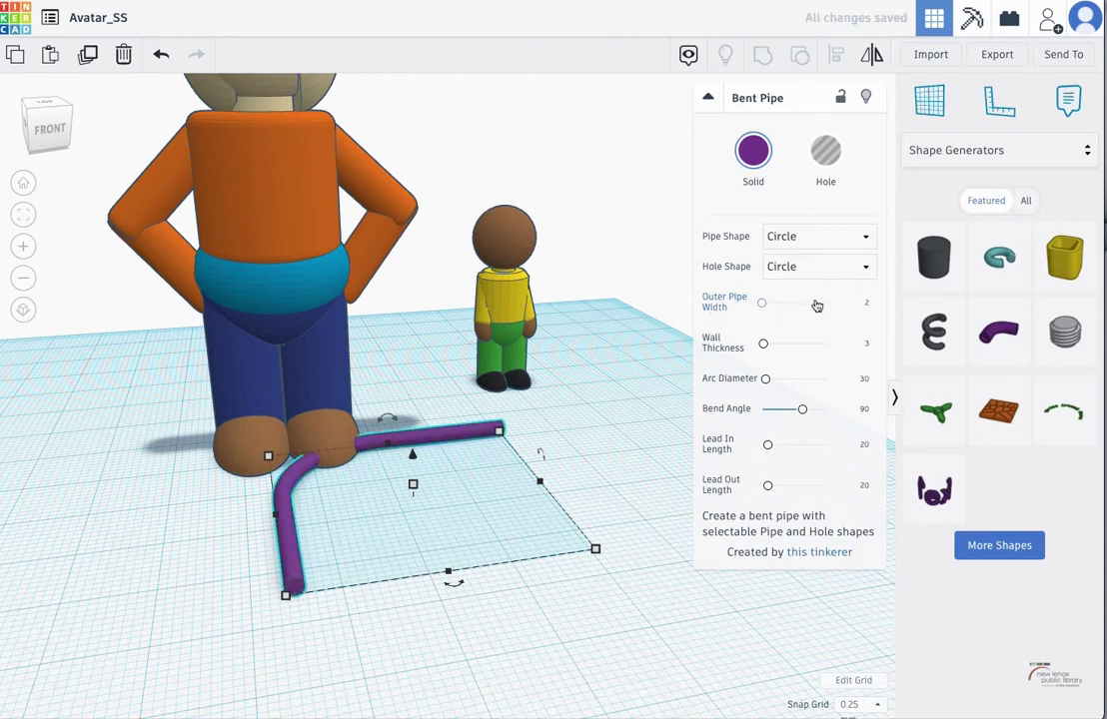
drag(764, 345, 775, 346)
click(18, 215)
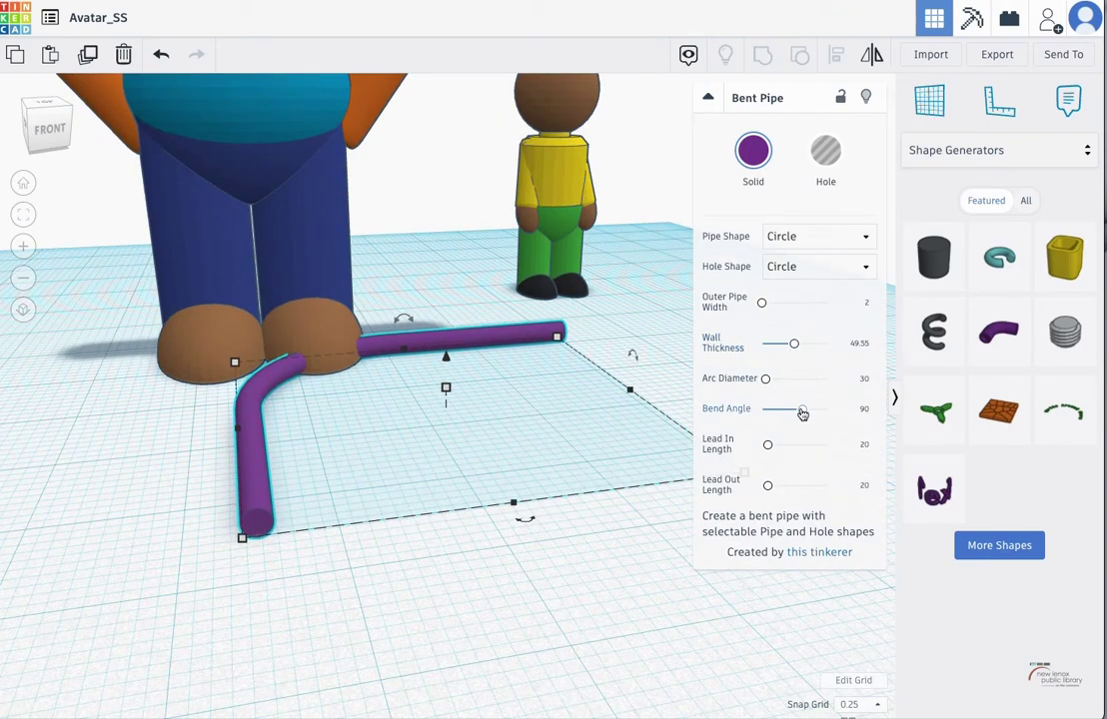
Set the bent pipe's bend angle to -149 and both its lead-in and lead-out lengths to 0, forming a plain arc.
drag(802, 412, 752, 448)
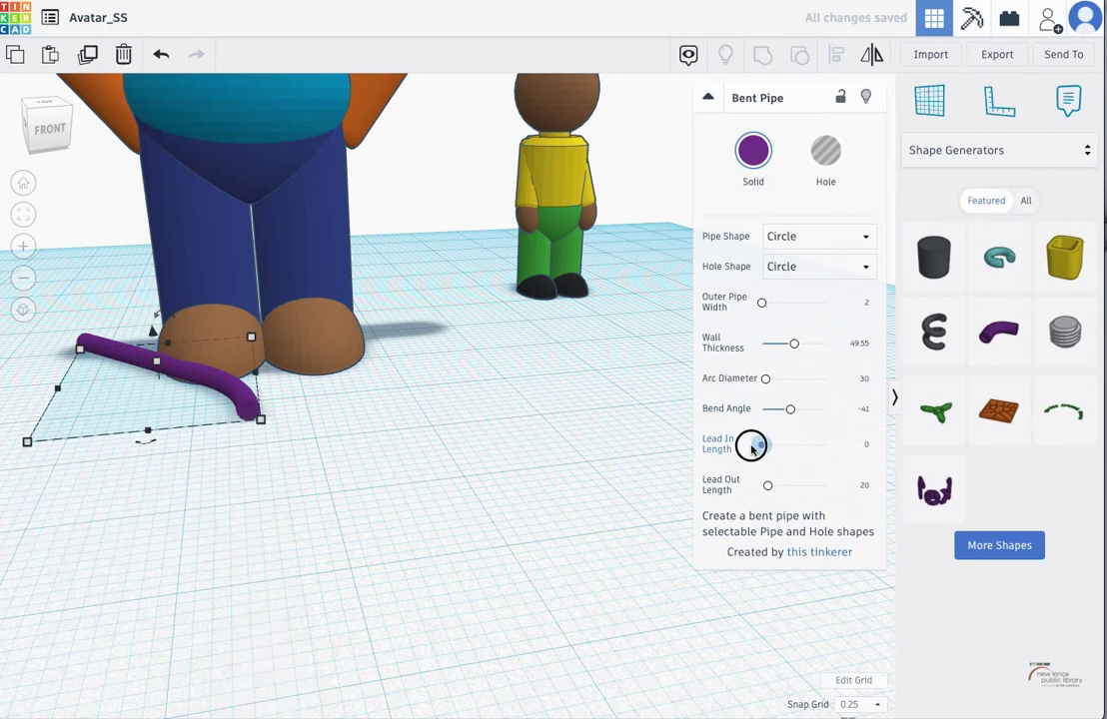
drag(788, 411, 780, 410)
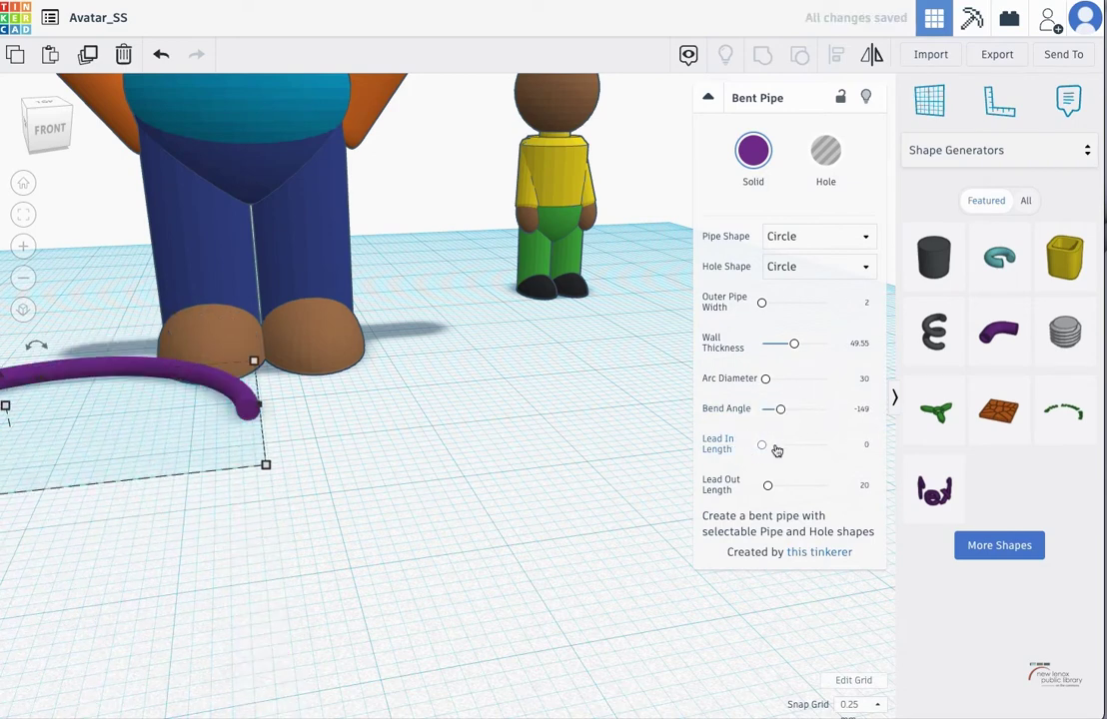
click(23, 215)
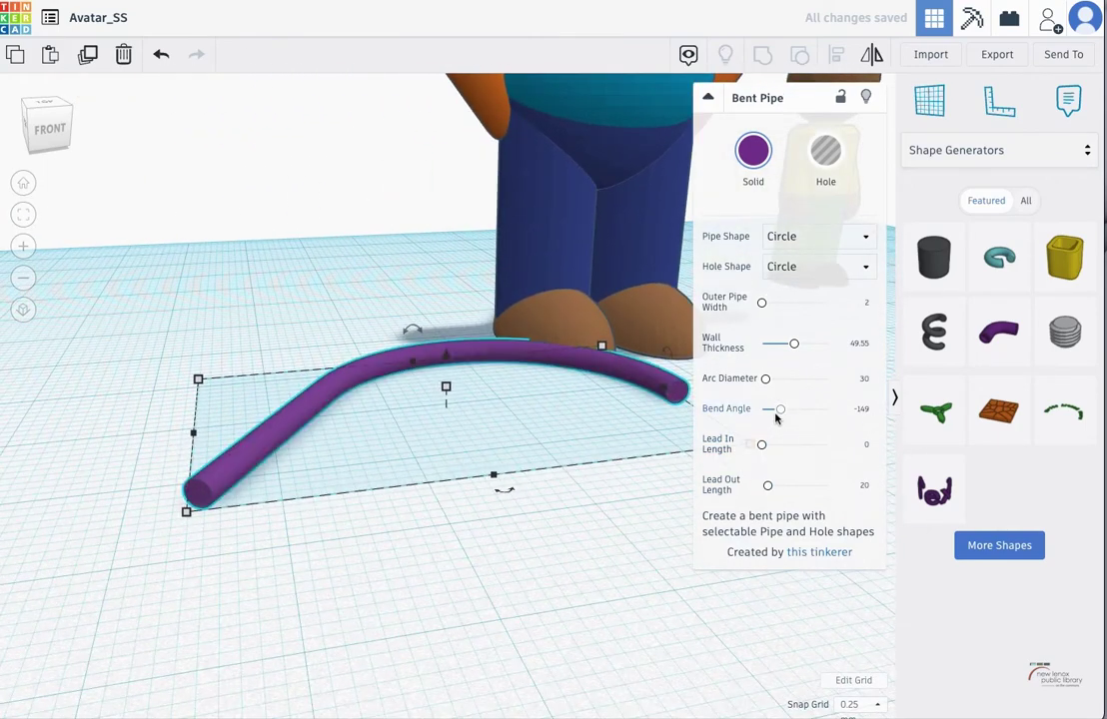
drag(768, 489, 744, 487)
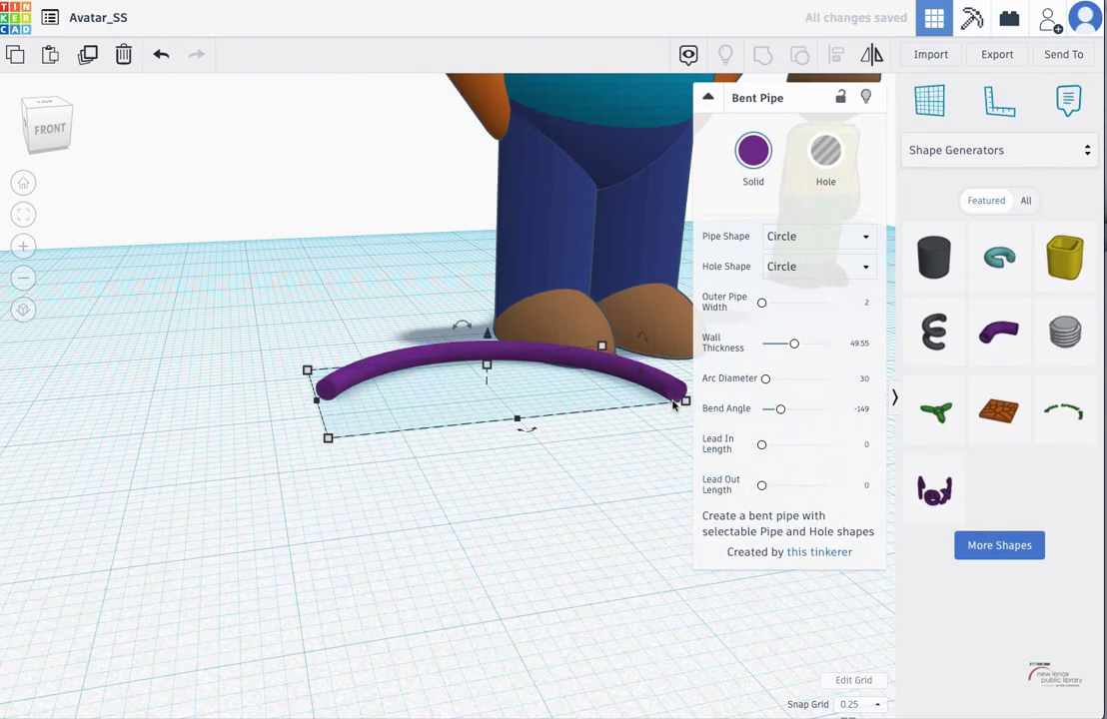
Set the bent pipe's wall thickness to 70.01, arc diameter to 3.87 and bend angle to -165.
right_drag(675, 404, 649, 356)
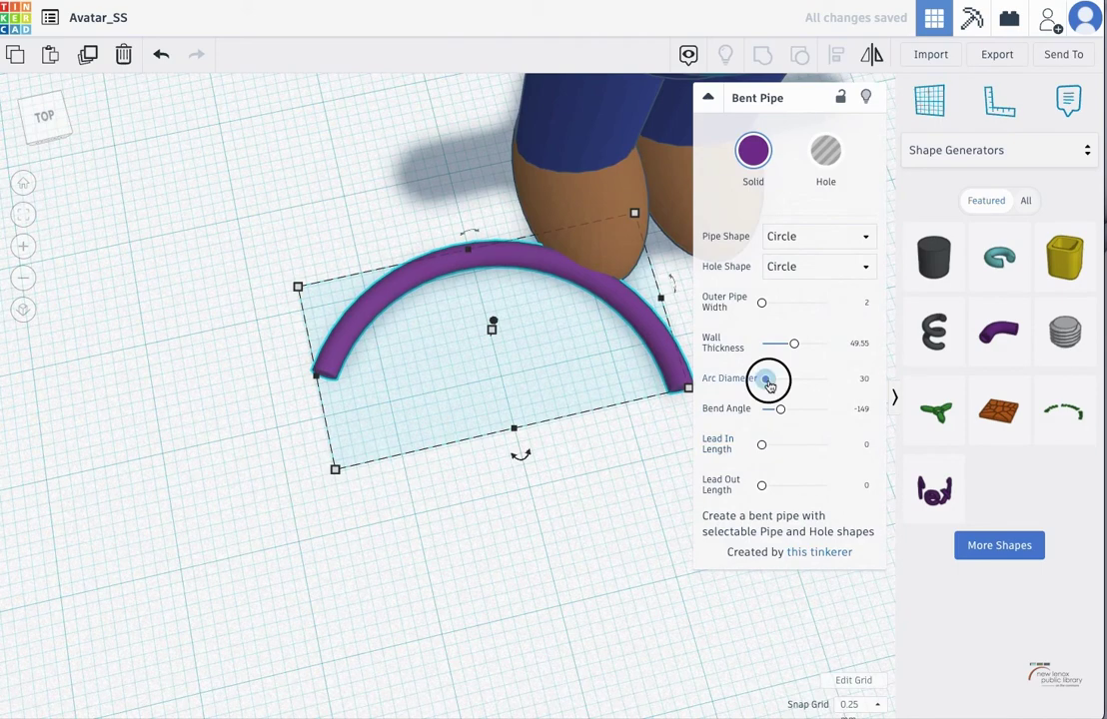
drag(769, 386, 766, 383)
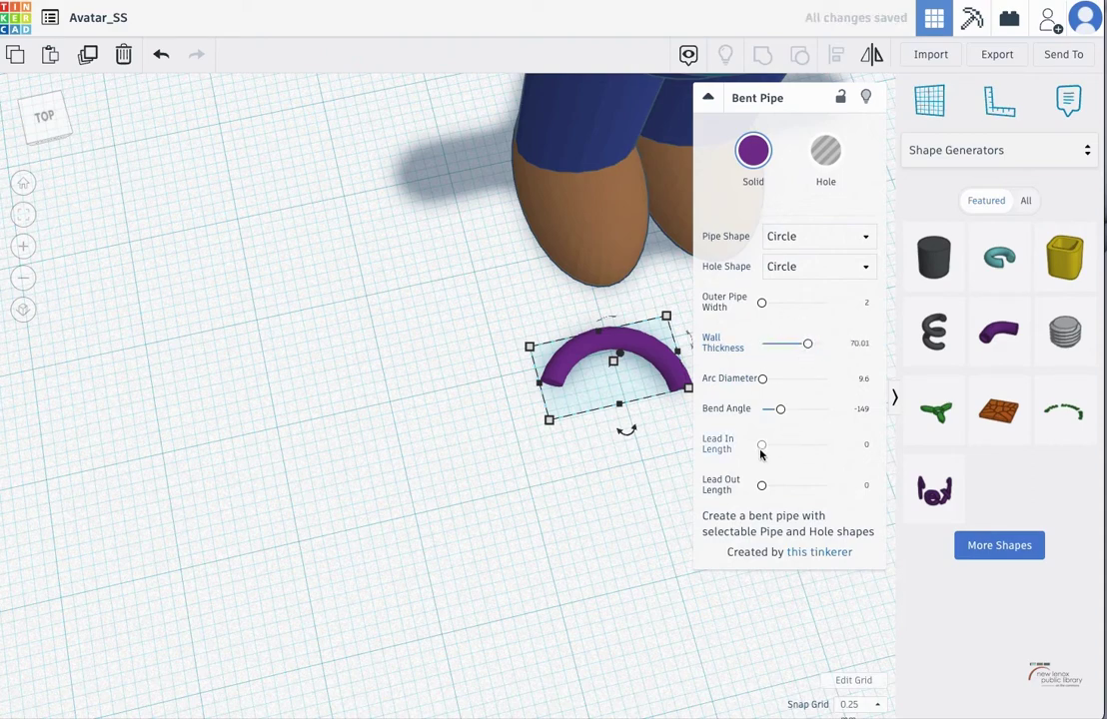
drag(762, 444, 642, 398)
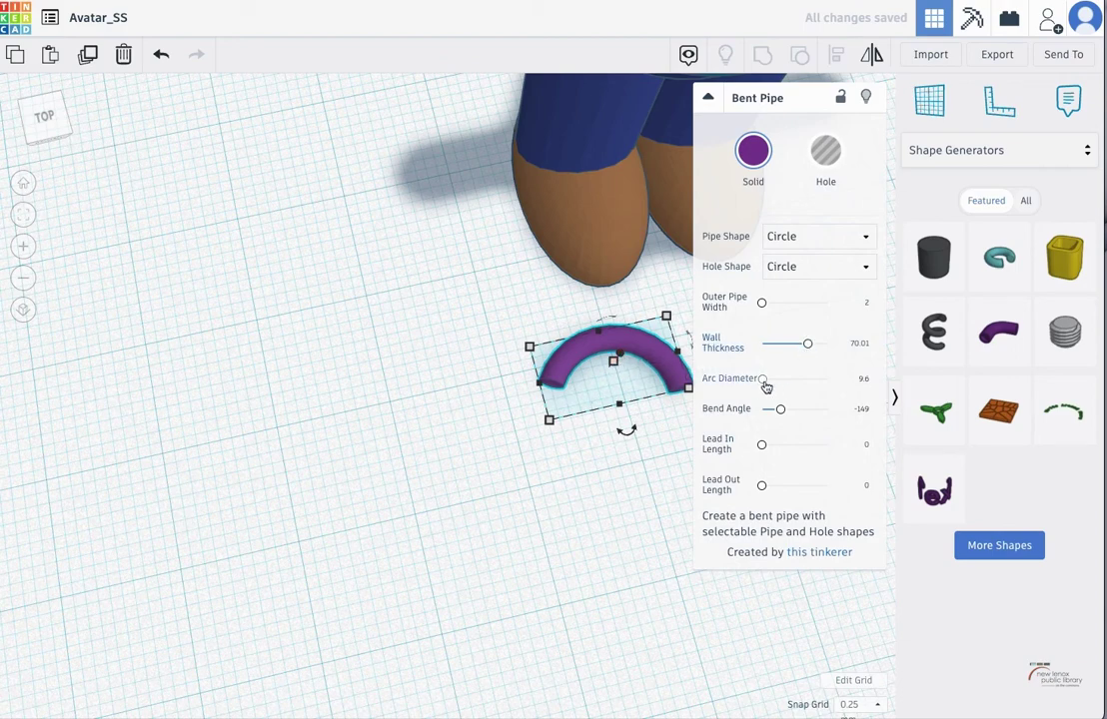
mouse_move(766, 387)
mouse_down()
mouse_move(768, 377)
mouse_move(790, 404)
mouse_move(760, 418)
mouse_move(778, 401)
mouse_up()
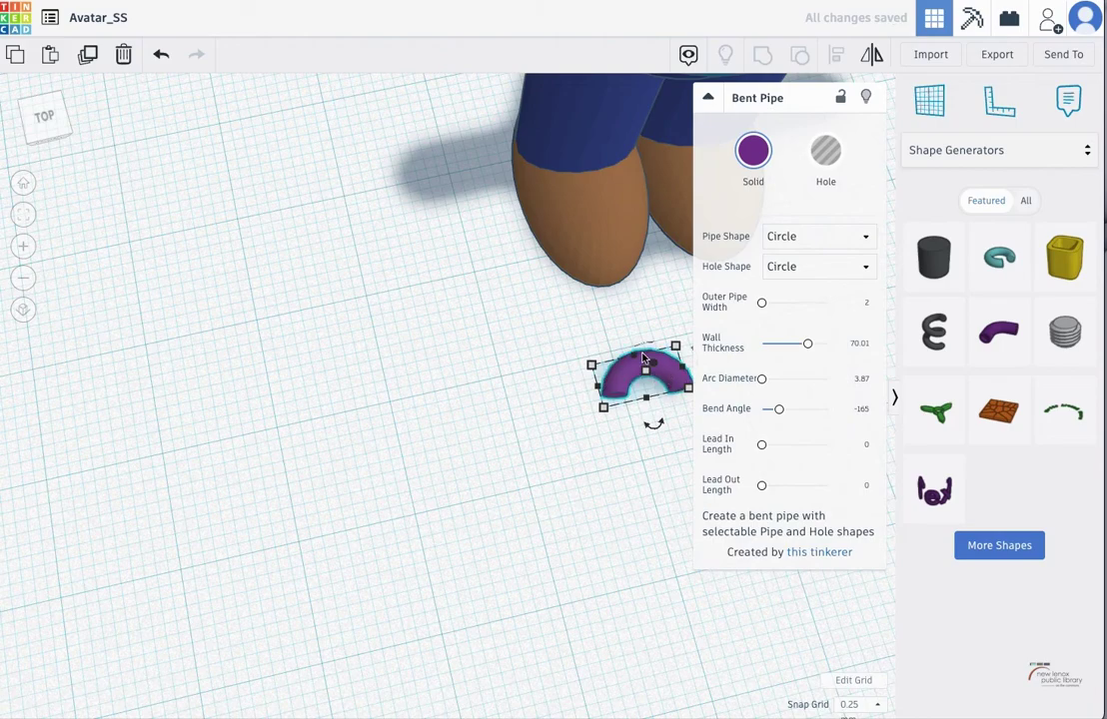
Raise the small bent pipe off the workplane to the level of the avatar's face.
scroll(650, 379, down, 3)
scroll(629, 389, down, 5)
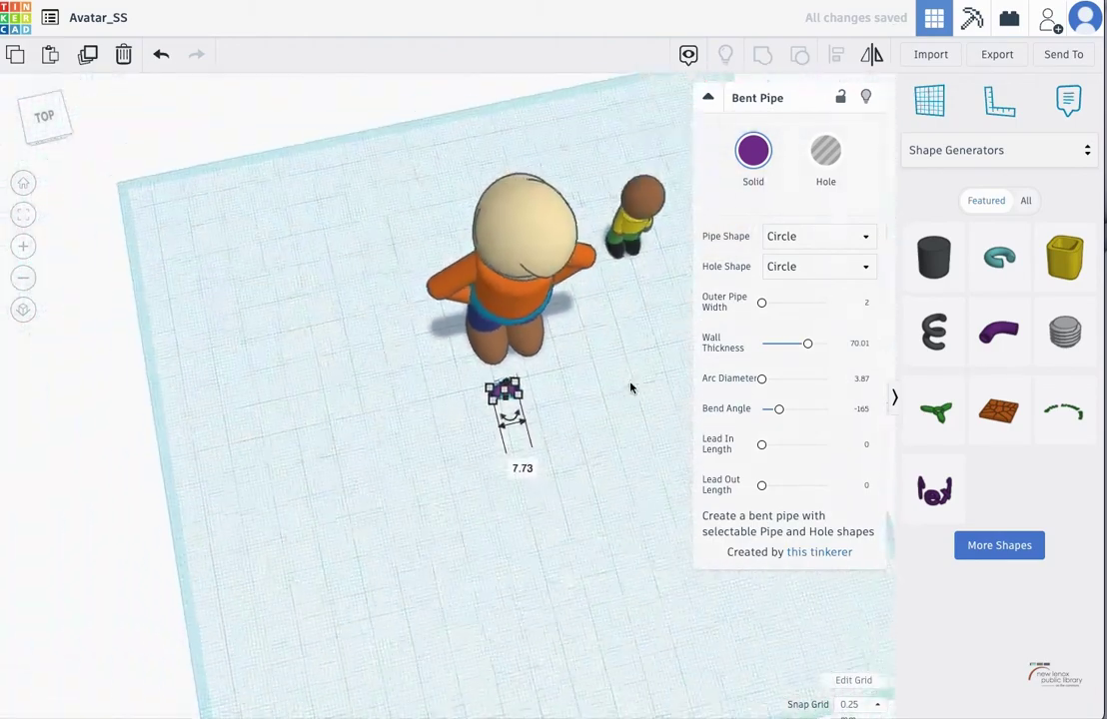
scroll(629, 389, up, 5)
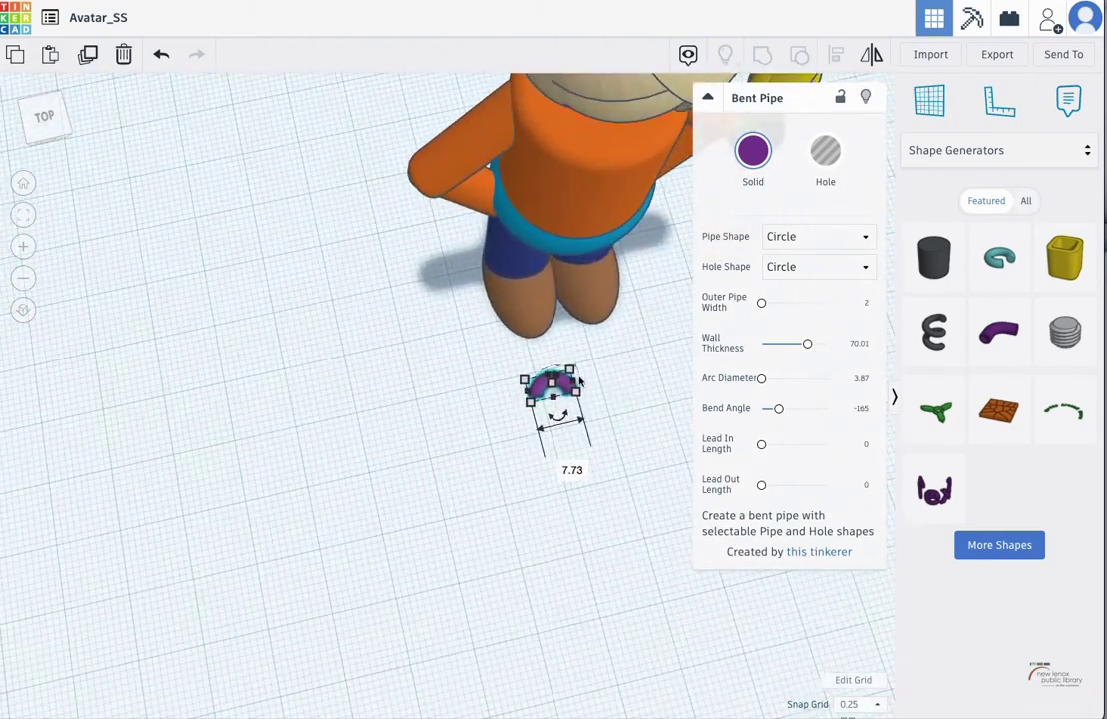
right_drag(577, 250, 564, 149)
drag(554, 376, 562, 86)
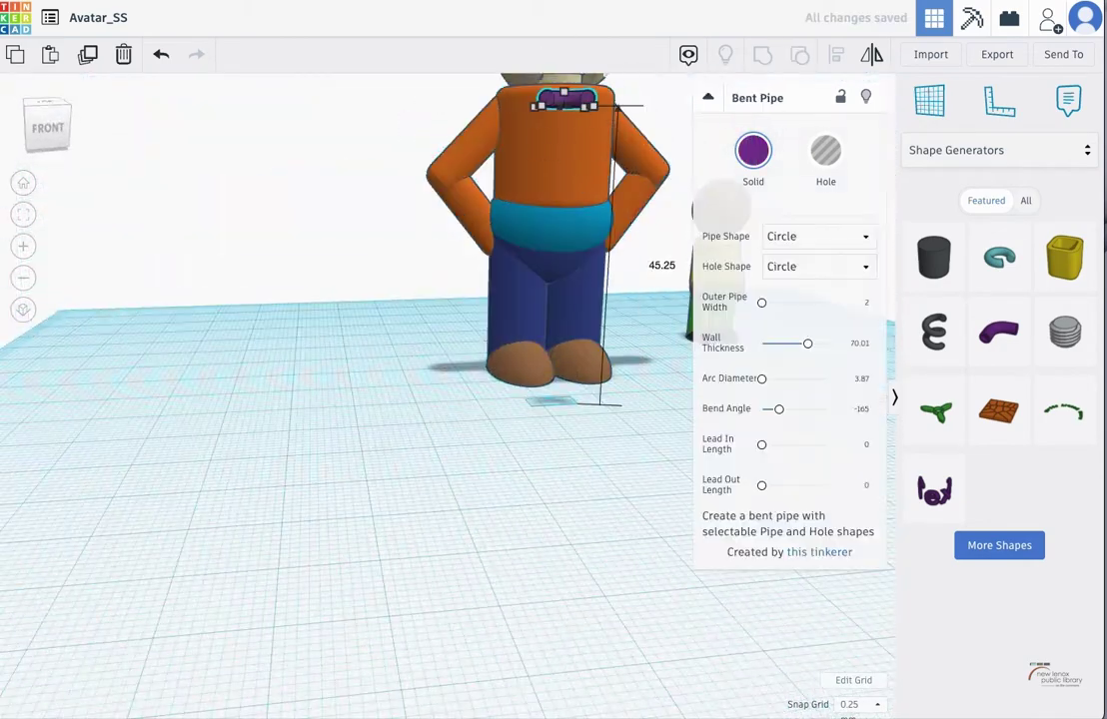
middle_drag(624, 120, 637, 252)
scroll(637, 252, up, 3)
right_drag(459, 289, 647, 329)
drag(449, 97, 499, 152)
right_drag(535, 155, 385, 210)
Nudge the bent pipe backward until it meets the front of the avatar's head.
key(Left)
key(Left)
key(Left)
key(Left)
key(Left)
key(Left)
key(Left)
key(Left)
key(Left)
key(Left)
key(Left)
key(Left)
key(Left)
key(Left)
key(Left)
key(Left)
key(Left)
key(Left)
key(Left)
key(Left)
right_drag(419, 170, 419, 234)
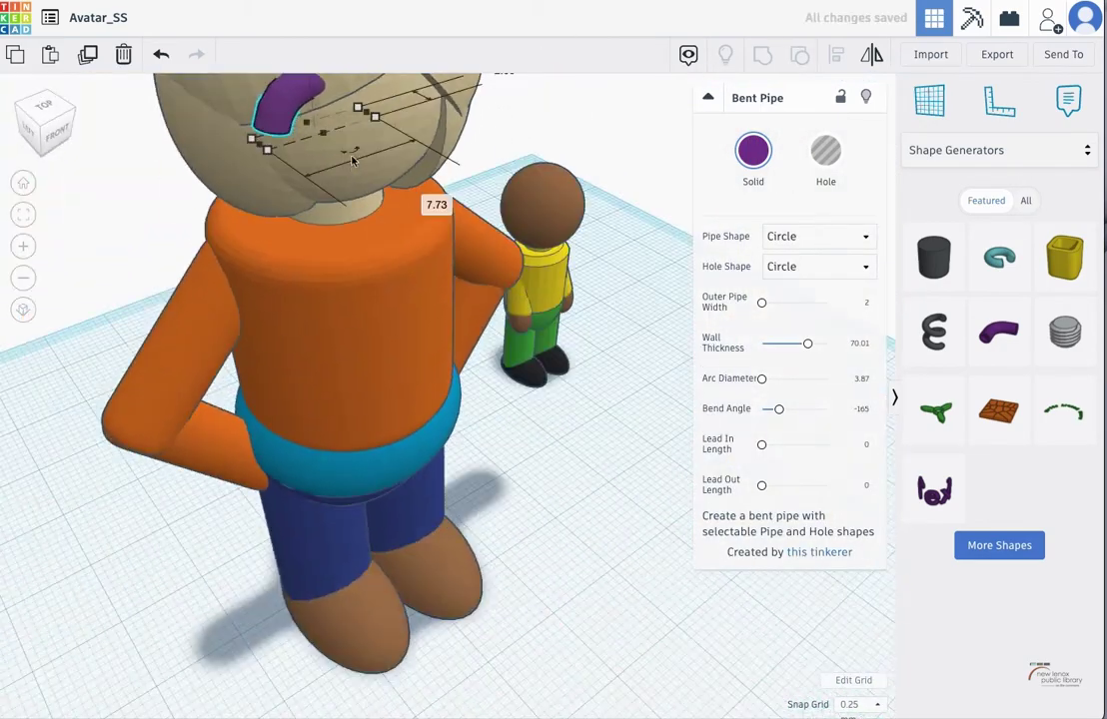
Turn the arc to follow the curve of the face, undoing the stray corner resize.
drag(340, 155, 310, 161)
right_drag(465, 150, 420, 80)
drag(391, 132, 391, 151)
drag(453, 186, 453, 179)
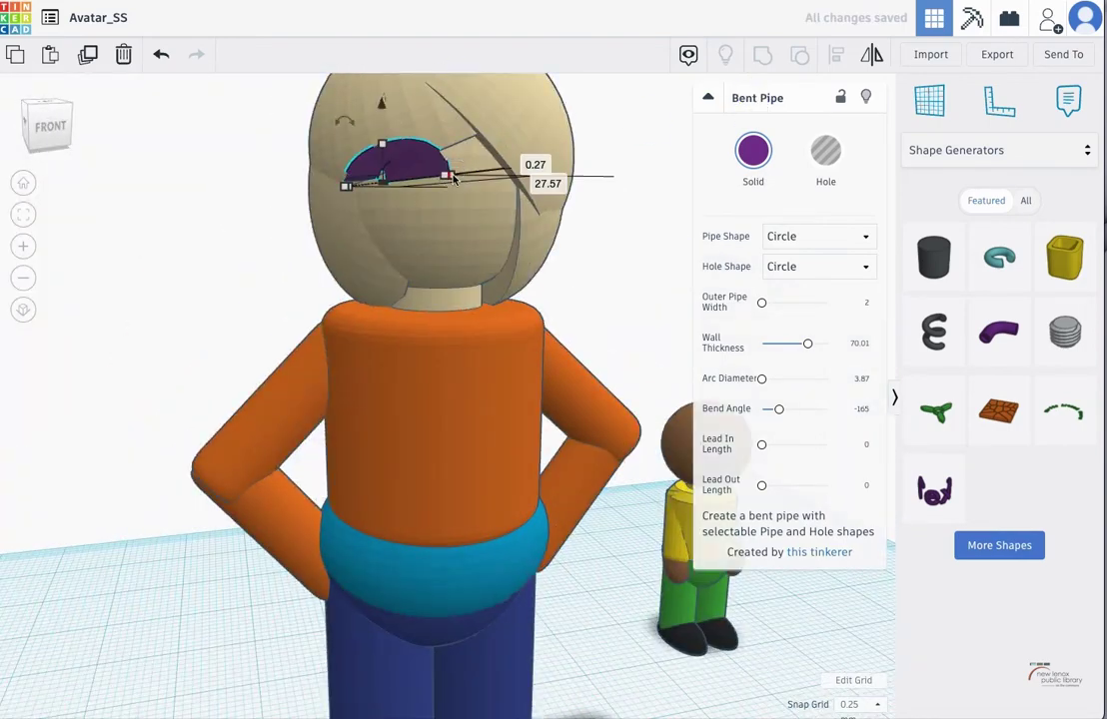
key(ctrl+z)
Turn the snap grid off and try rotating the arc about its vertical axis, undoing the last change.
scroll(380, 189, up, 5)
right_drag(308, 212, 444, 195)
right_drag(570, 424, 662, 420)
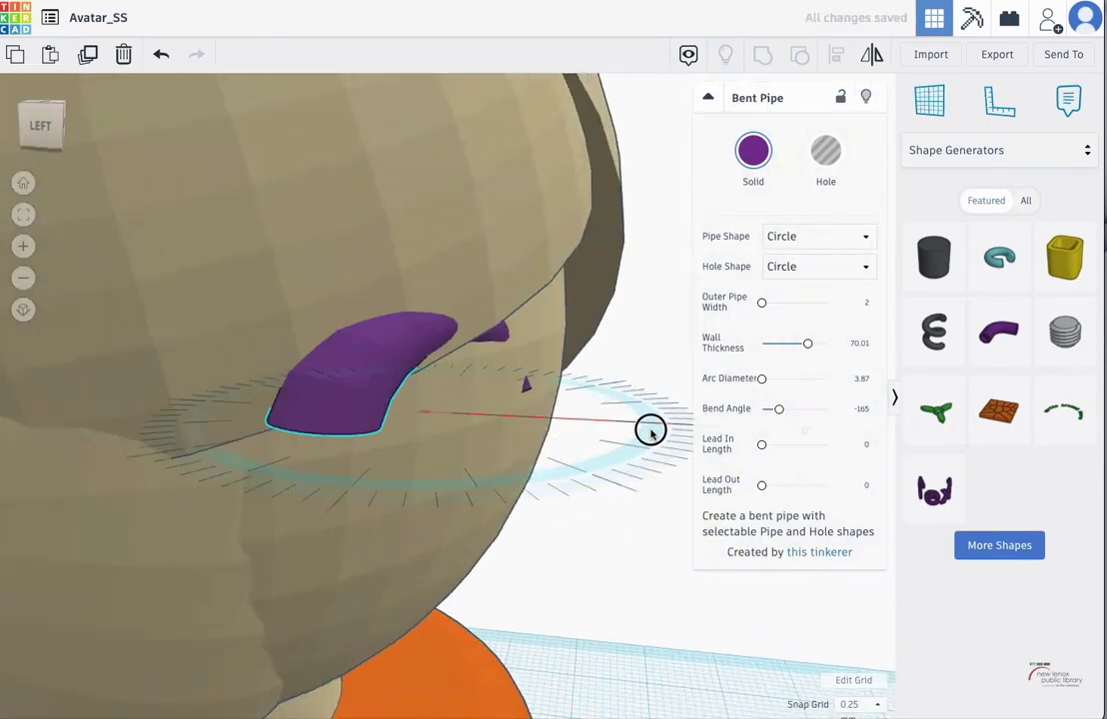
click(857, 704)
click(847, 552)
mouse_move(665, 423)
mouse_down()
mouse_move(644, 440)
mouse_move(661, 427)
mouse_up()
scroll(519, 403, down, 8)
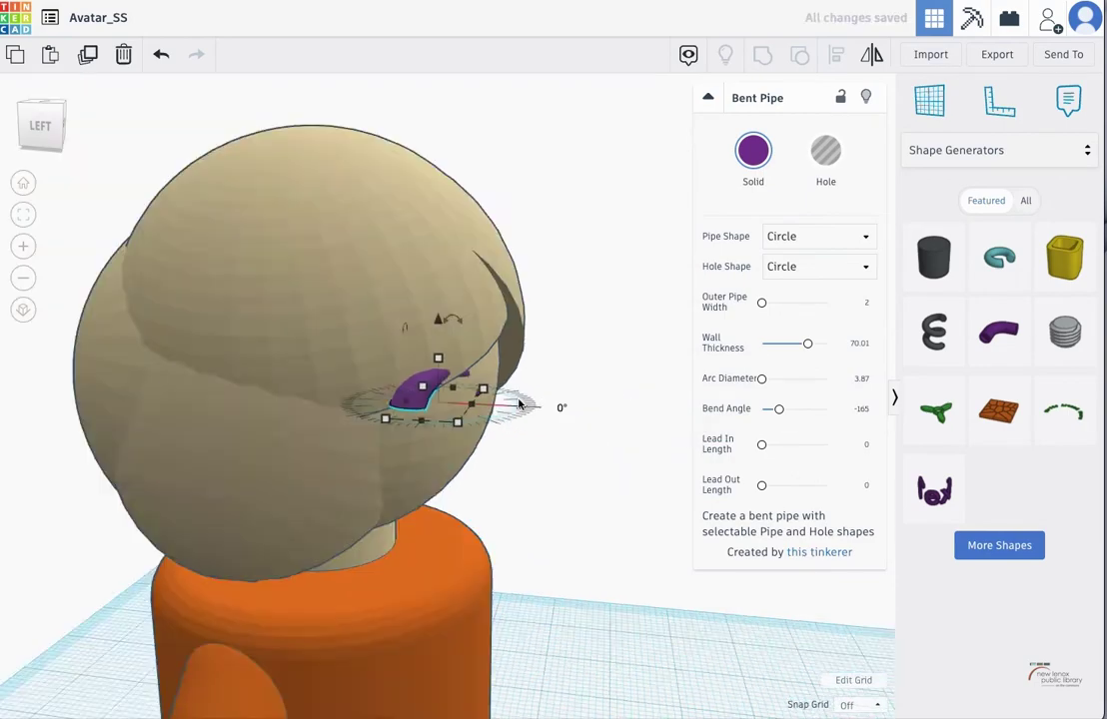
click(23, 219)
right_drag(610, 439, 514, 399)
click(161, 55)
Shift the arc along the head so it rests against the face, undoing the last small move.
scroll(585, 390, down, 6)
drag(521, 420, 474, 401)
right_drag(510, 385, 728, 359)
drag(416, 417, 477, 416)
right_drag(549, 388, 350, 368)
drag(433, 416, 434, 418)
key(ctrl+z)
Lower the arc and reposition it just below the fringe as the first eye.
click(28, 214)
scroll(330, 344, down, 5)
right_drag(319, 345, 415, 351)
mouse_move(438, 451)
mouse_down()
mouse_move(439, 397)
mouse_move(437, 469)
mouse_up()
right_drag(559, 500, 544, 290)
scroll(559, 474, up, 2)
drag(511, 277, 413, 242)
right_drag(429, 269, 543, 469)
scroll(543, 482, down, 2)
Duplicate the eye arc and undo the trial move of the copy across the face.
key(ctrl+d)
drag(495, 419, 787, 409)
right_drag(704, 449, 691, 599)
key(ctrl+z)
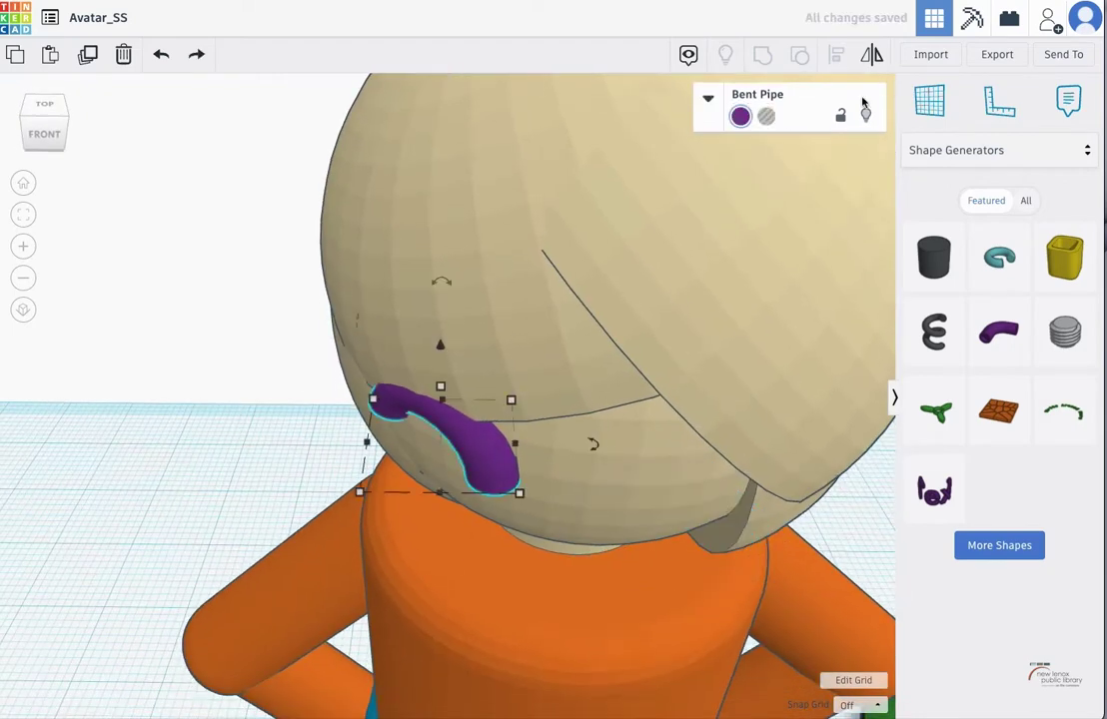
Mirror the duplicated arc left to right to form the opposite eye.
click(438, 558)
click(872, 55)
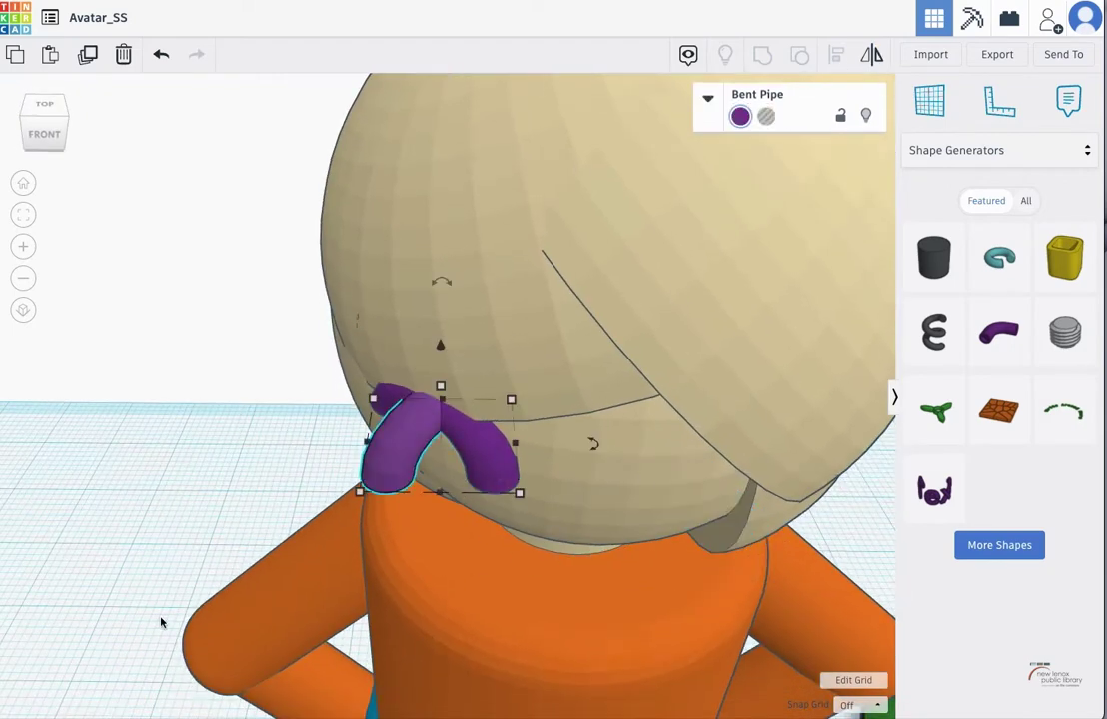
key(ctrl+z)
click(872, 55)
click(613, 467)
right_drag(627, 520, 627, 404)
key(ctrl+z)
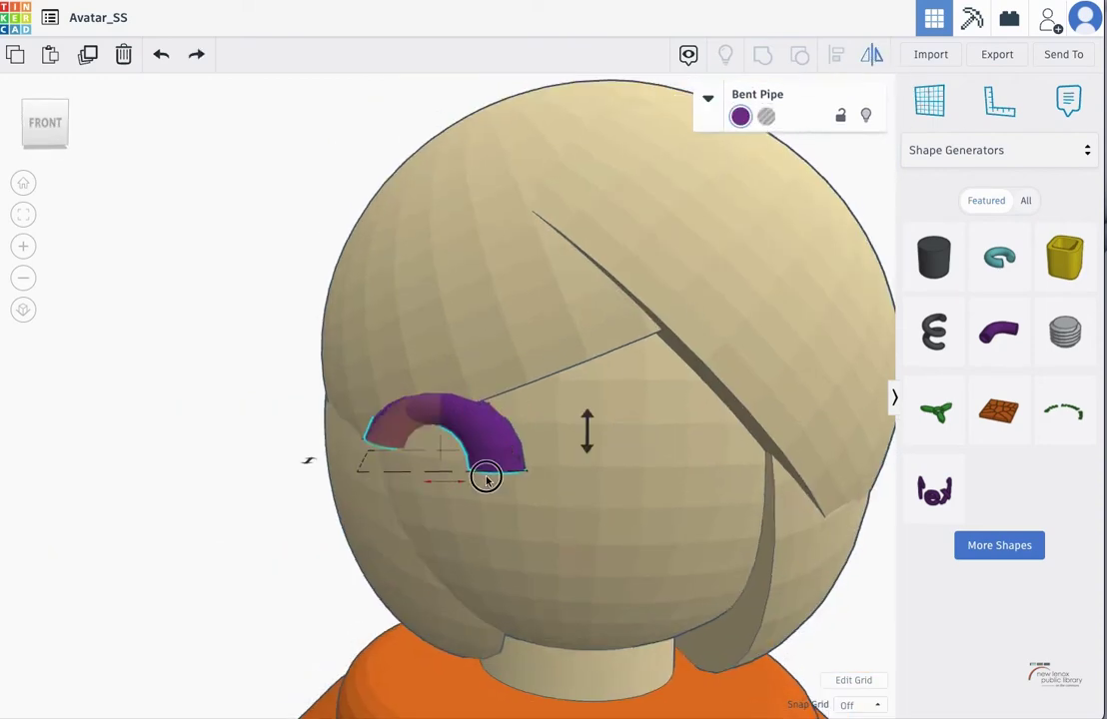
right_drag(447, 474, 461, 537)
Move the mirrored arc to the other side of the face, undoing the further trial adjustments.
drag(406, 458, 679, 458)
drag(759, 529, 644, 562)
drag(747, 612, 543, 617)
key(ctrl+z)
right_drag(815, 464, 569, 609)
key(ctrl+z)
Set the snap grid to 0.25 mm to nudge the mirrored arc in fixed increments.
key(Left)
key(Left)
click(854, 680)
click(593, 454)
click(860, 705)
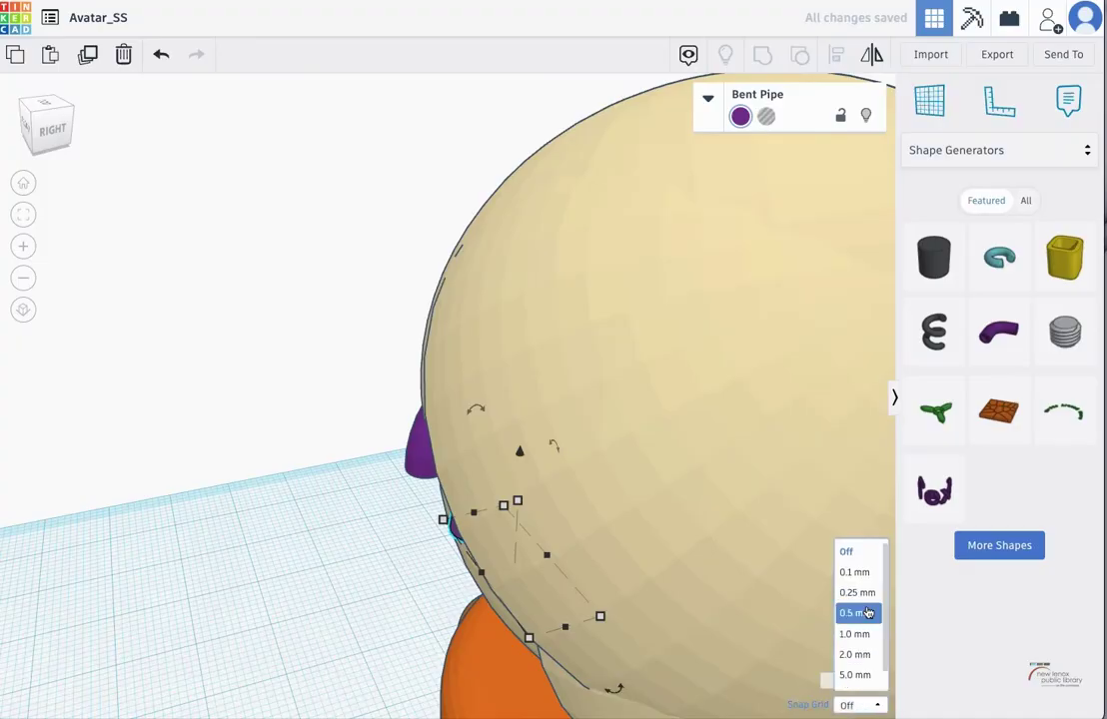
click(859, 592)
Nudge the mirrored arc forward so it stands out from the face like the first eye.
key(Left)
key(Left)
key(Left)
key(Left)
key(Left)
right_drag(499, 490, 616, 421)
click(617, 420)
click(614, 429)
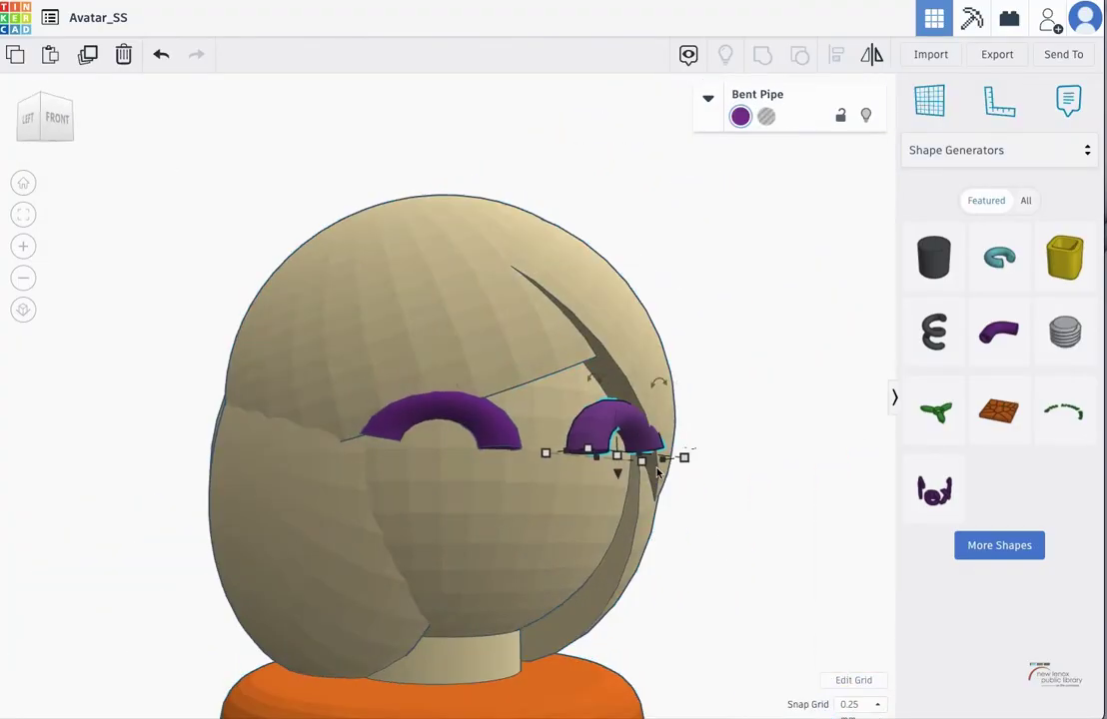
right_drag(657, 467, 729, 570)
key(Left)
key(Left)
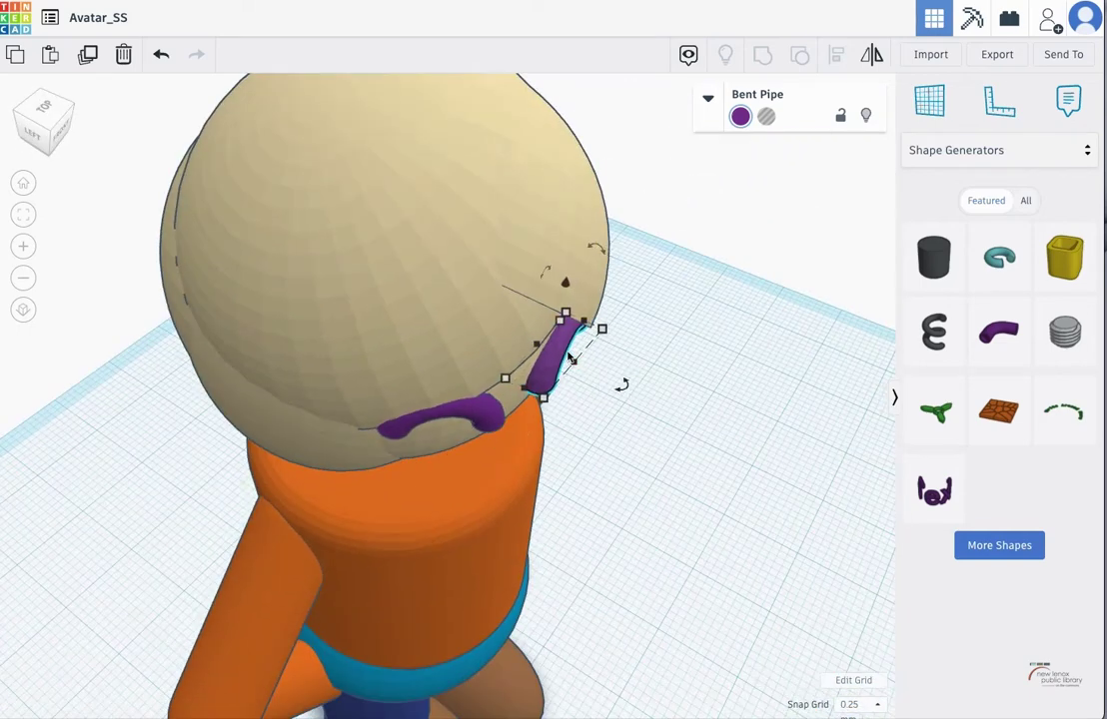
right_drag(649, 479, 507, 313)
Place a Cone from the Basic Shapes on the workplane in front of the avatar's feet.
click(506, 313)
click(999, 150)
click(1005, 366)
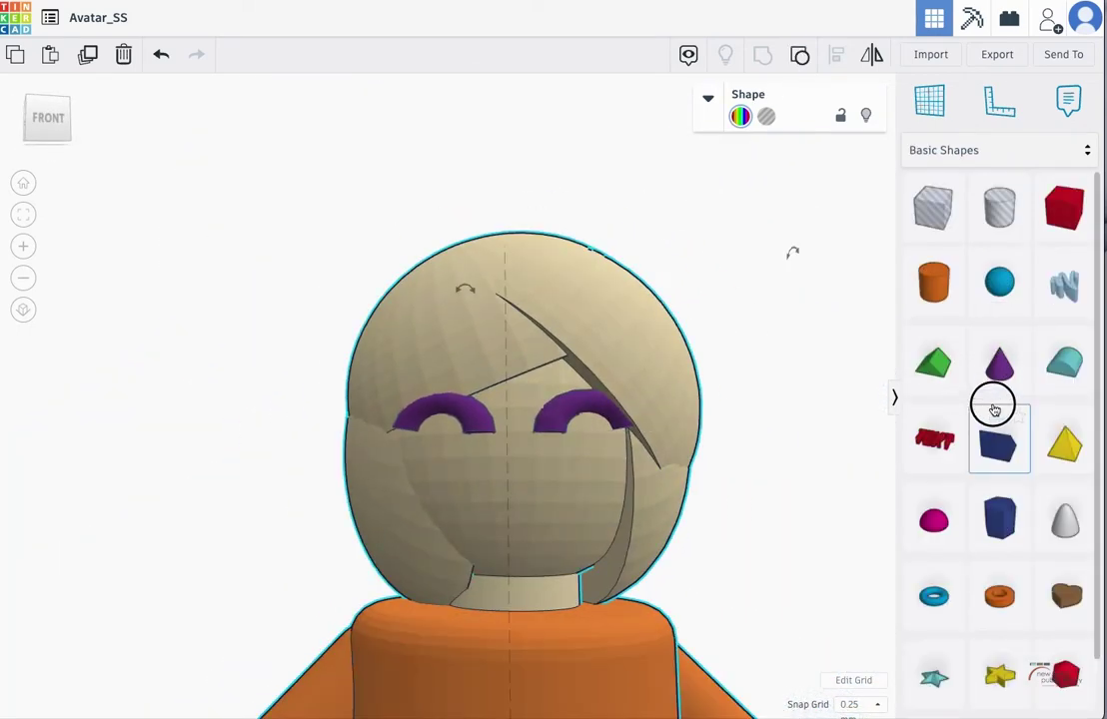
click(996, 368)
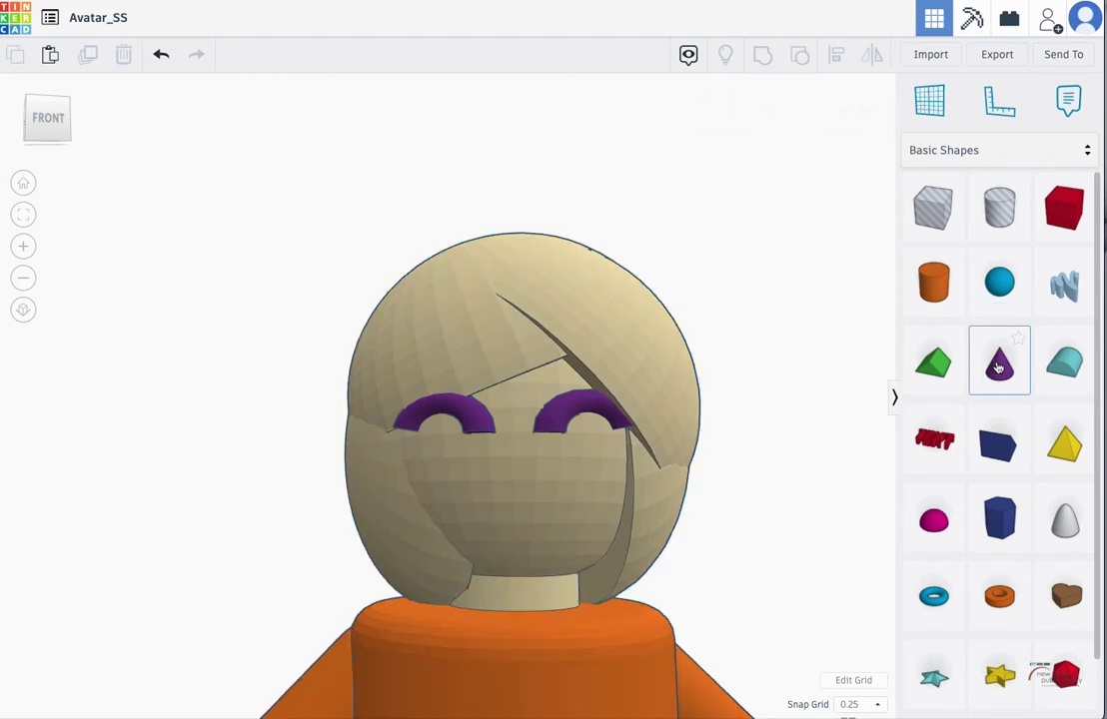
scroll(685, 526, down, 5)
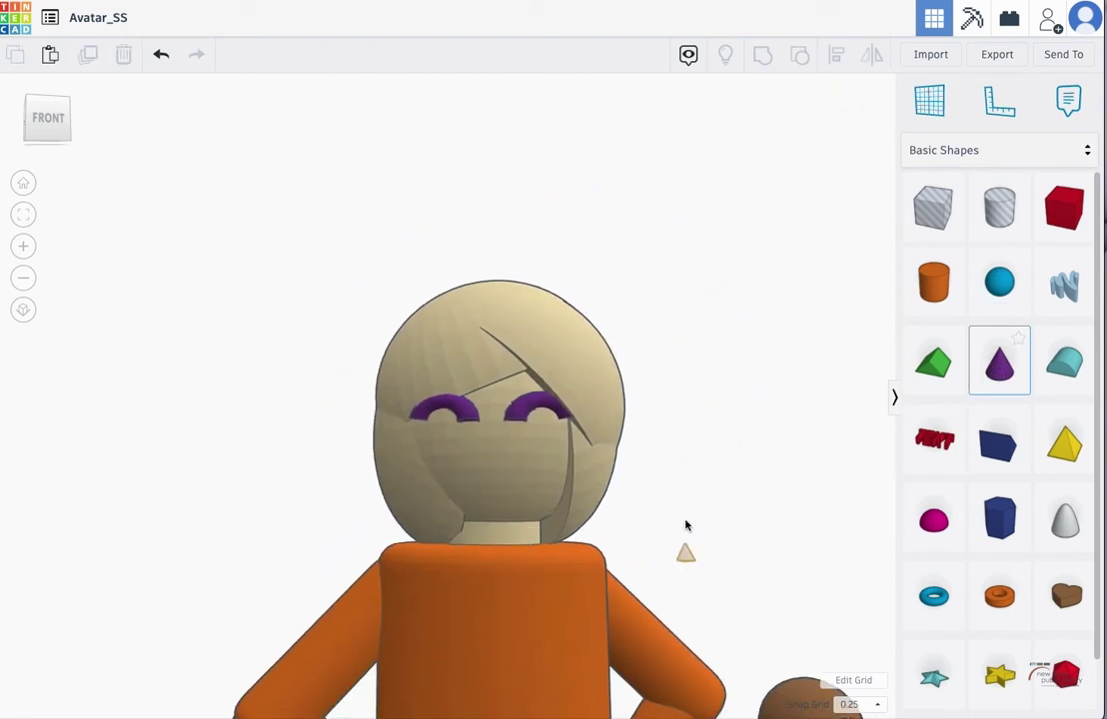
right_drag(606, 566, 435, 433)
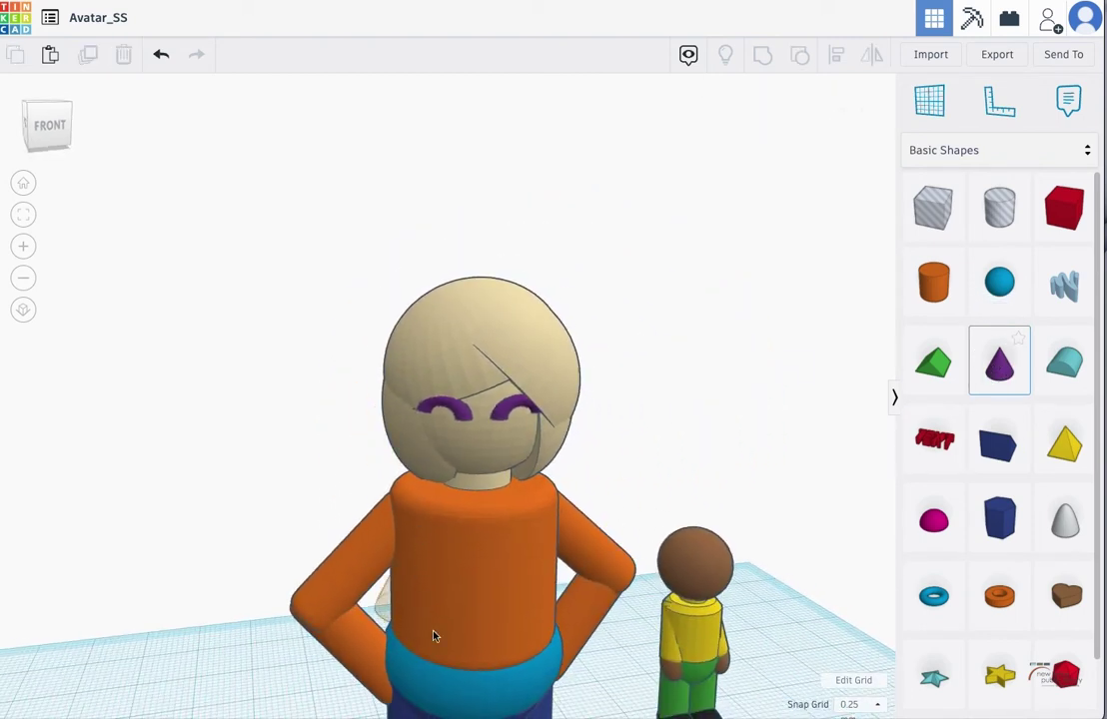
right_drag(476, 516, 466, 459)
right_drag(452, 558, 489, 694)
click(485, 682)
right_drag(588, 558, 430, 639)
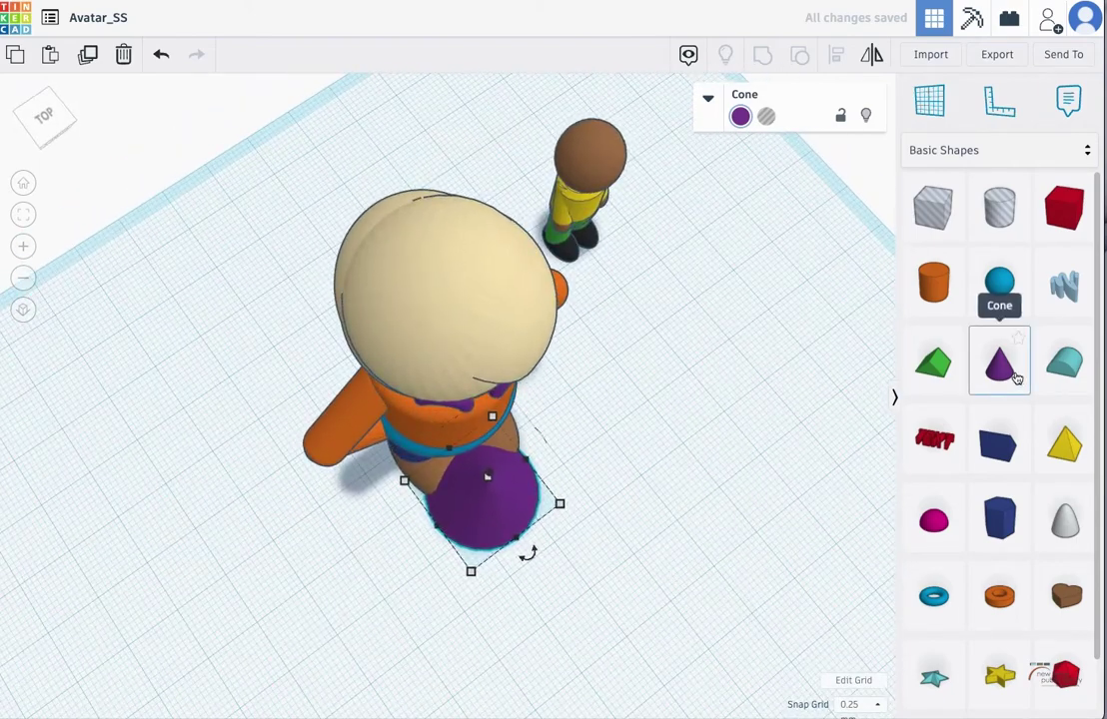
Raise the cone from the workplane to a position in front of the avatar's head.
right_drag(607, 465, 544, 602)
right_drag(504, 691, 504, 718)
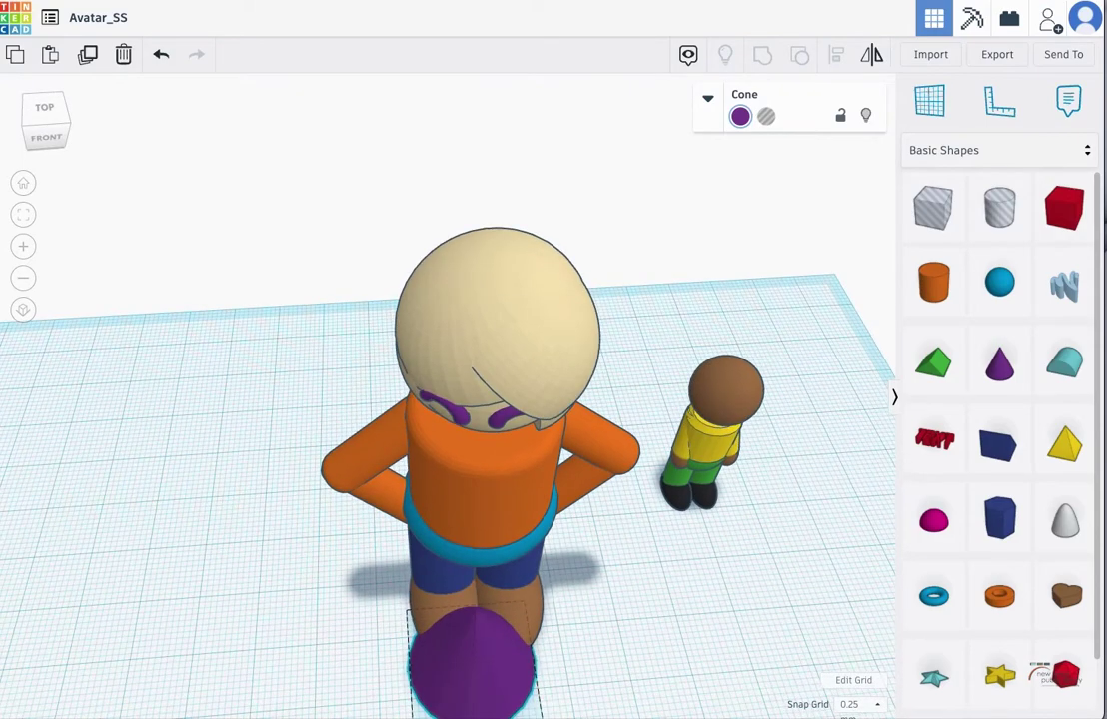
drag(474, 600, 508, 330)
Set the cone's length and width to 2, its top radius to 8.05 and its height to 4.12.
right_drag(510, 540, 538, 424)
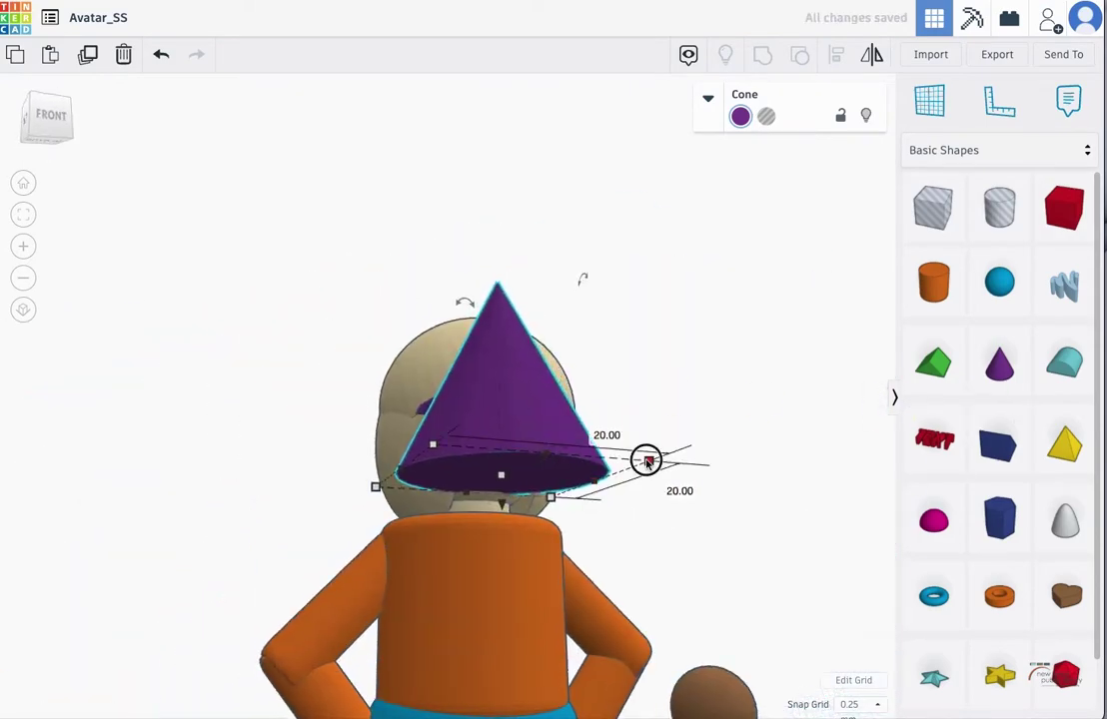
drag(647, 460, 581, 460)
click(543, 431)
text(2)
key(Tab)
text(2)
key(Return)
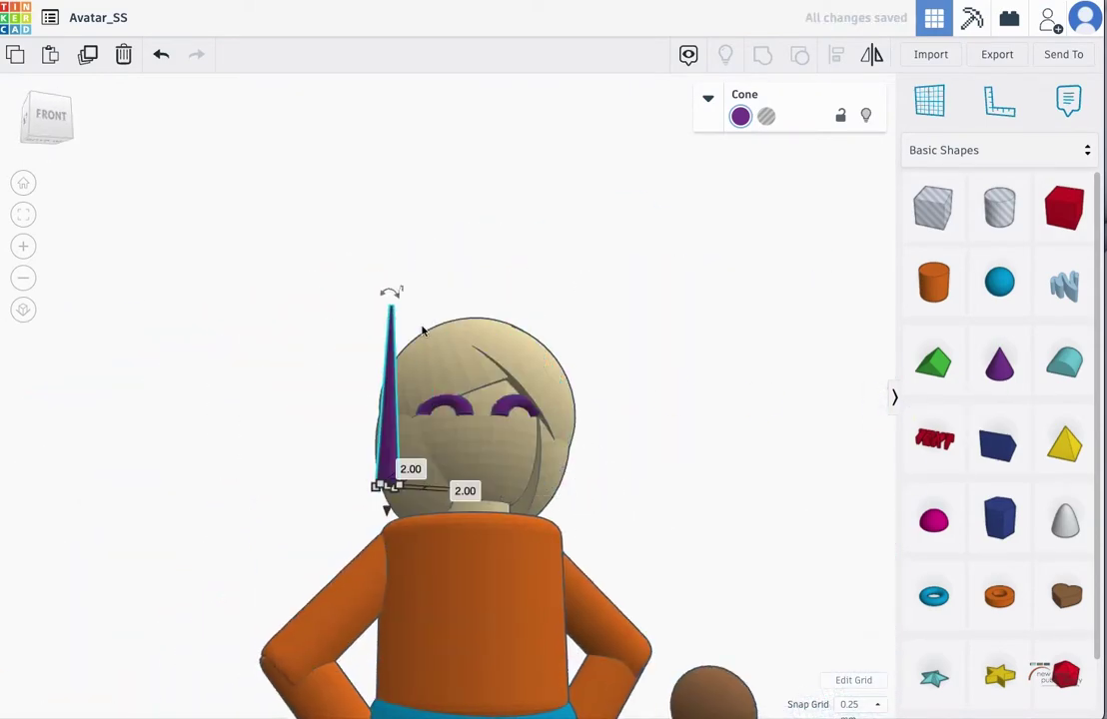
mouse_move(763, 118)
mouse_move(758, 236)
mouse_down()
mouse_move(778, 236)
mouse_move(756, 237)
mouse_up()
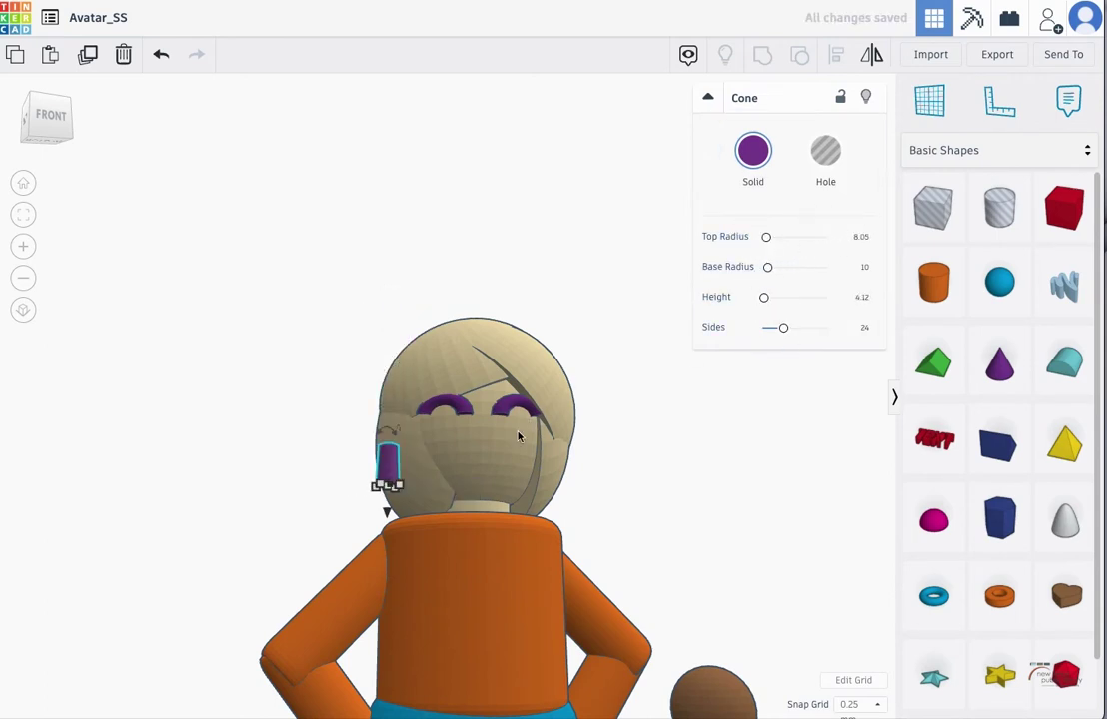
Move the cone to the middle of the face and nudge it forward out of the head.
right_drag(518, 436, 490, 490)
scroll(507, 489, up, 5)
drag(312, 522, 583, 503)
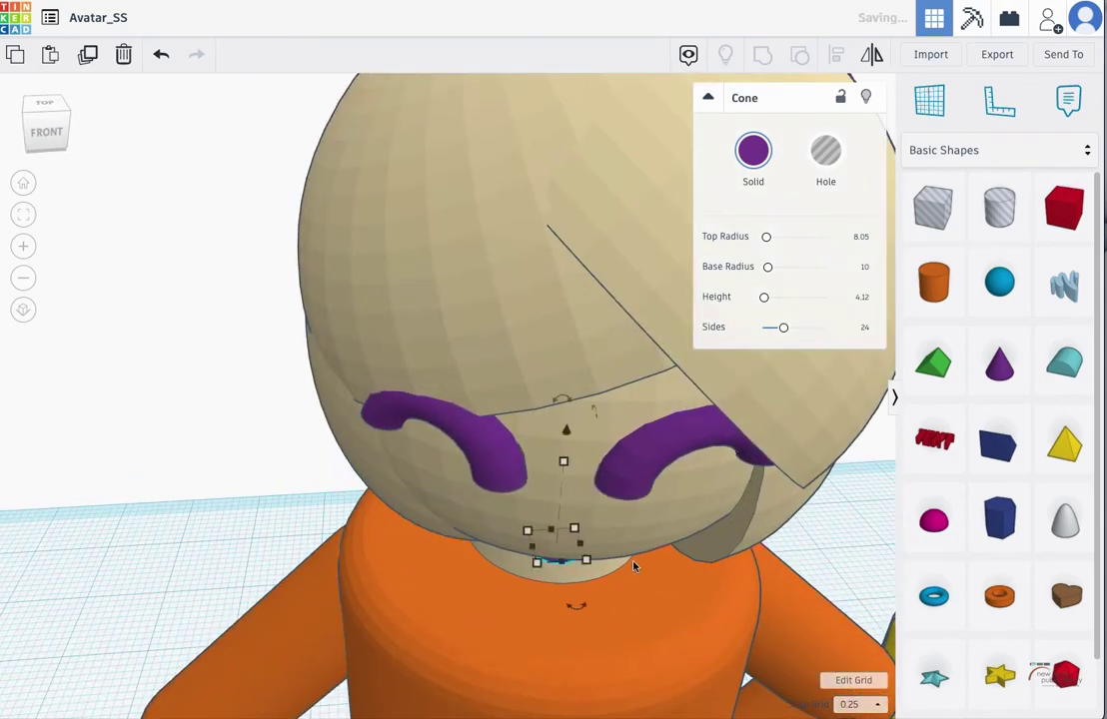
right_drag(633, 566, 455, 668)
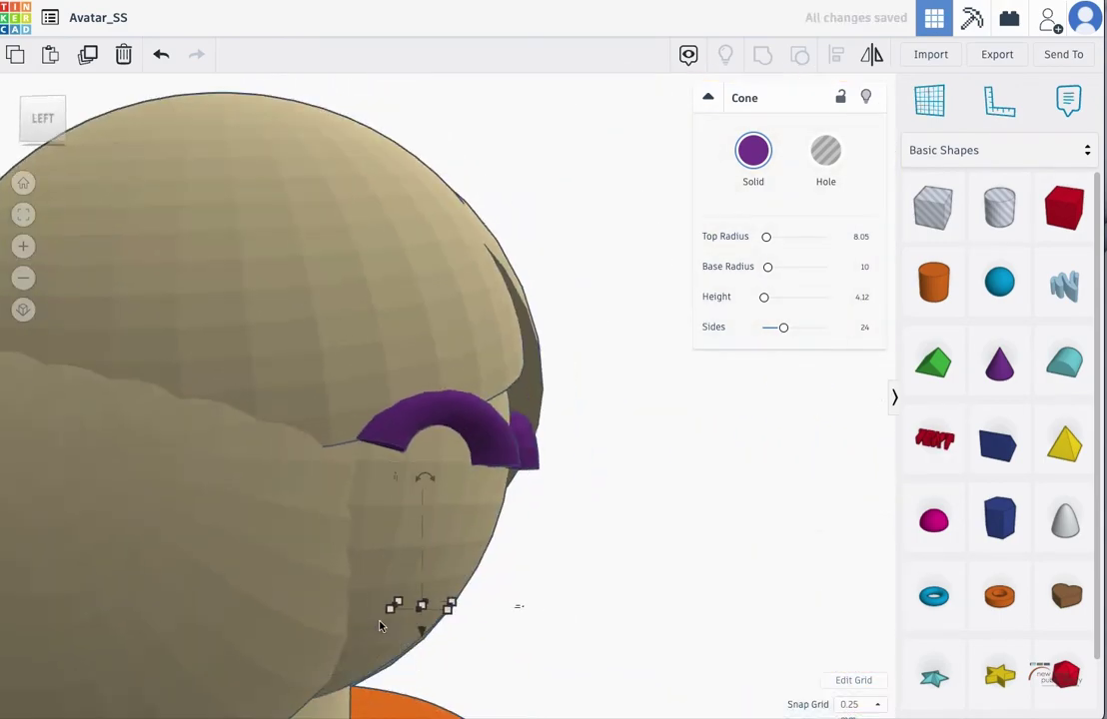
key(Right)
key(Right)
key(Right)
key(Right)
key(Right)
key(Right)
key(Right)
key(Right)
key(Right)
key(Right)
Centre the cone between the two eye arcs as the nose.
right_drag(711, 527, 560, 564)
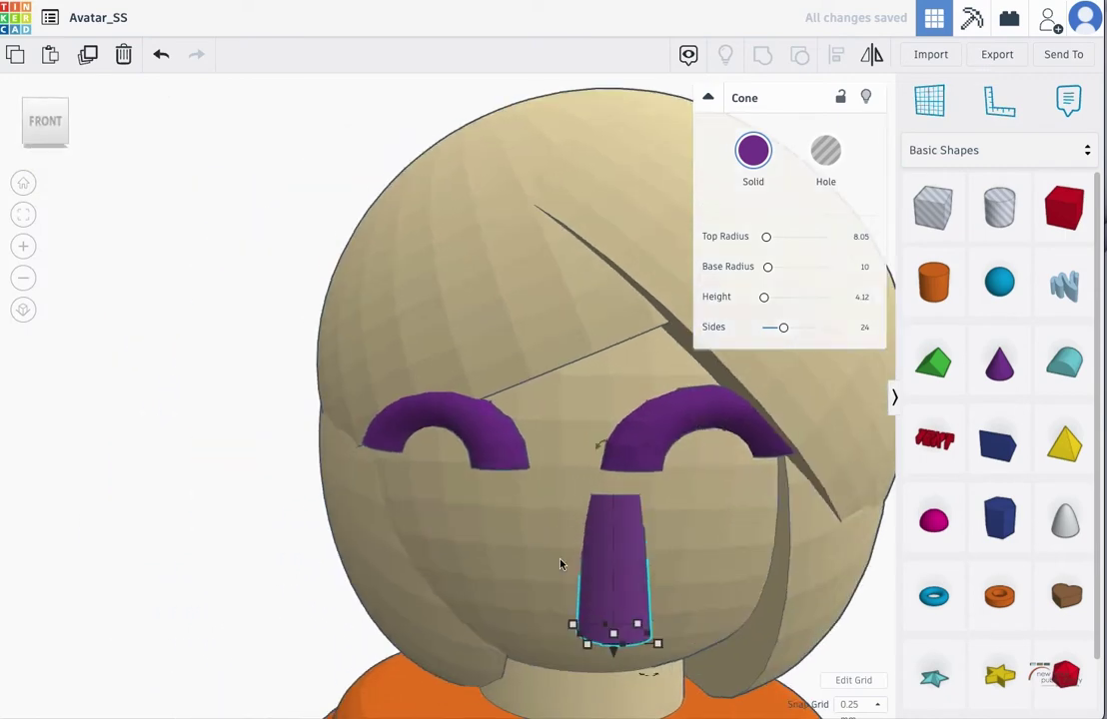
key(Left)
key(Left)
key(Left)
key(Left)
key(Left)
right_drag(625, 536, 519, 637)
right_drag(556, 580, 529, 536)
scroll(529, 536, down, 3)
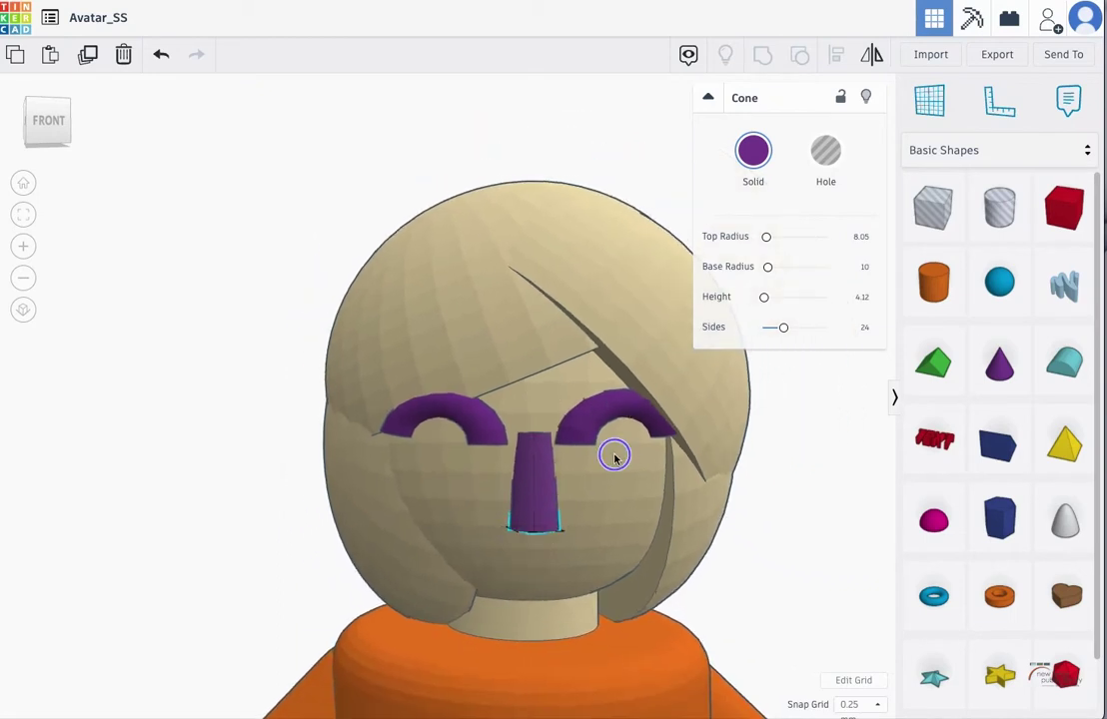
scroll(517, 441, down, 2)
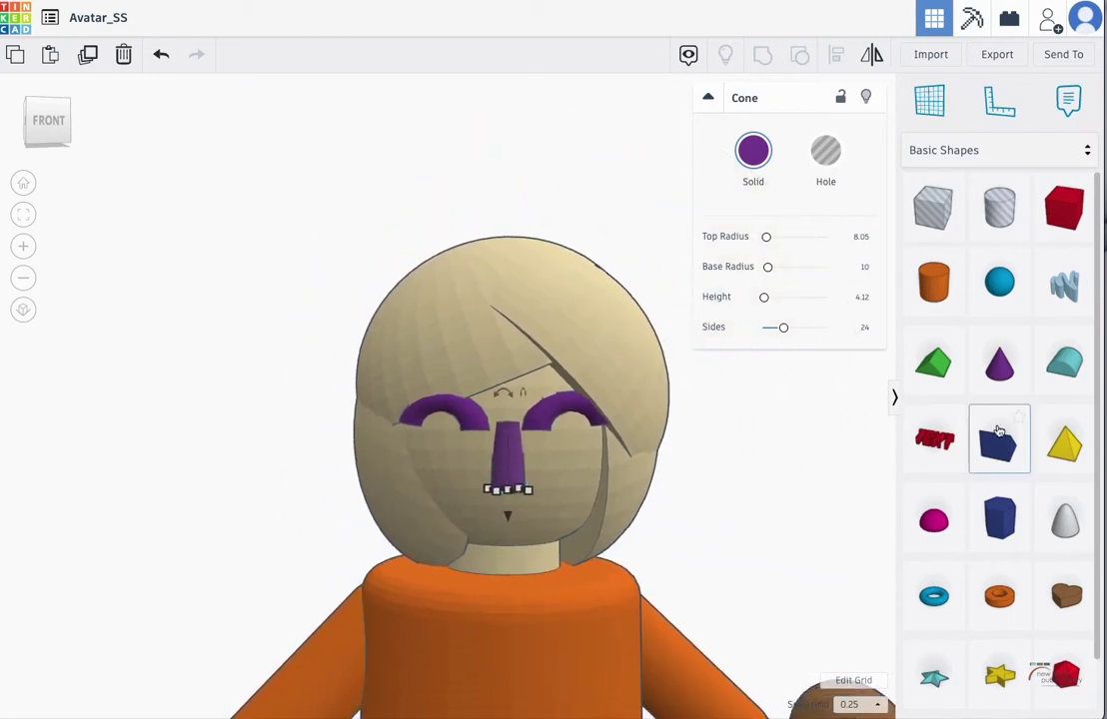
Duplicate the nose cone beside the original and rotate the copy 90° so it lies horizontally.
drag(928, 282, 566, 450)
click(510, 450)
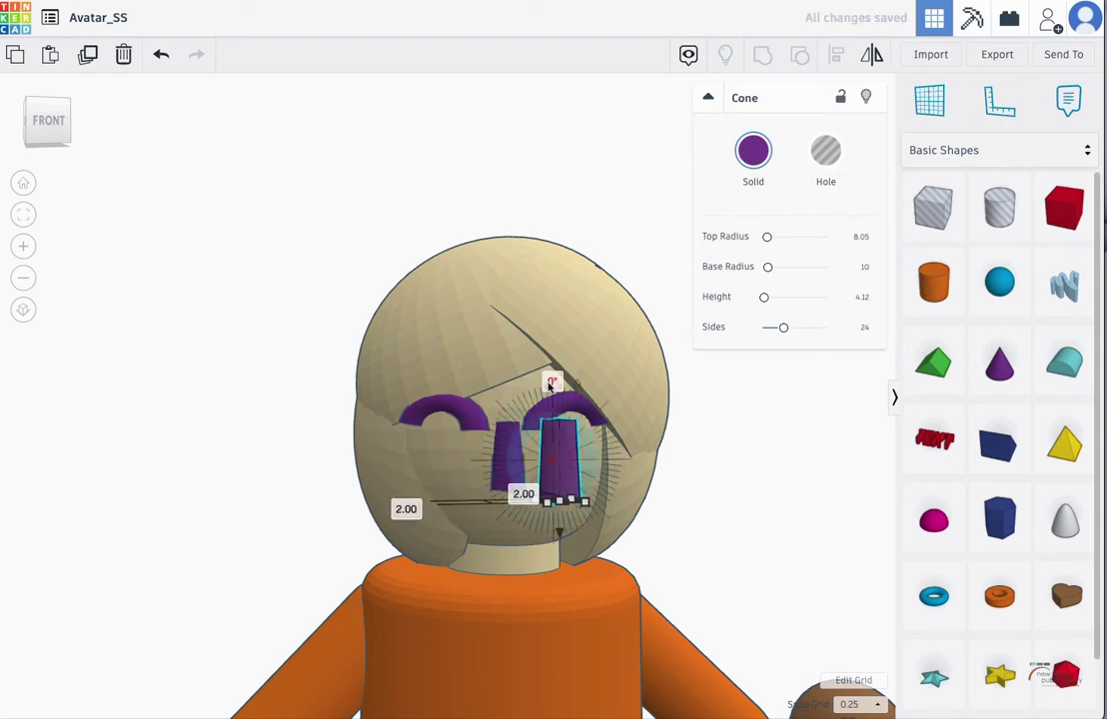
drag(552, 382, 599, 461)
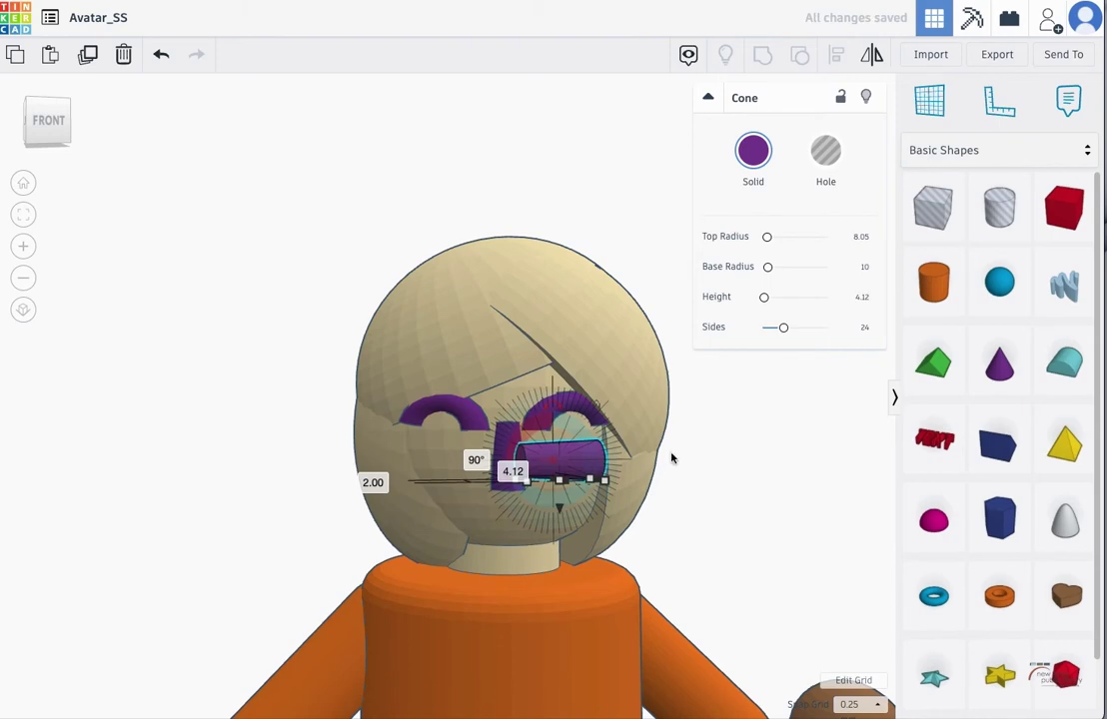
Undo the stretching of the horizontal cone and reposition it in front of the face beneath the eye arc.
right_drag(671, 457, 476, 554)
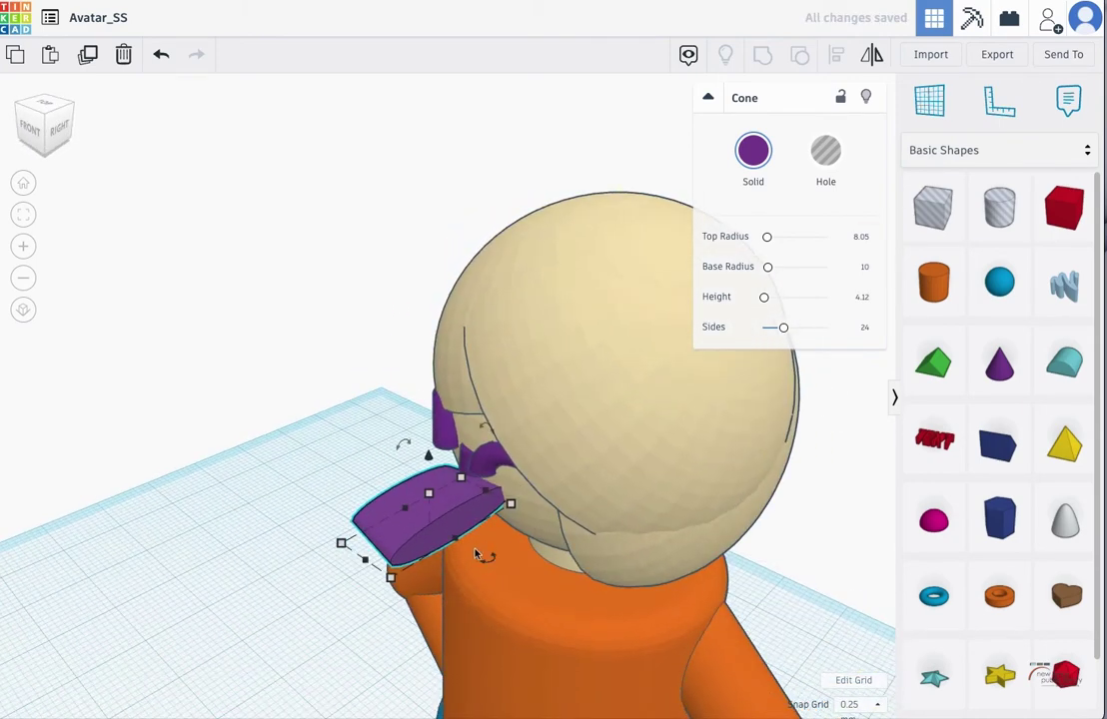
key(ctrl+z)
drag(396, 549, 469, 544)
key(ctrl+z)
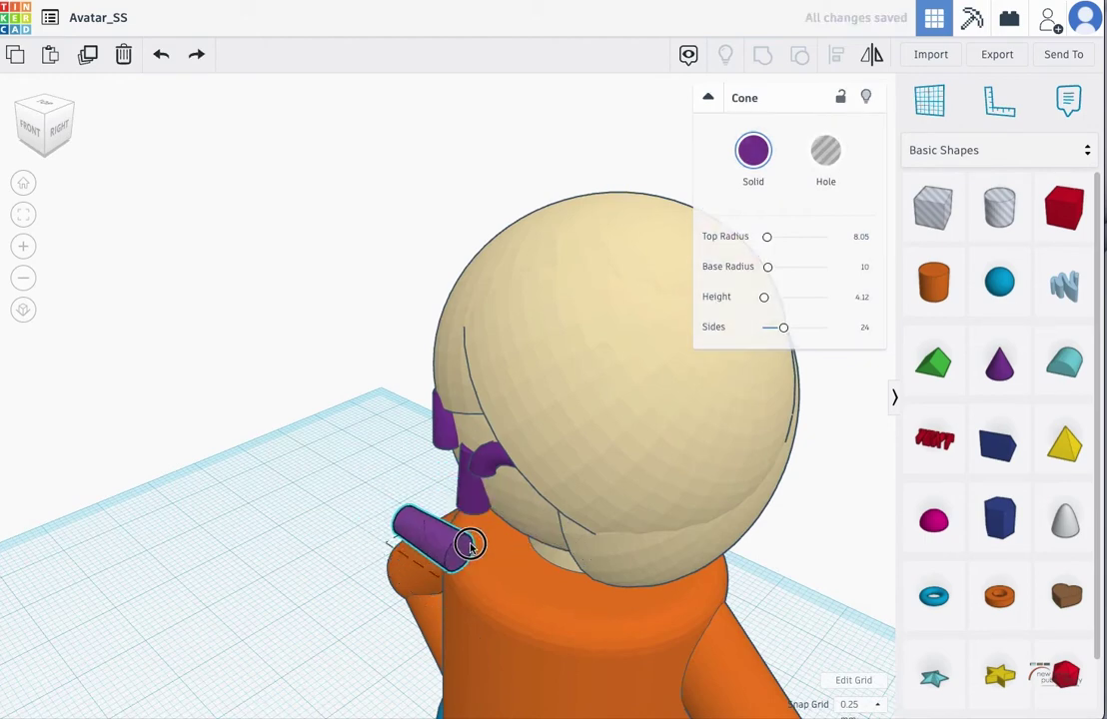
key(ctrl+y)
right_drag(555, 507, 812, 232)
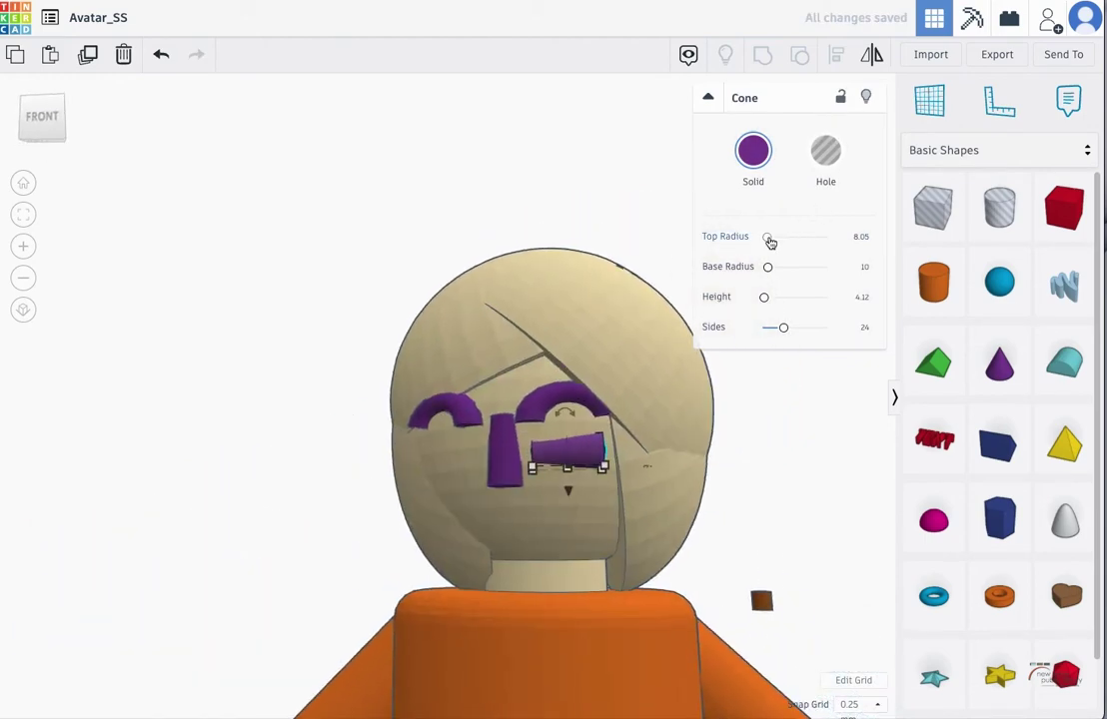
Set the horizontal cone's top radius to 10.92, sides to 64 and length to 2, and raise it beneath the eye arc.
drag(770, 242, 780, 240)
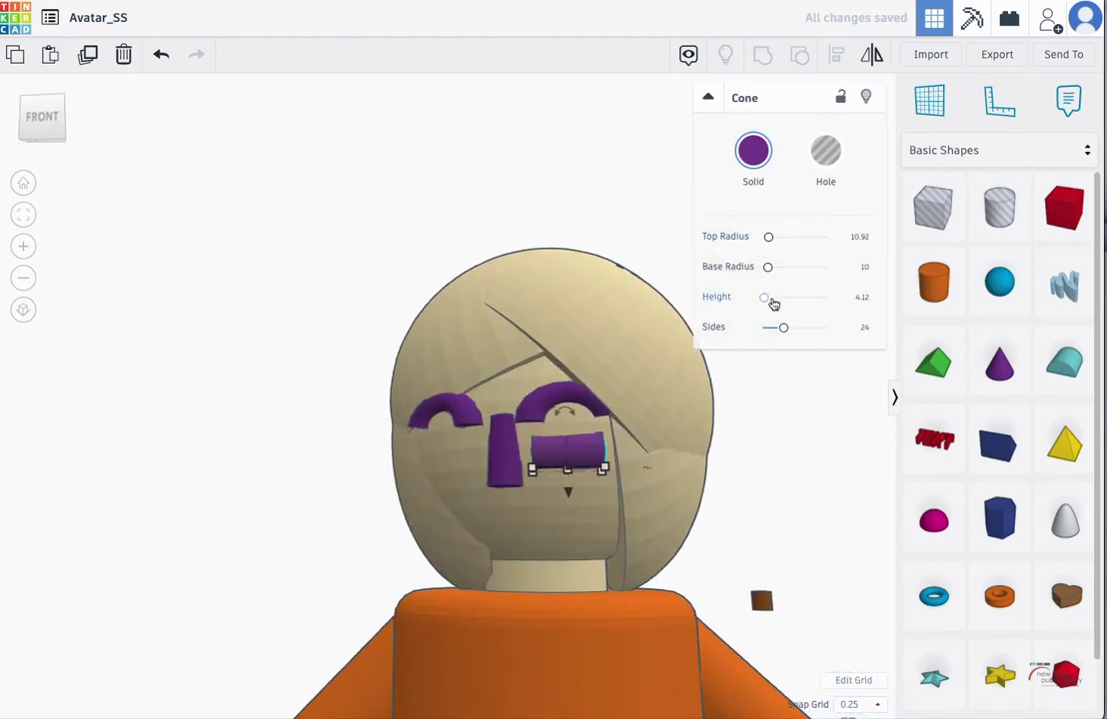
drag(569, 497, 564, 477)
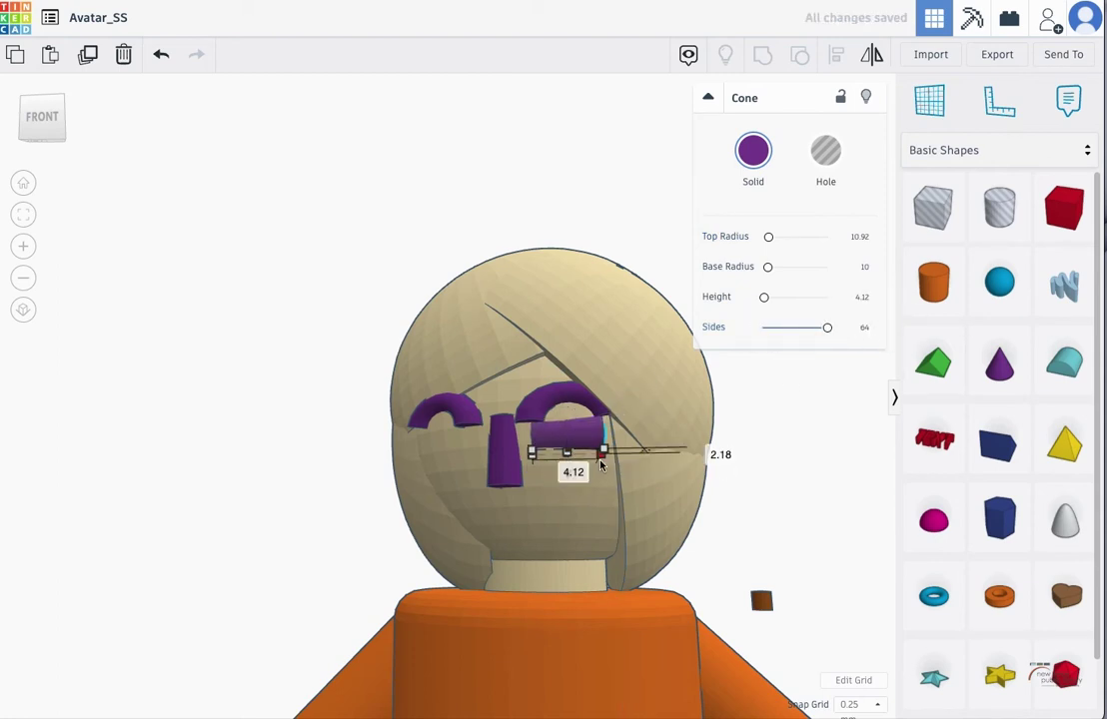
text(2)
key(Return)
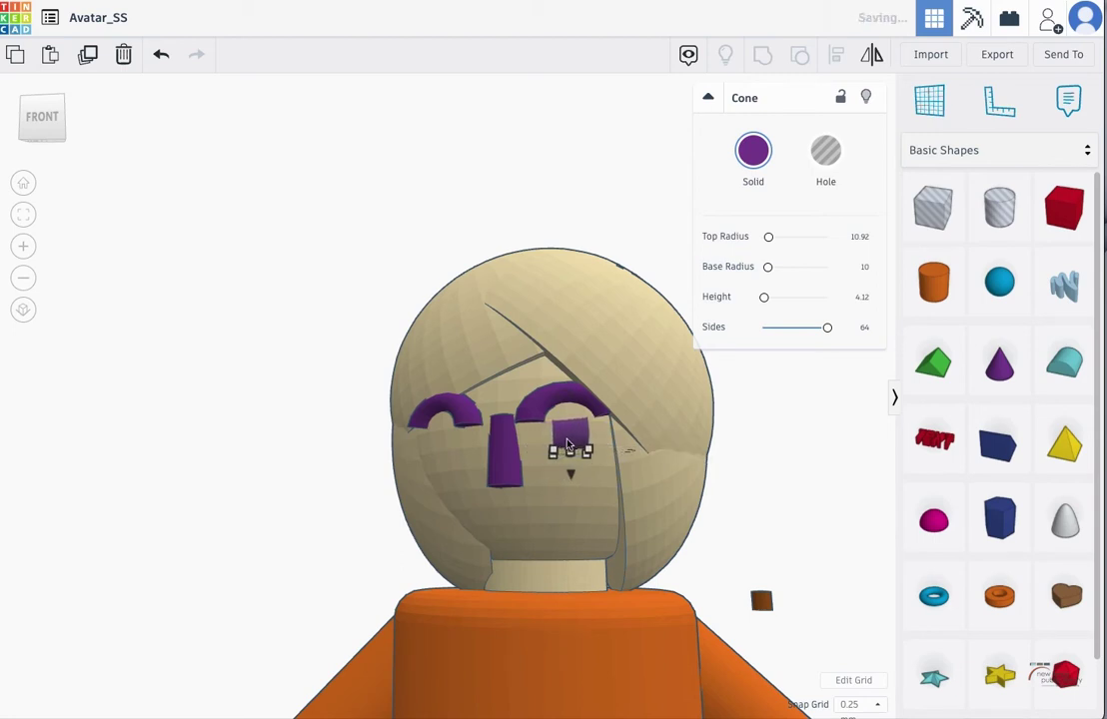
Push the short eye cone back into the face and place a duplicate of it beneath the other eye arc.
right_drag(536, 537, 590, 445)
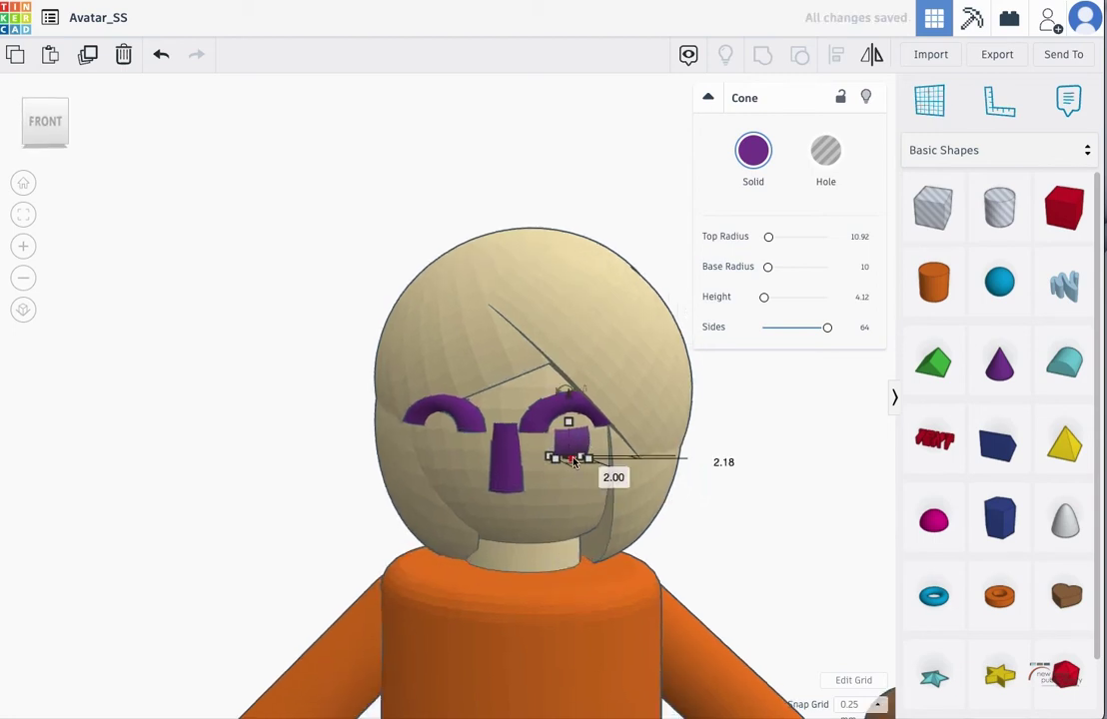
right_drag(583, 515, 559, 515)
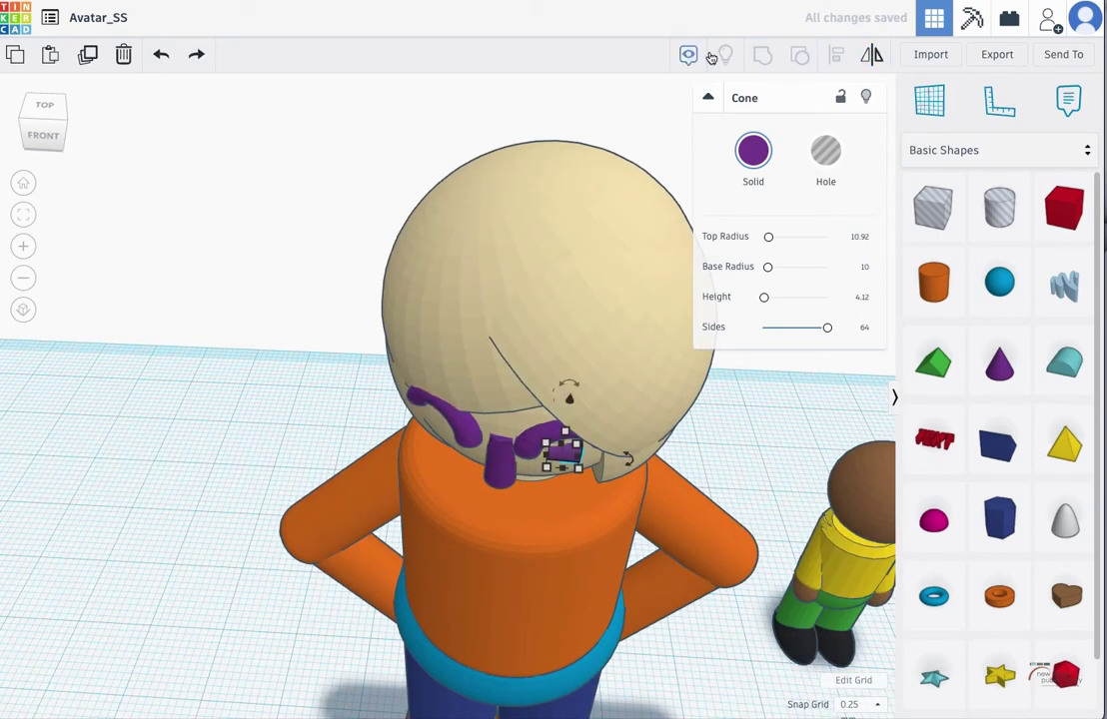
drag(564, 455, 439, 432)
right_drag(441, 556, 640, 524)
drag(469, 446, 520, 453)
key(ctrl+z)
Delete the stray small cylinder floating beside the avatar's head.
click(184, 321)
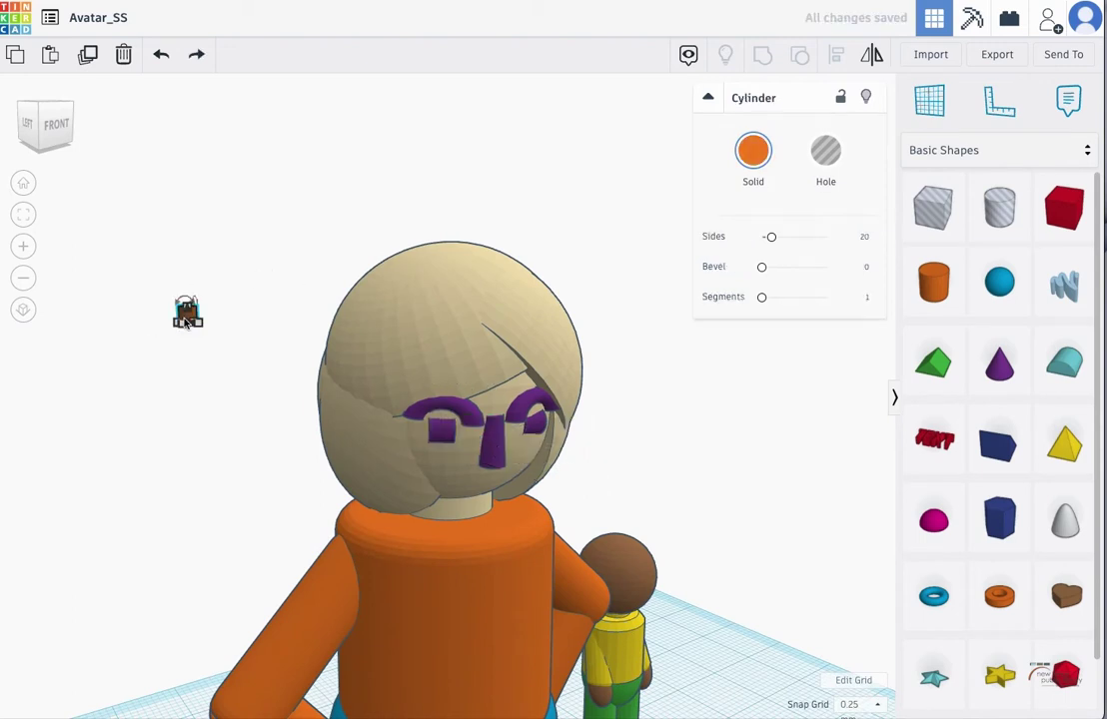
key(Delete)
right_drag(690, 448, 762, 433)
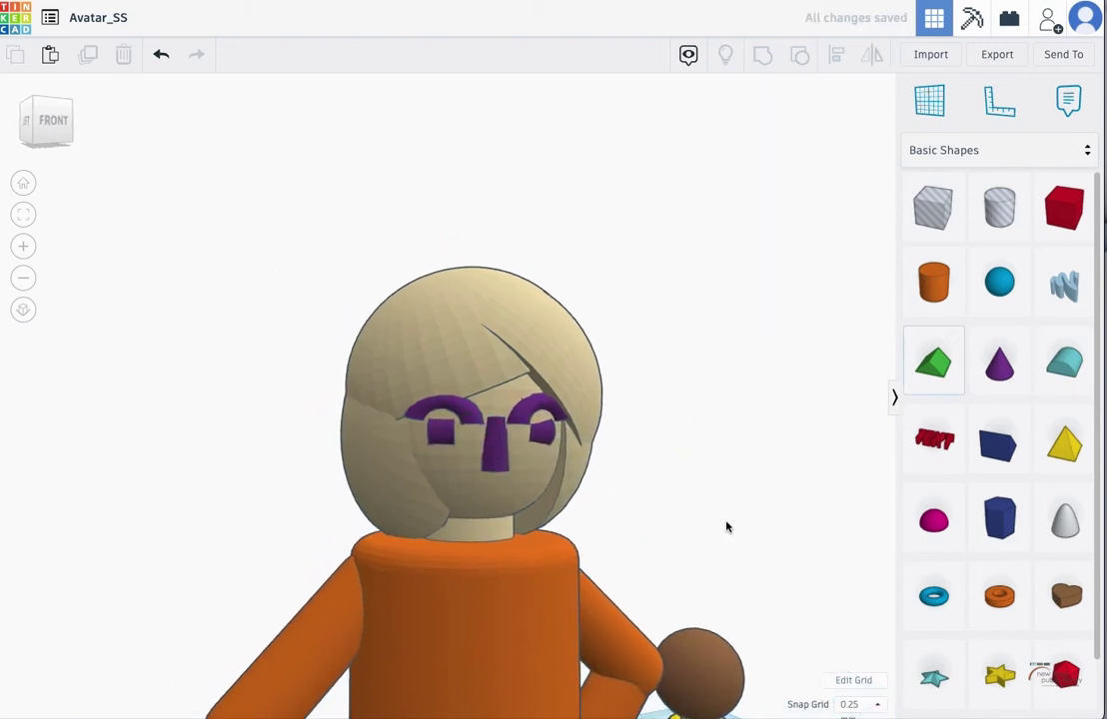
Look over the avatar's face and whole figure from several angles and distances.
scroll(617, 563, up, 2)
scroll(612, 553, down, 3)
right_drag(612, 554, 545, 557)
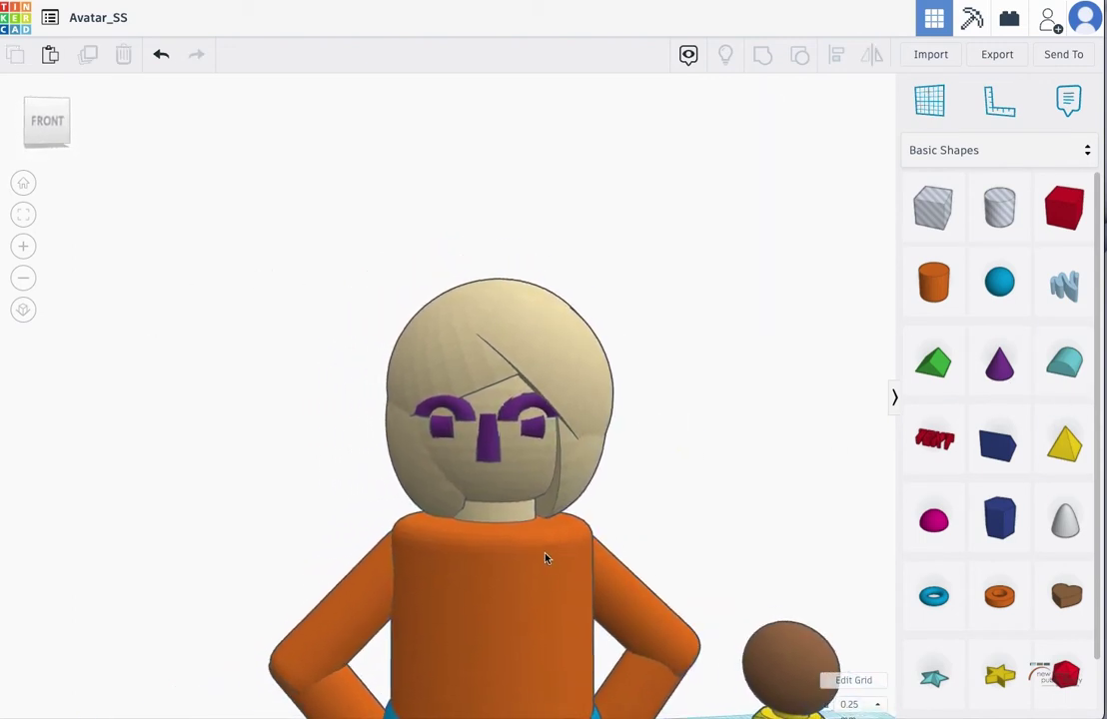
scroll(618, 494, down, 5)
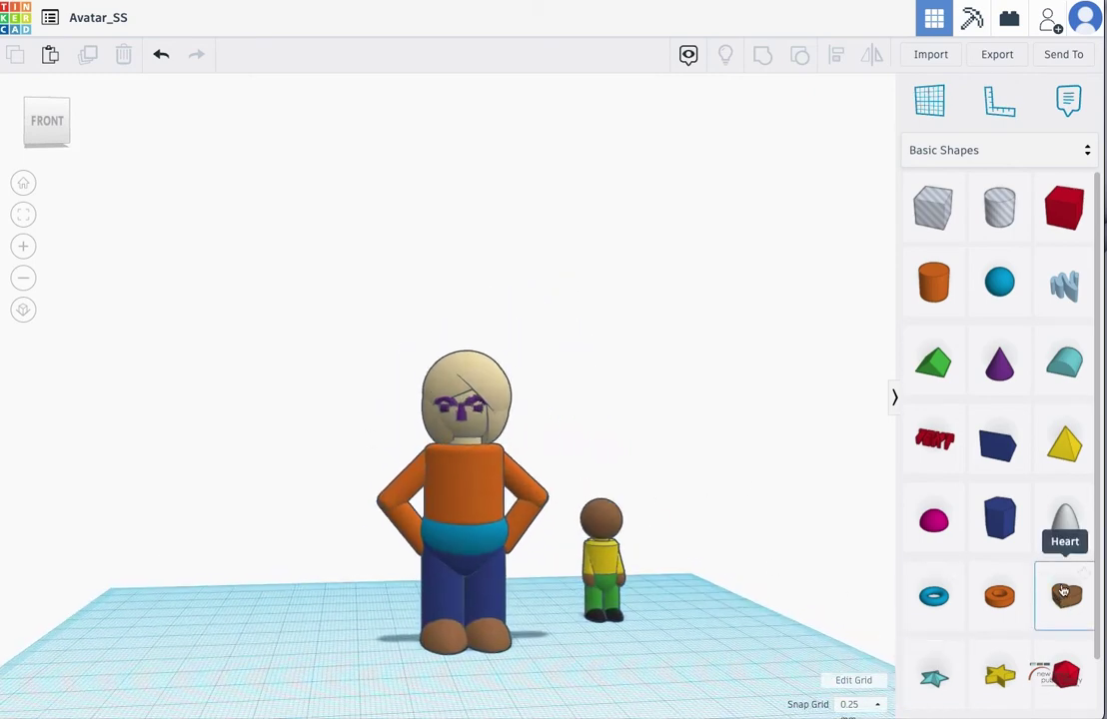
scroll(748, 578, up, 2)
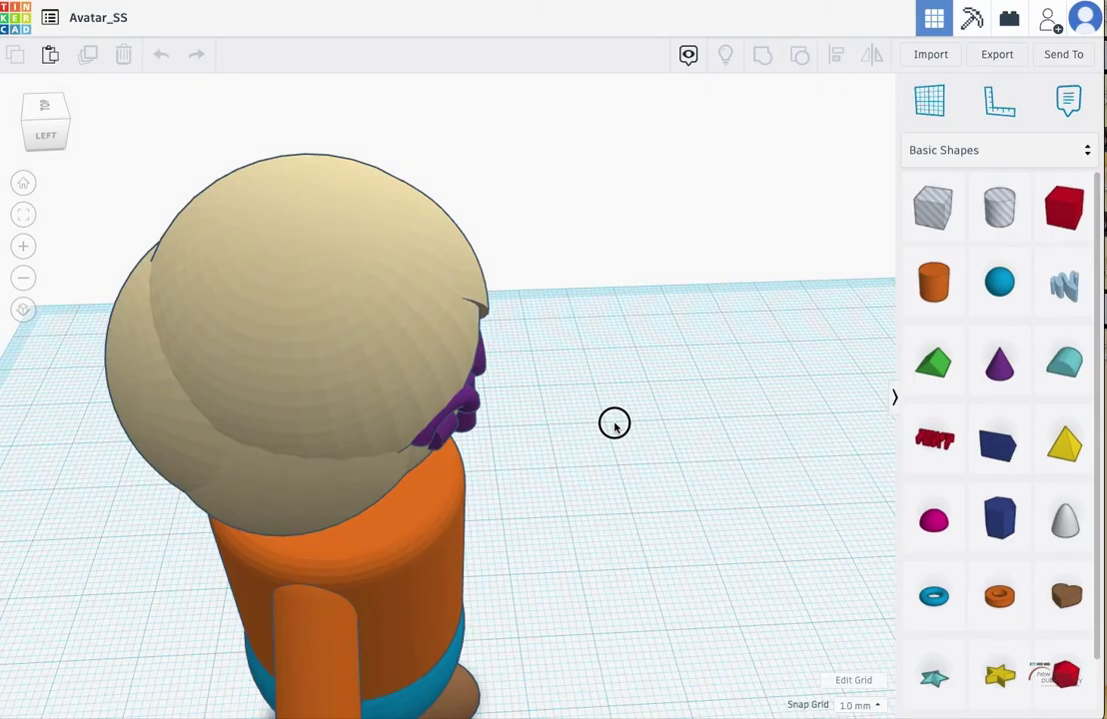
right_drag(615, 425, 540, 463)
scroll(541, 460, down, 5)
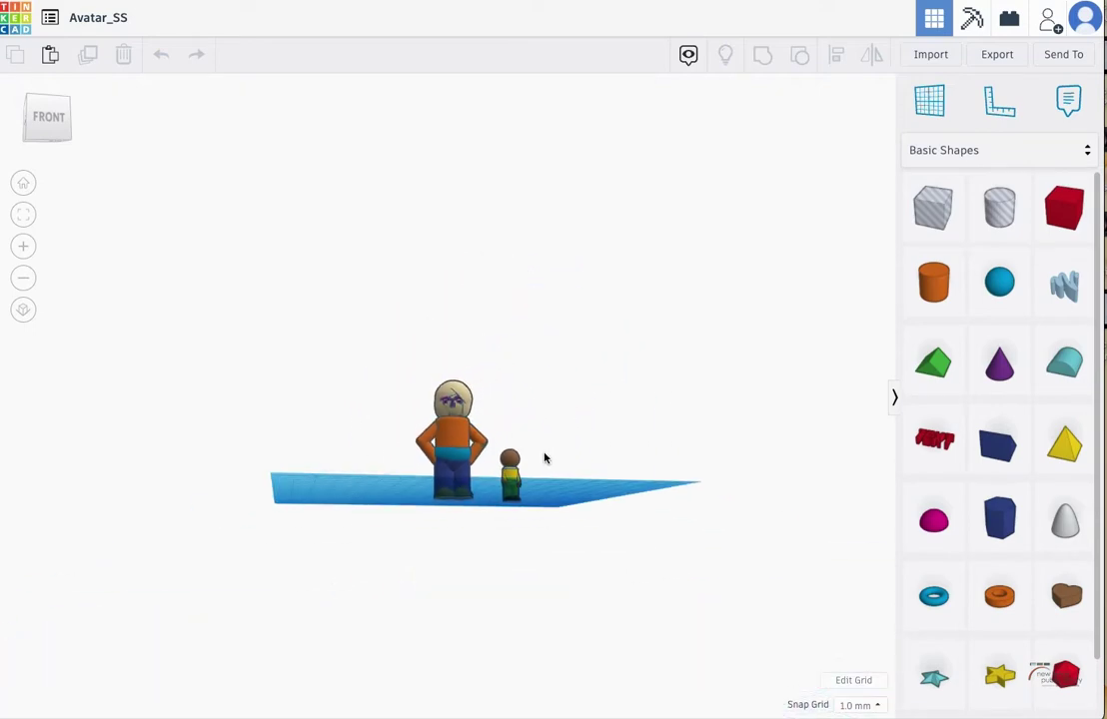
scroll(543, 457, up, 5)
scroll(549, 454, up, 2)
scroll(544, 459, down, 3)
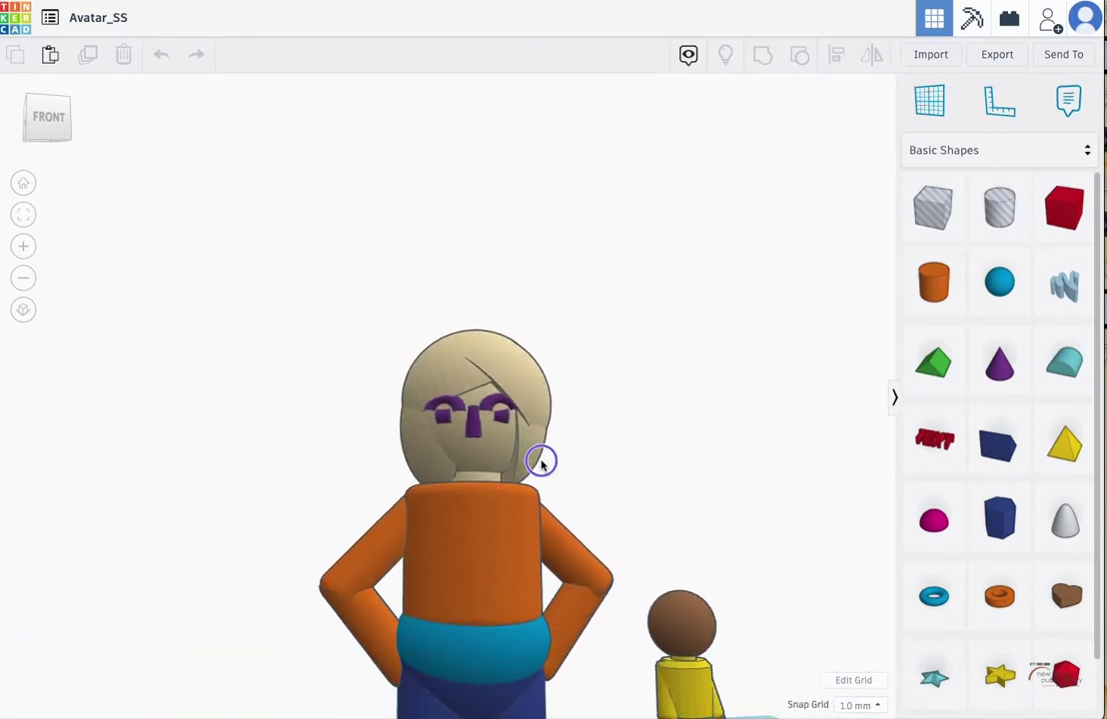
Select the grouped avatar and ungroup it into separate shapes.
right_drag(543, 460, 714, 232)
scroll(523, 467, up, 6)
scroll(365, 531, up, 2)
scroll(364, 531, down, 3)
click(680, 273)
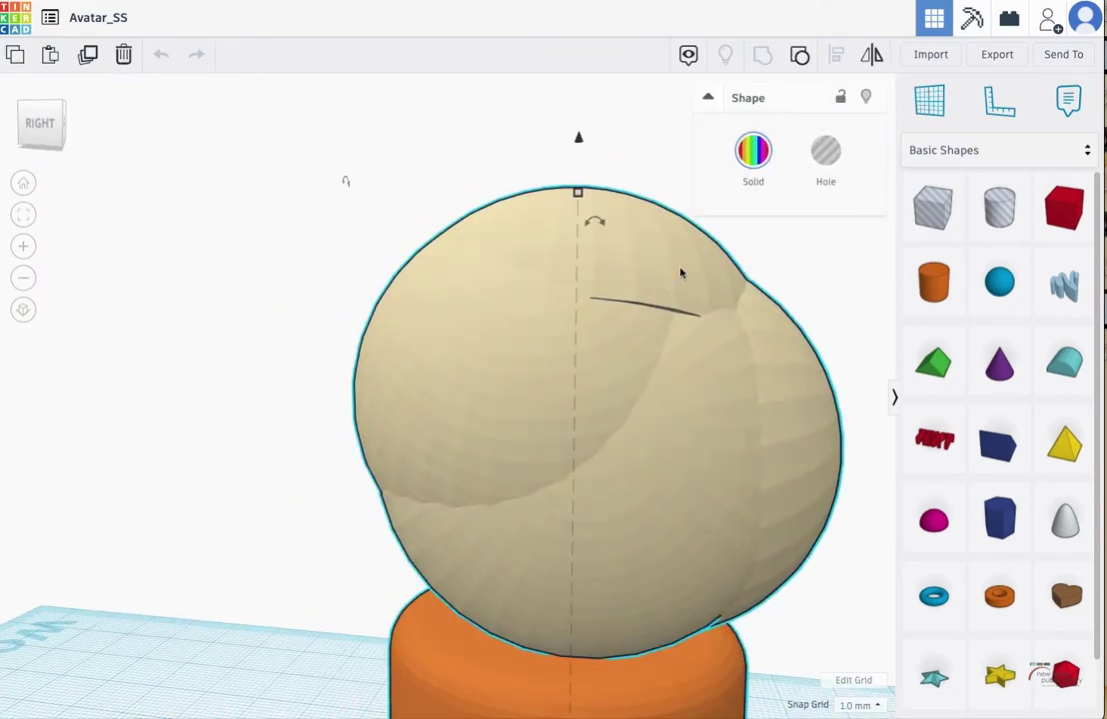
right_drag(635, 345, 624, 392)
click(804, 64)
click(791, 398)
click(705, 380)
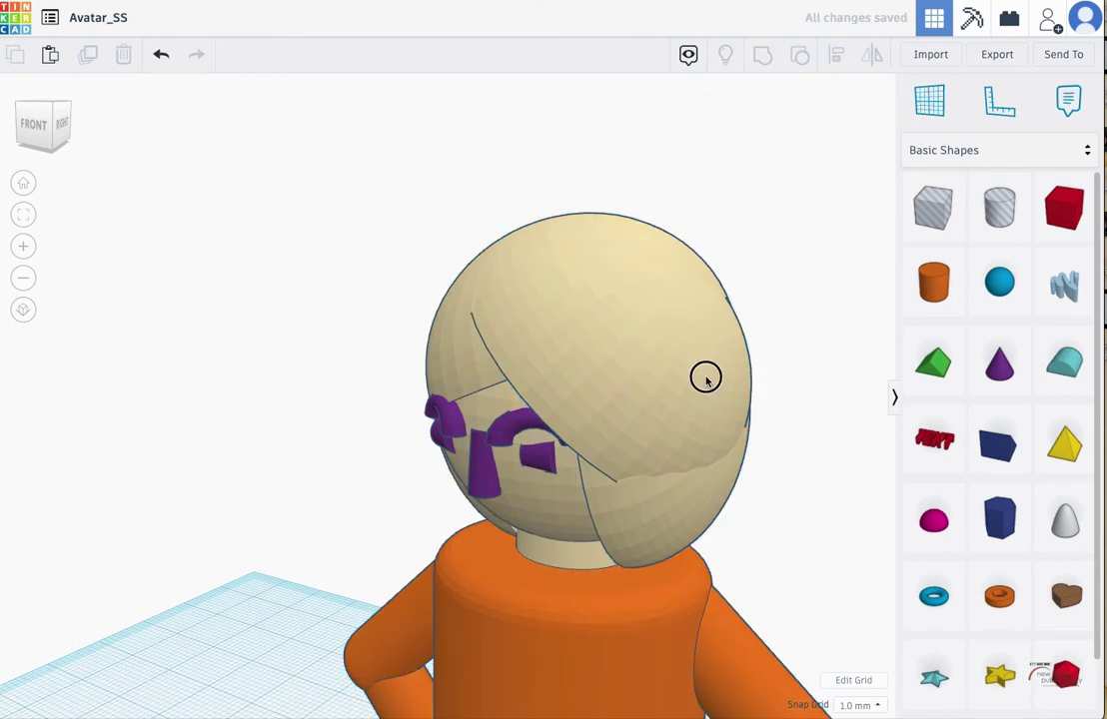
Delete the beige grouped copy of the avatar that overlaps the original coloured parts.
right_drag(780, 347, 765, 312)
key(Delete)
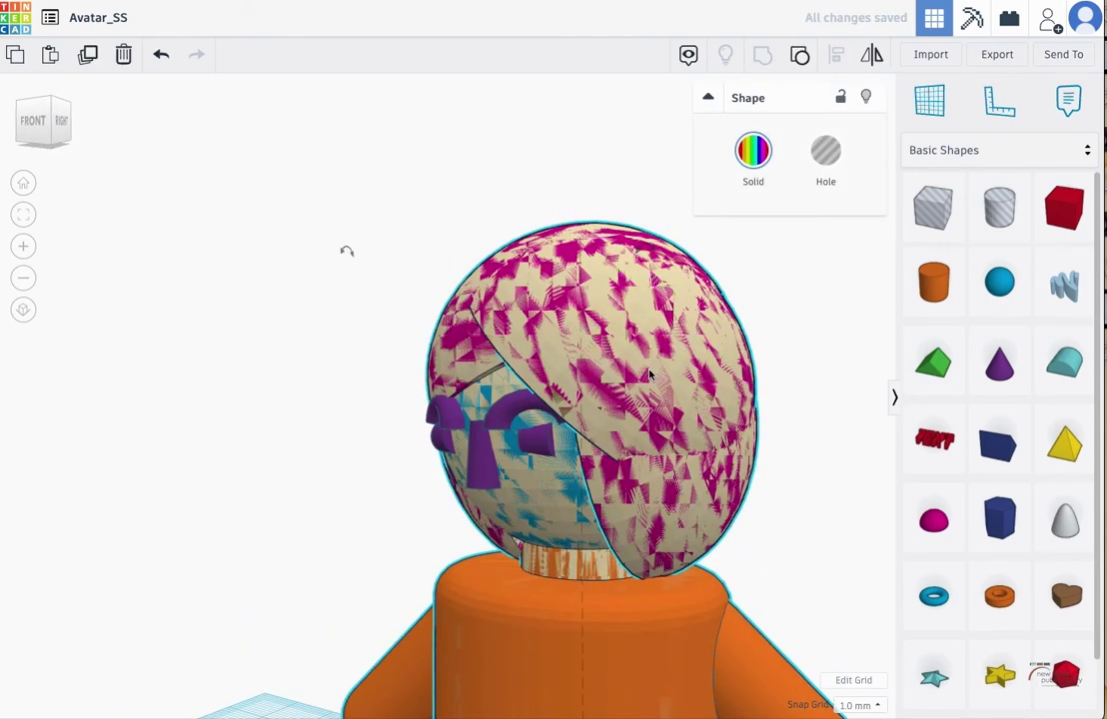
key(Delete)
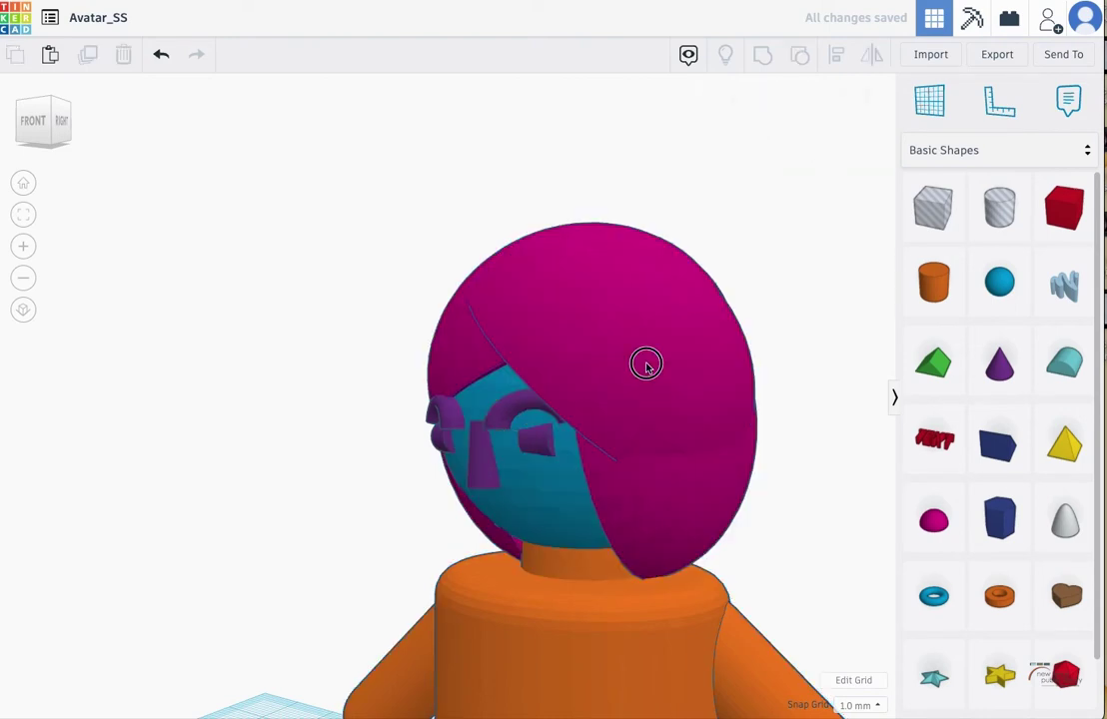
Examine how the individual half spheres form the hair from the side, back and front of the head.
click(645, 365)
right_drag(728, 320, 699, 364)
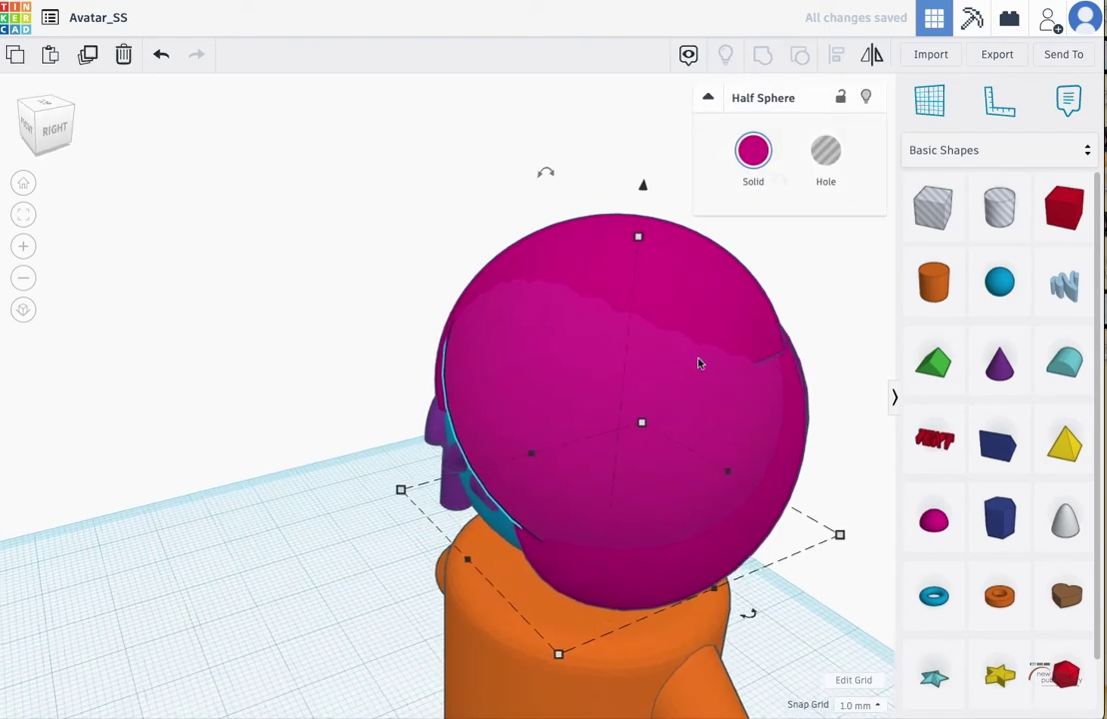
right_drag(628, 387, 344, 359)
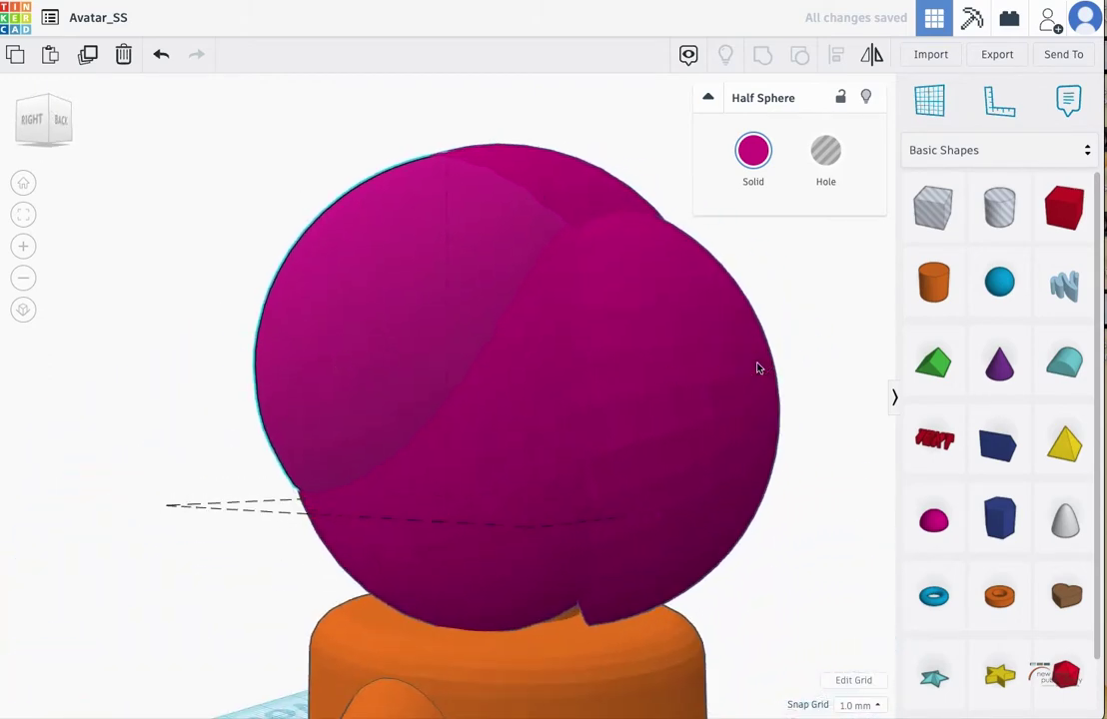
right_drag(758, 368, 795, 370)
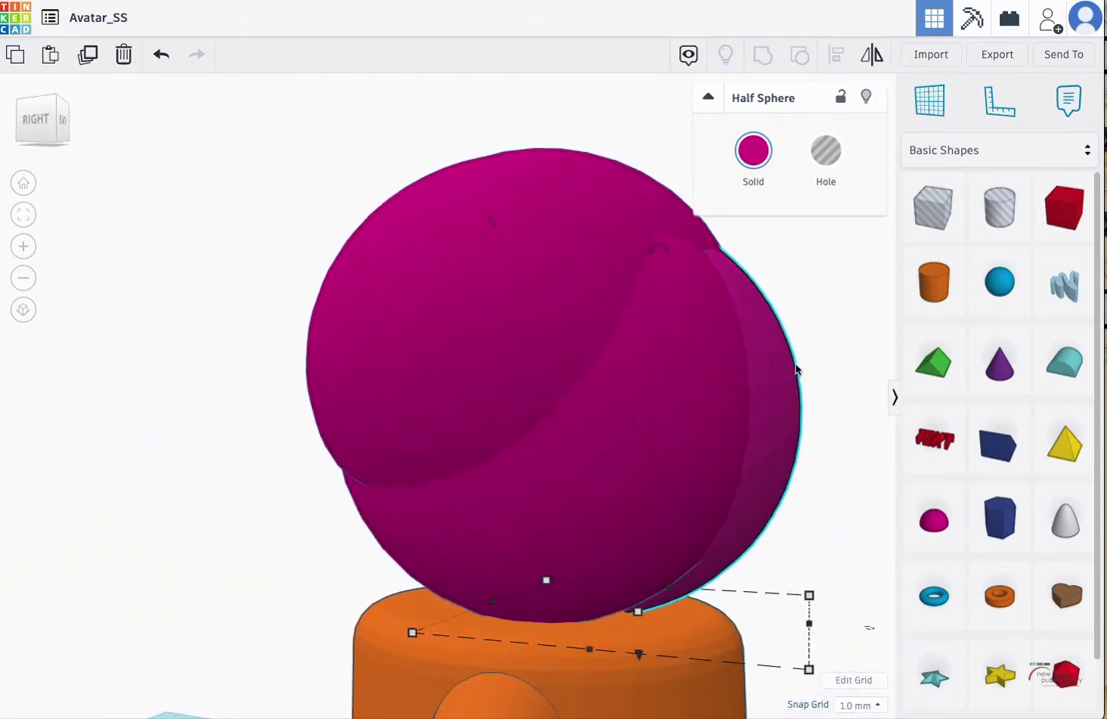
right_drag(884, 349, 883, 461)
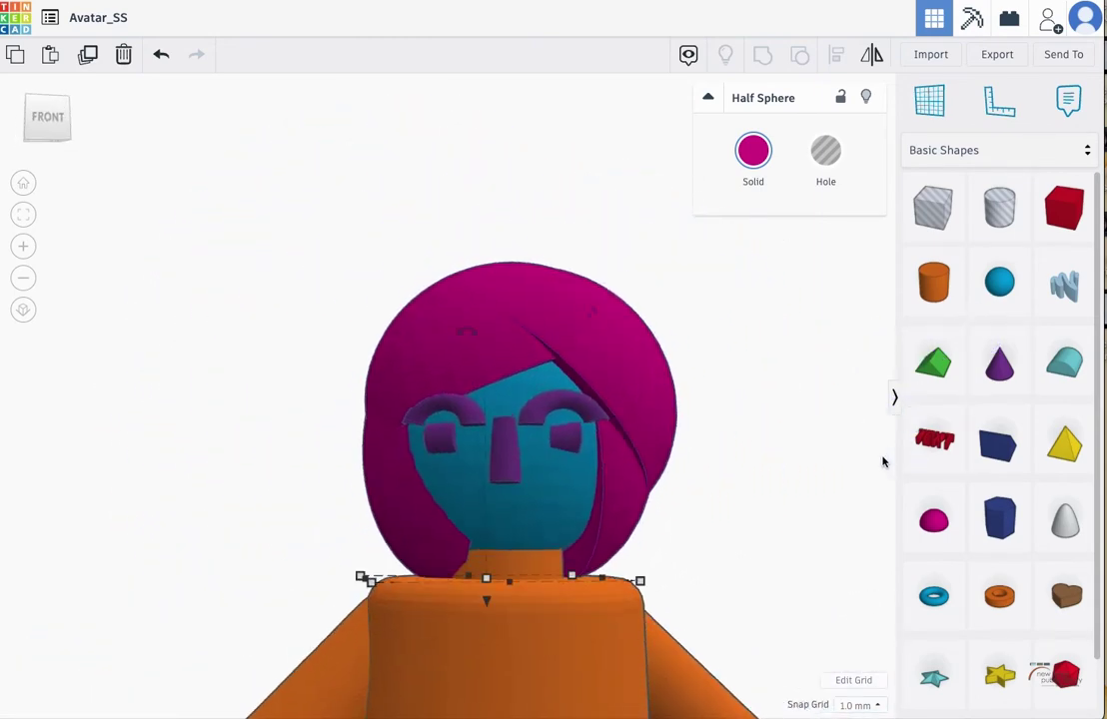
right_drag(616, 324, 701, 405)
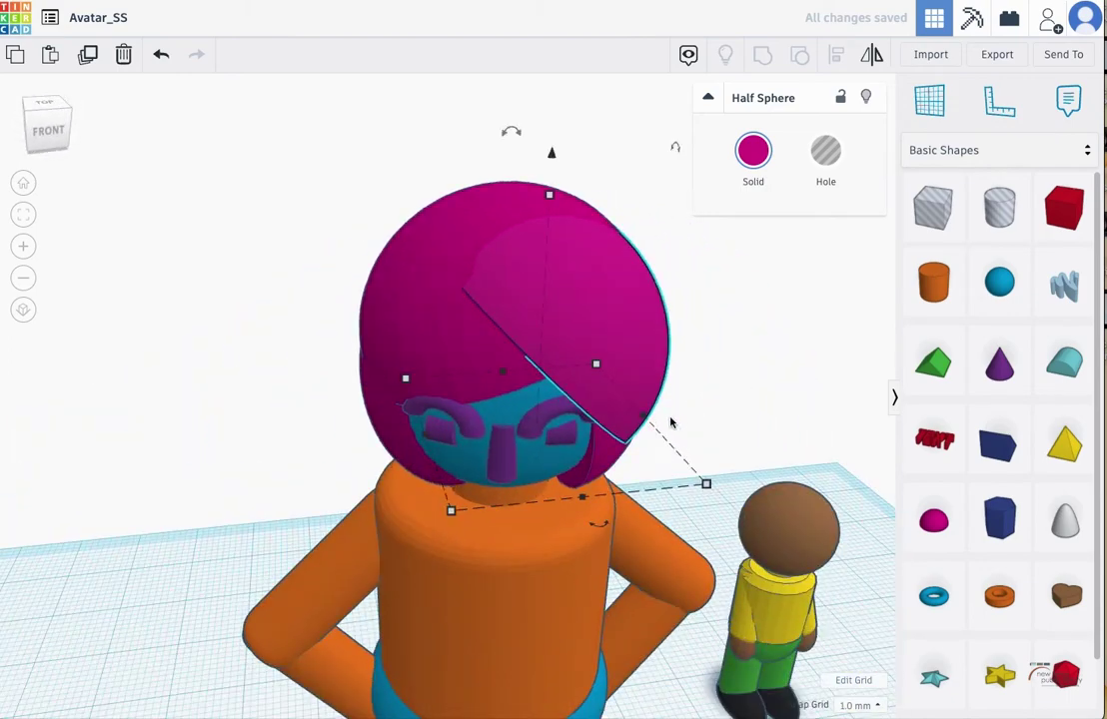
click(536, 456)
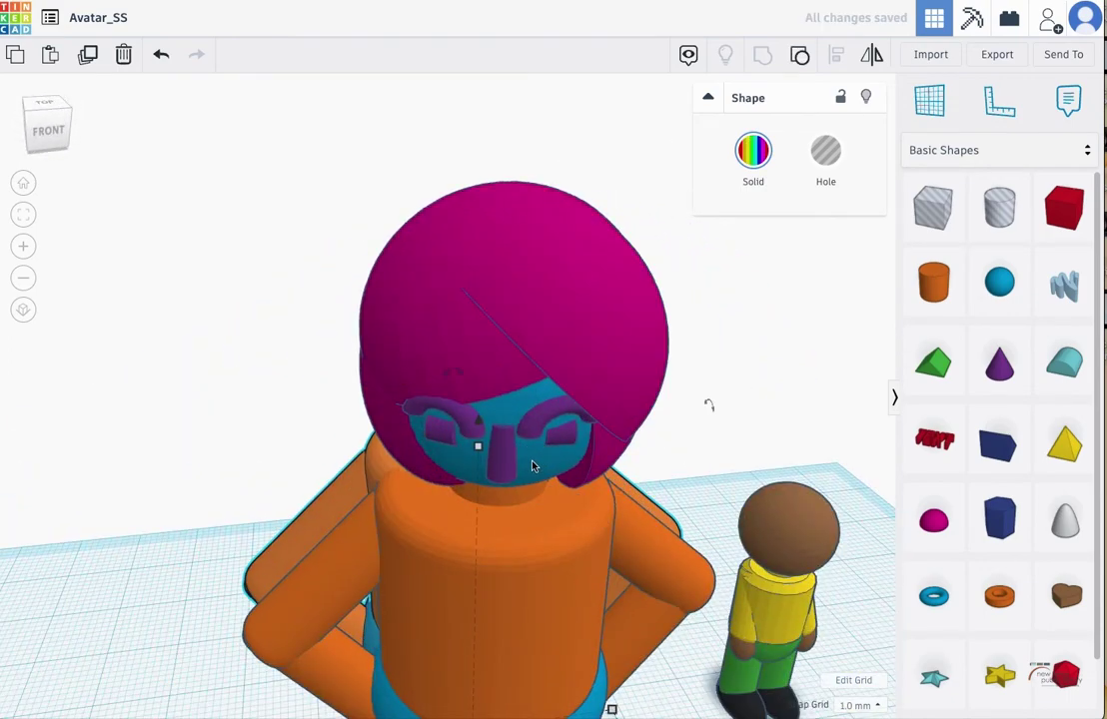
key(Escape)
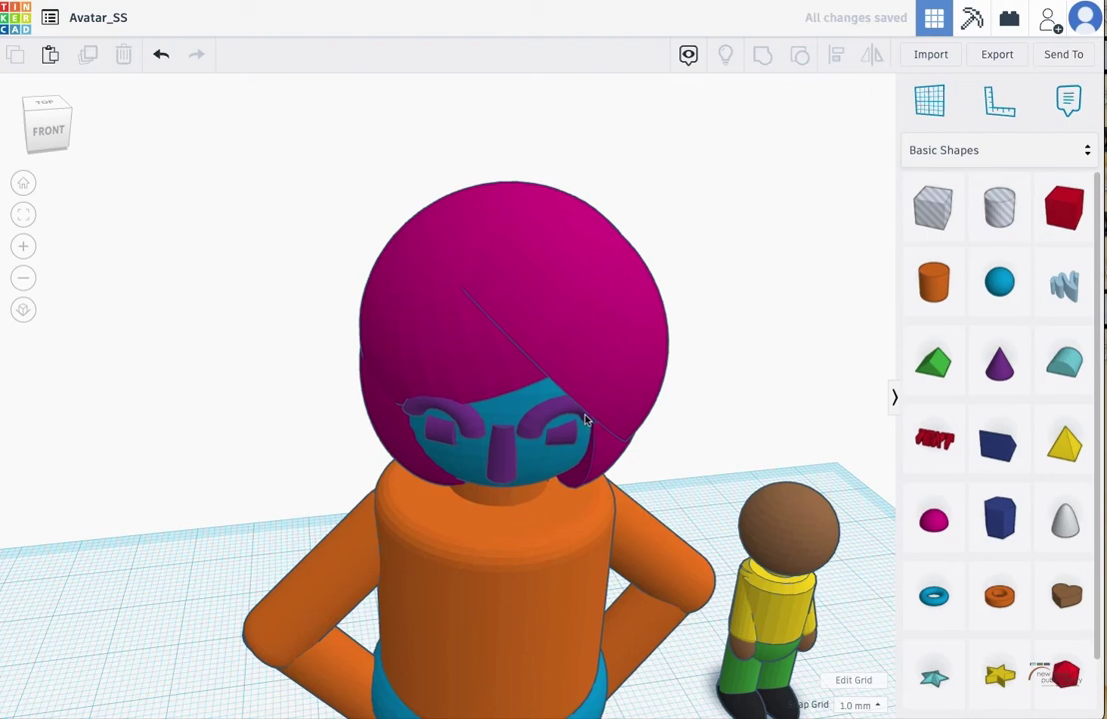
scroll(597, 389, down, 5)
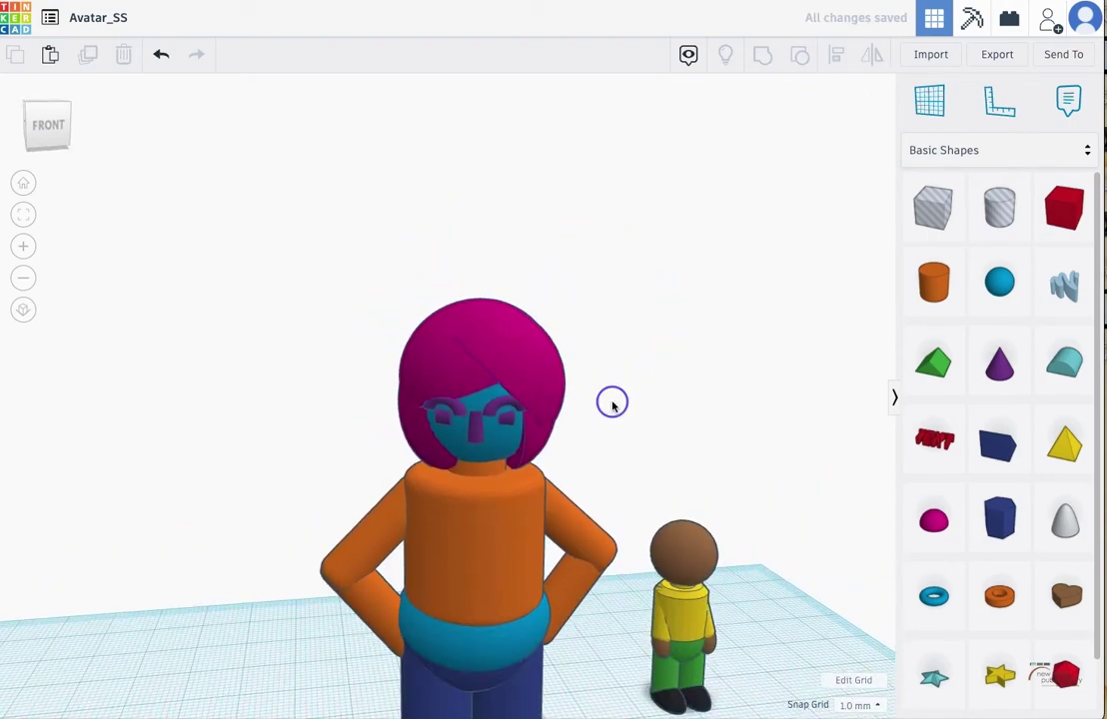
right_drag(612, 403, 590, 350)
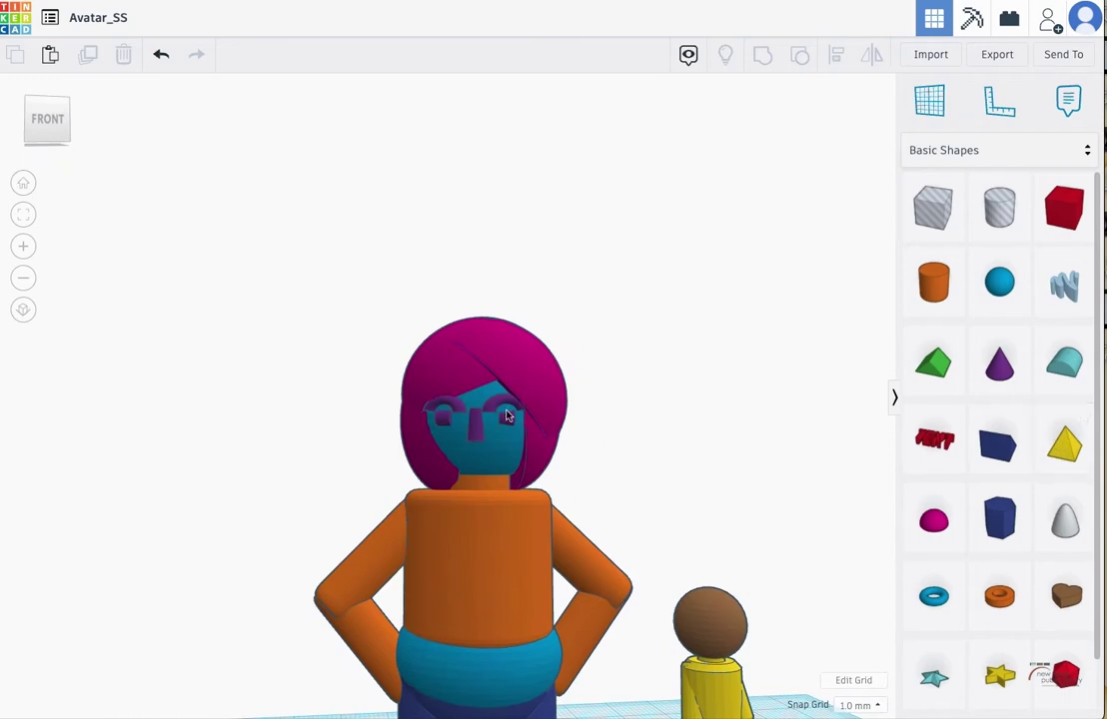
scroll(578, 366, down, 6)
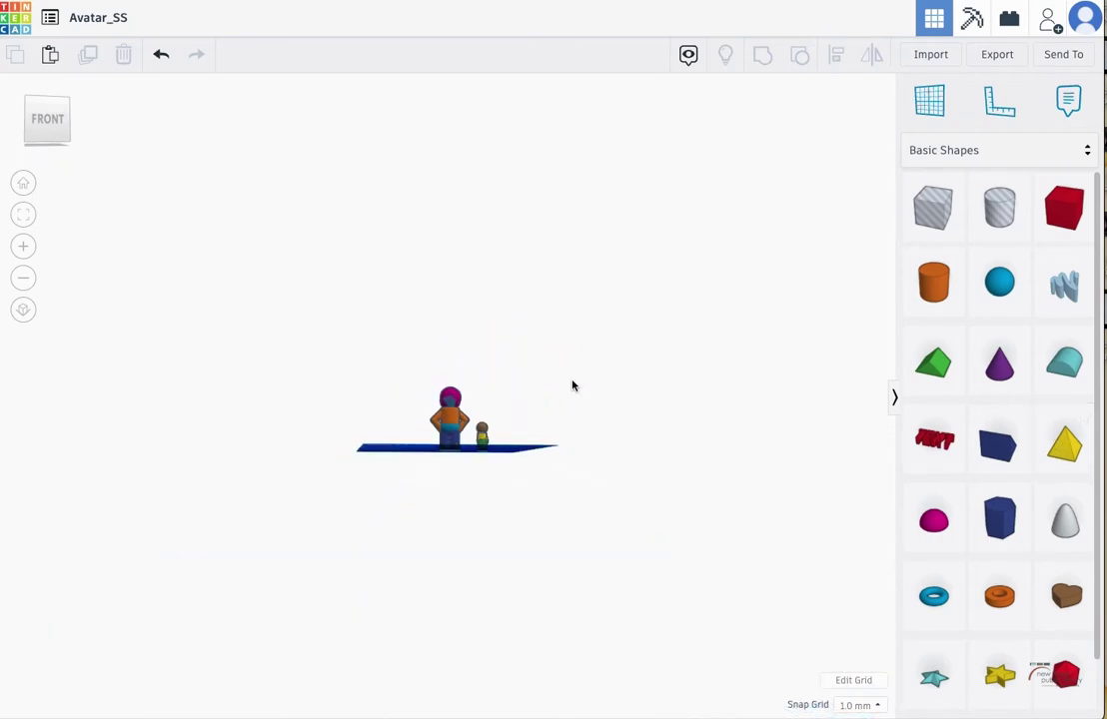
scroll(573, 380, up, 2)
scroll(572, 386, up, 8)
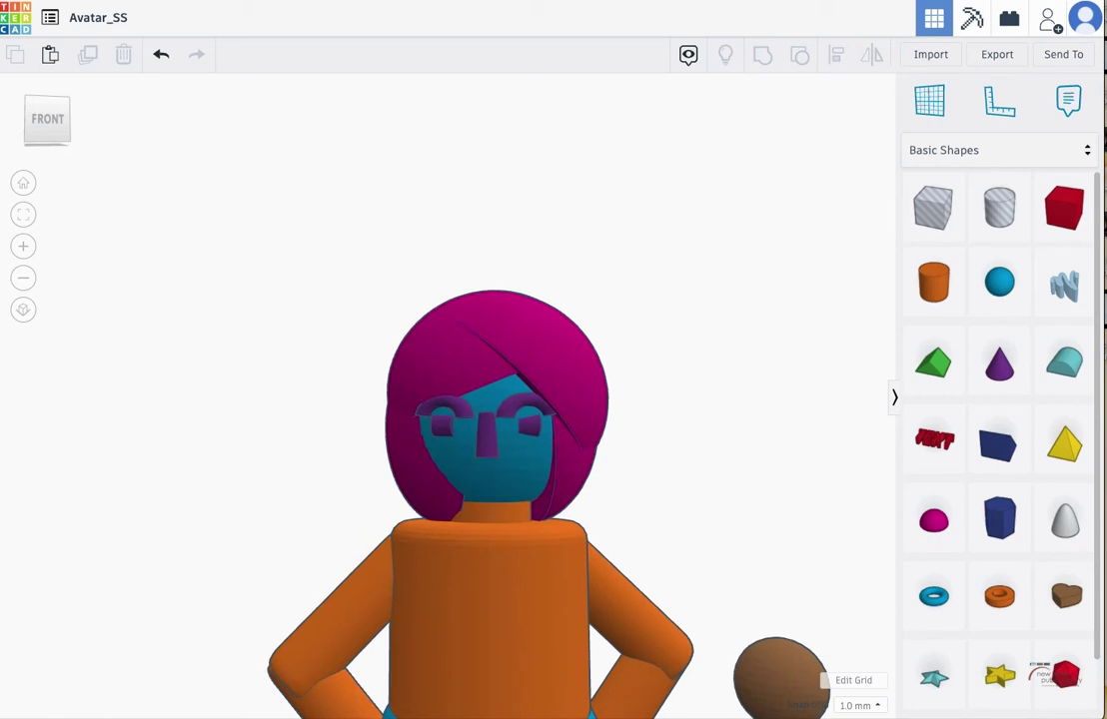
Place a Sneaker from the Creatures & Characters shapes over the avatar's right foot and undo the last change.
scroll(1009, 509, down, 1)
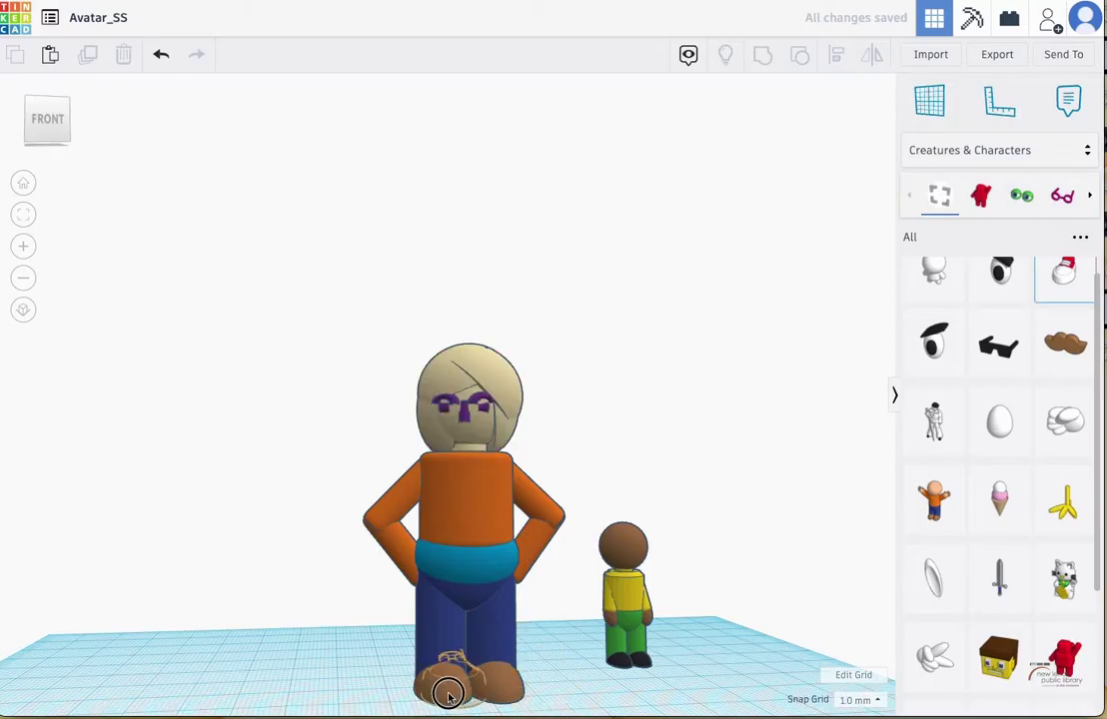
click(439, 689)
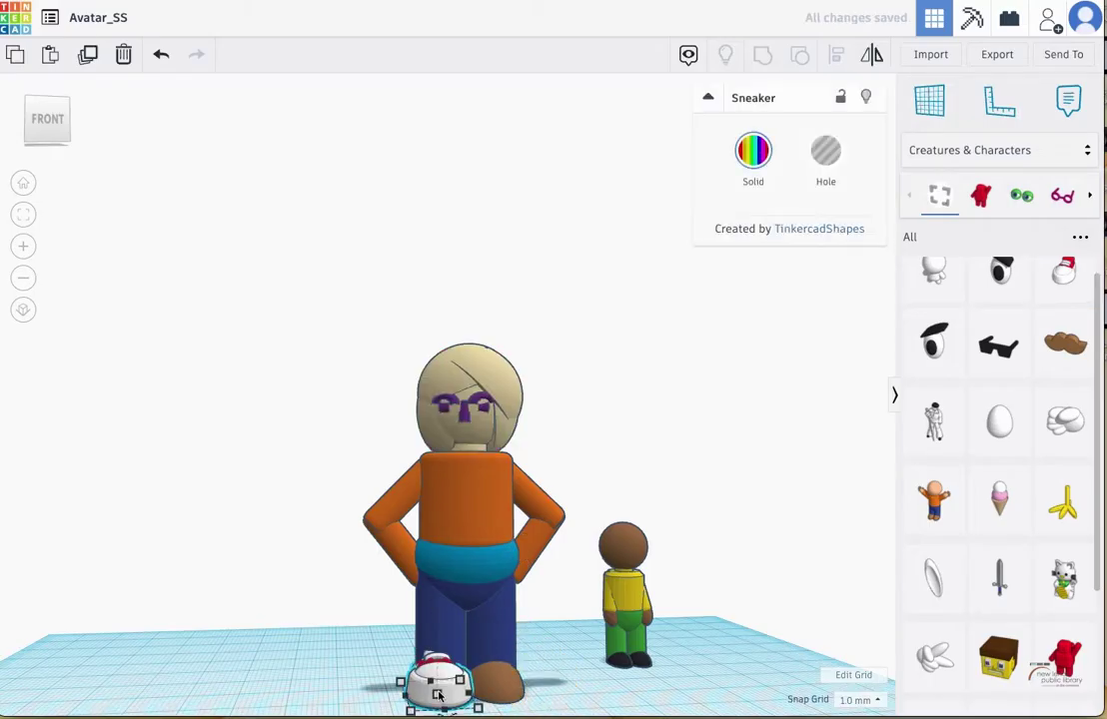
right_drag(639, 544, 802, 559)
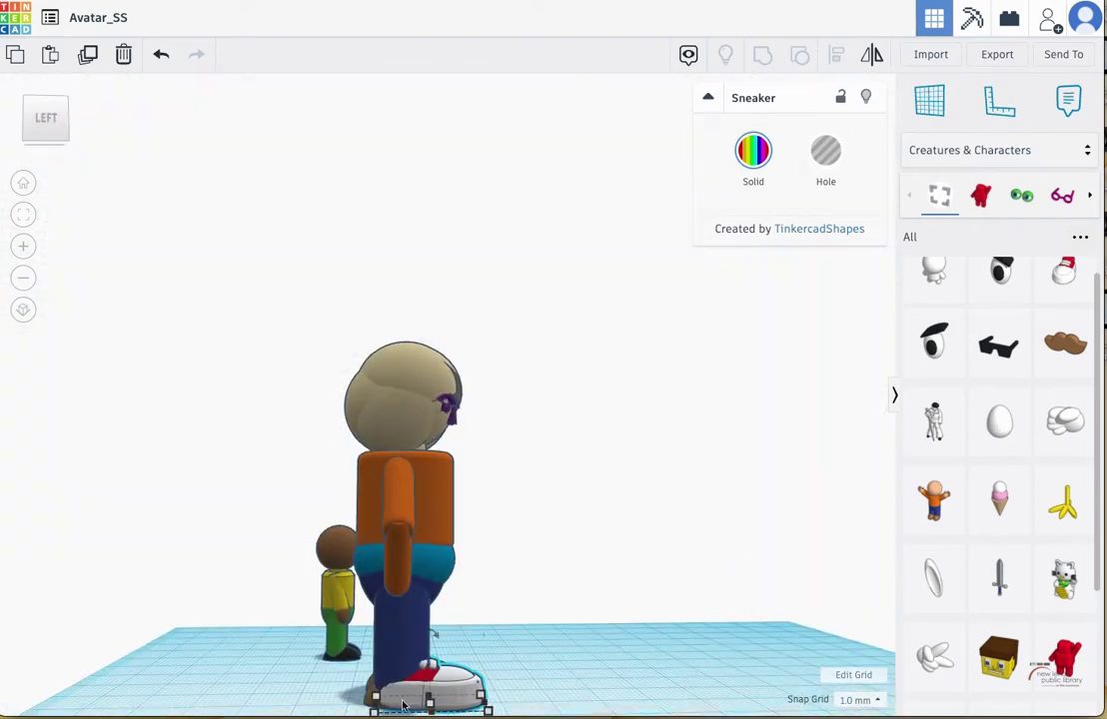
right_drag(553, 642, 460, 593)
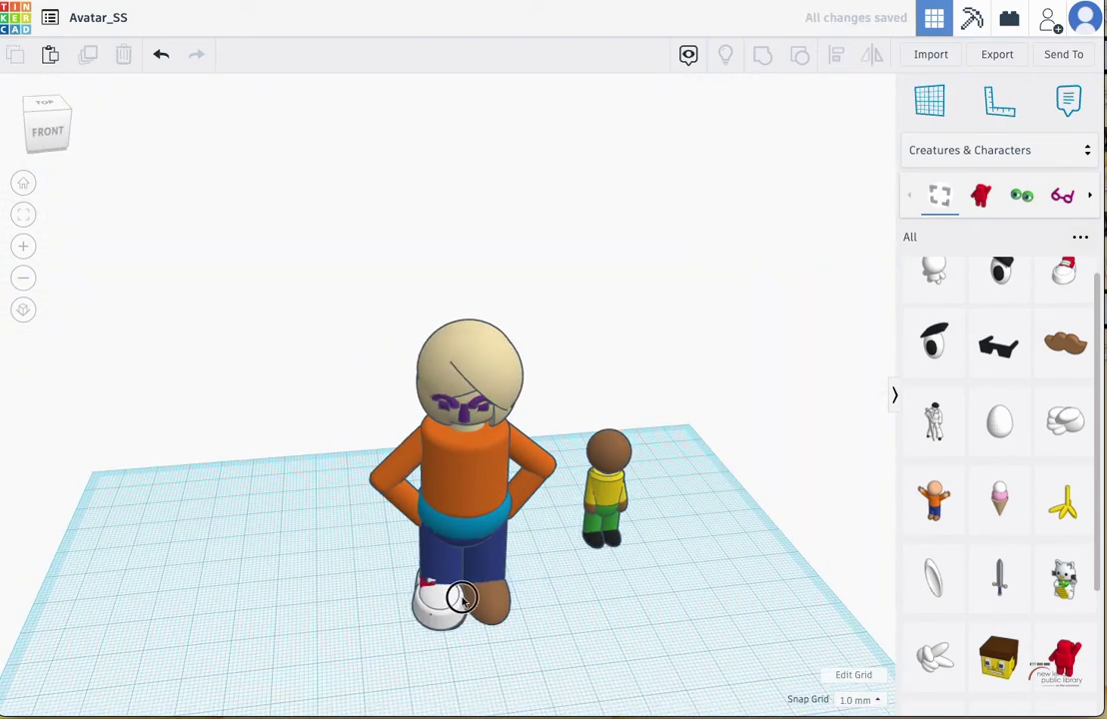
key(ctrl+z)
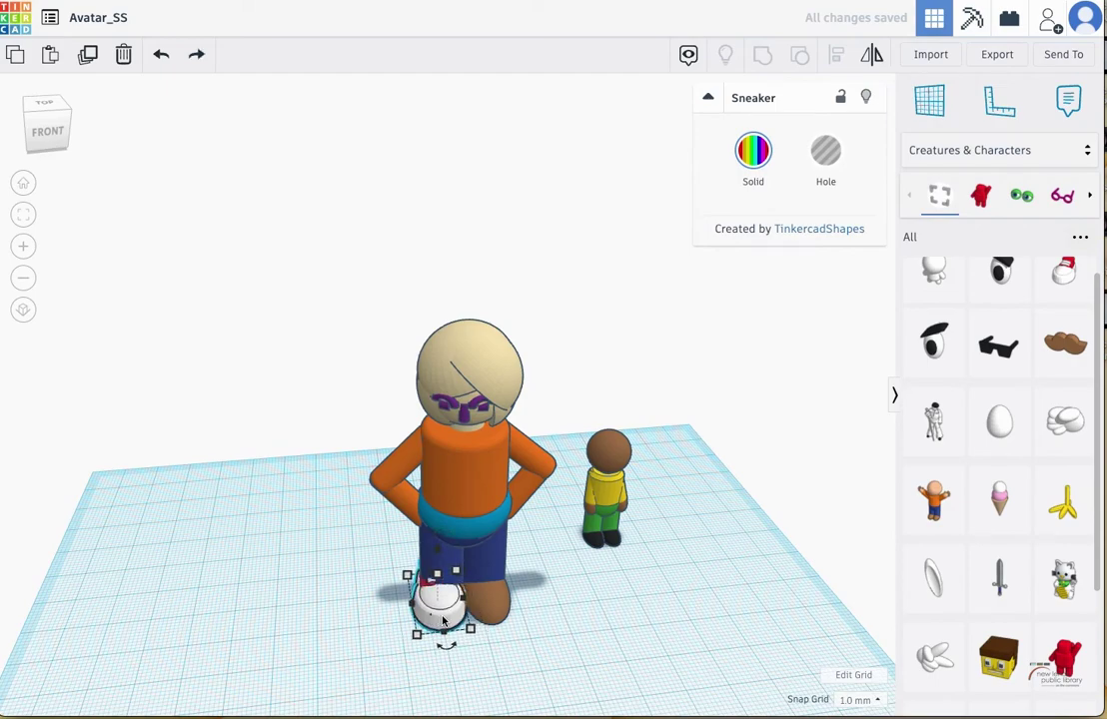
Duplicate the sneaker and place the copy over the avatar's left foot.
drag(435, 610, 503, 614)
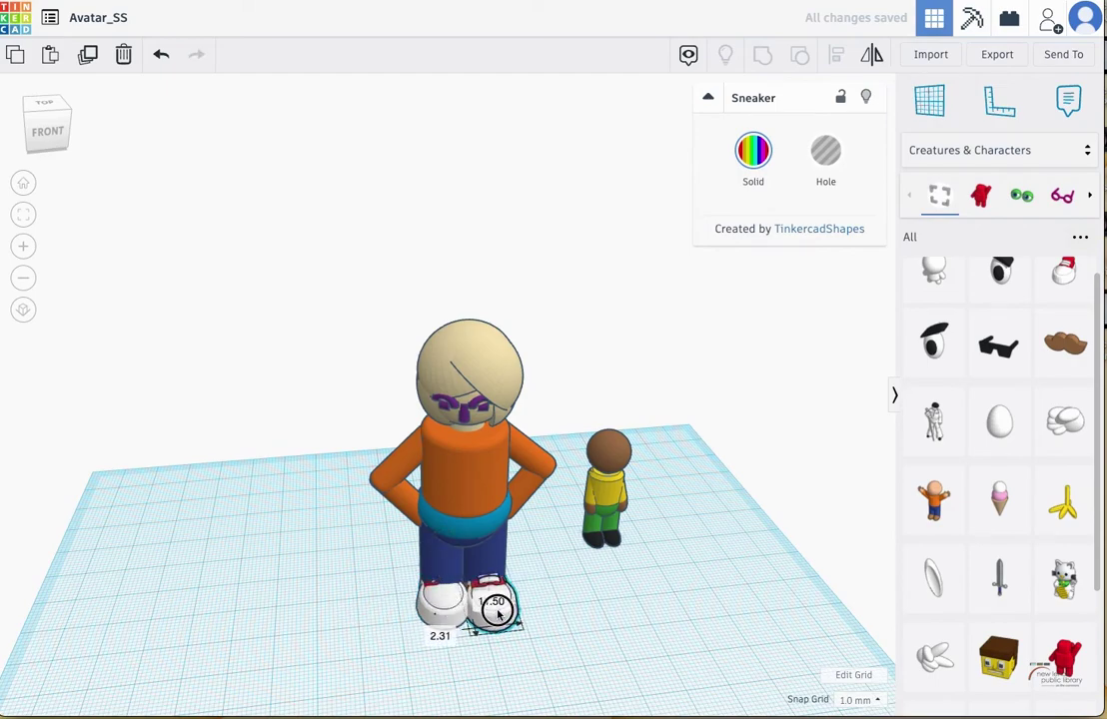
right_drag(497, 613, 349, 634)
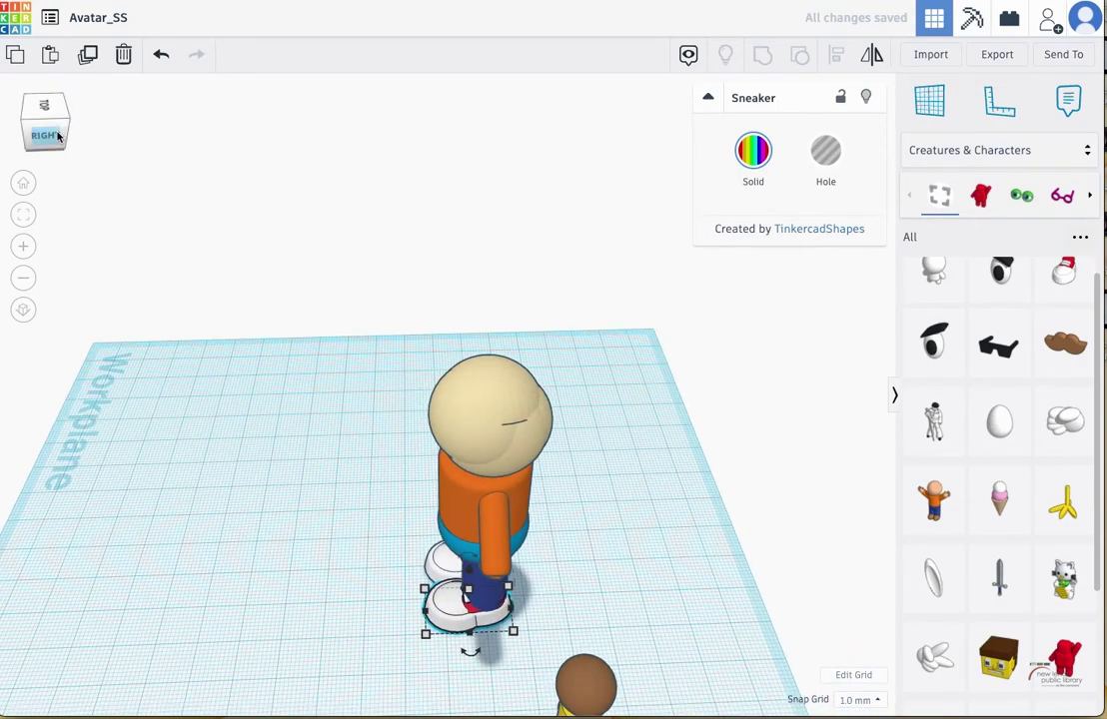
click(33, 125)
right_drag(488, 677, 494, 710)
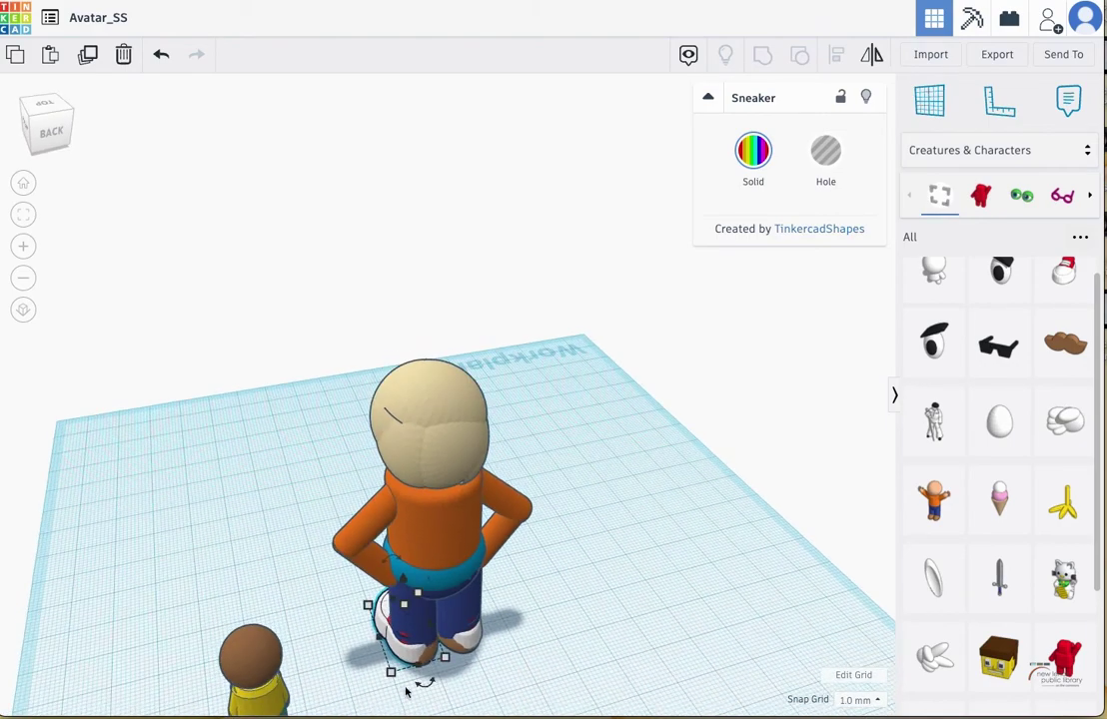
Ungroup the avatar's body into separate torso, waist and leg parts.
click(439, 597)
right_drag(540, 651, 680, 671)
drag(470, 619, 481, 631)
right_drag(530, 652, 602, 608)
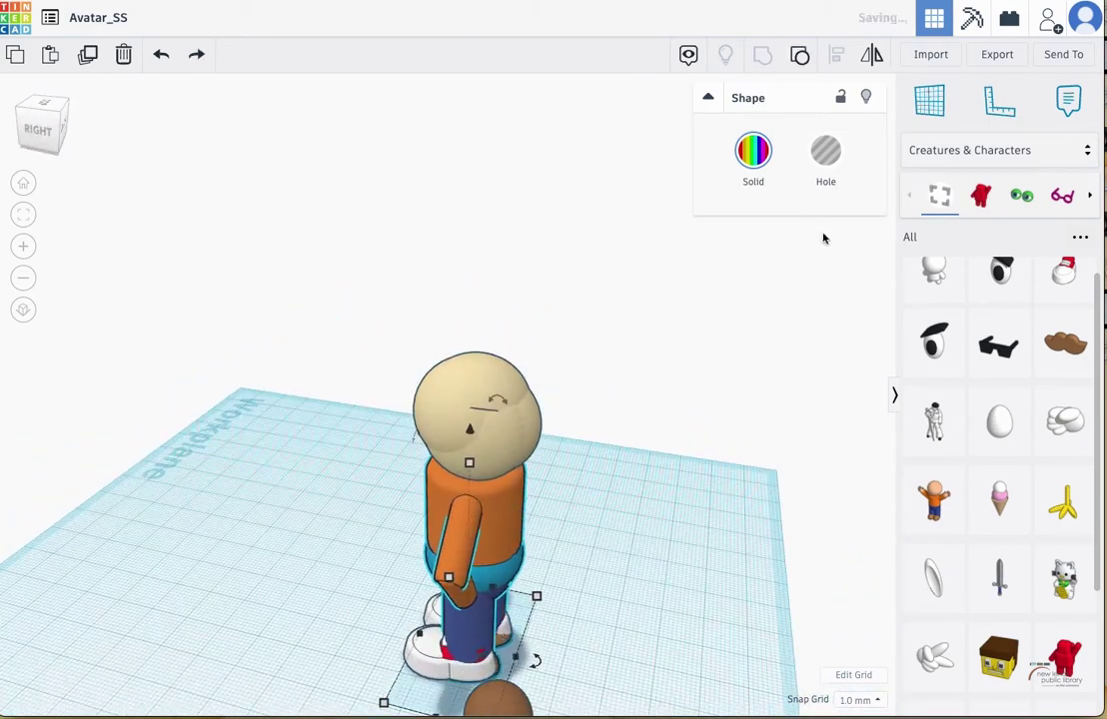
drag(649, 126, 385, 527)
right_drag(515, 658, 527, 434)
Enlarge both sneakers slightly so the brown feet are covered at the back.
click(375, 689)
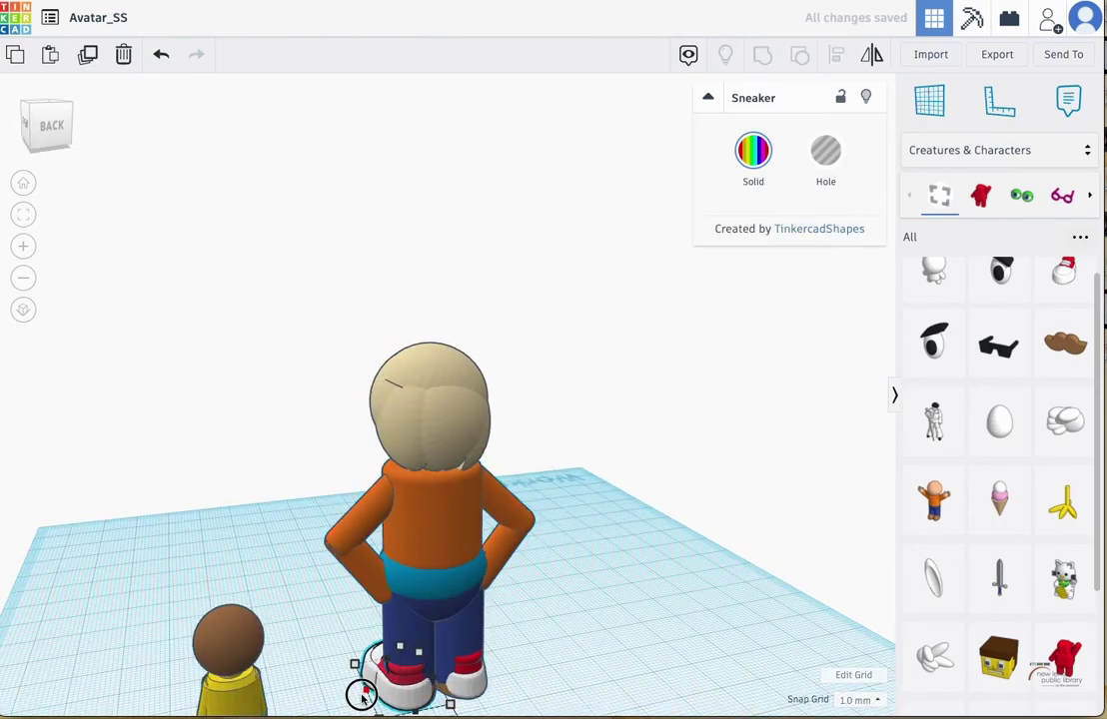
right_drag(363, 696, 392, 689)
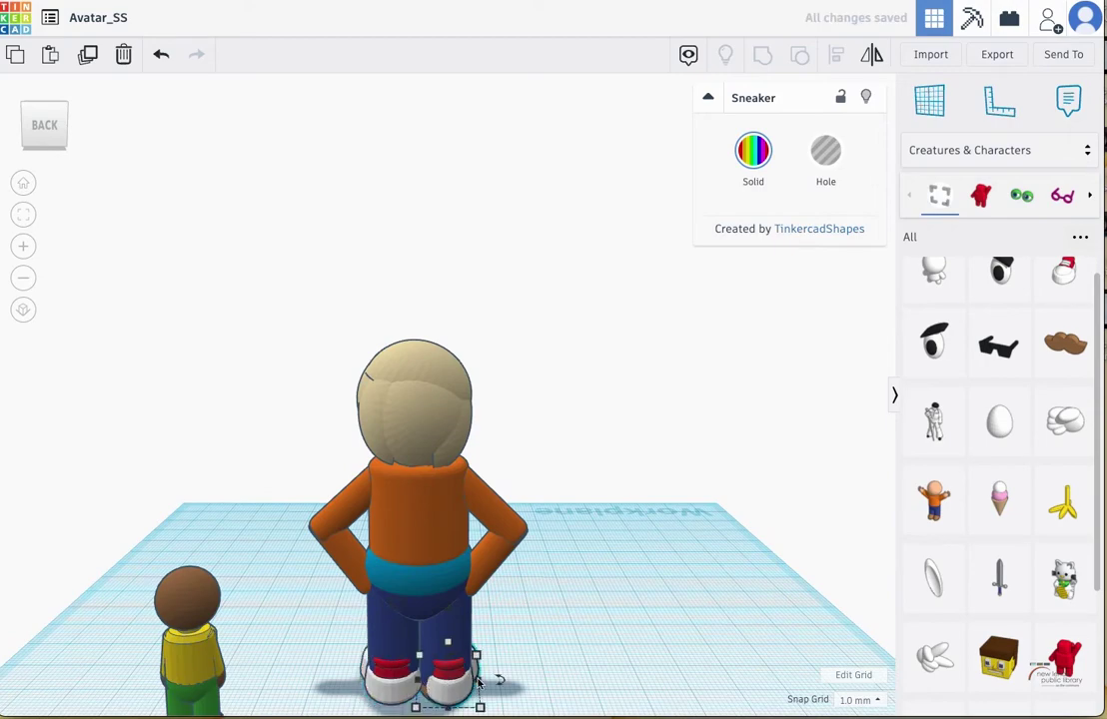
right_drag(488, 683, 540, 644)
Adjust the front-to-back depth of the blue legs from the side.
click(402, 622)
click(377, 585)
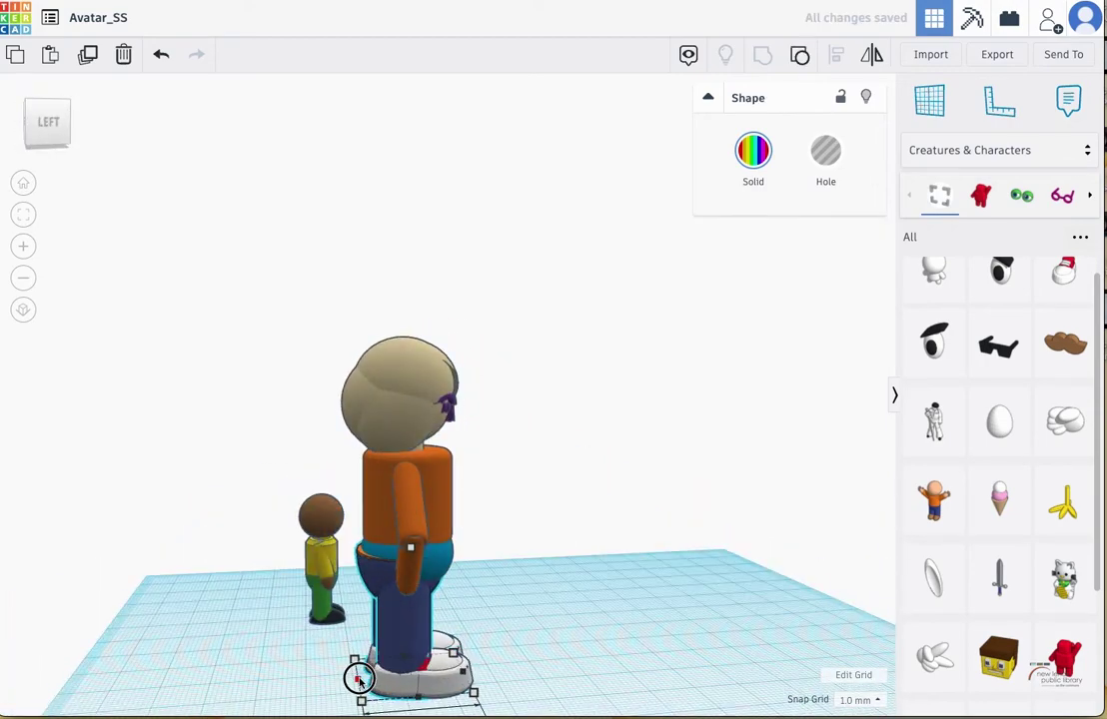
right_drag(363, 677, 459, 534)
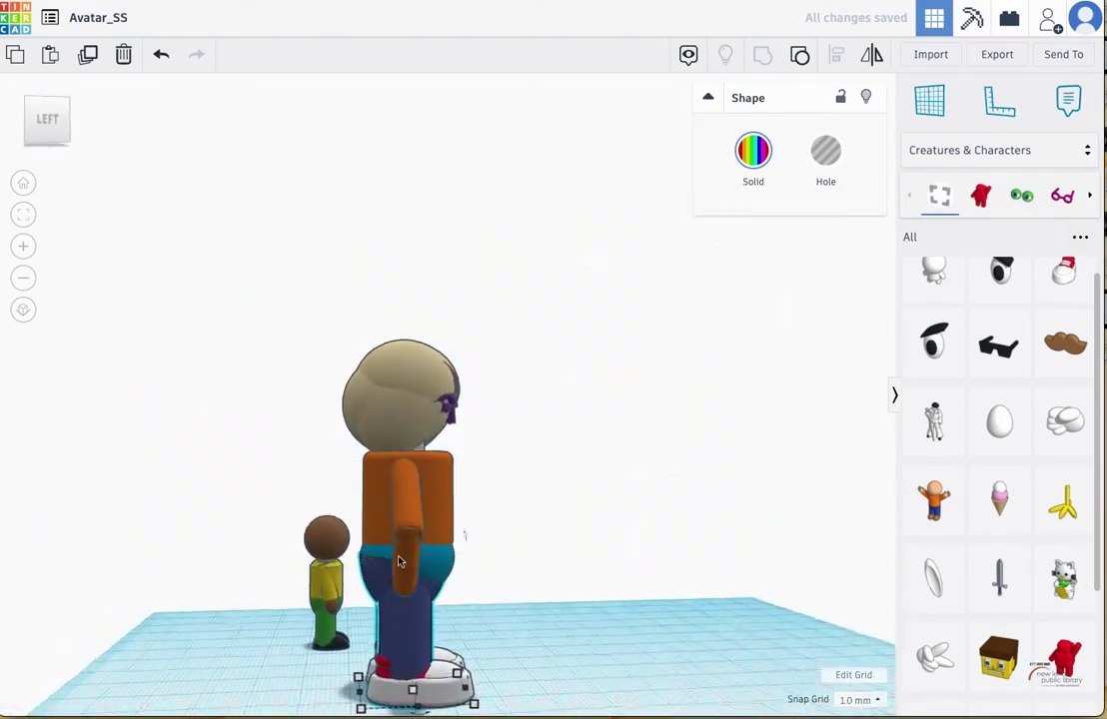
scroll(399, 563, up, 3)
scroll(399, 562, up, 2)
right_drag(542, 410, 654, 402)
Turn the snap grid off and enlarge the light blue waist sphere to cover the torso's lower edge.
click(579, 251)
drag(586, 360, 586, 360)
click(854, 699)
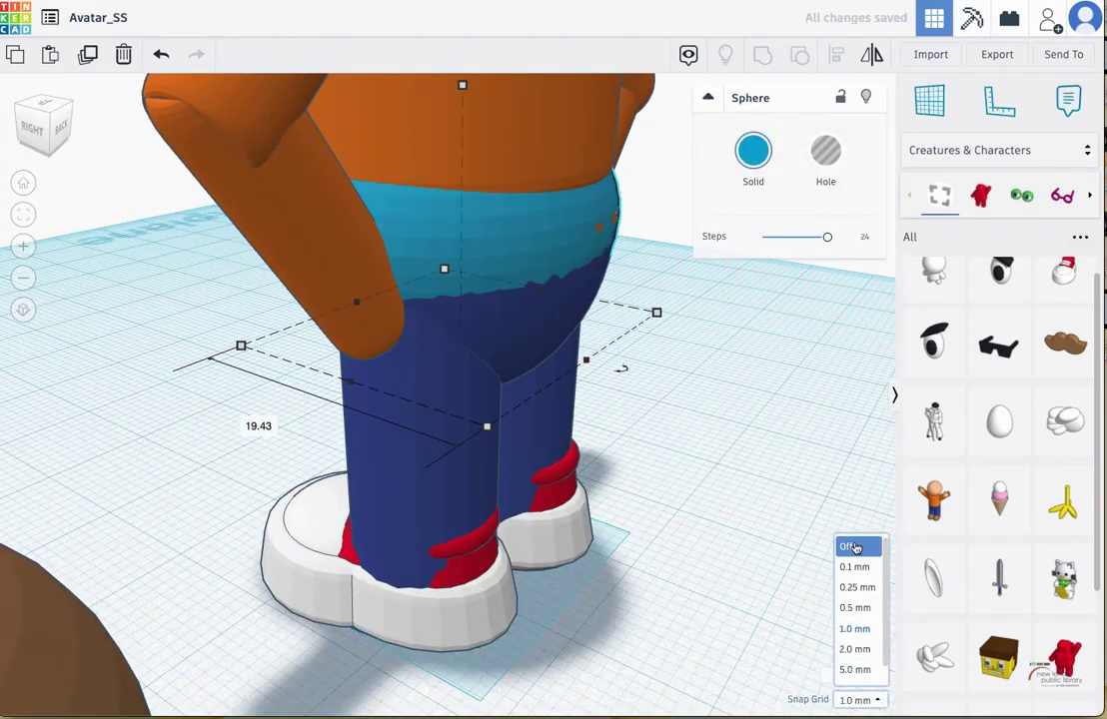
click(847, 544)
right_drag(585, 364, 367, 293)
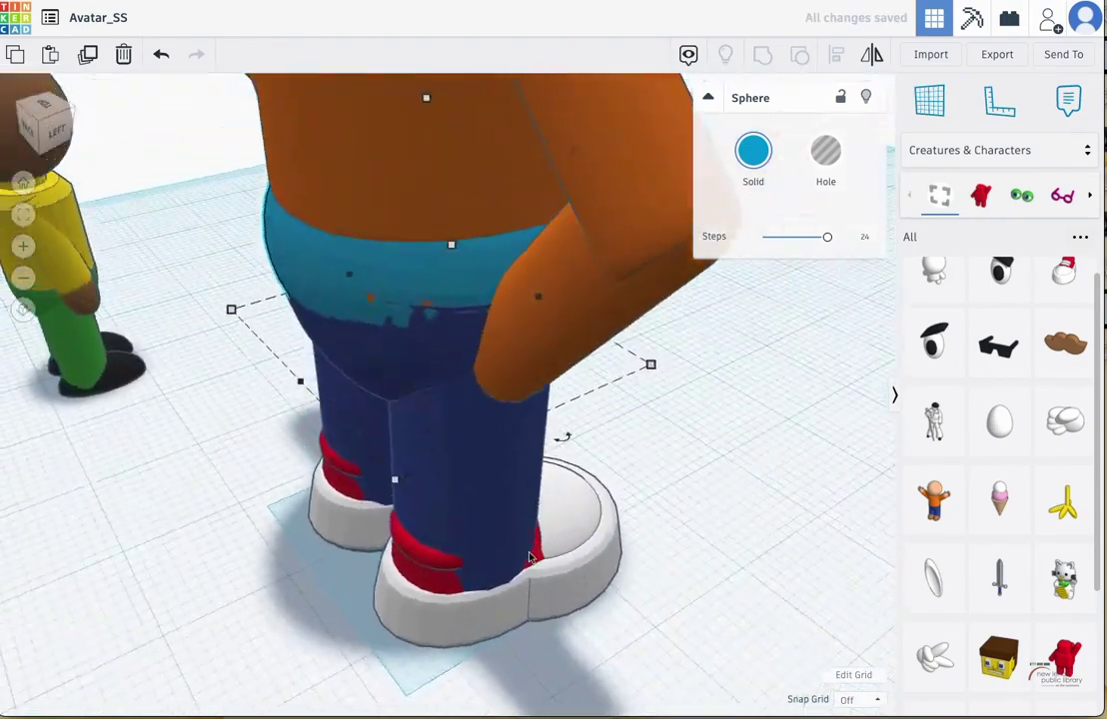
click(367, 293)
Stretch the legs shape toward the back to a depth of about 21.84 mm.
drag(330, 591, 327, 586)
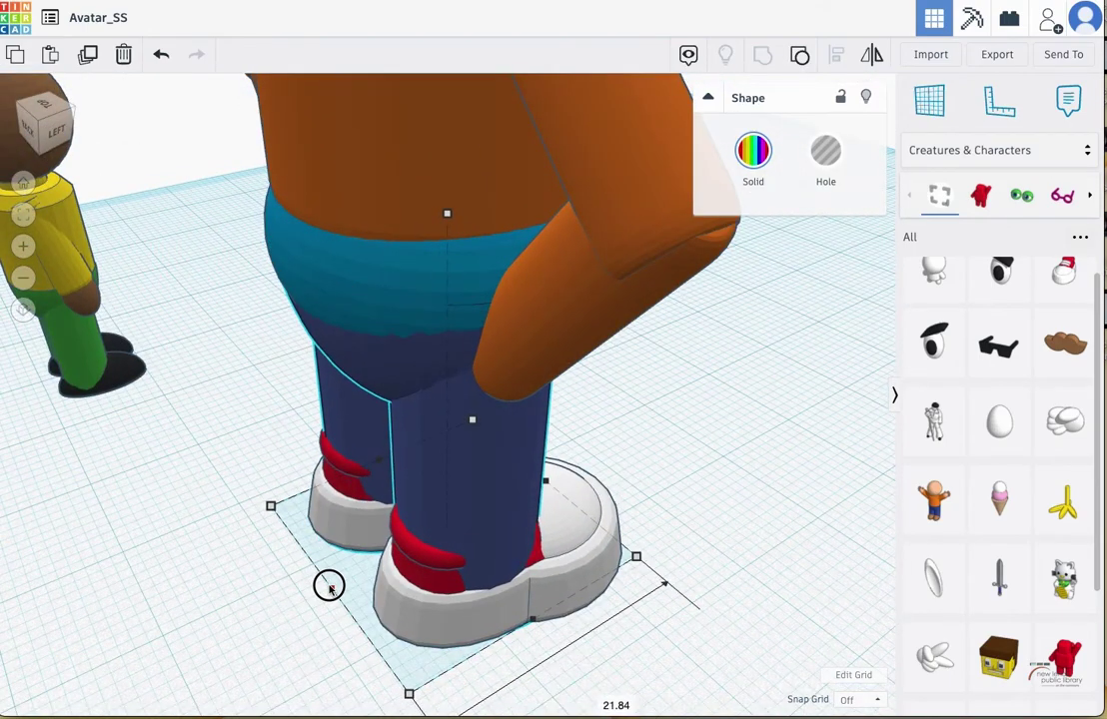
right_drag(540, 409, 418, 387)
scroll(413, 382, up, 3)
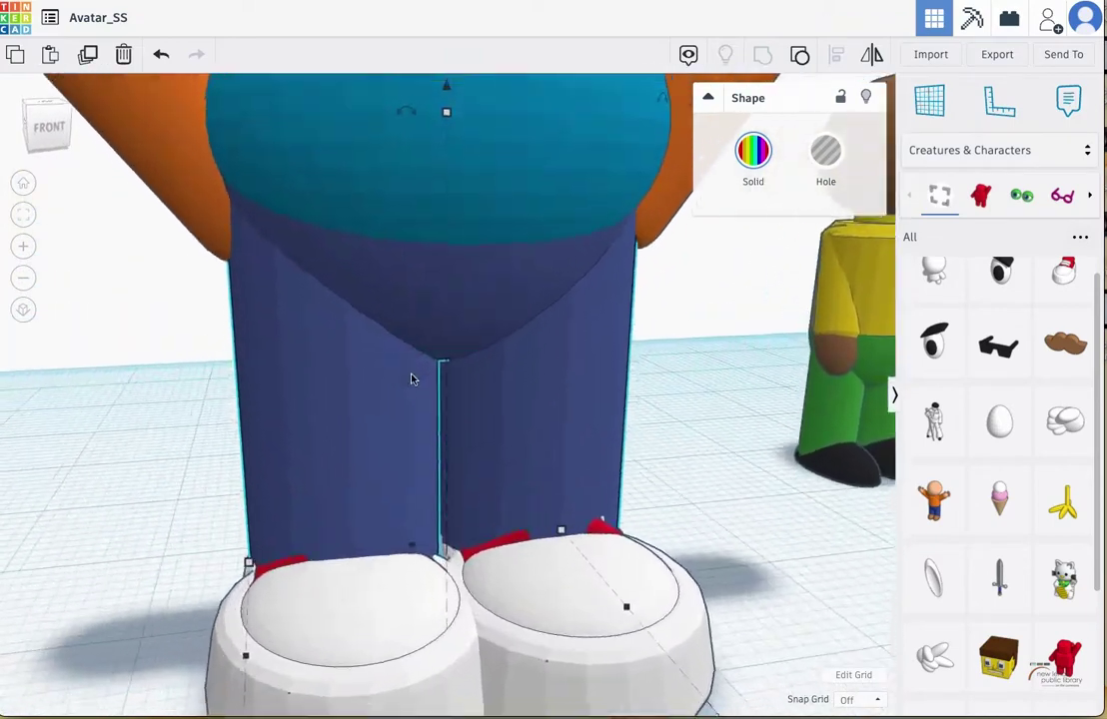
scroll(410, 377, down, 6)
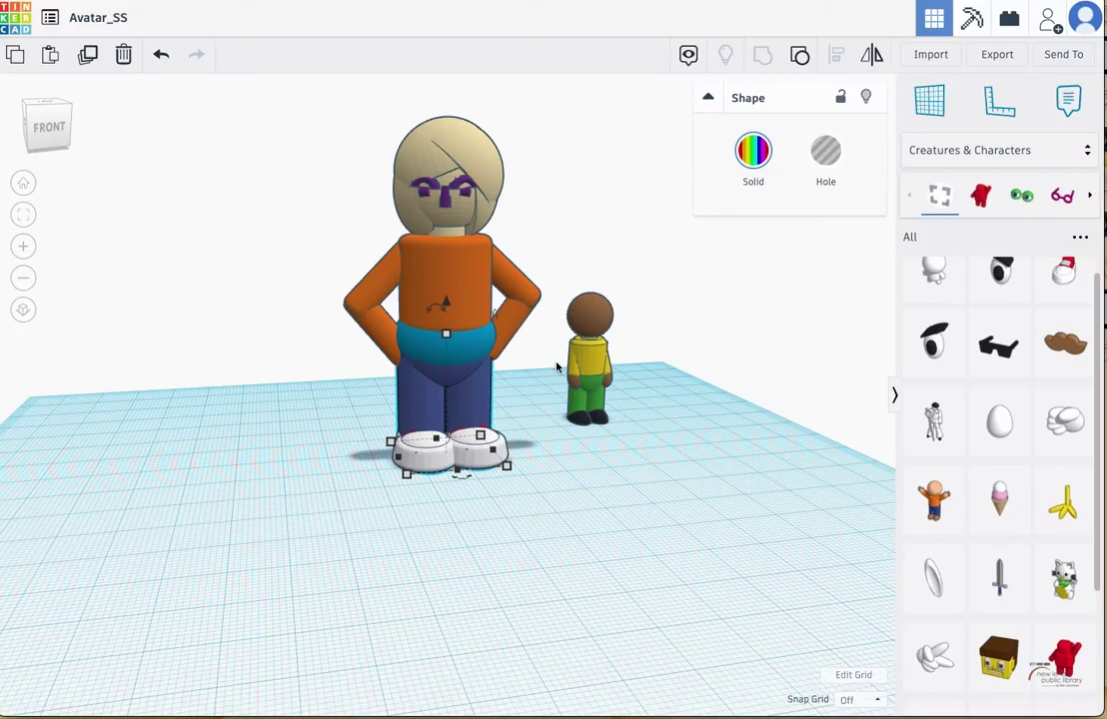
Try deleting the light blue waist sphere and undo the deletion.
mouse_move(443, 331)
mouse_down()
mouse_move(440, 304)
mouse_move(439, 335)
mouse_up()
click(490, 345)
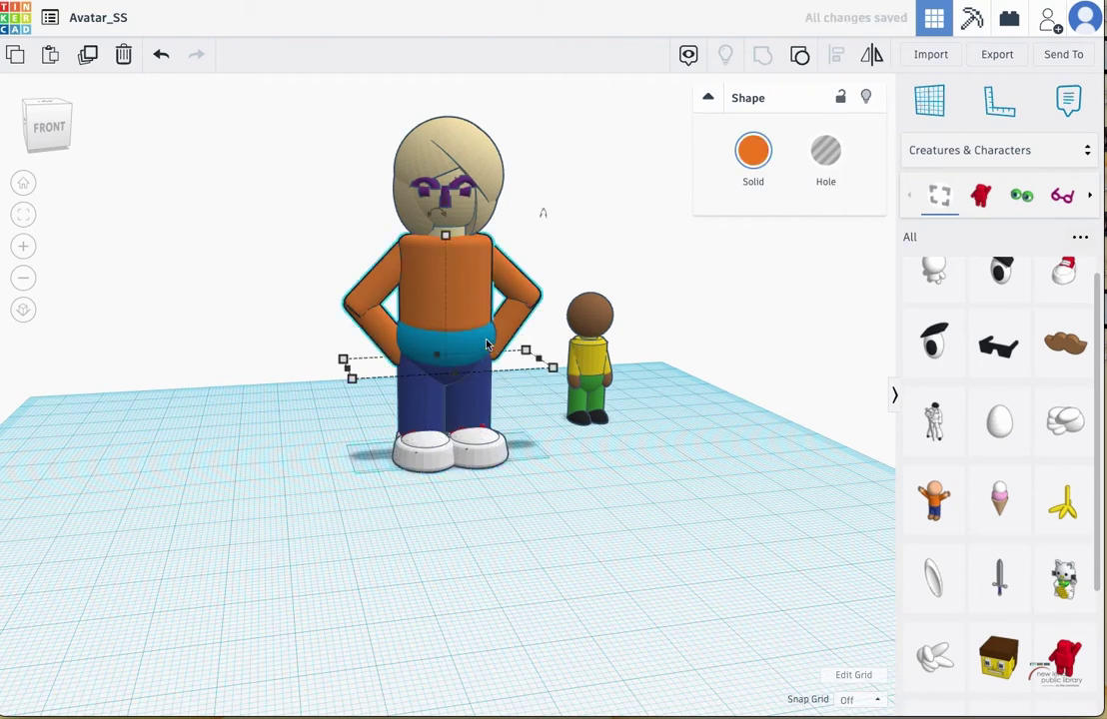
key(Delete)
key(ctrl+z)
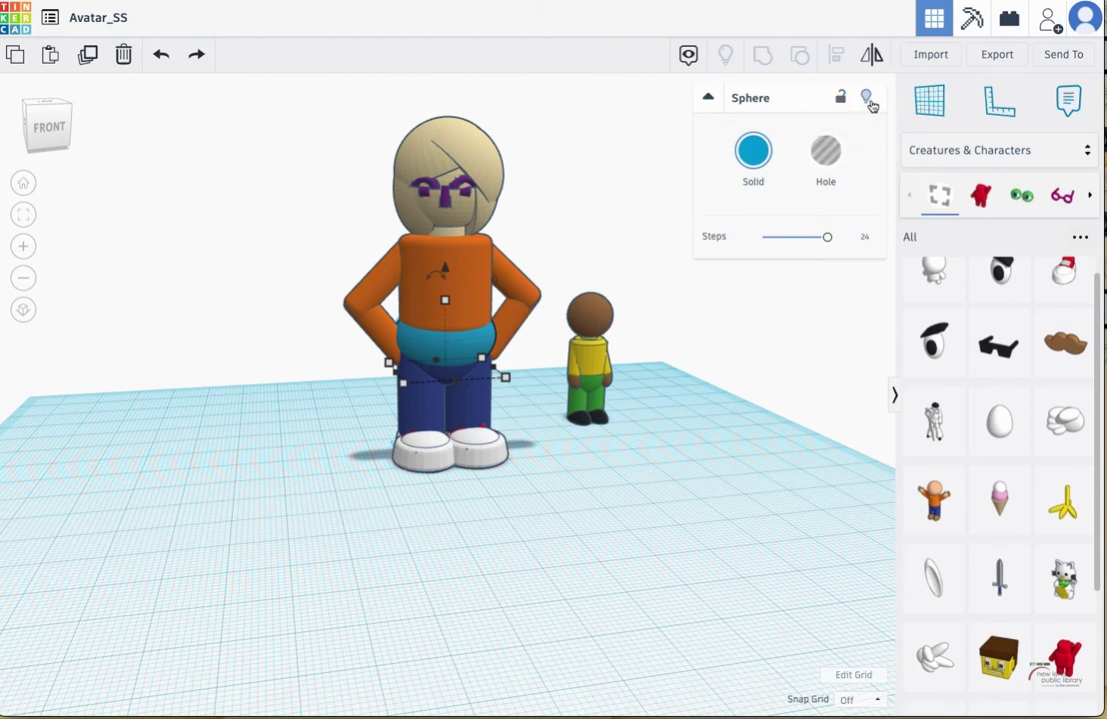
Hide the light blue waist sphere and the legs, and show all hidden shapes again.
click(867, 100)
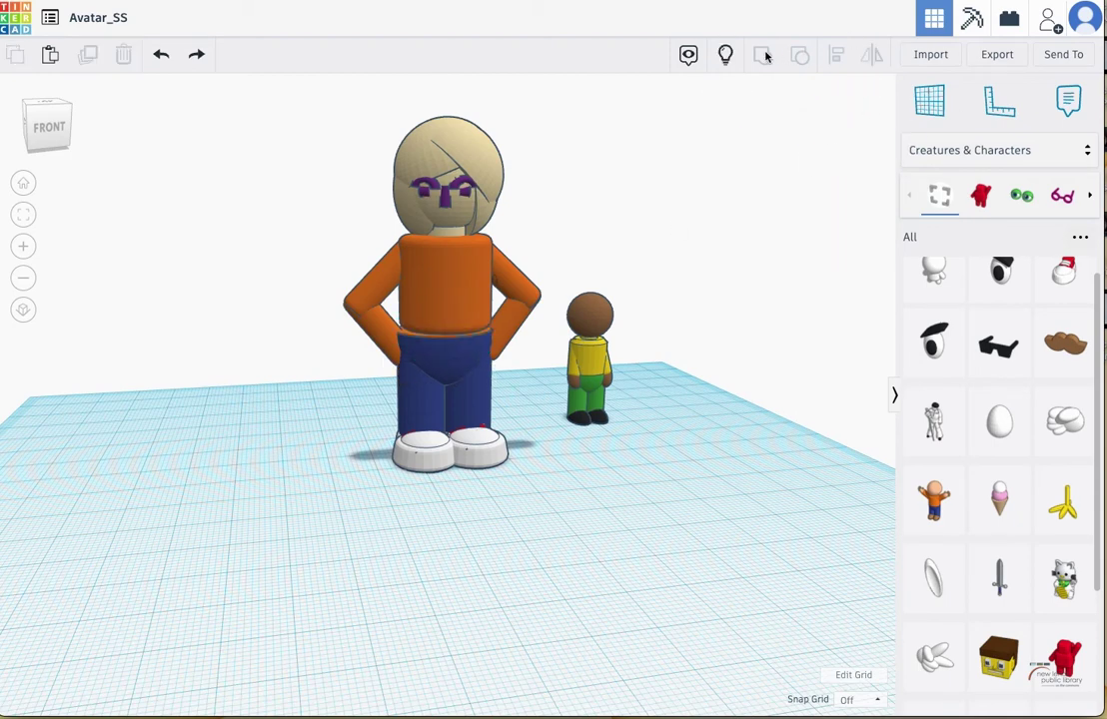
click(456, 358)
click(867, 100)
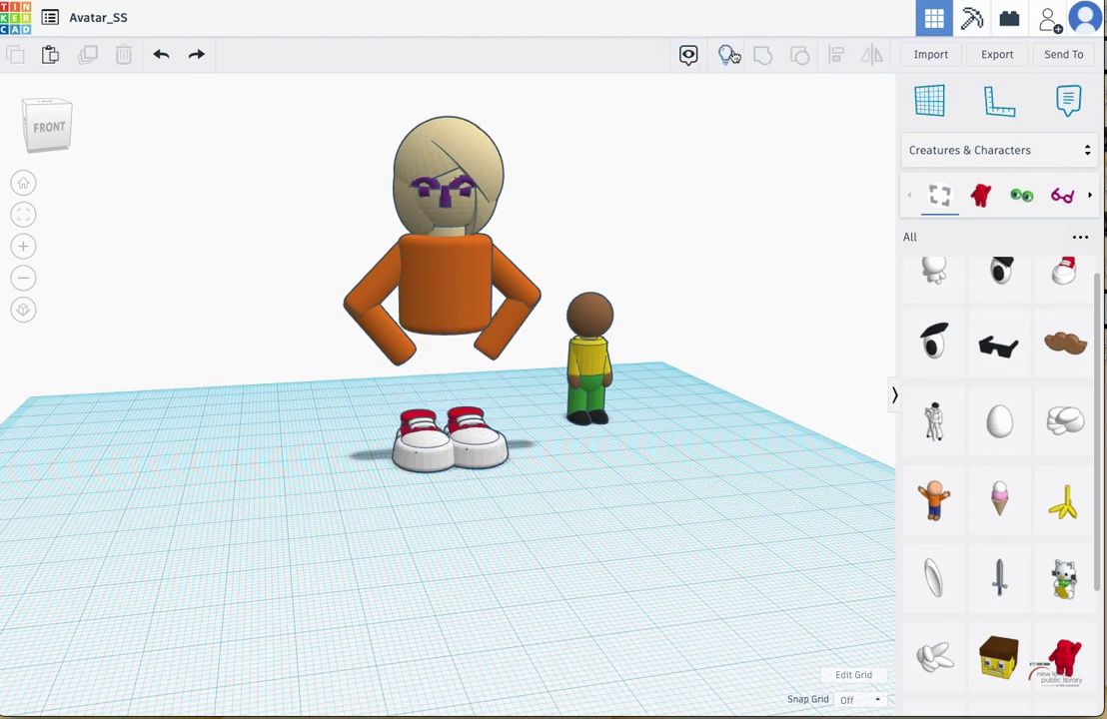
click(729, 54)
Hide the light blue waist sphere and adjust the legs' height to about 30.24 mm to meet the torso.
click(483, 343)
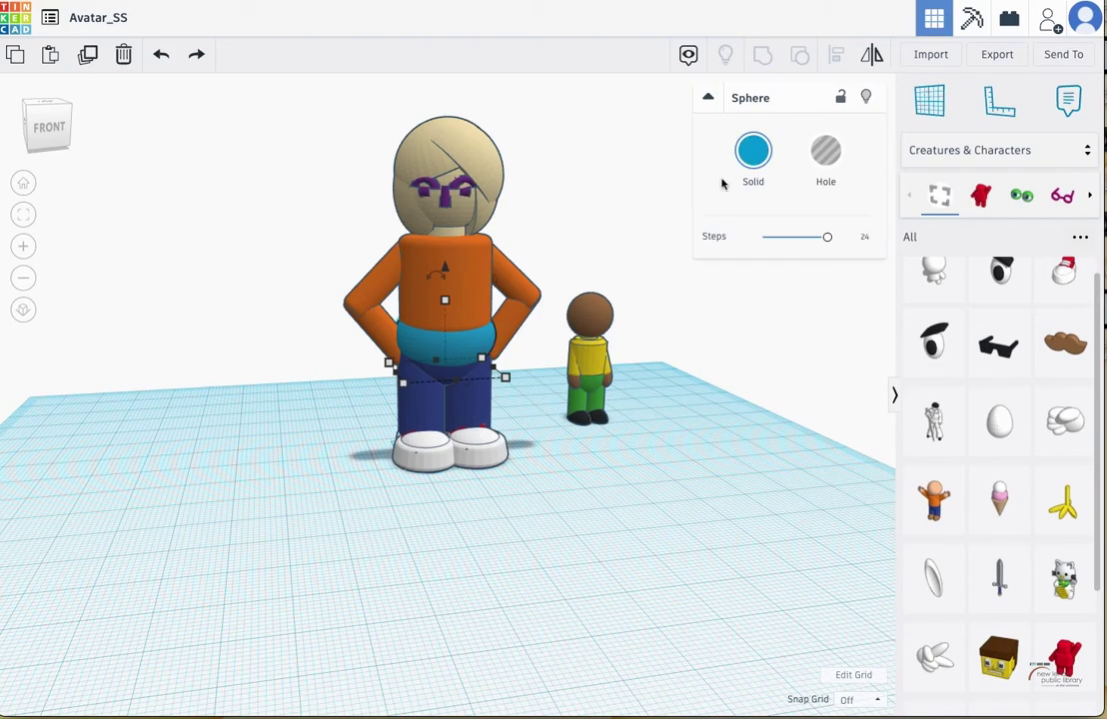
click(865, 99)
click(482, 404)
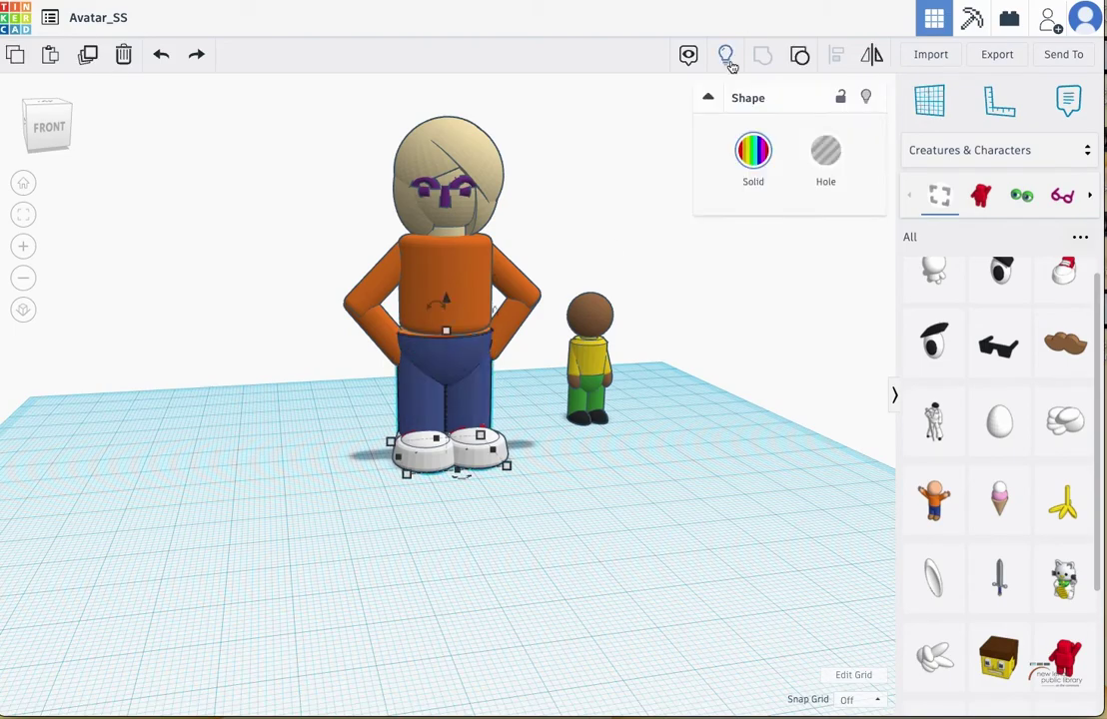
scroll(528, 264, up, 5)
right_drag(451, 292, 160, 290)
scroll(487, 272, up, 2)
scroll(486, 271, down, 8)
drag(452, 287, 442, 271)
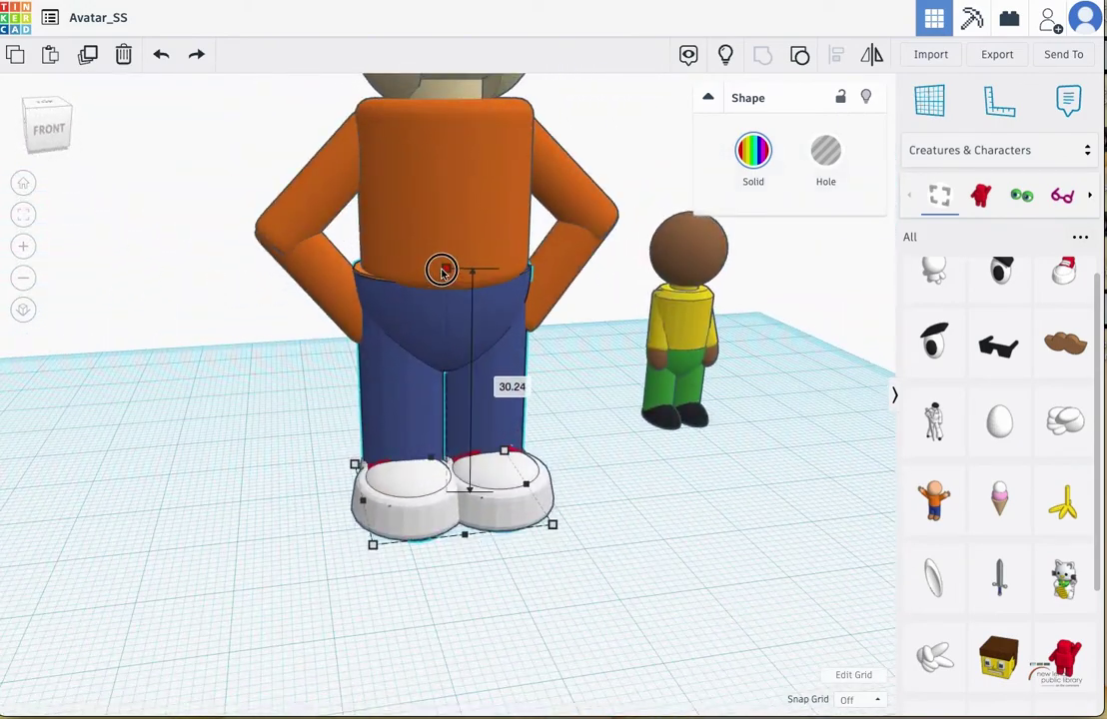
Try to adjust the avatar's upper body shapes together from the side and undo the change.
click(429, 218)
right_drag(432, 371, 721, 430)
click(520, 370)
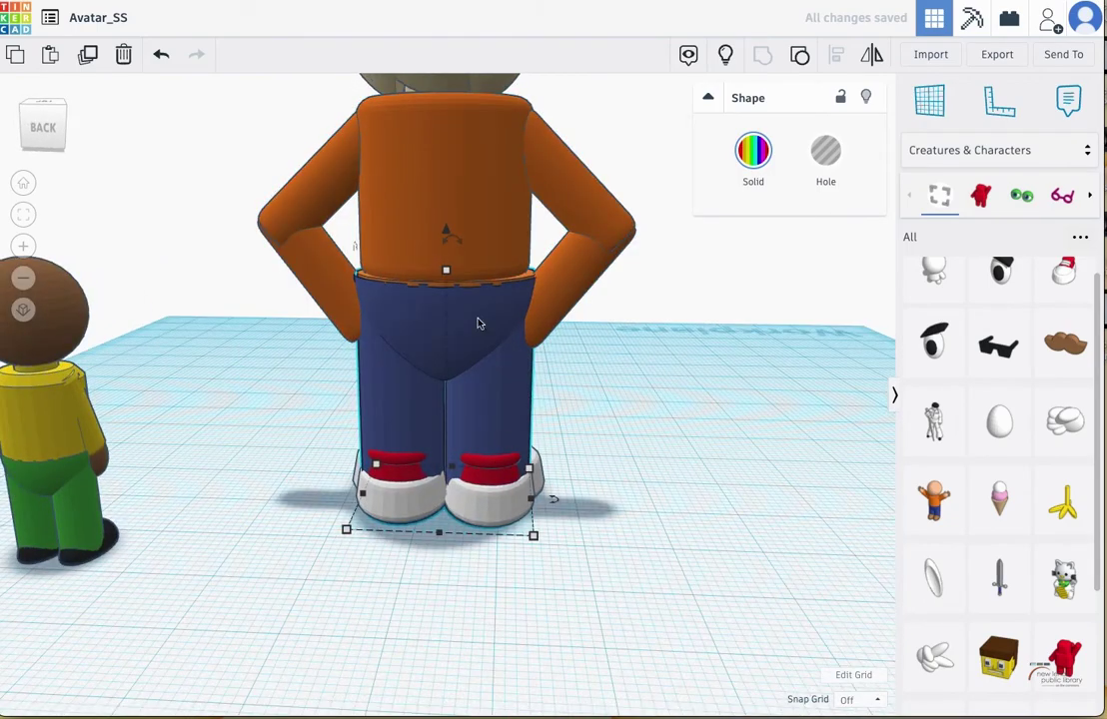
click(458, 235)
right_drag(522, 359, 497, 226)
scroll(497, 227, down, 5)
drag(373, 227, 363, 396)
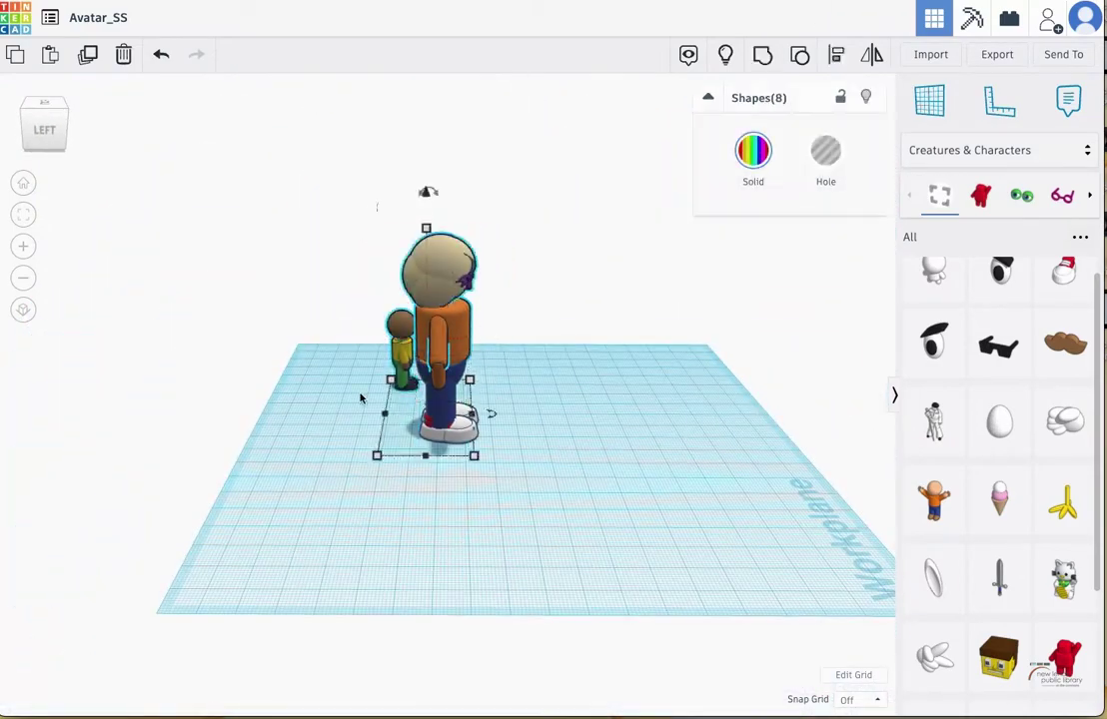
key(ctrl+z)
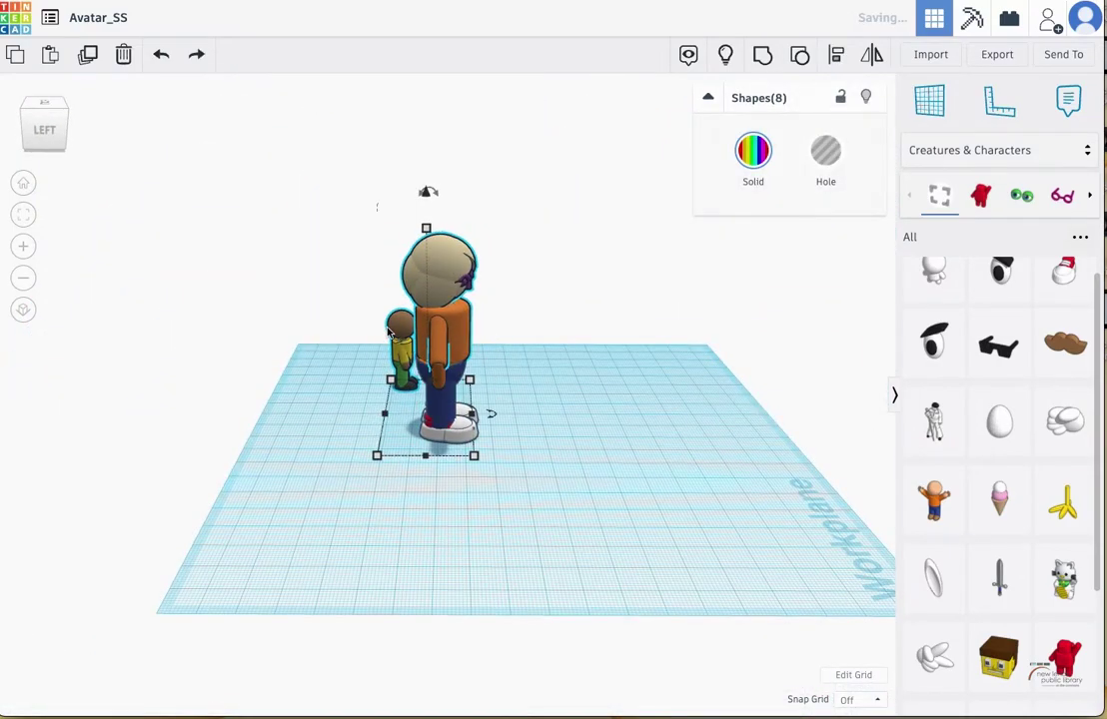
Delete the small figure beside the avatar, select the avatar's shapes and undo the deletion.
click(359, 362)
click(401, 350)
key(Delete)
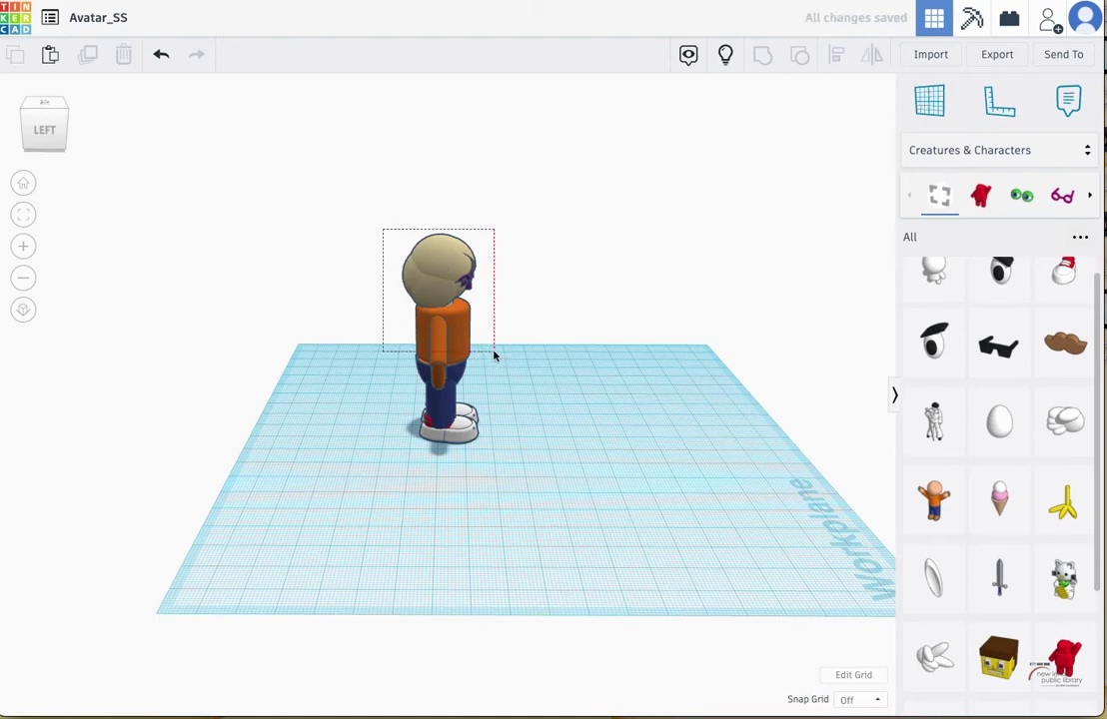
drag(493, 355, 500, 363)
scroll(494, 367, down, 3)
scroll(494, 364, up, 3)
scroll(494, 364, up, 2)
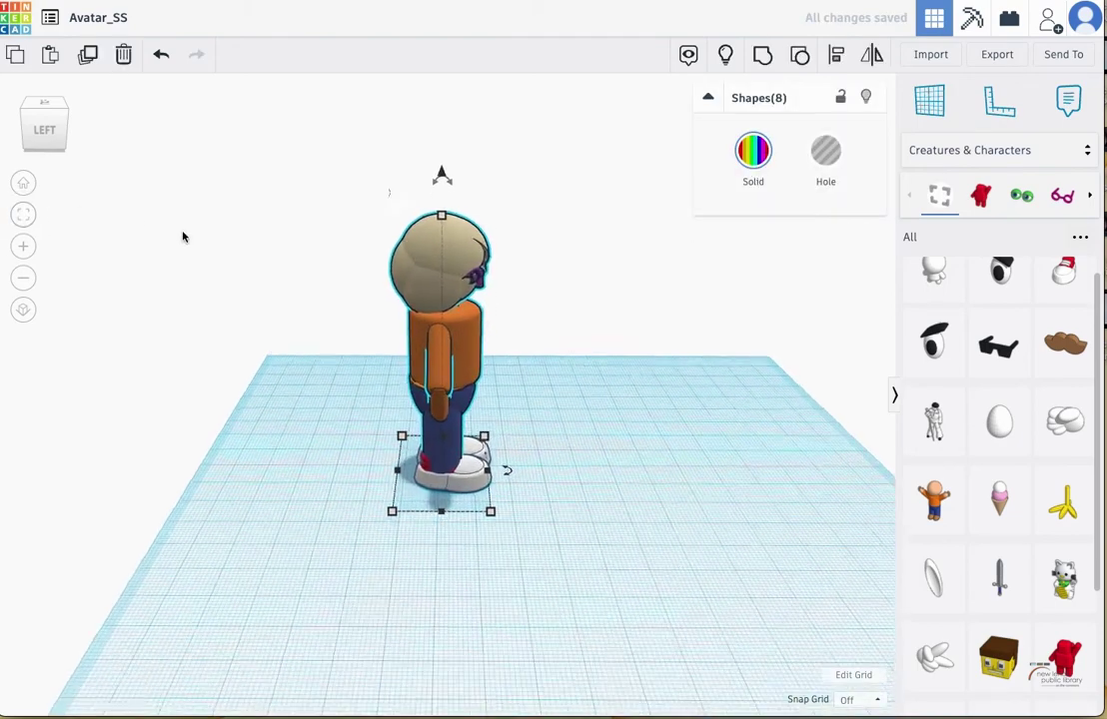
scroll(452, 457, up, 3)
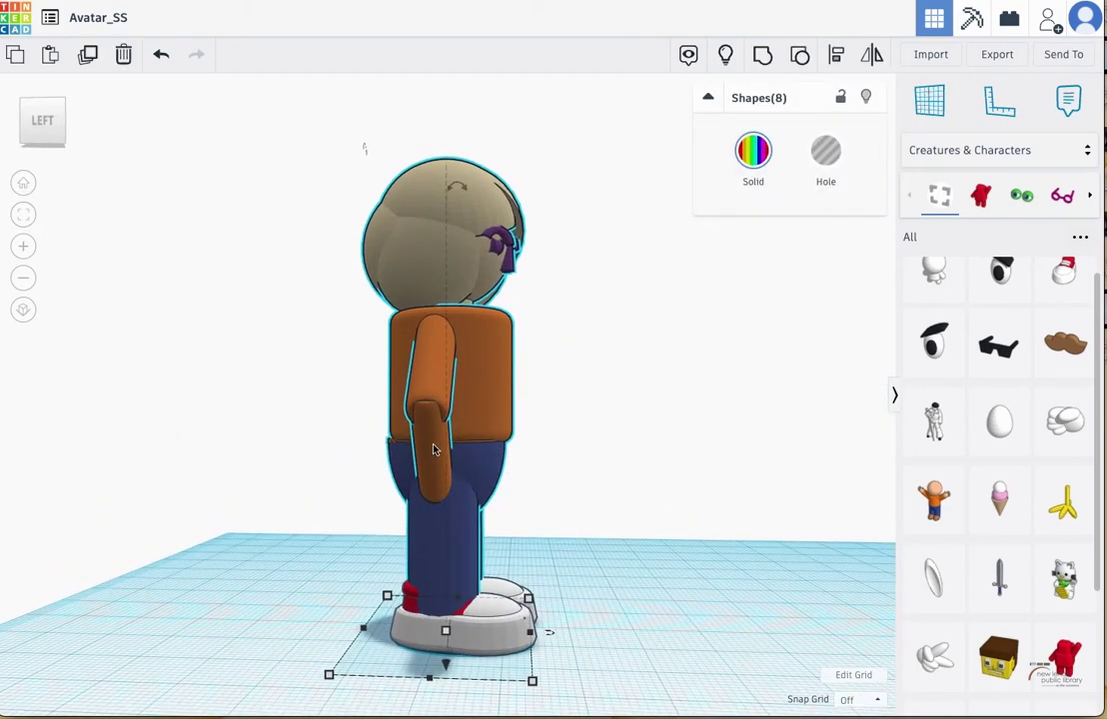
key(ctrl+z)
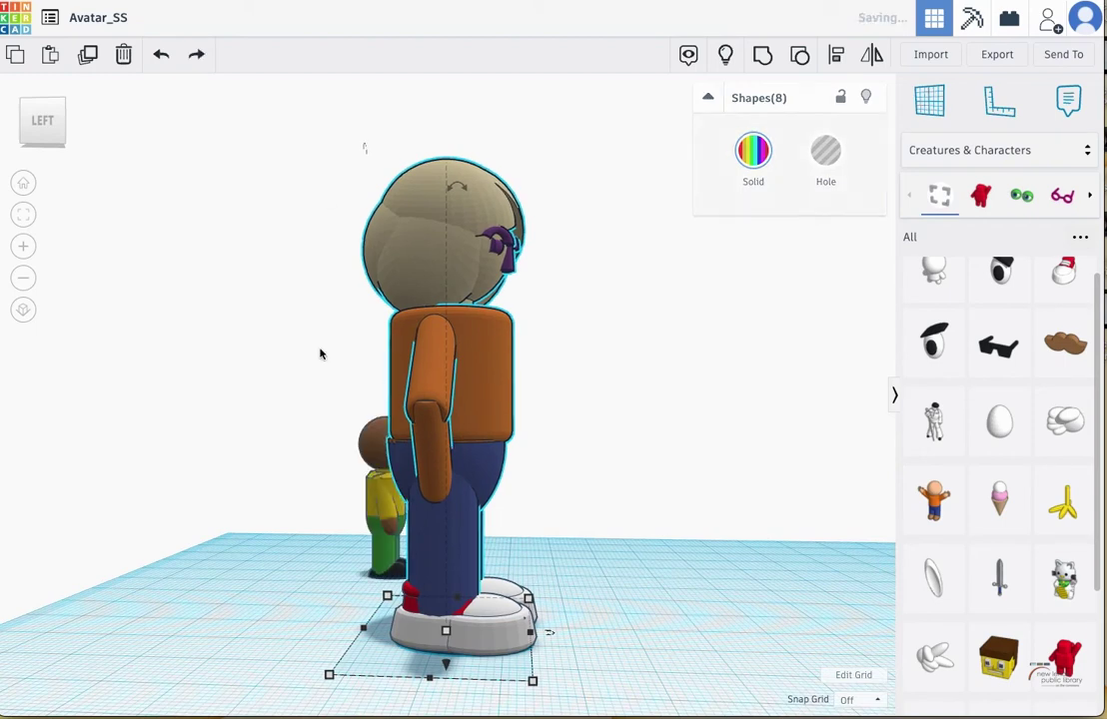
Delete the small figure and nudge the avatar's head, torso and arms slightly backward over the legs.
click(358, 450)
key(Delete)
drag(314, 167, 627, 363)
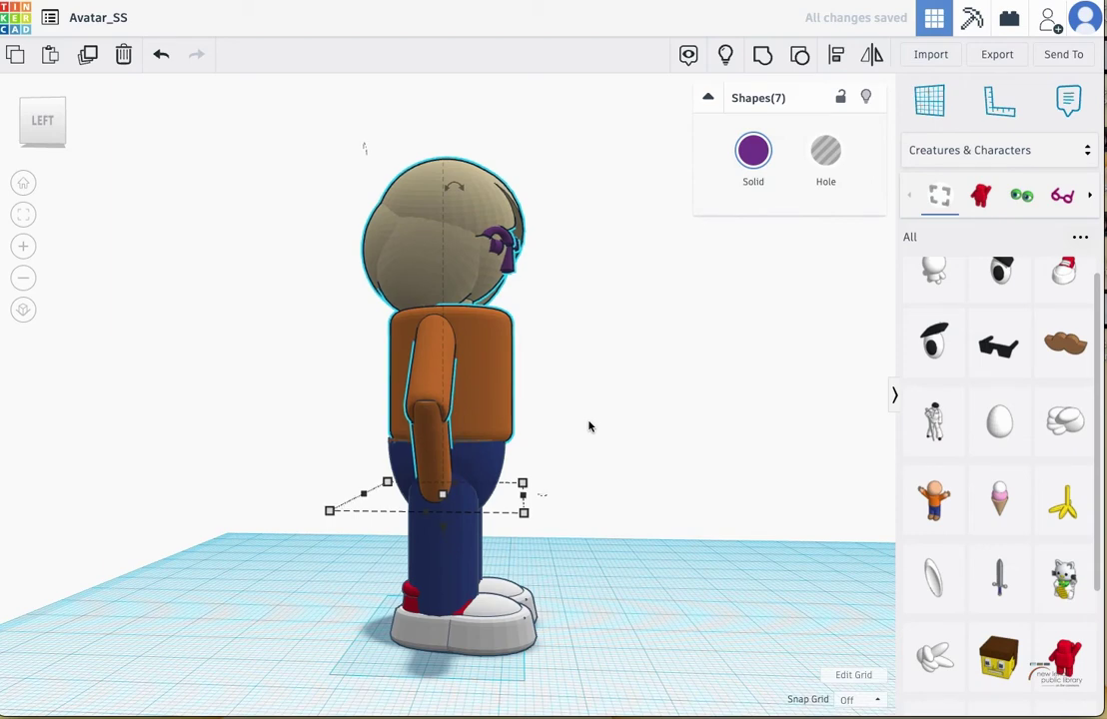
key(Left)
key(Left)
key(Left)
key(Left)
key(Left)
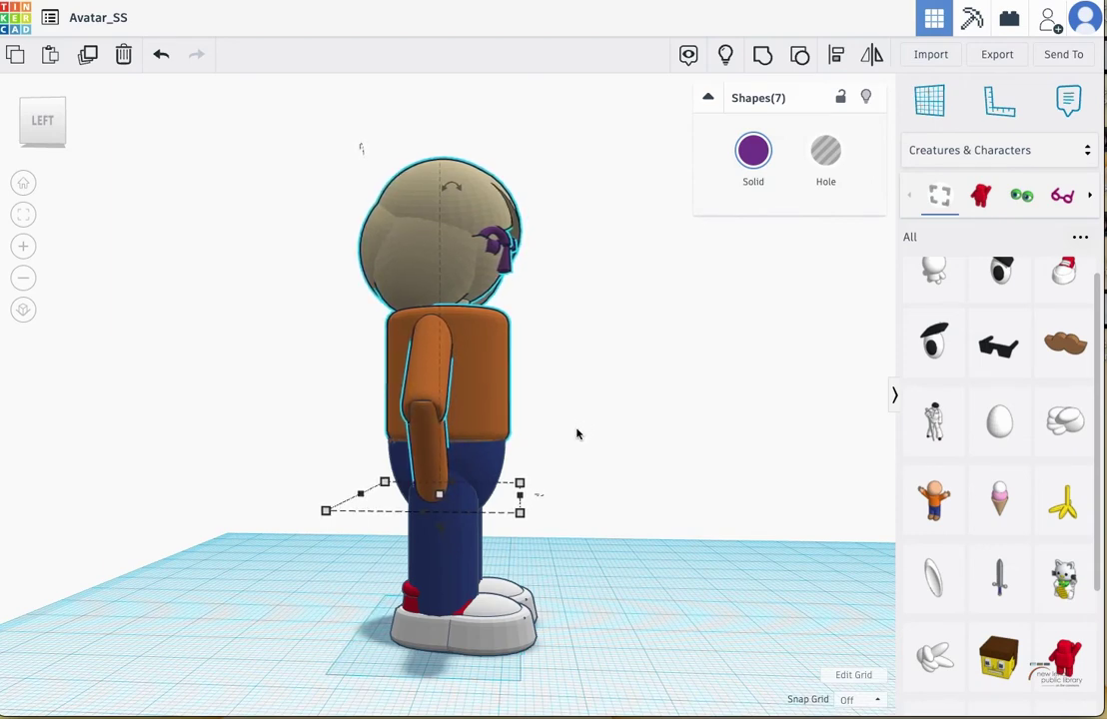
Widen the orange torso-and-arms shape on both sides to about 47 mm.
right_drag(571, 433, 490, 541)
click(490, 541)
click(418, 461)
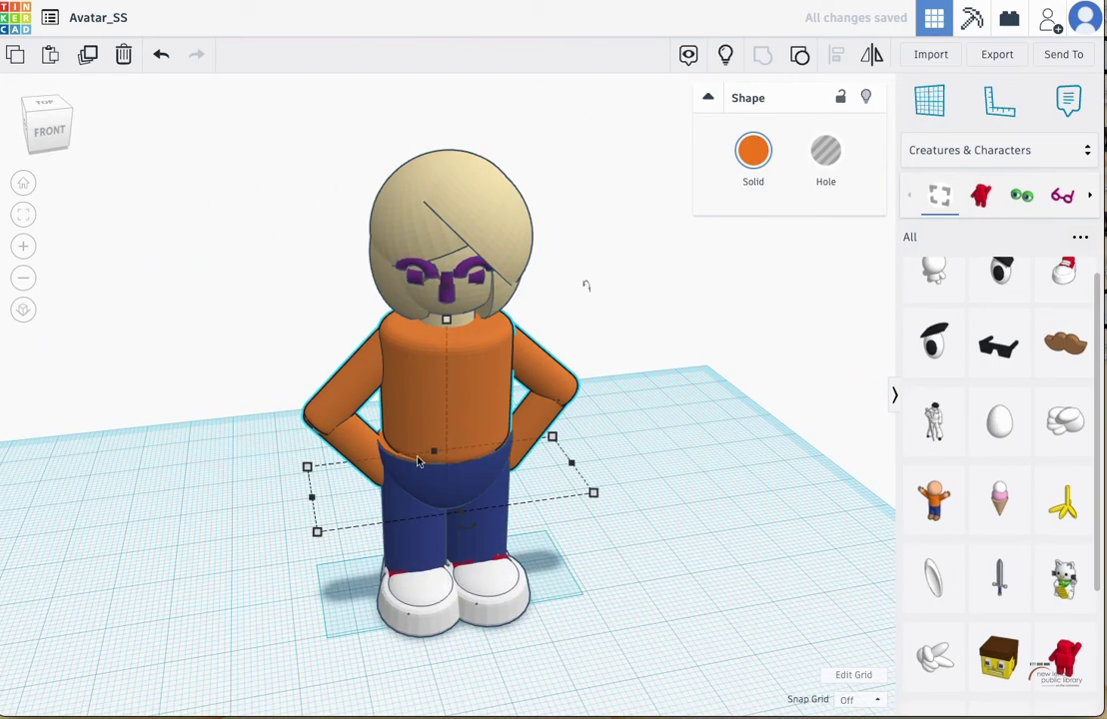
drag(313, 500, 300, 497)
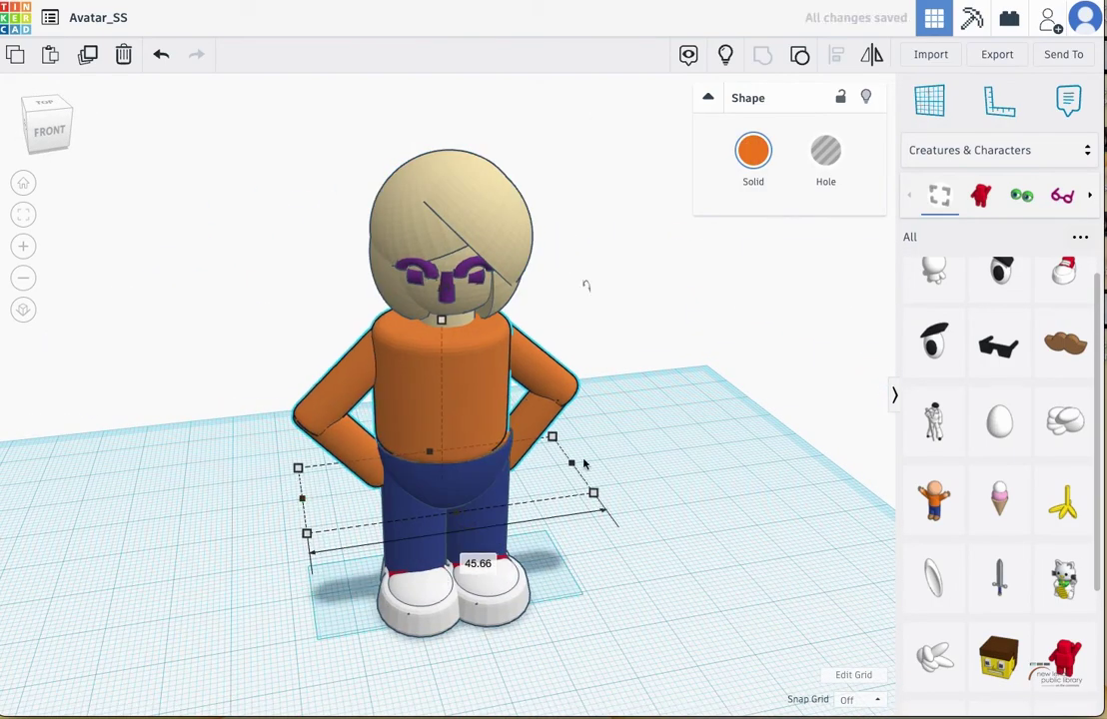
drag(575, 461, 582, 461)
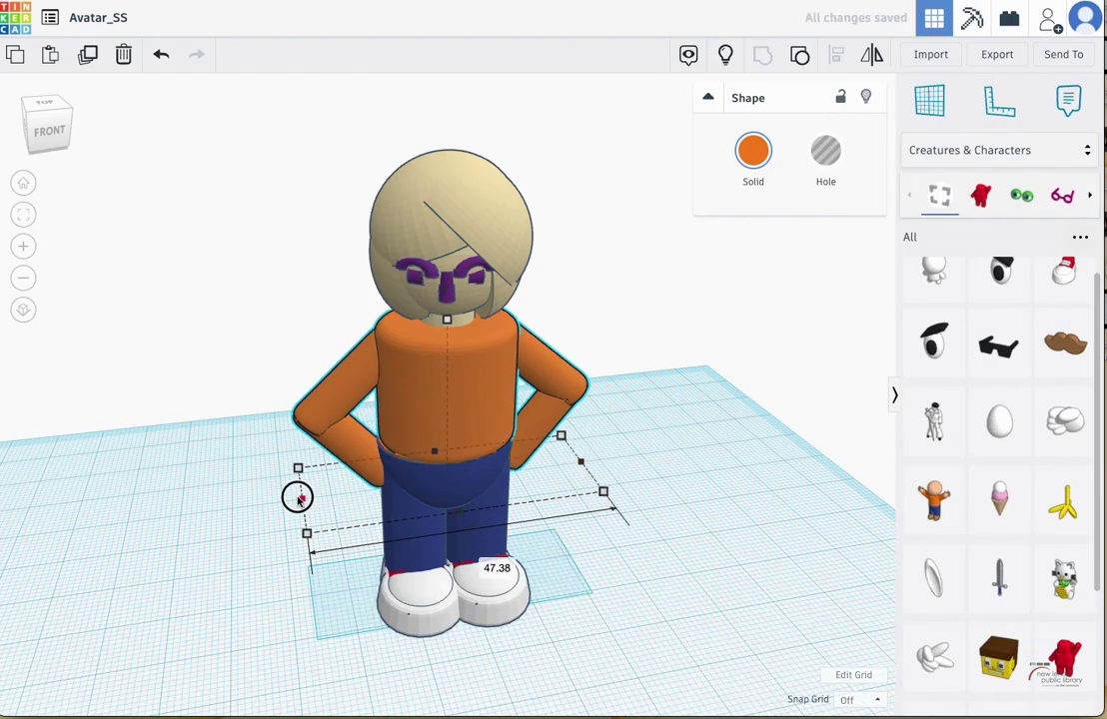
drag(295, 497, 292, 497)
Ungroup the orange torso and arms into individual shapes and clear the selection.
right_drag(691, 371, 351, 291)
scroll(575, 457, up, 3)
scroll(575, 457, down, 2)
click(801, 55)
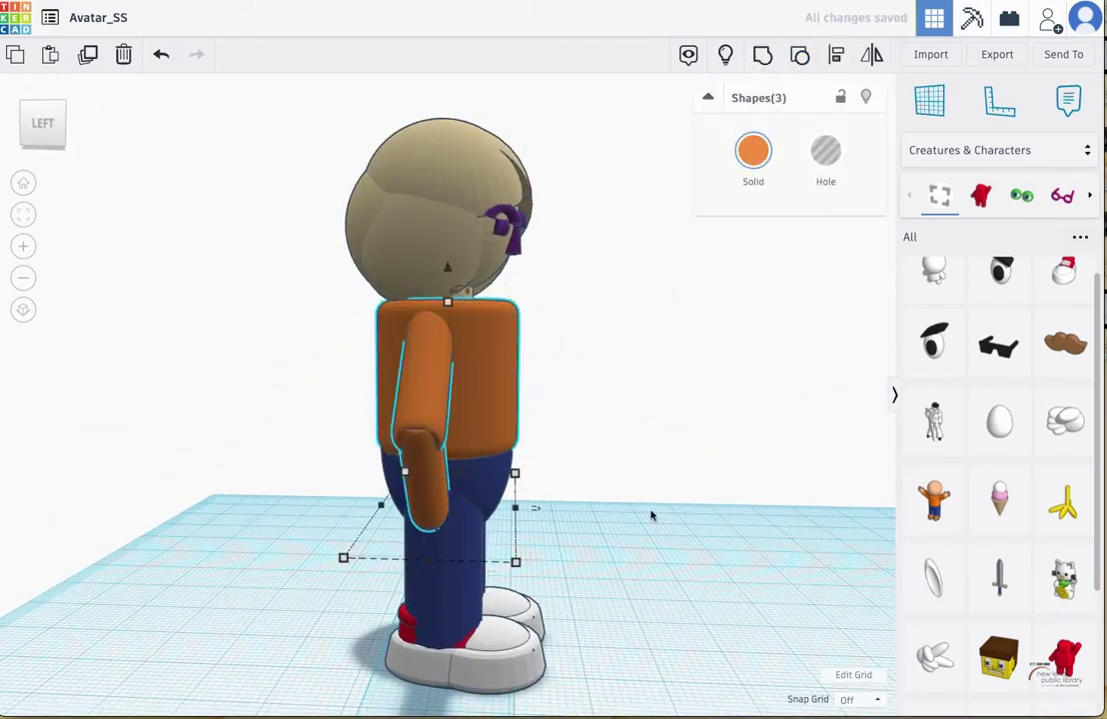
shift+click(497, 383)
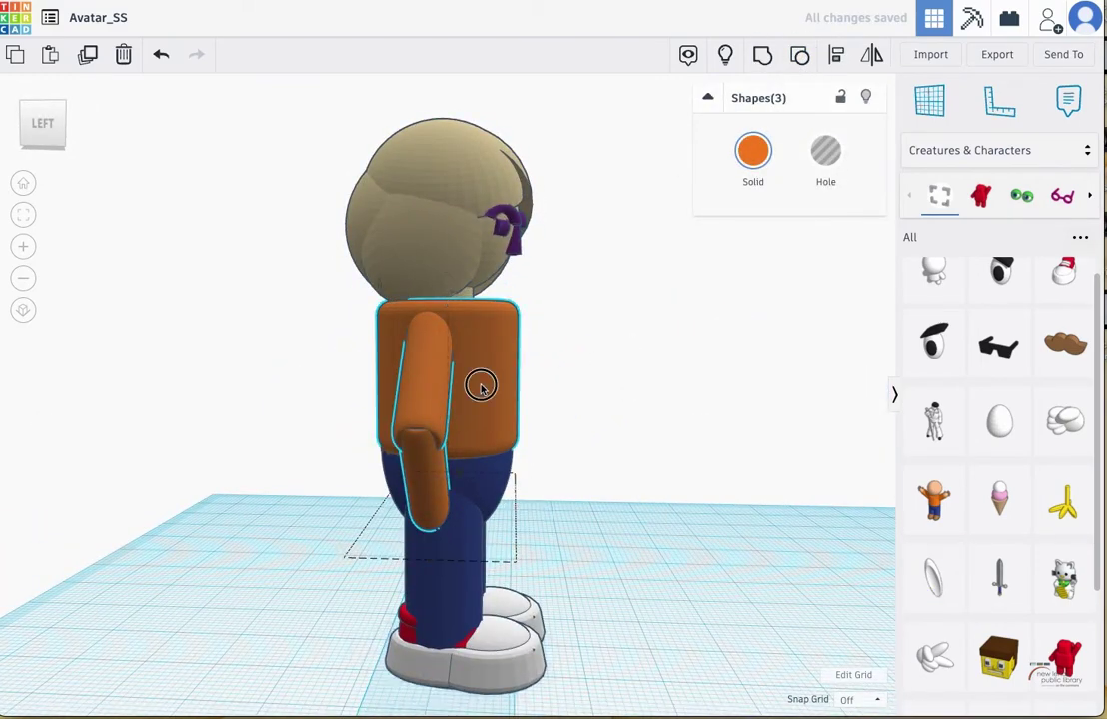
click(565, 353)
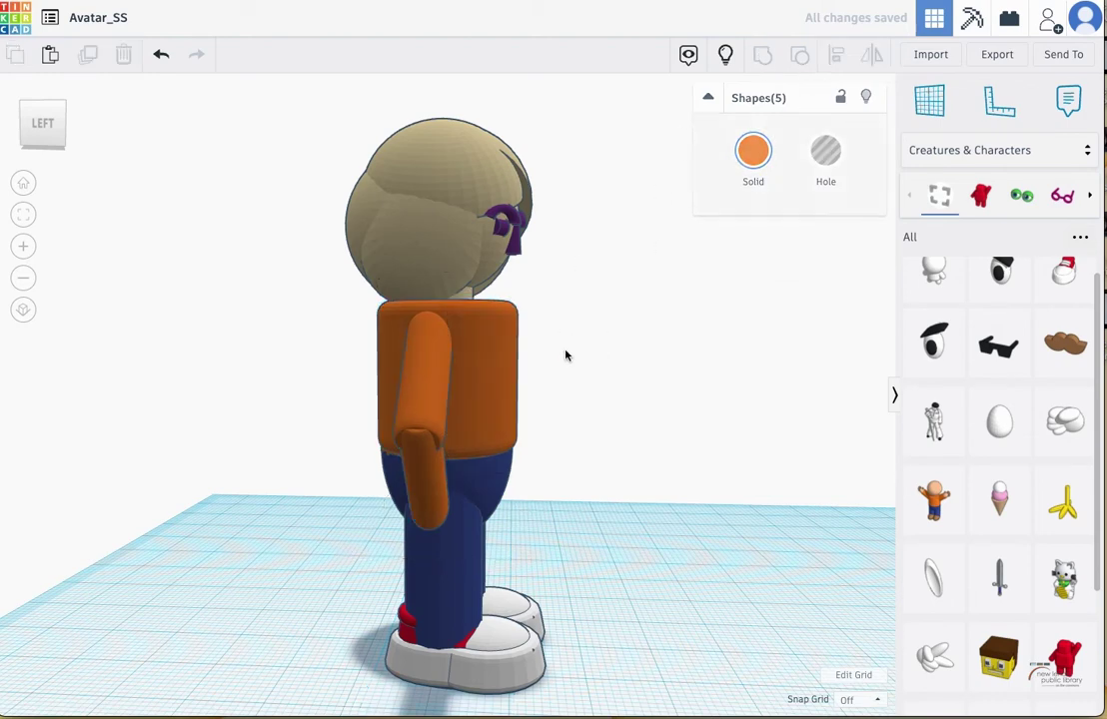
Smooth the orange torso cylinder with 64 sides, a bevel of 2.5 and 10 segments.
click(491, 352)
drag(809, 273, 794, 307)
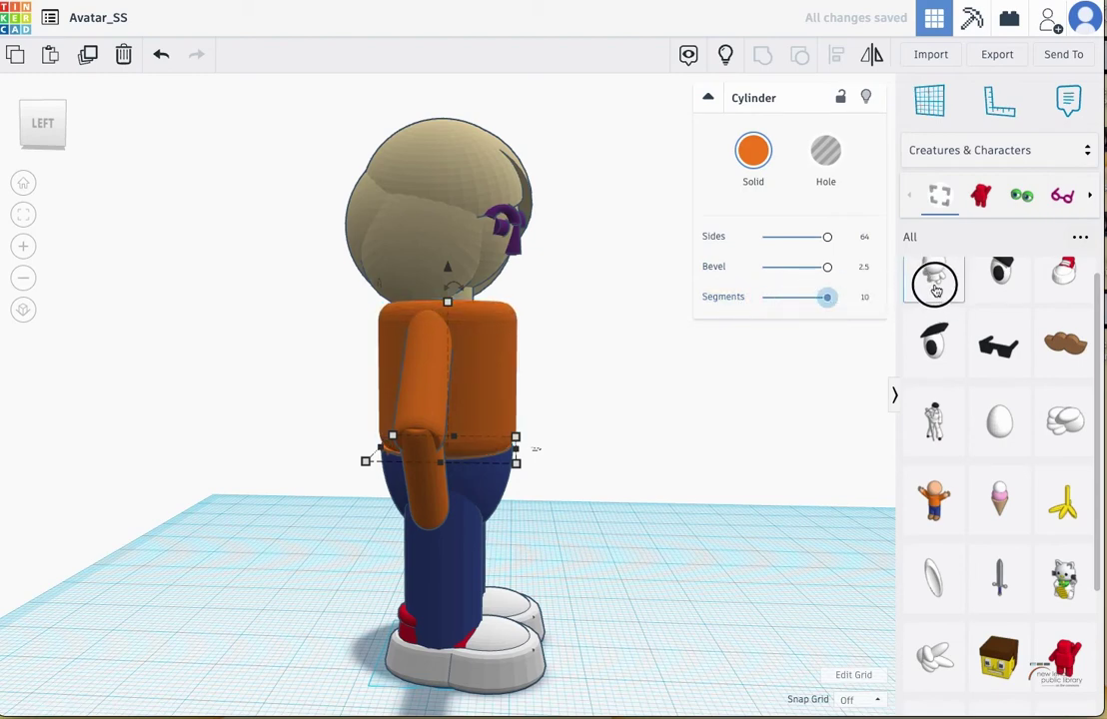
drag(936, 289, 929, 292)
drag(830, 242, 815, 247)
click(578, 428)
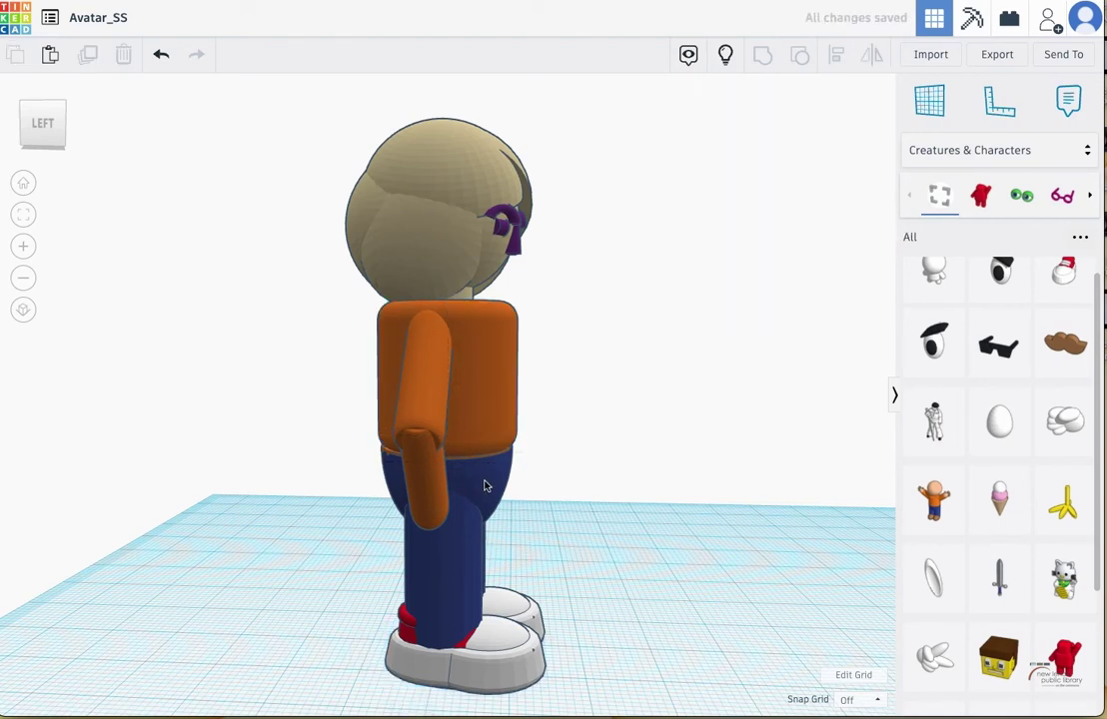
Adjust the height of the blue legs under the torso and group them with the sneakers.
click(462, 444)
drag(460, 436, 459, 431)
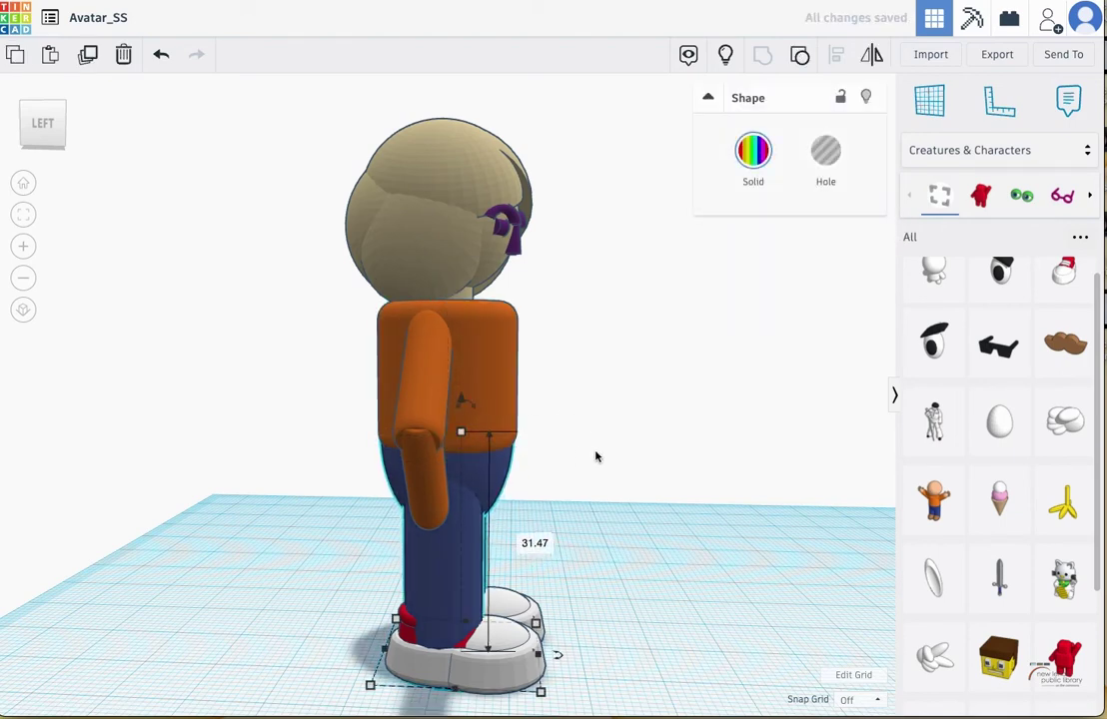
right_drag(639, 433, 398, 428)
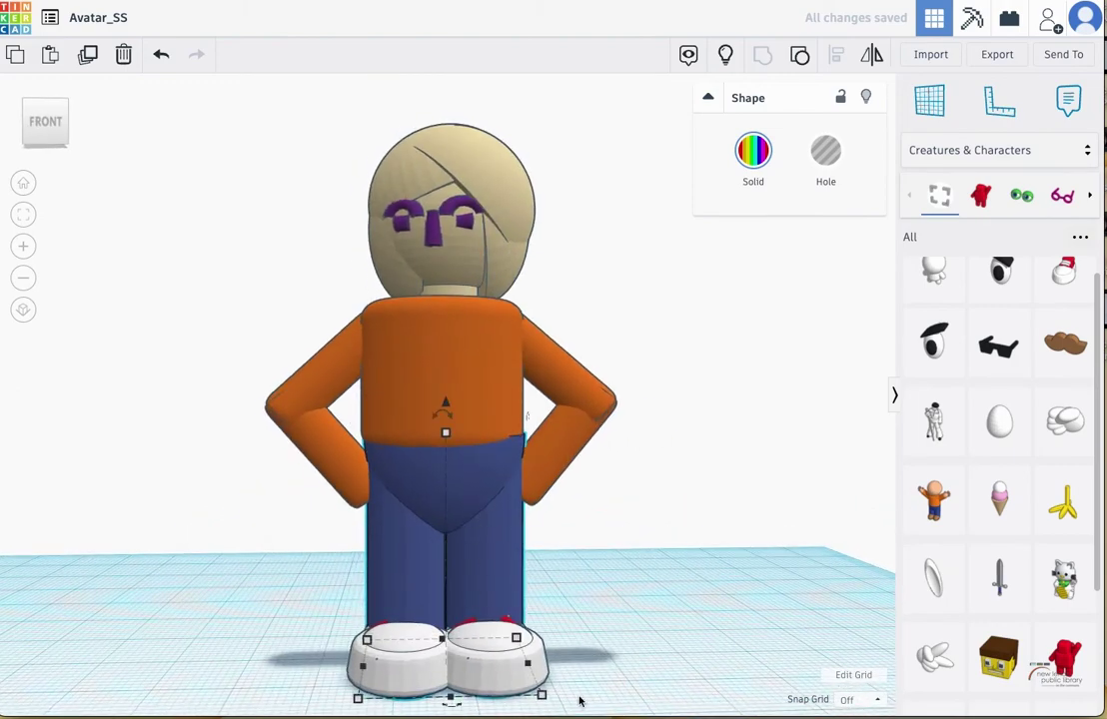
drag(284, 587, 284, 588)
click(765, 58)
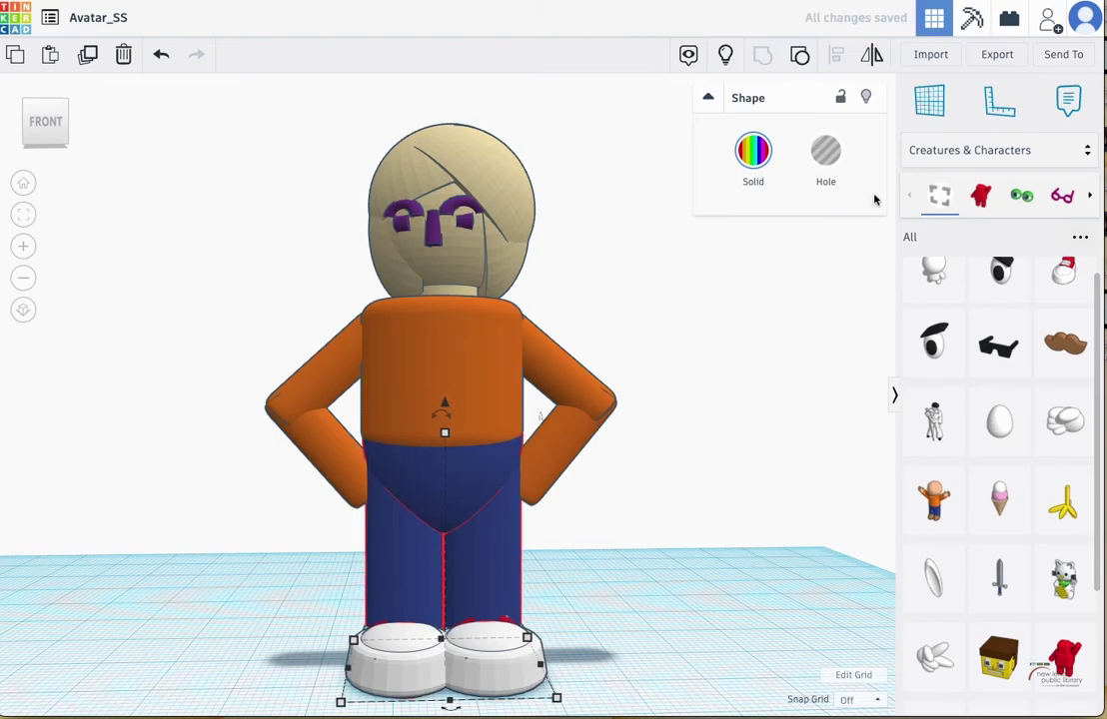
Group the torso, arms, legs and sneakers into one multicolour body shape.
right_drag(689, 560, 612, 618)
drag(636, 589, 226, 381)
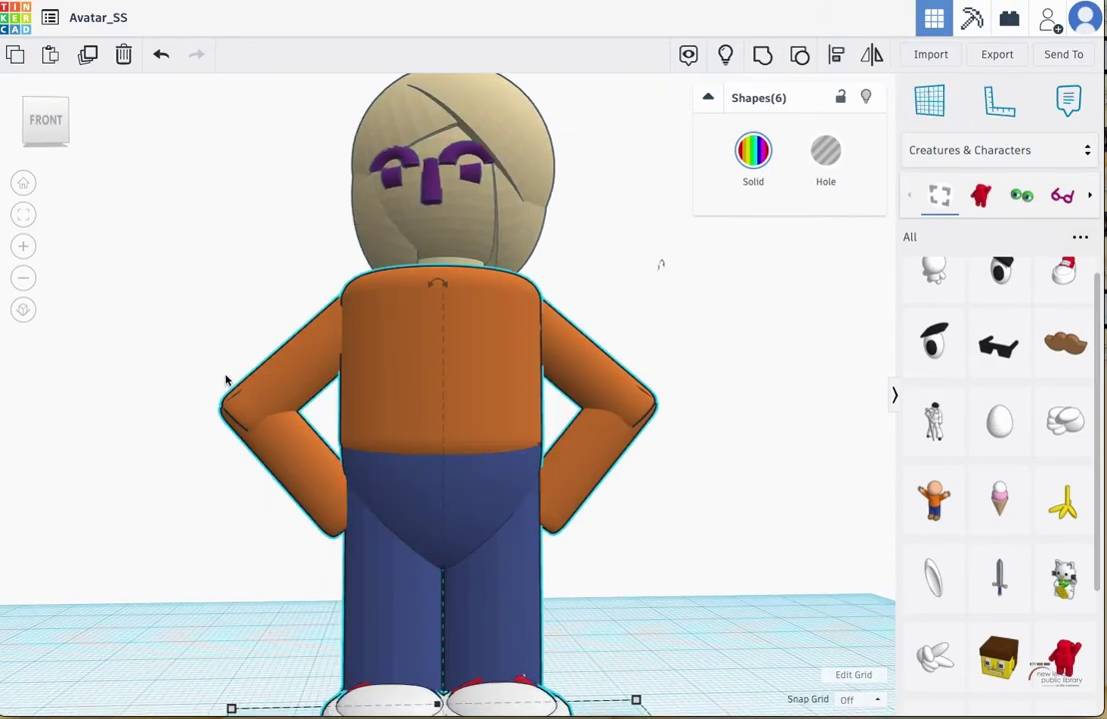
click(785, 63)
right_drag(618, 445, 724, 419)
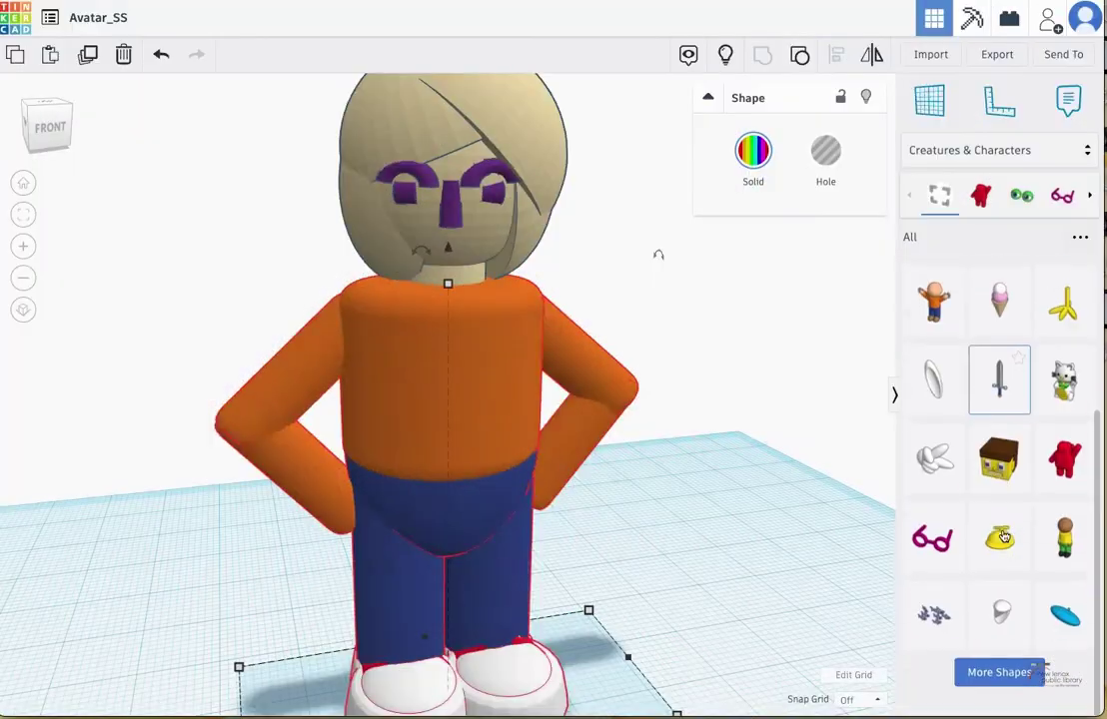
Add the Spectacles shape from Creatures & Characters to the workplane at the avatar's feet.
scroll(999, 507, up, 3)
scroll(1009, 519, down, 5)
click(992, 690)
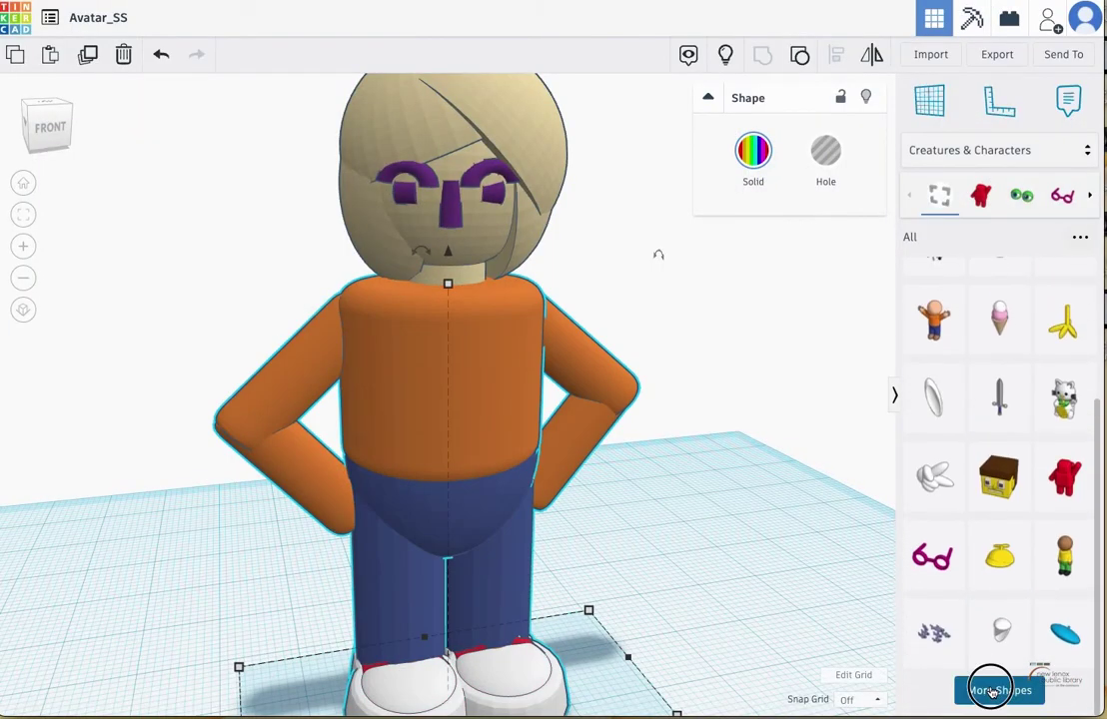
drag(932, 456, 586, 538)
scroll(467, 565, down, 2)
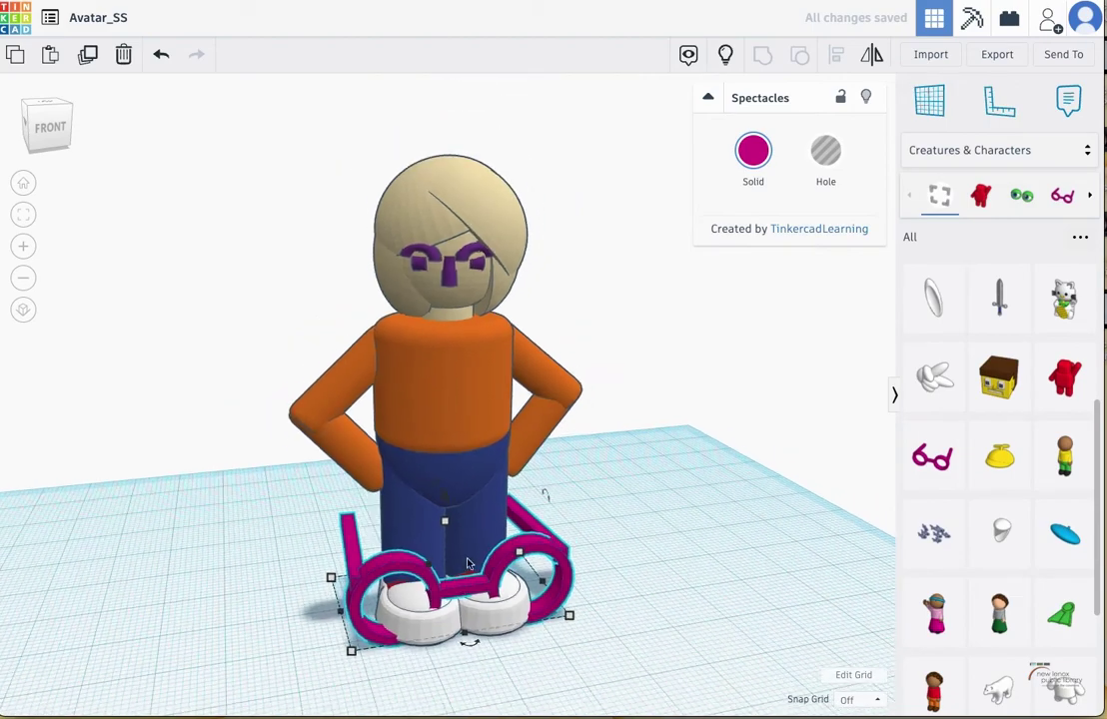
Raise the spectacles to head height, scale them down to face width and place them in front of the face.
right_drag(468, 564, 481, 526)
drag(444, 507, 447, 178)
right_drag(446, 177, 473, 245)
shift+drag(585, 329, 348, 321)
right_drag(345, 349, 572, 575)
drag(422, 499, 511, 436)
drag(583, 415, 577, 378)
right_drag(600, 509, 400, 299)
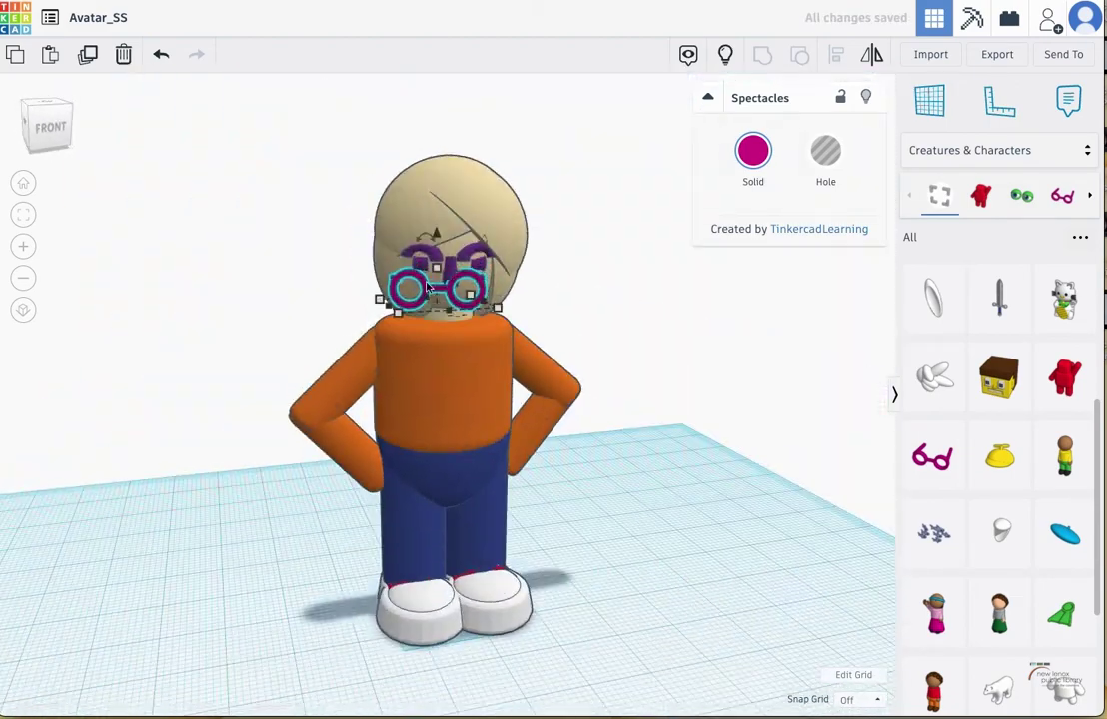
Raise the spectacles to eye level and fit them back against the front of the head.
drag(446, 298, 444, 235)
right_drag(538, 255, 356, 376)
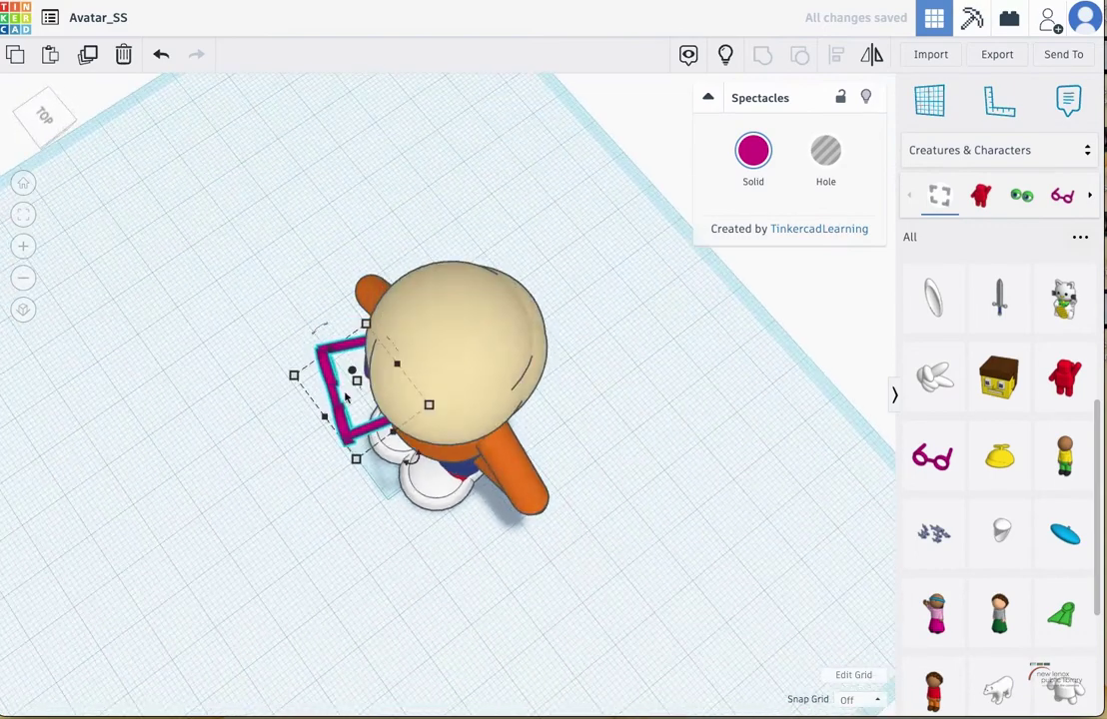
mouse_move(355, 375)
mouse_down()
mouse_move(336, 393)
mouse_move(362, 395)
mouse_up()
click(577, 470)
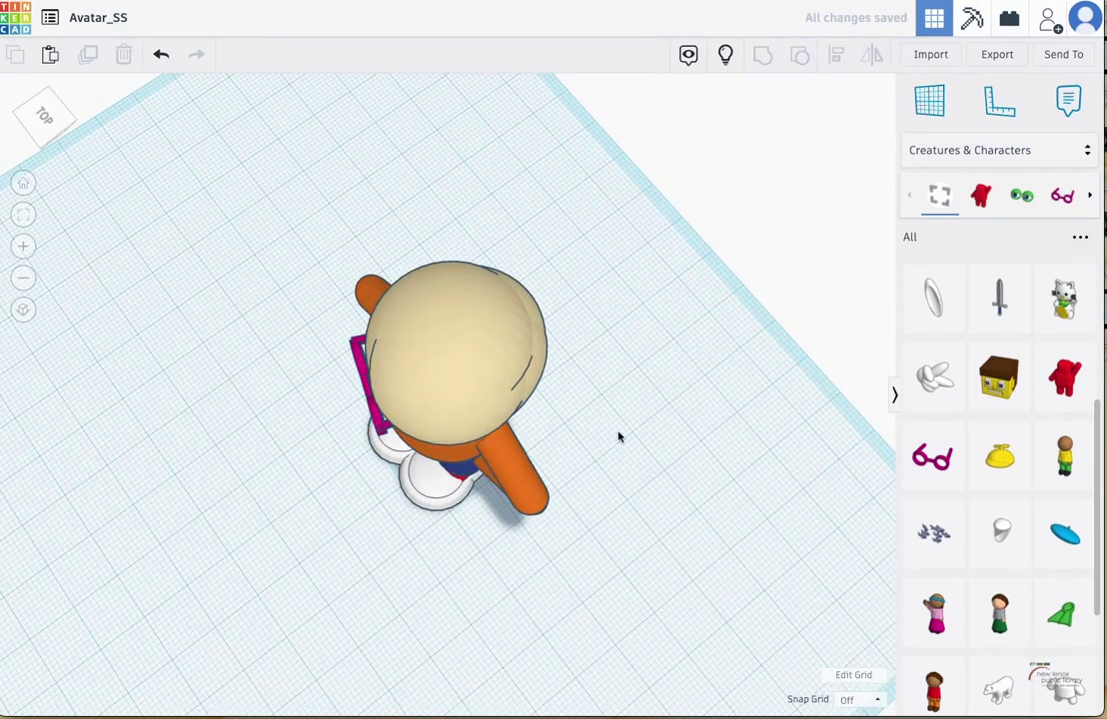
right_drag(618, 437, 538, 287)
Resize the spectacles to about 21 mm by 13 mm and shift them slightly to align with the face.
click(487, 250)
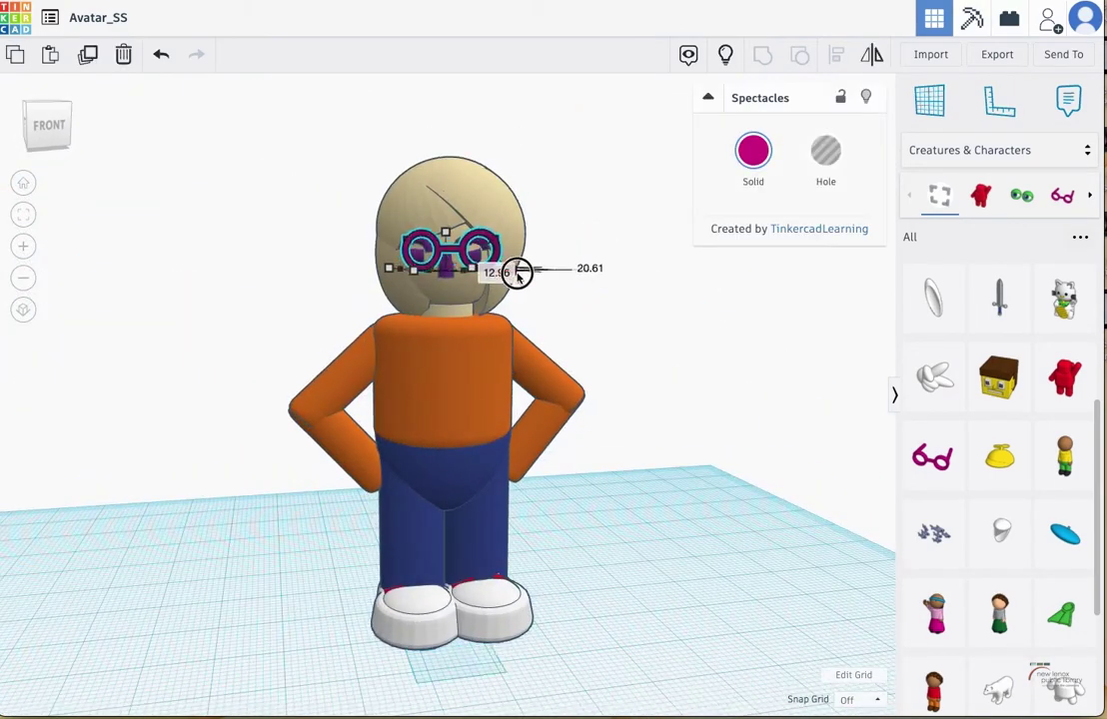
drag(518, 276, 515, 275)
right_drag(502, 168, 511, 329)
mouse_move(527, 444)
mouse_down()
mouse_move(524, 424)
mouse_move(540, 434)
mouse_up()
right_drag(546, 419, 513, 245)
drag(467, 255, 462, 262)
right_drag(495, 143, 486, 487)
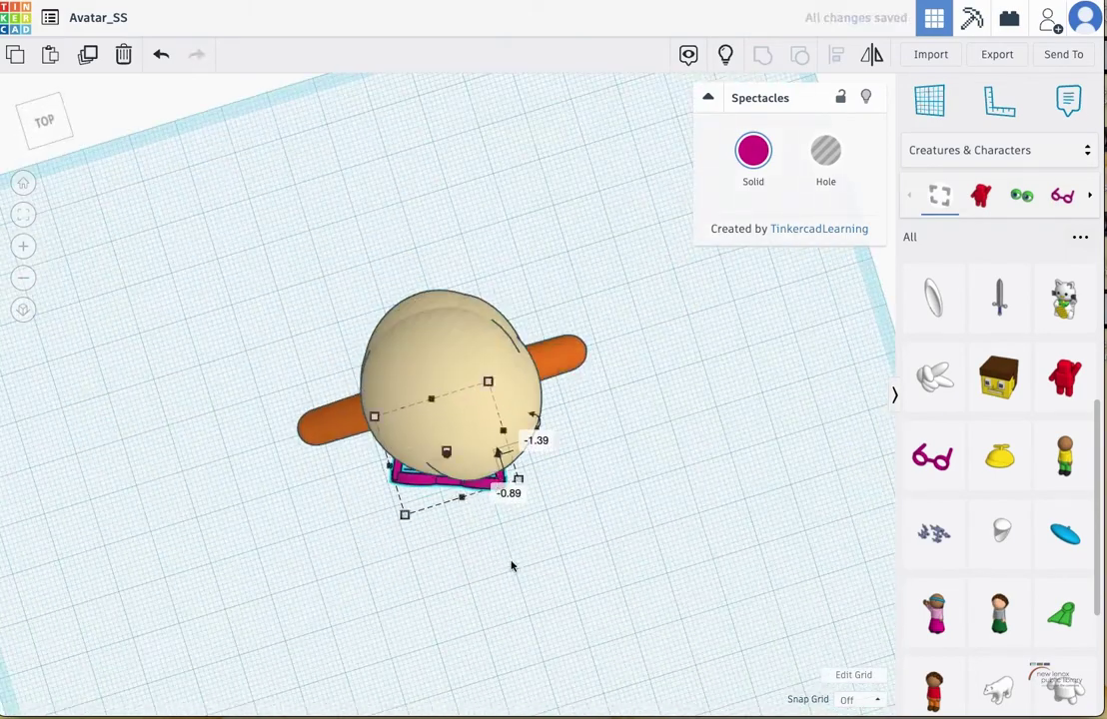
right_drag(510, 566, 37, 223)
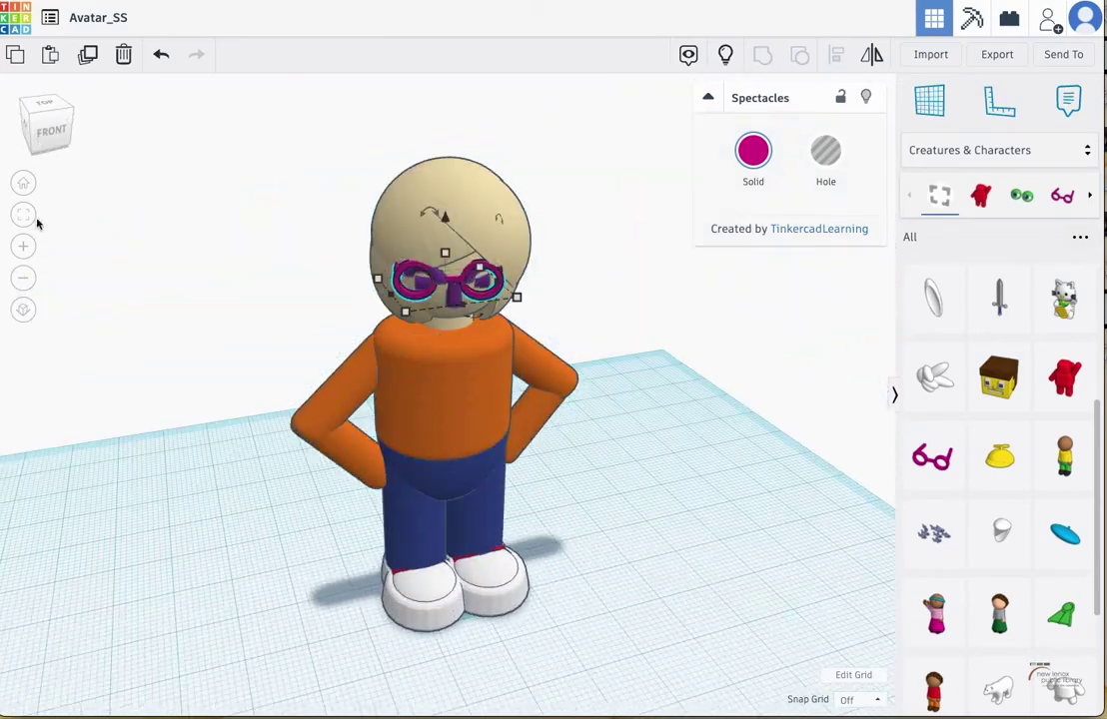
Rotate and shift the purple bent-pipe eyebrow over the avatar's right eye so it fits behind the spectacles.
click(25, 214)
right_drag(419, 318, 560, 500)
click(533, 466)
drag(586, 567, 584, 572)
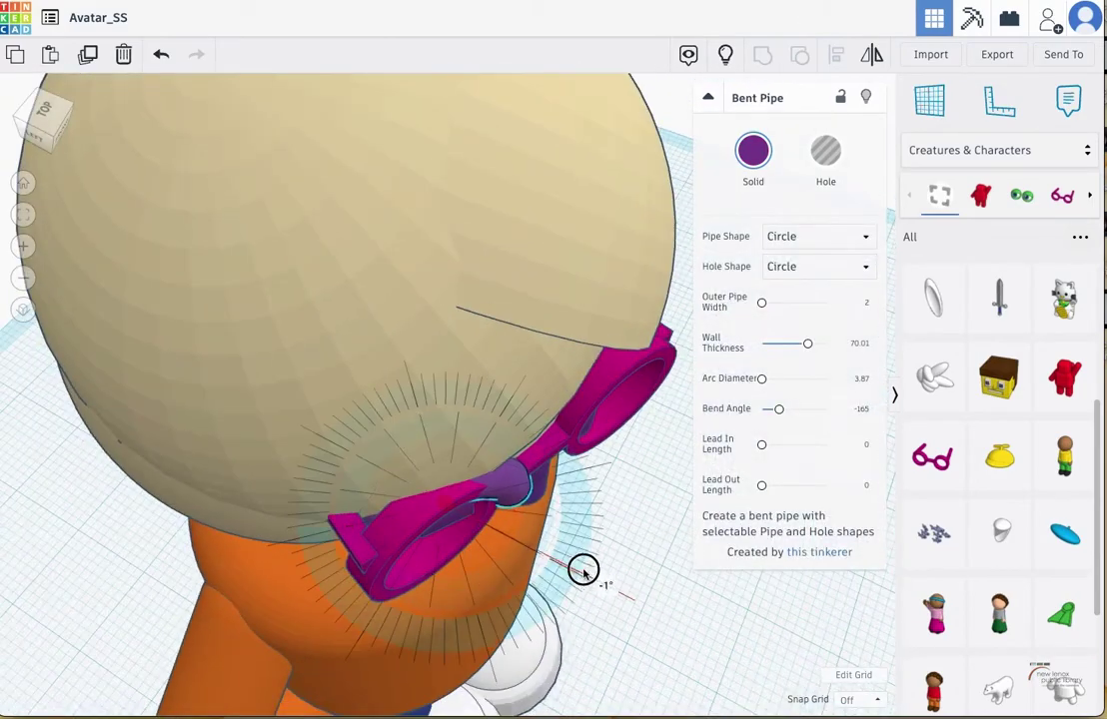
drag(476, 504, 475, 504)
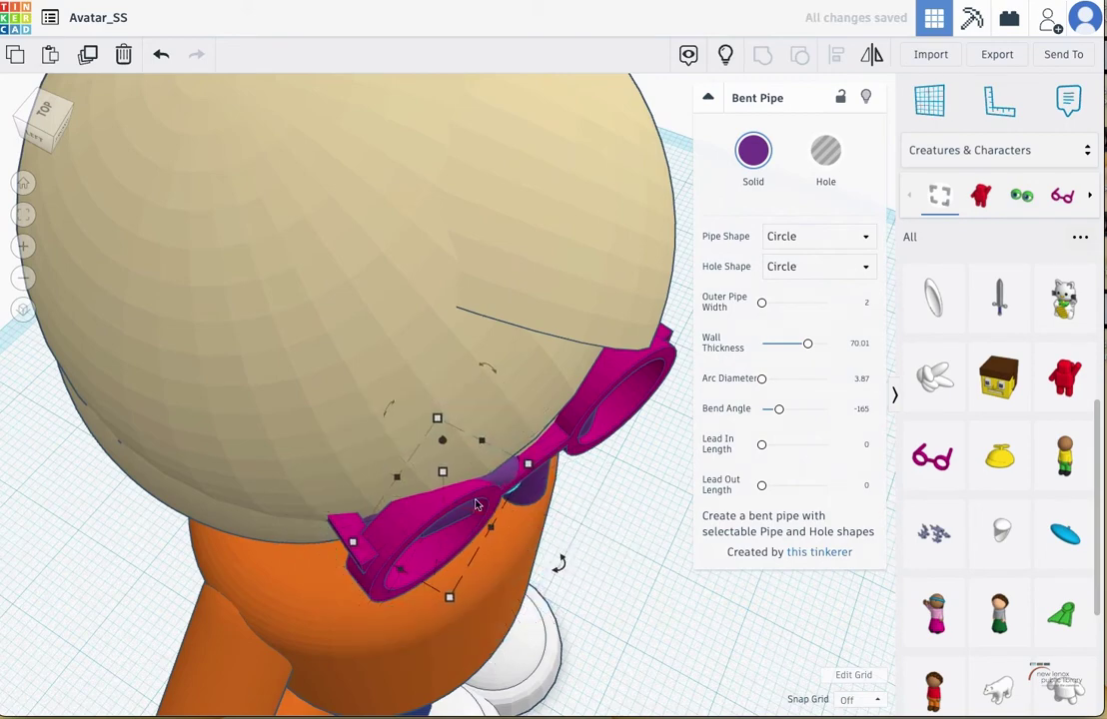
right_drag(476, 505, 685, 299)
drag(569, 235, 553, 217)
right_drag(544, 200, 255, 255)
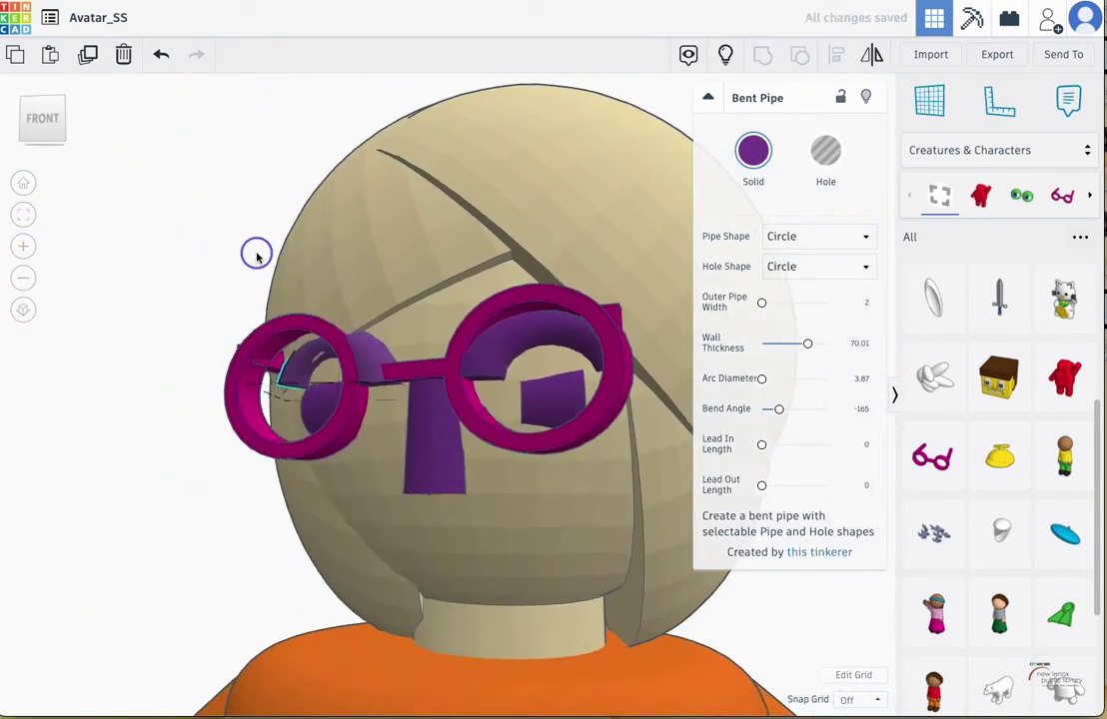
Try to adjust the bent-pipe eyebrow over the avatar's left eye and undo the change.
right_drag(680, 384, 654, 265)
right_drag(629, 347, 532, 431)
drag(661, 246, 664, 249)
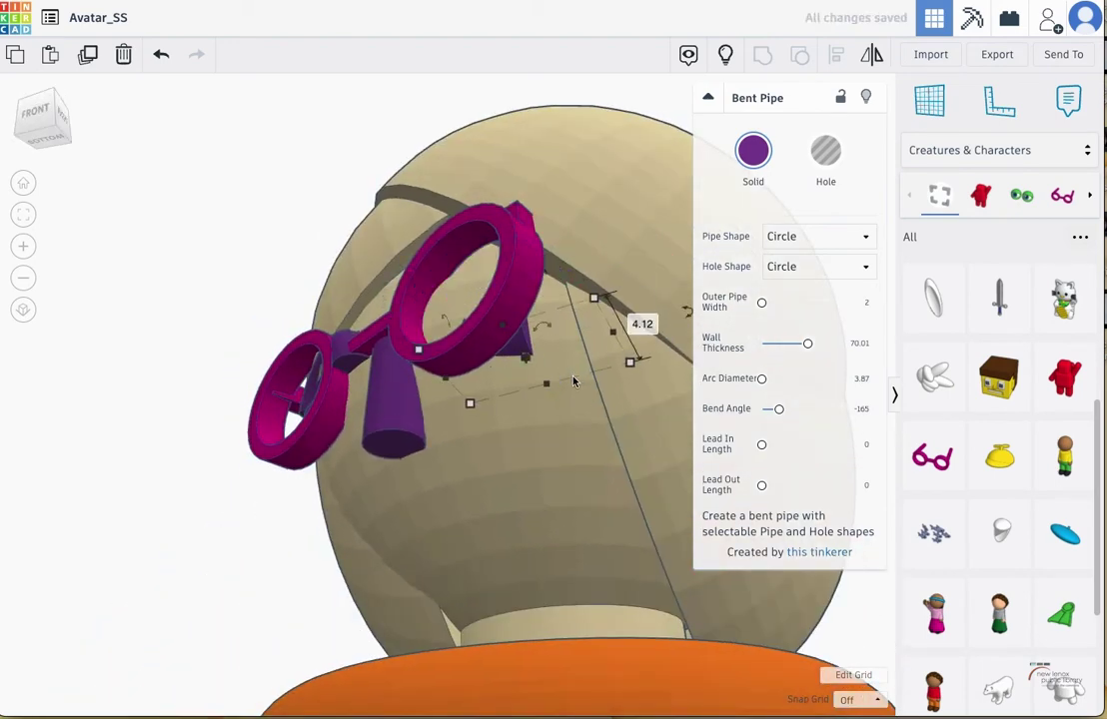
click(575, 381)
key(ctrl+z)
right_drag(577, 389, 662, 502)
right_drag(377, 311, 431, 319)
Narrow the spectacles slightly, turn them about the vertical axis and move them against the face.
click(412, 382)
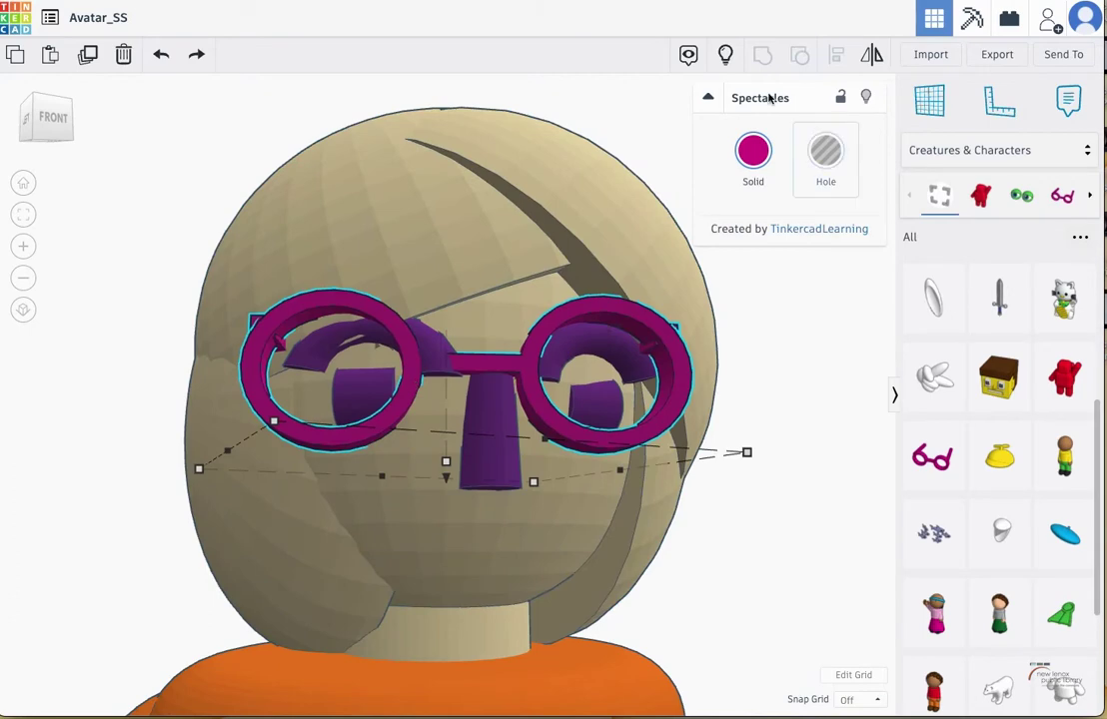
drag(205, 472, 235, 470)
right_drag(234, 470, 503, 479)
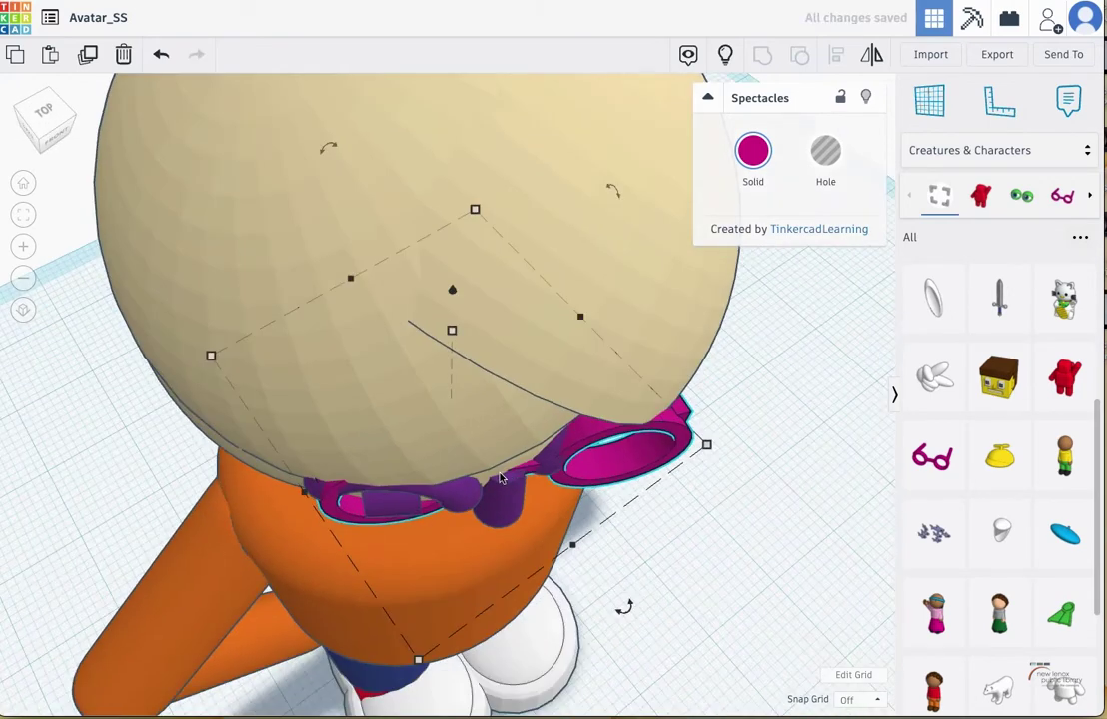
drag(626, 608, 602, 546)
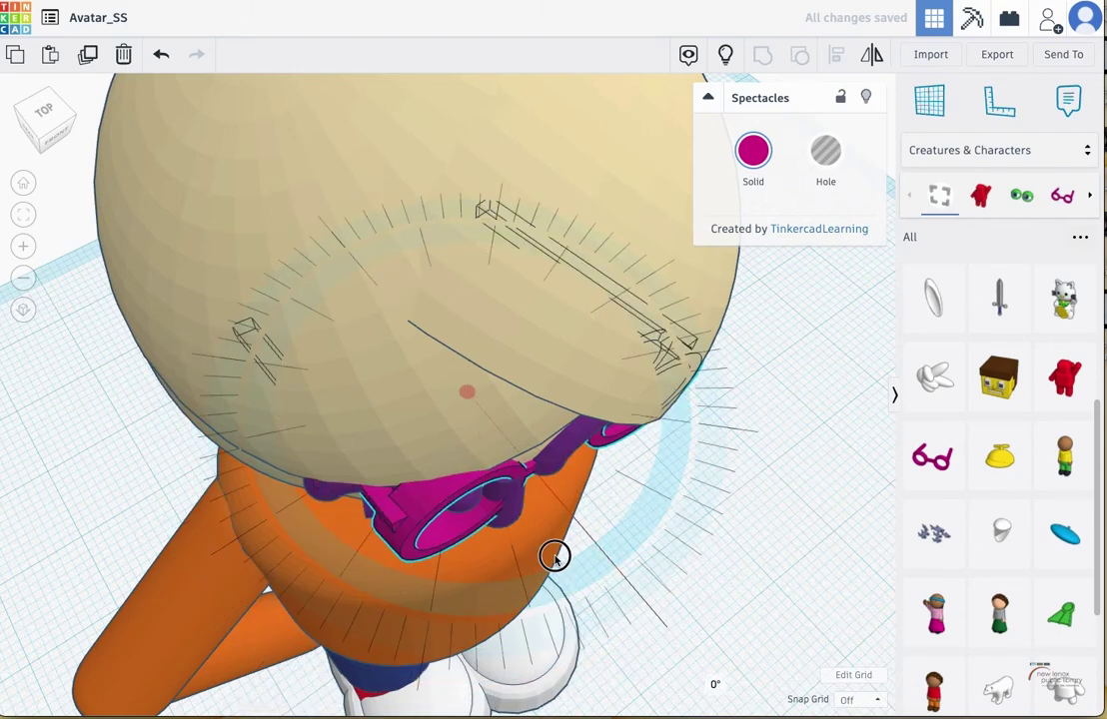
right_drag(553, 555, 432, 535)
drag(496, 512, 468, 520)
right_drag(468, 521, 600, 603)
Try turning the spectacles further about the vertical axis and undo the last change.
drag(599, 603, 644, 543)
right_drag(644, 543, 434, 428)
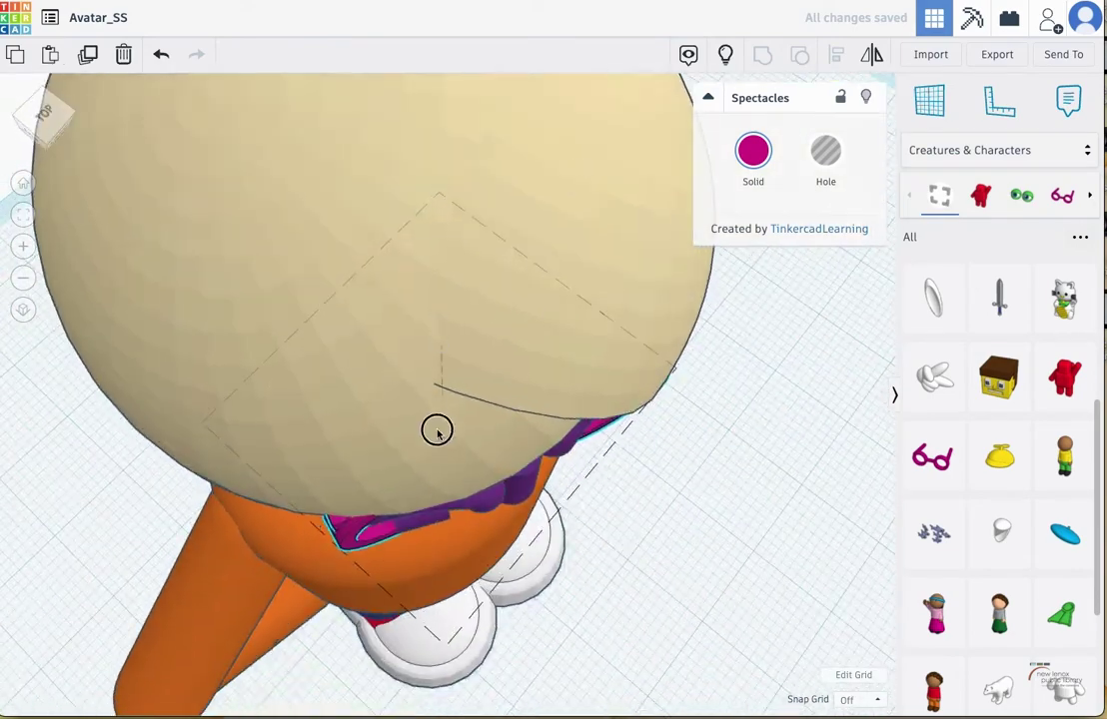
key(ctrl+z)
Reposition the spectacles in front of the eyes and nudge them sideways to centre them over the nose.
drag(435, 427, 356, 571)
right_drag(357, 571, 474, 393)
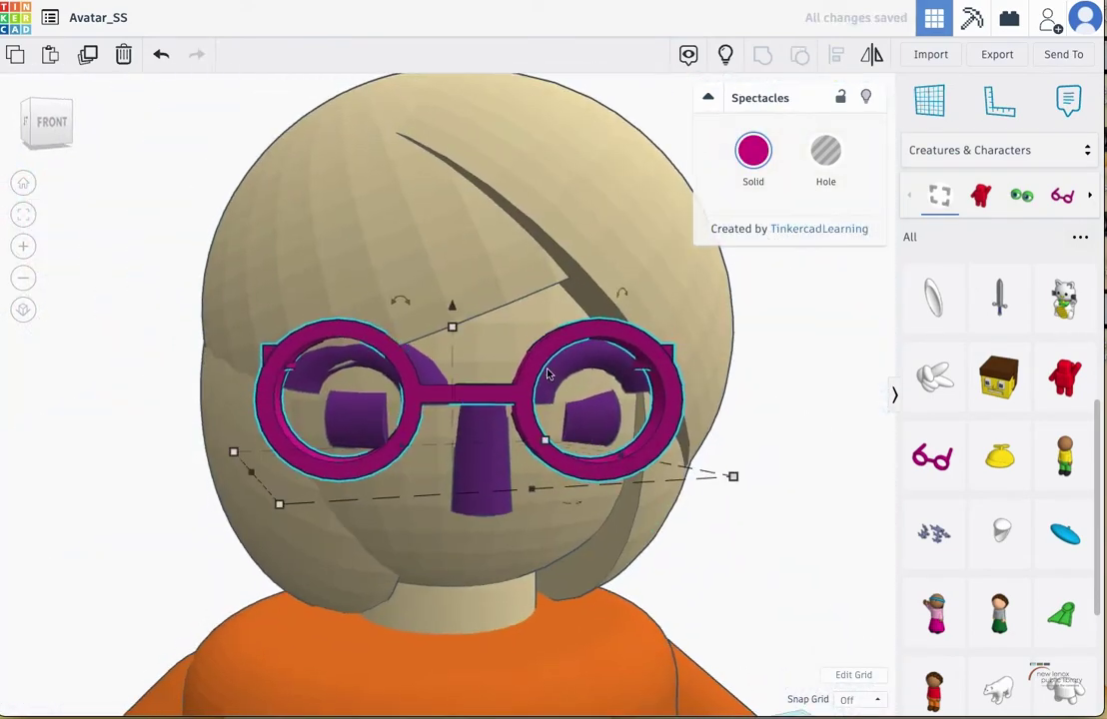
right_drag(546, 440, 510, 443)
key(Right)
key(Right)
key(Right)
key(Right)
key(Right)
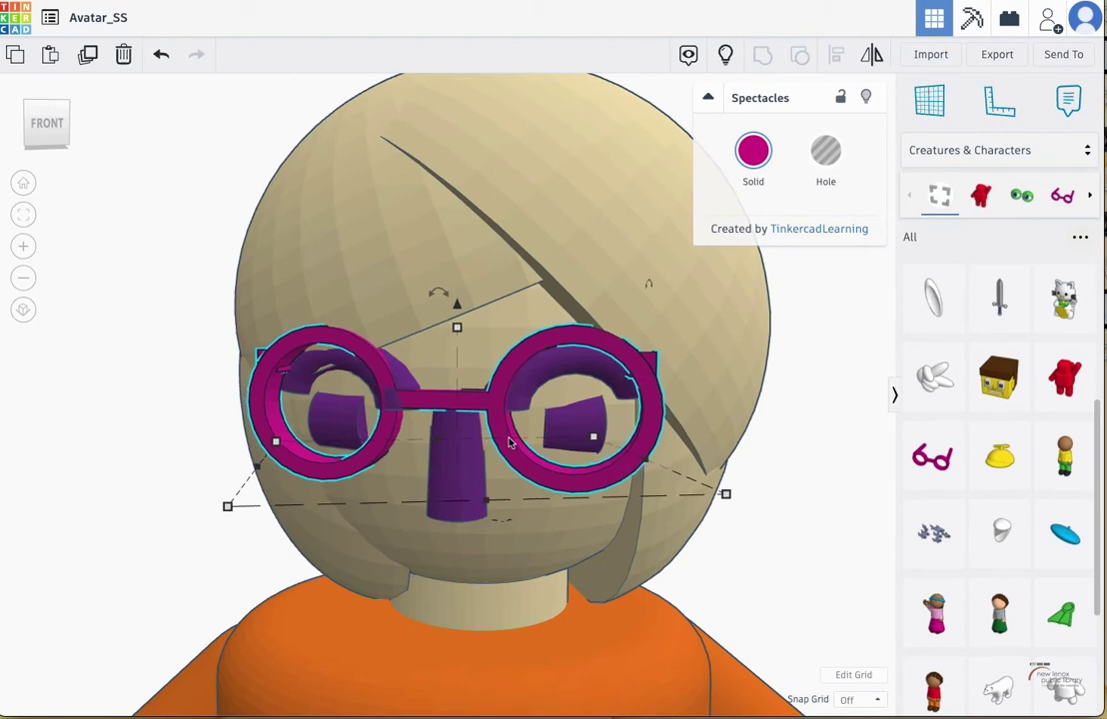
Switch the shape library from Creatures & Characters to Basic Shapes and add a Heart near the avatar.
click(479, 445)
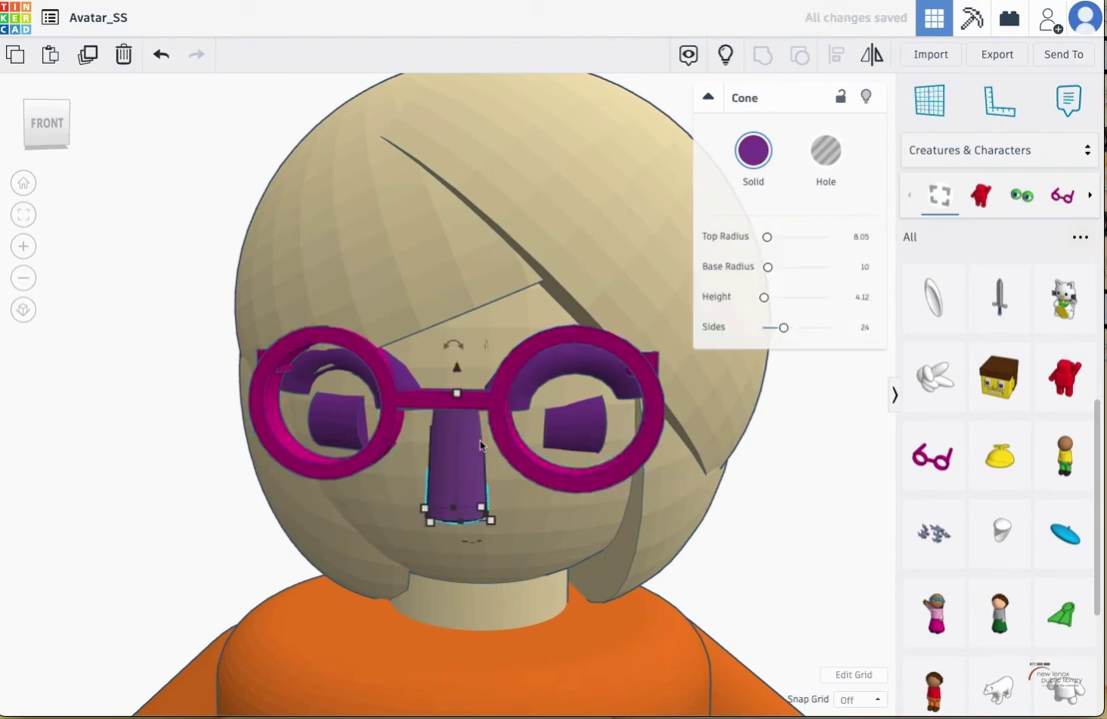
scroll(499, 429, up, 4)
scroll(499, 430, down, 5)
scroll(999, 390, down, 3)
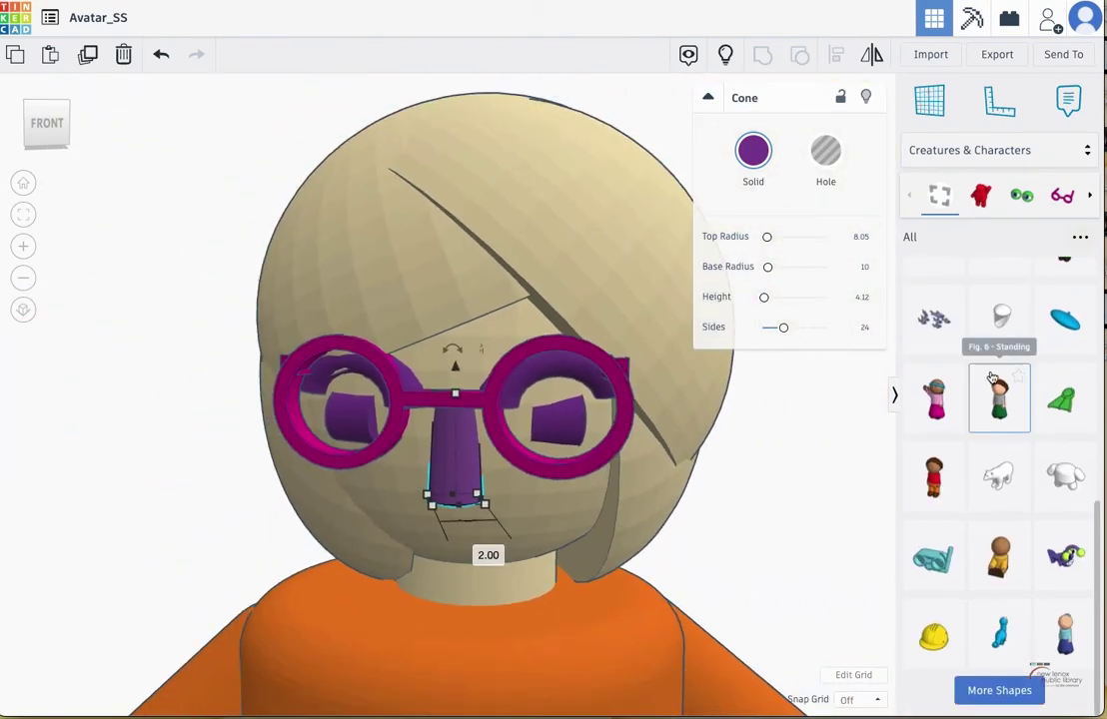
scroll(999, 389, up, 6)
click(969, 150)
click(929, 215)
click(944, 150)
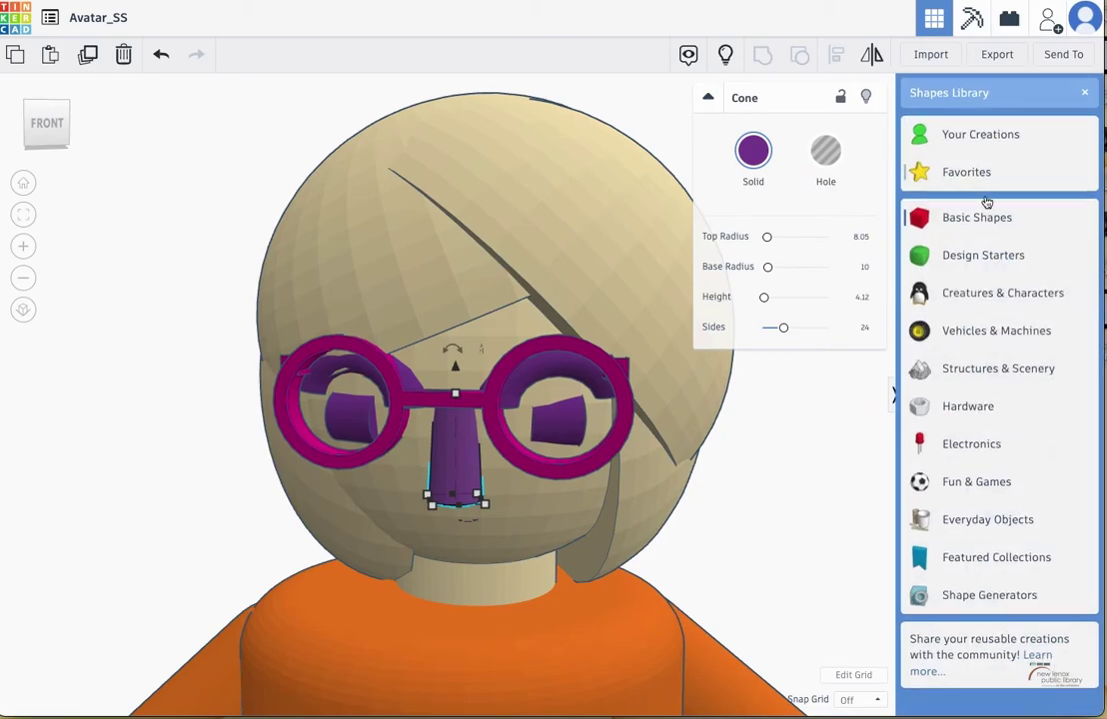
click(924, 212)
key(Escape)
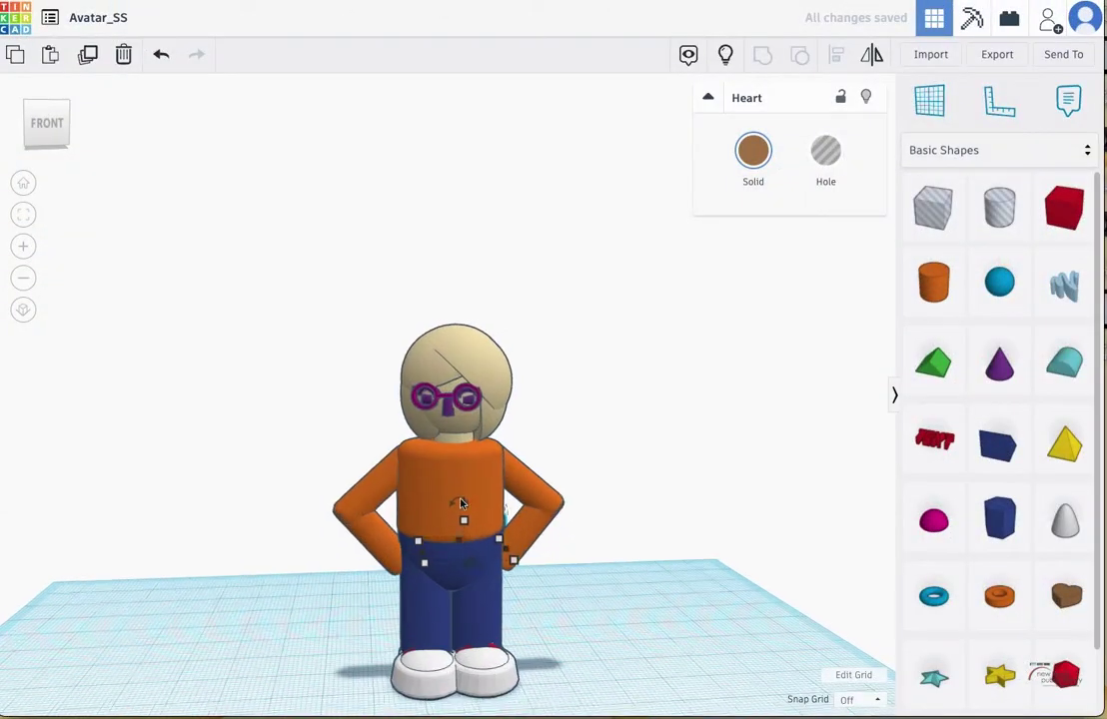
click(460, 503)
scroll(486, 659, up, 3)
scroll(487, 657, down, 3)
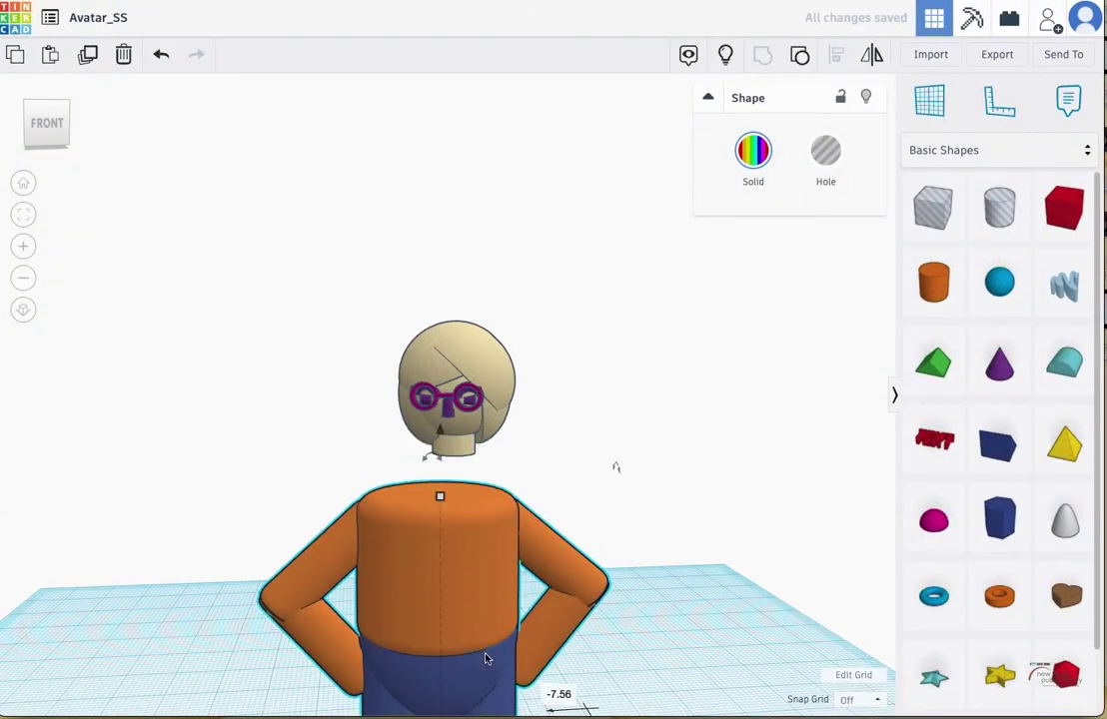
right_drag(698, 557, 500, 647)
Place the brown heart on the workplane in front of the avatar and rotate it upright to face forward.
drag(743, 462, 402, 621)
right_drag(539, 605, 456, 647)
drag(418, 577, 278, 593)
right_drag(279, 593, 563, 569)
scroll(464, 684, down, 2)
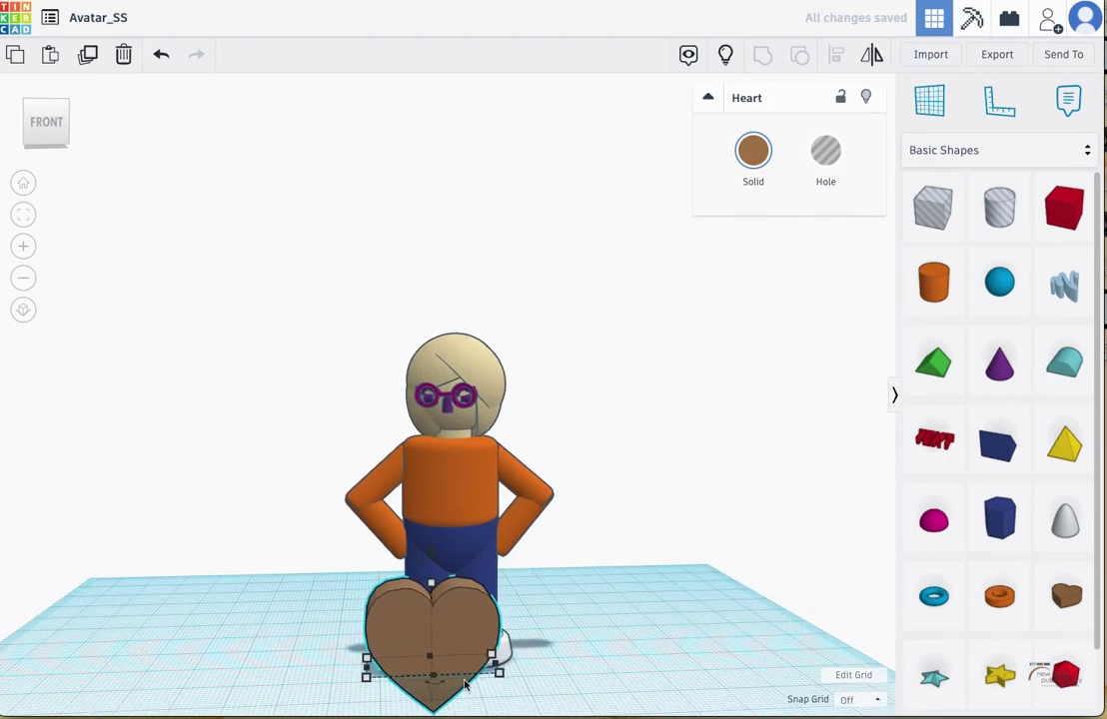
Raise the heart in front of the avatar's torso and flatten its height to about 8.49 mm.
drag(432, 678, 459, 620)
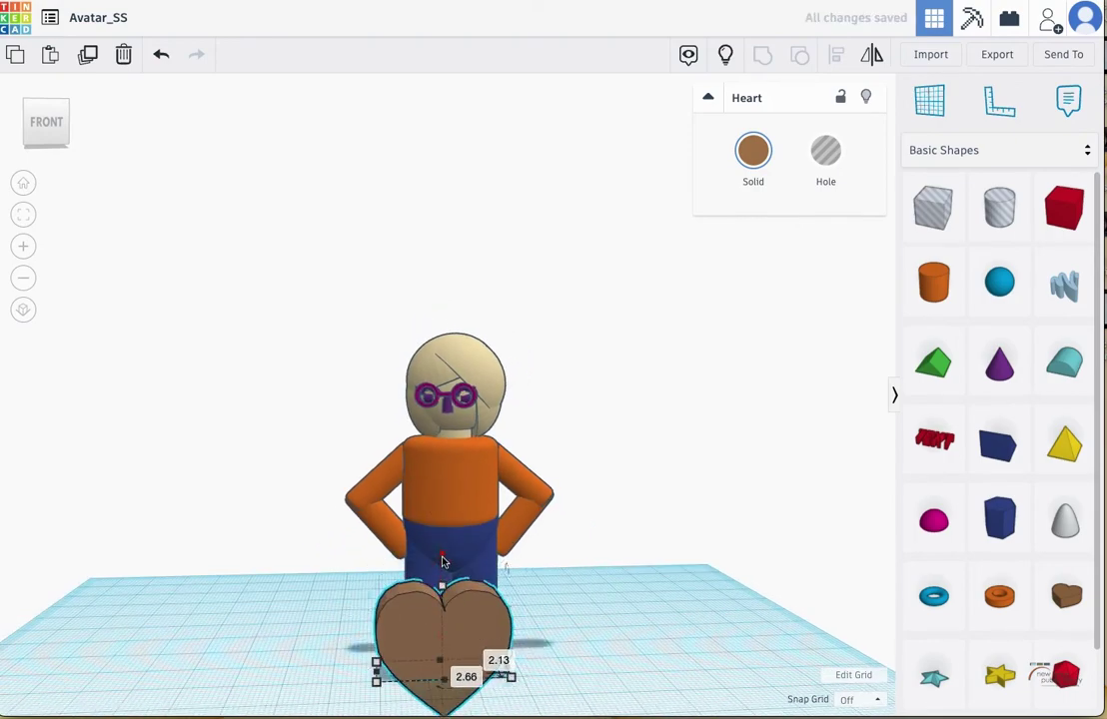
drag(443, 562, 428, 477)
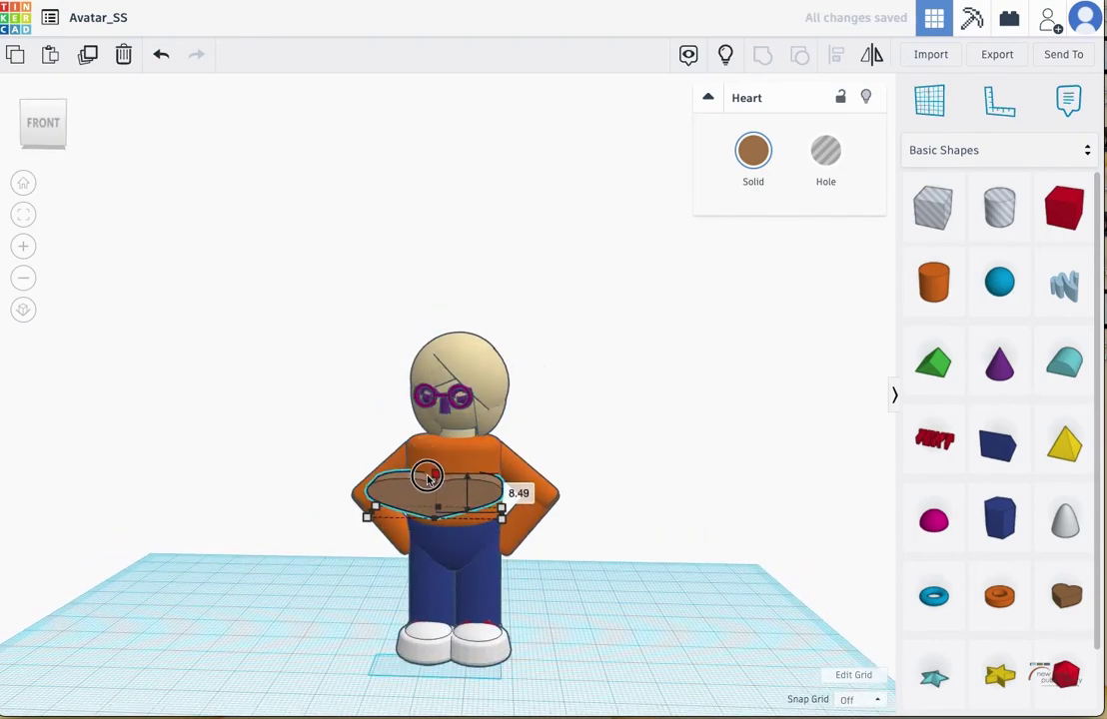
Turn the flattened heart about 22.5° around the vertical axis.
right_drag(579, 482, 516, 522)
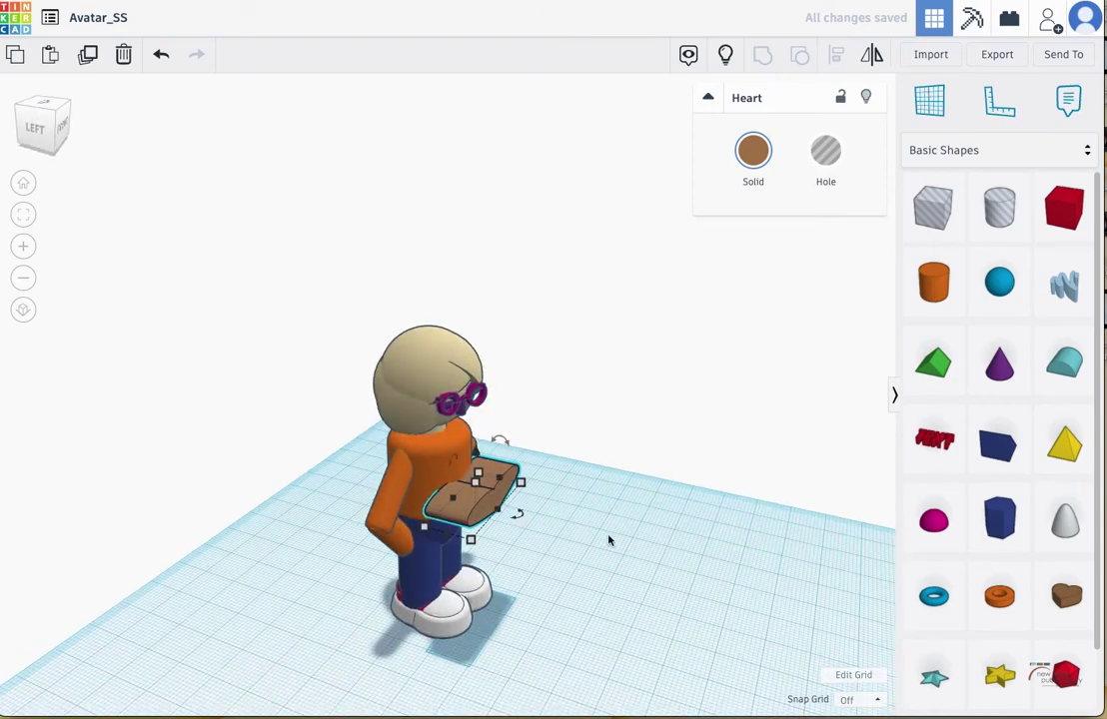
right_drag(608, 541, 523, 512)
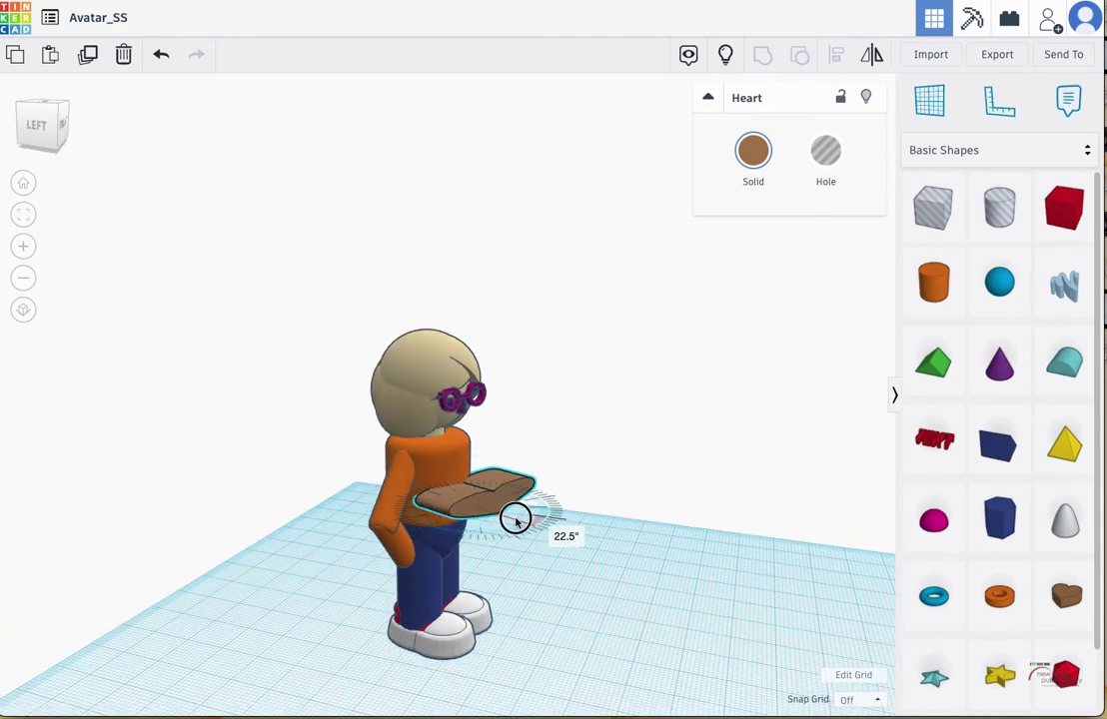
drag(517, 522, 518, 522)
Scale the heart down proportionally to mouth size and raise it beside the head to face height.
right_drag(545, 488, 507, 600)
shift+drag(529, 434, 420, 438)
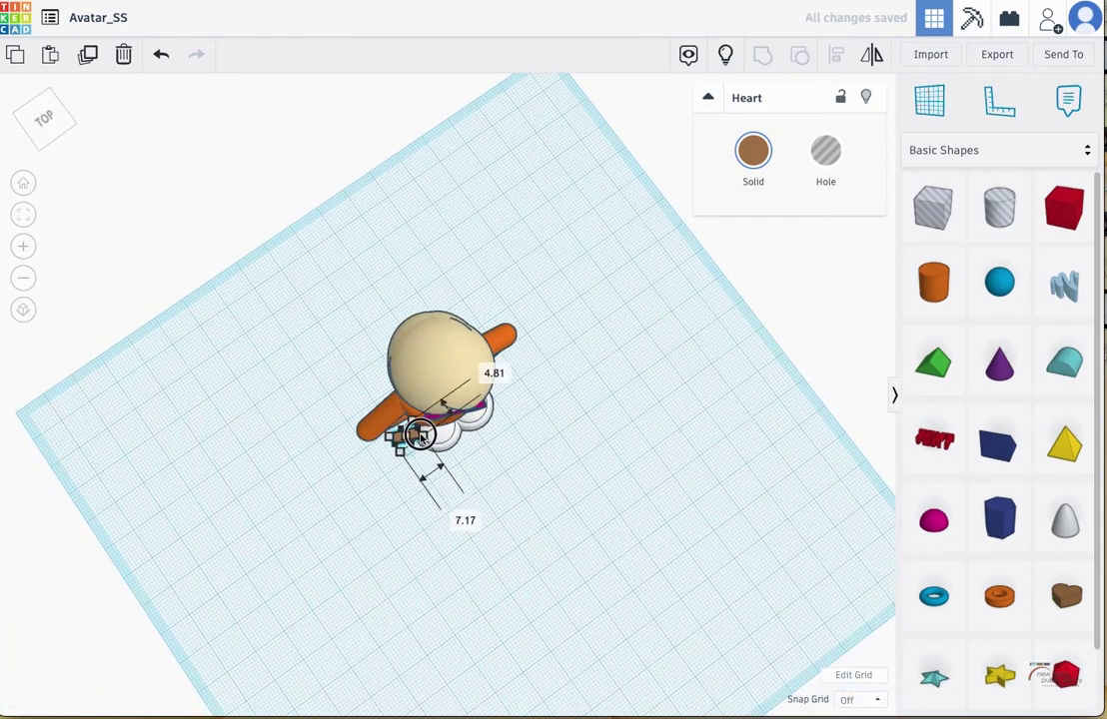
right_drag(484, 462, 418, 301)
drag(384, 472, 397, 386)
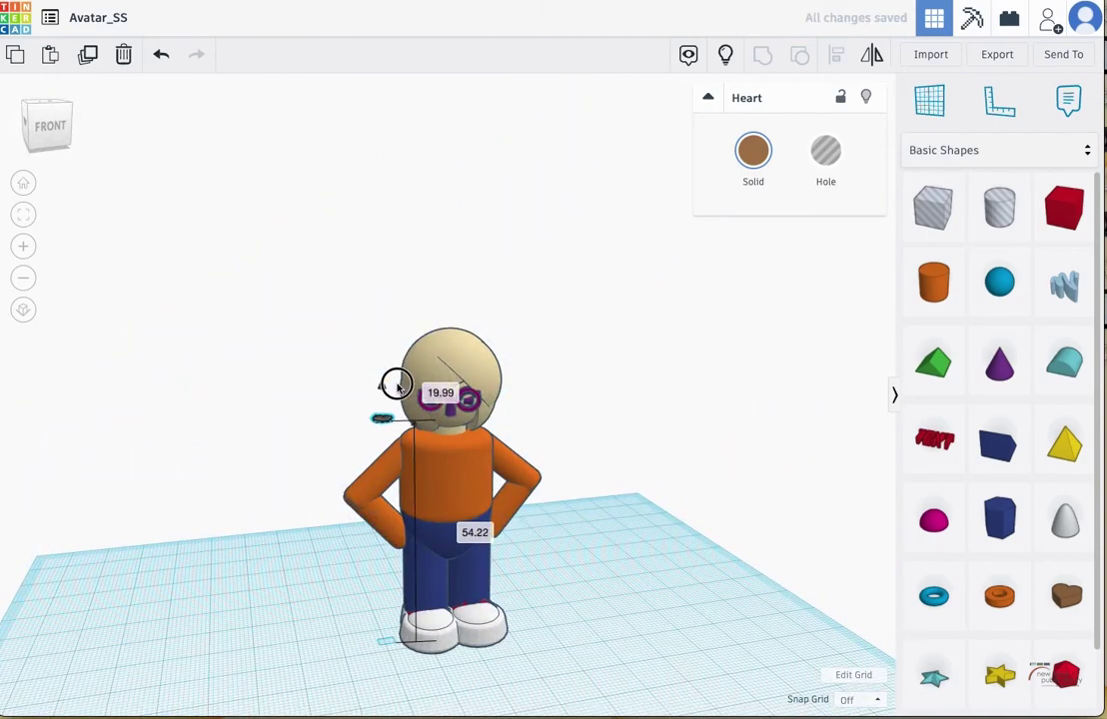
Move the small heart sideways from beside the head onto the face, just below the nose.
key(f)
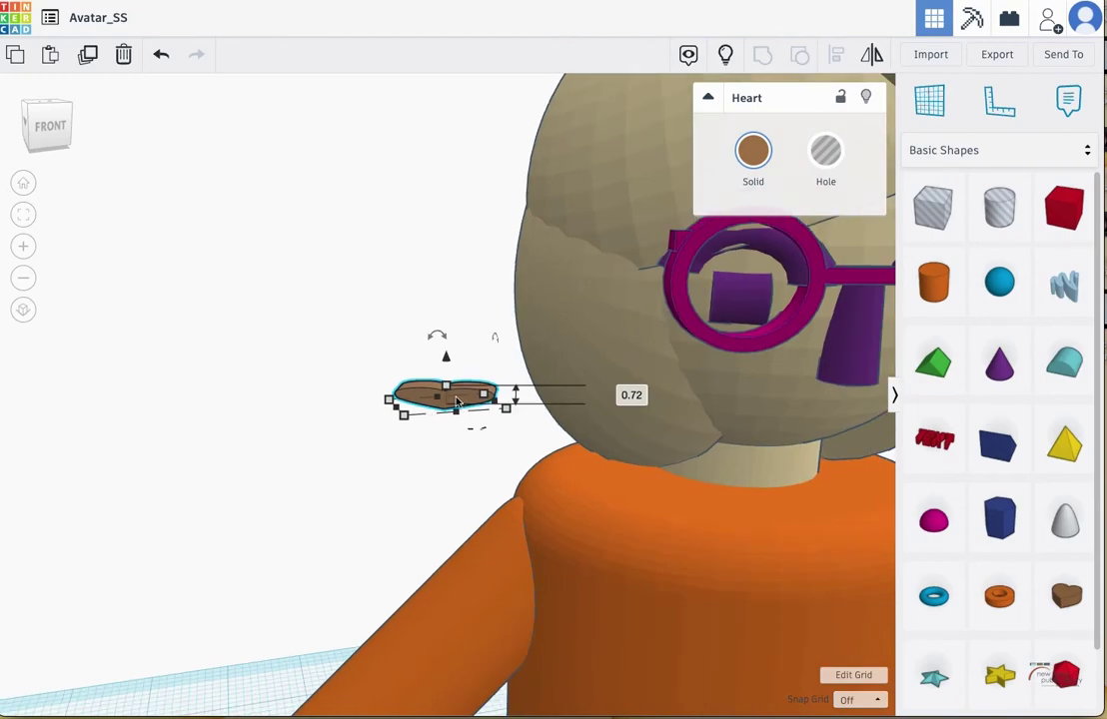
drag(458, 402, 852, 408)
right_drag(892, 465, 849, 429)
scroll(847, 430, down, 3)
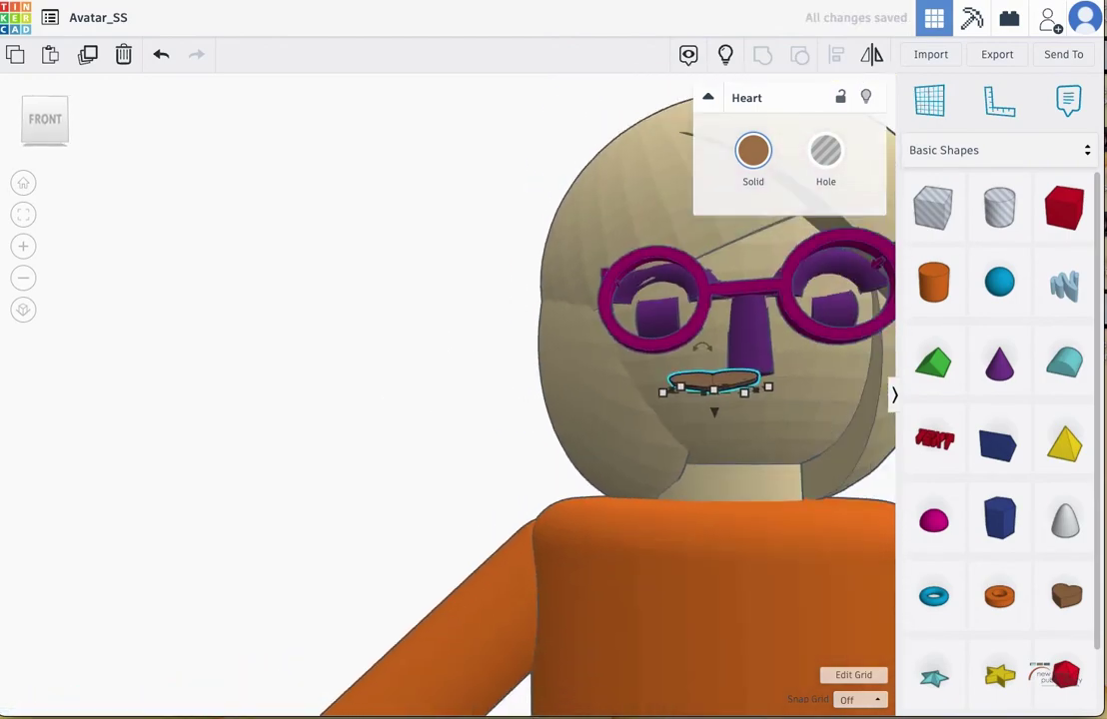
click(25, 220)
scroll(551, 329, down, 5)
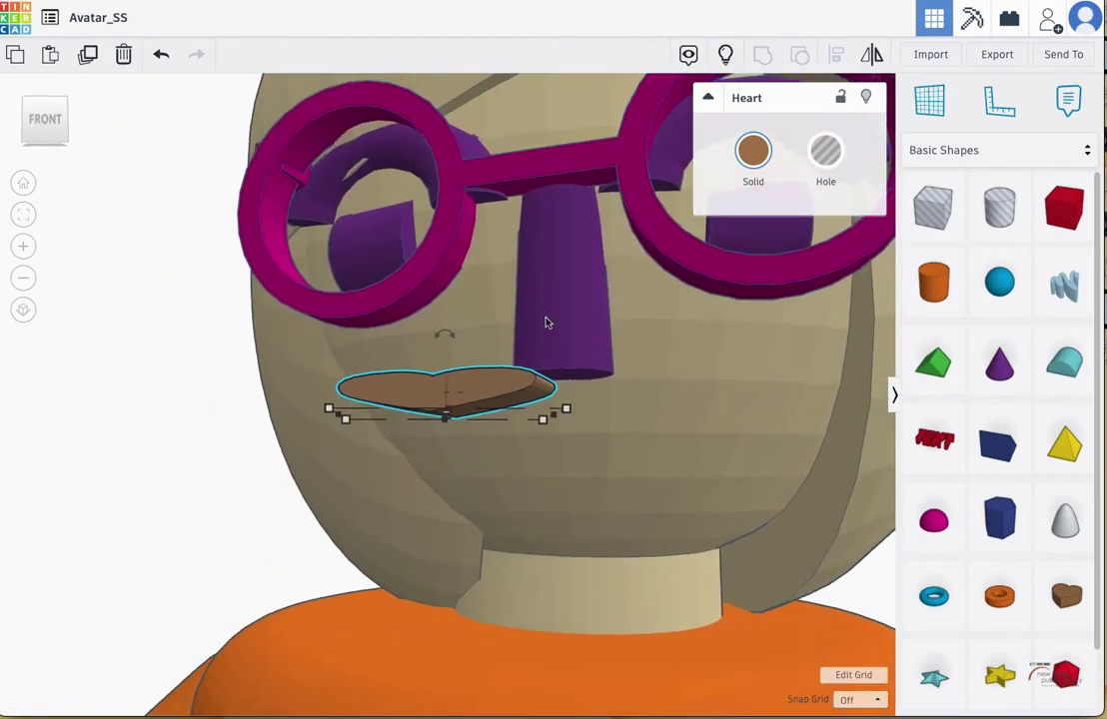
Turn the heart to face straight forward and centre it beneath the nose.
right_drag(546, 322, 540, 427)
drag(489, 421, 615, 274)
right_drag(671, 514, 666, 473)
drag(617, 427, 640, 425)
right_drag(655, 508, 659, 388)
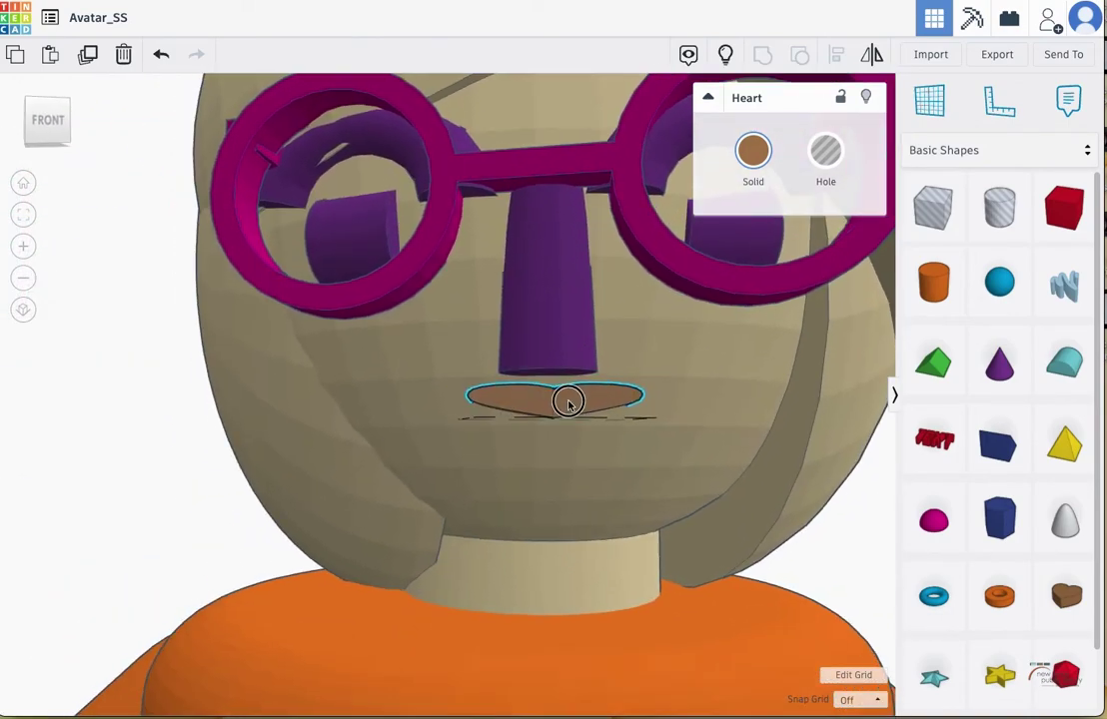
Seat the heart against the curved surface of the face and lower it slightly below the nose.
right_drag(567, 402, 362, 427)
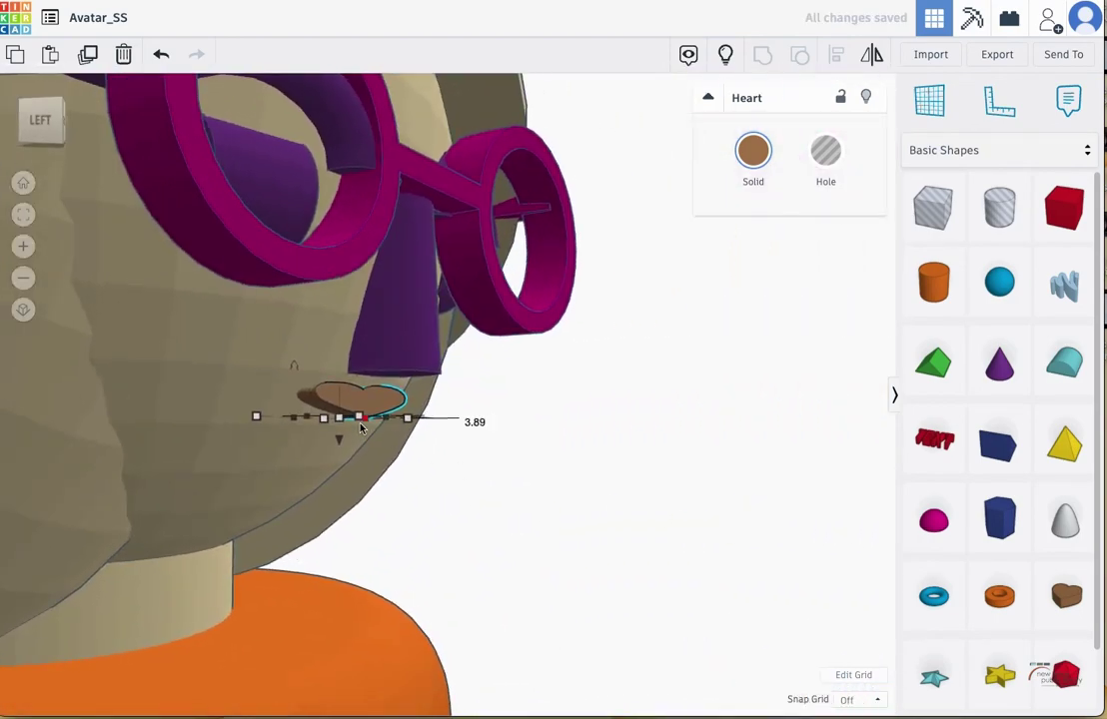
drag(383, 374, 378, 383)
right_drag(380, 390, 276, 430)
drag(543, 437, 539, 447)
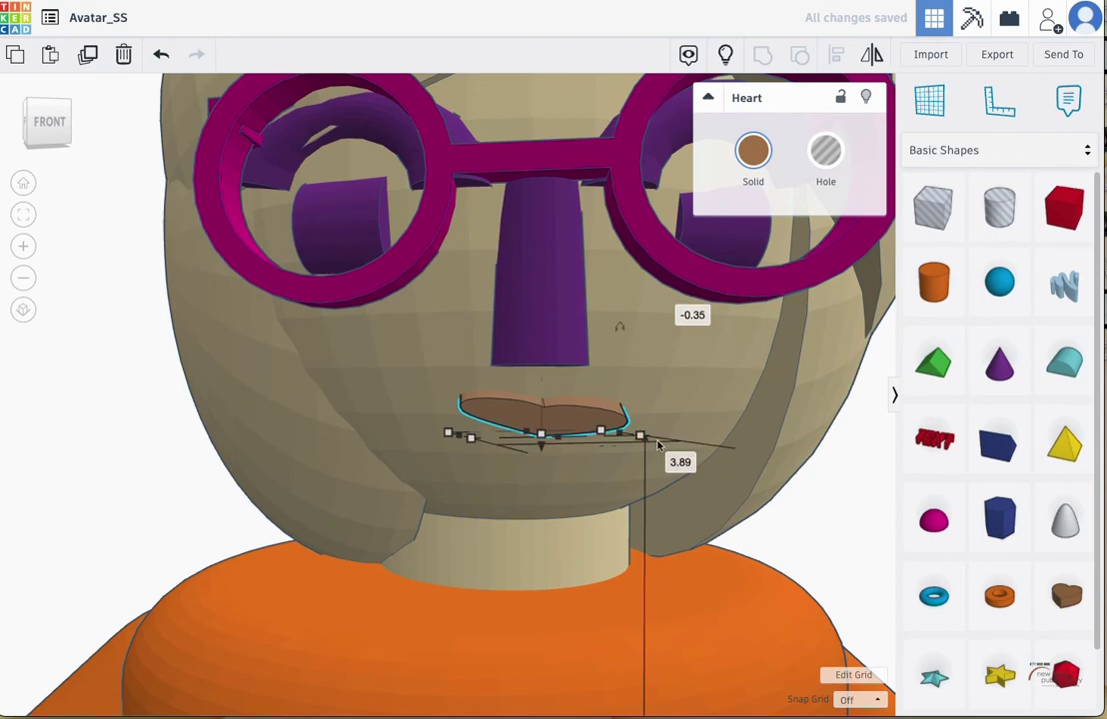
Rotate the heart-shaped mouth to sit level and nudge it until it lies on the face surface.
scroll(657, 446, down, 5)
scroll(654, 437, up, 4)
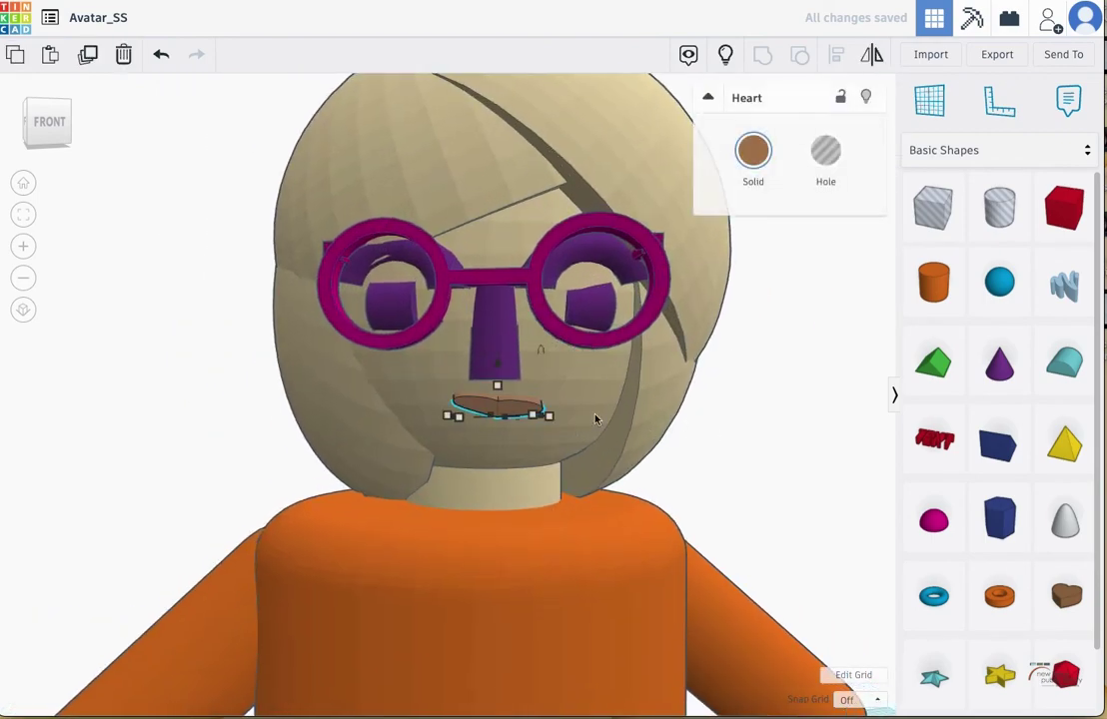
right_drag(596, 420, 538, 429)
drag(488, 383, 461, 369)
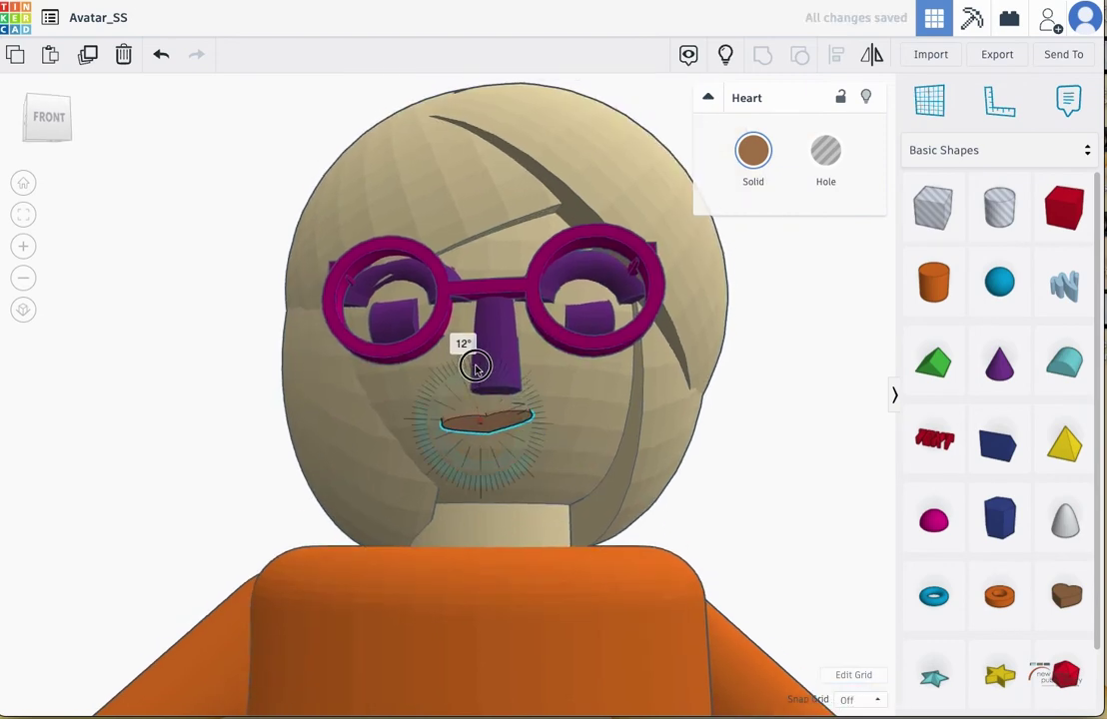
scroll(556, 444, up, 3)
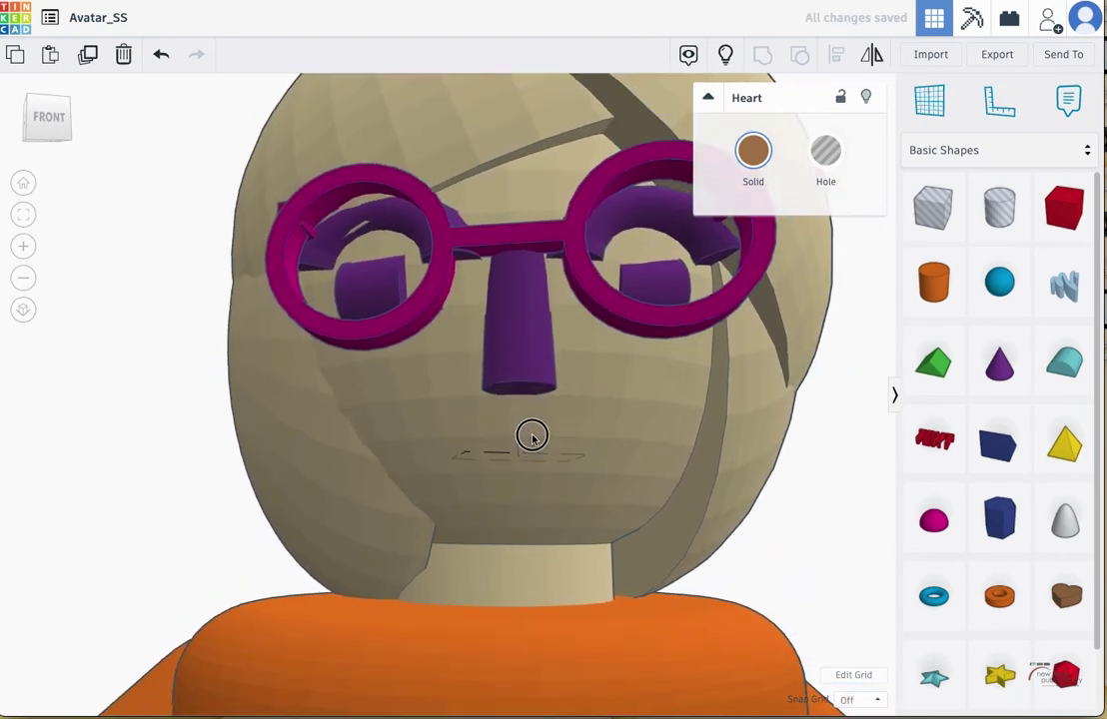
drag(528, 445, 527, 426)
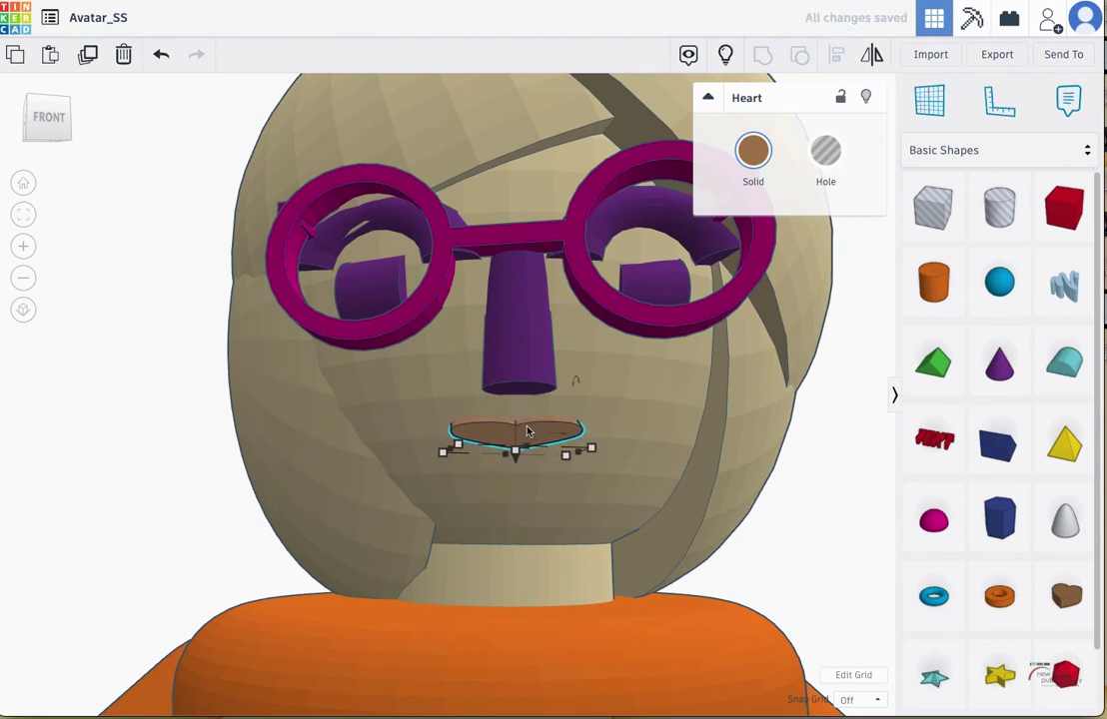
Try enlarging the mouth from a corner and shifting the head sideways, undoing both changes.
drag(567, 456, 602, 515)
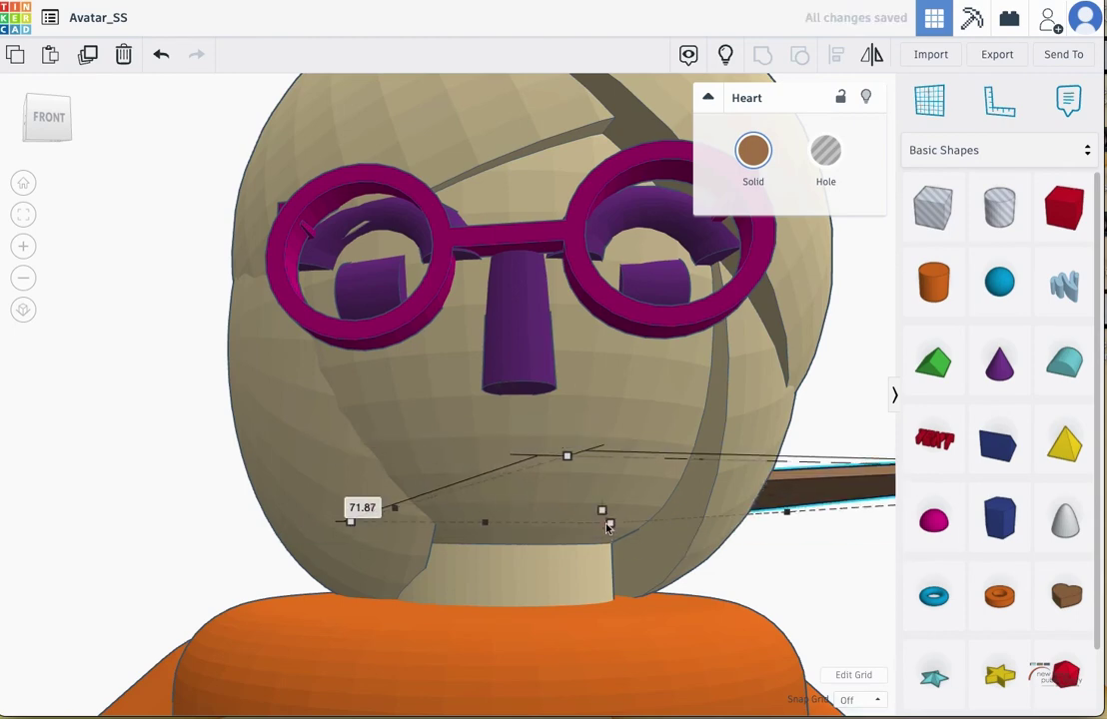
key(ctrl+z)
drag(474, 574, 594, 579)
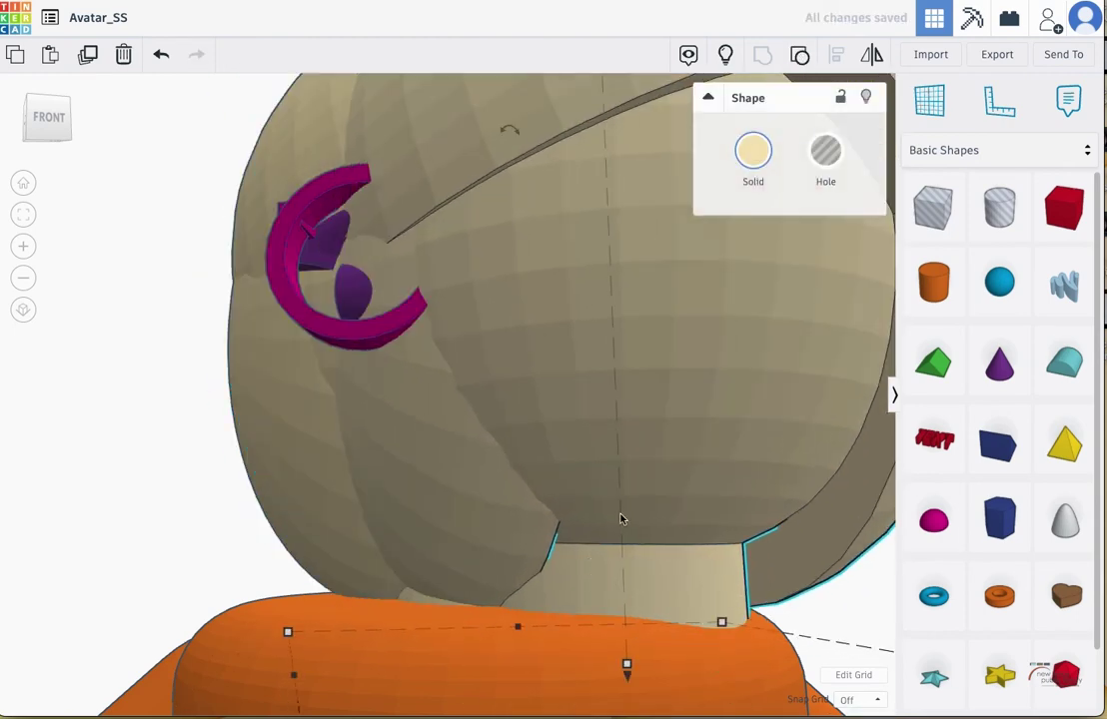
key(Delete)
Select all shapes of the avatar and clear the selection again.
right_drag(579, 539, 429, 550)
scroll(659, 545, down, 5)
scroll(659, 559, down, 5)
drag(297, 282, 681, 647)
click(689, 608)
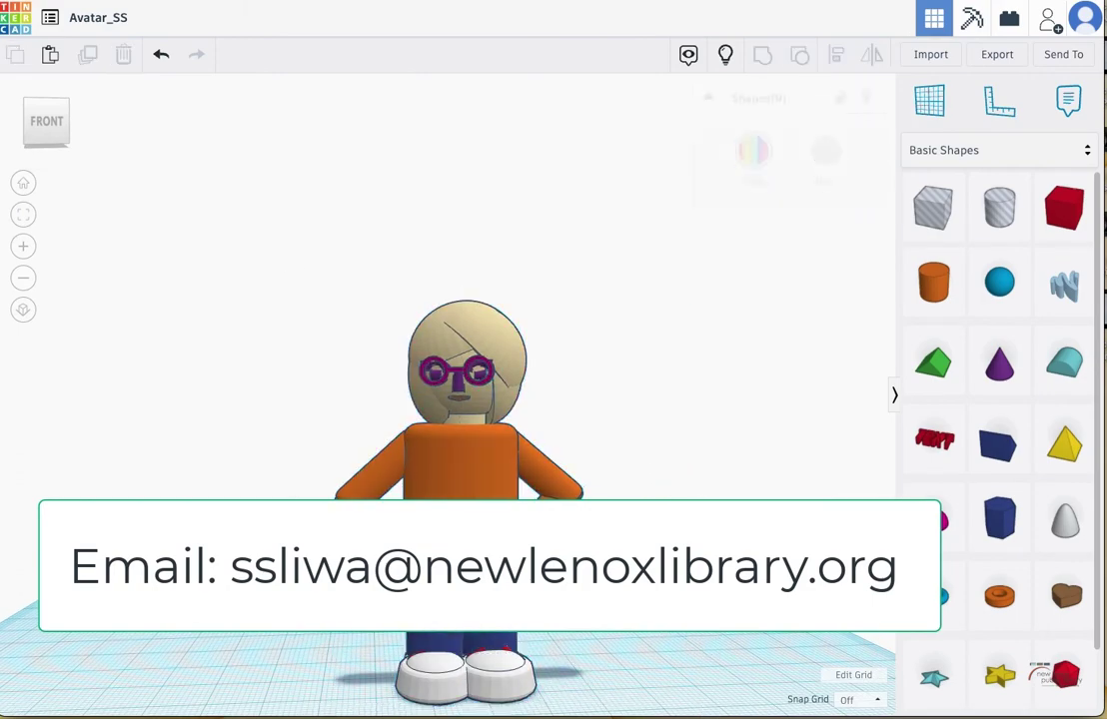
Try moving the head backwards off the body and undo the move.
right_drag(738, 639, 767, 476)
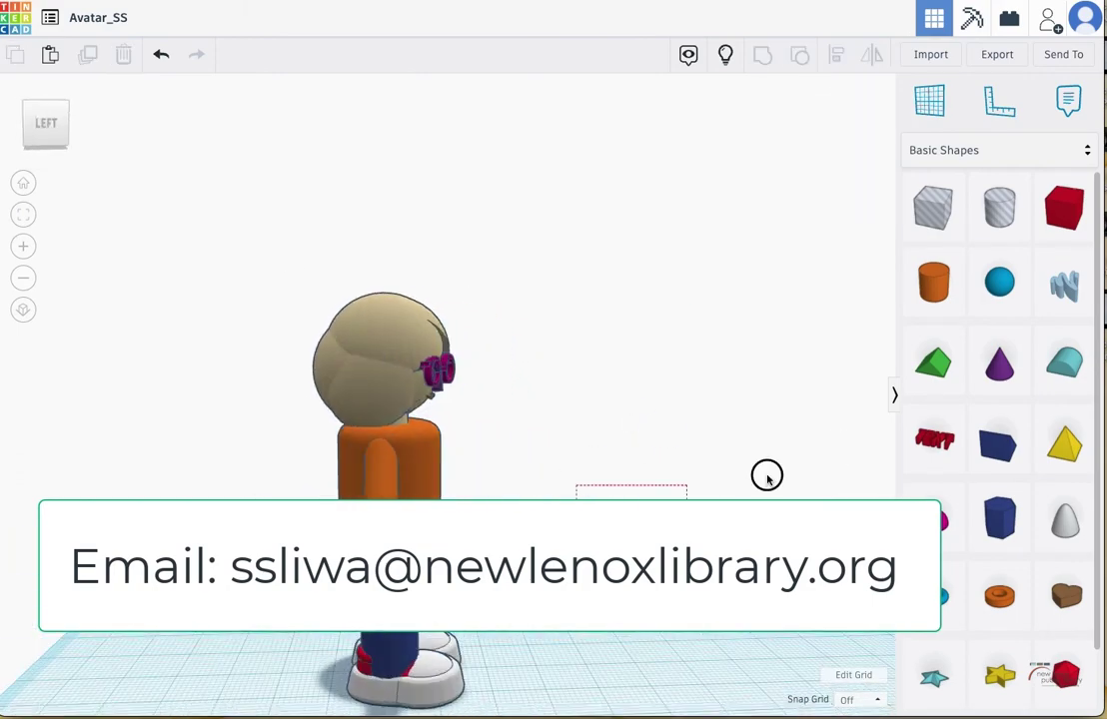
click(321, 365)
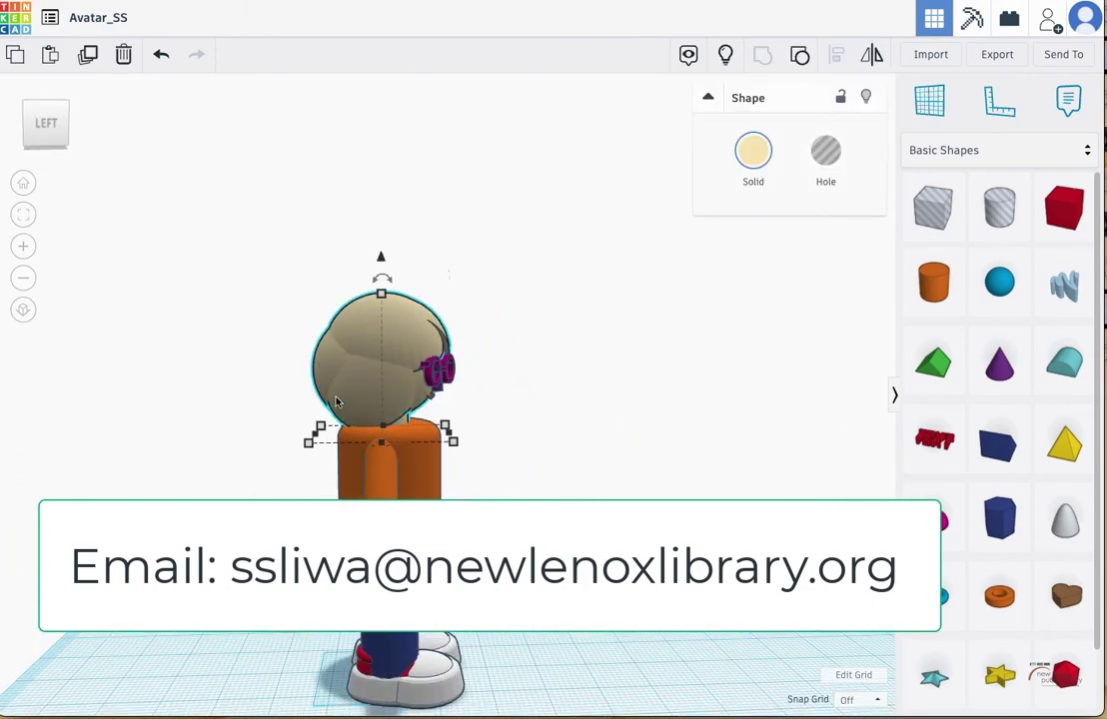
drag(336, 402, 253, 402)
key(super+z)
right_drag(620, 399, 459, 444)
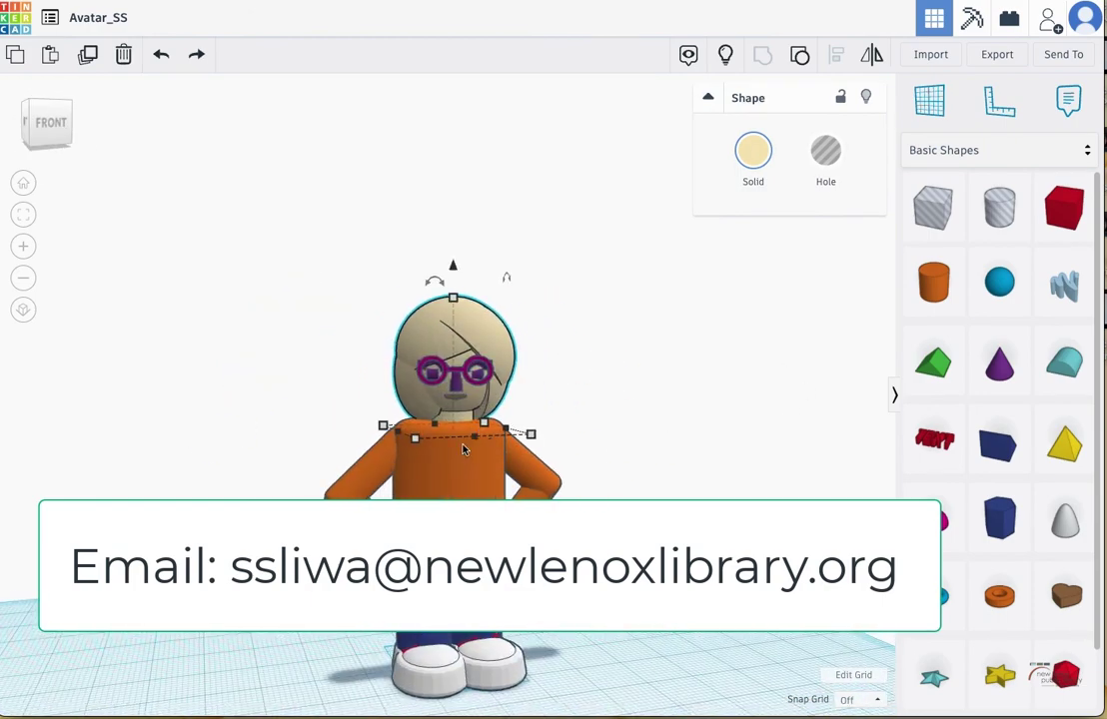